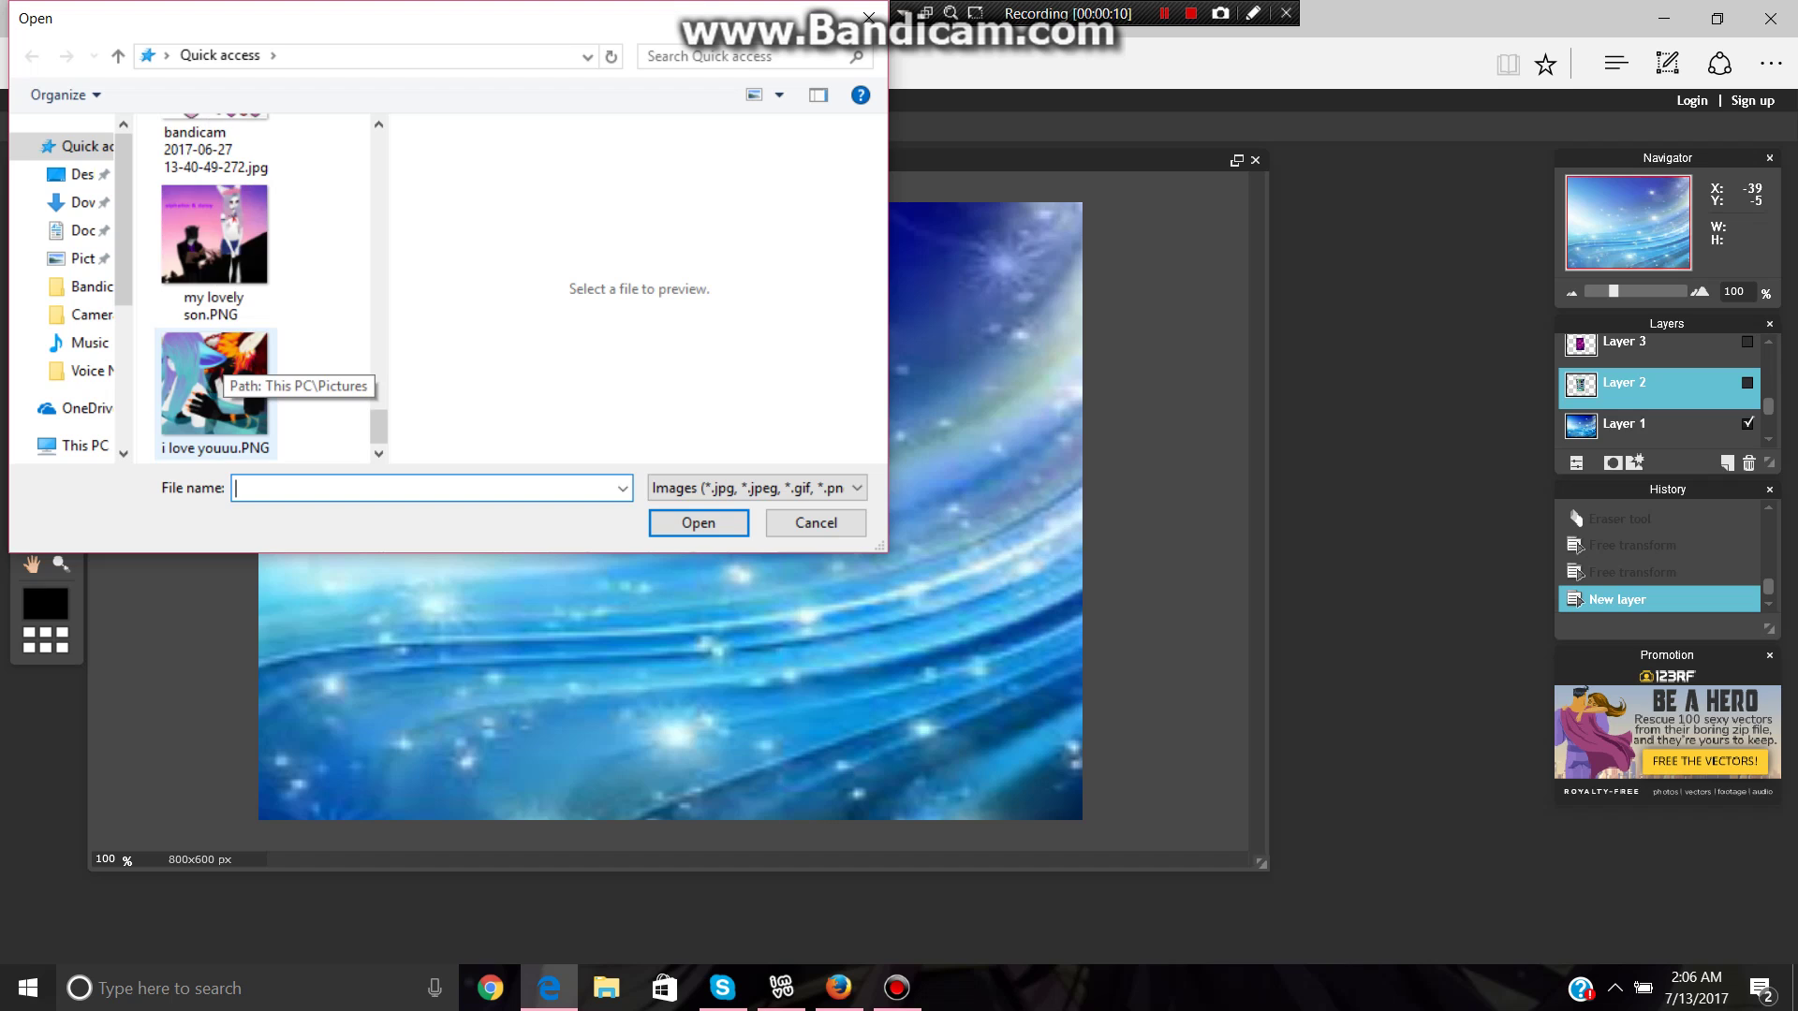
Find the phone picture ";o lol.jpg" among the recent files and add it to the composition as a new layer.
scroll(217, 365, "up", 10)
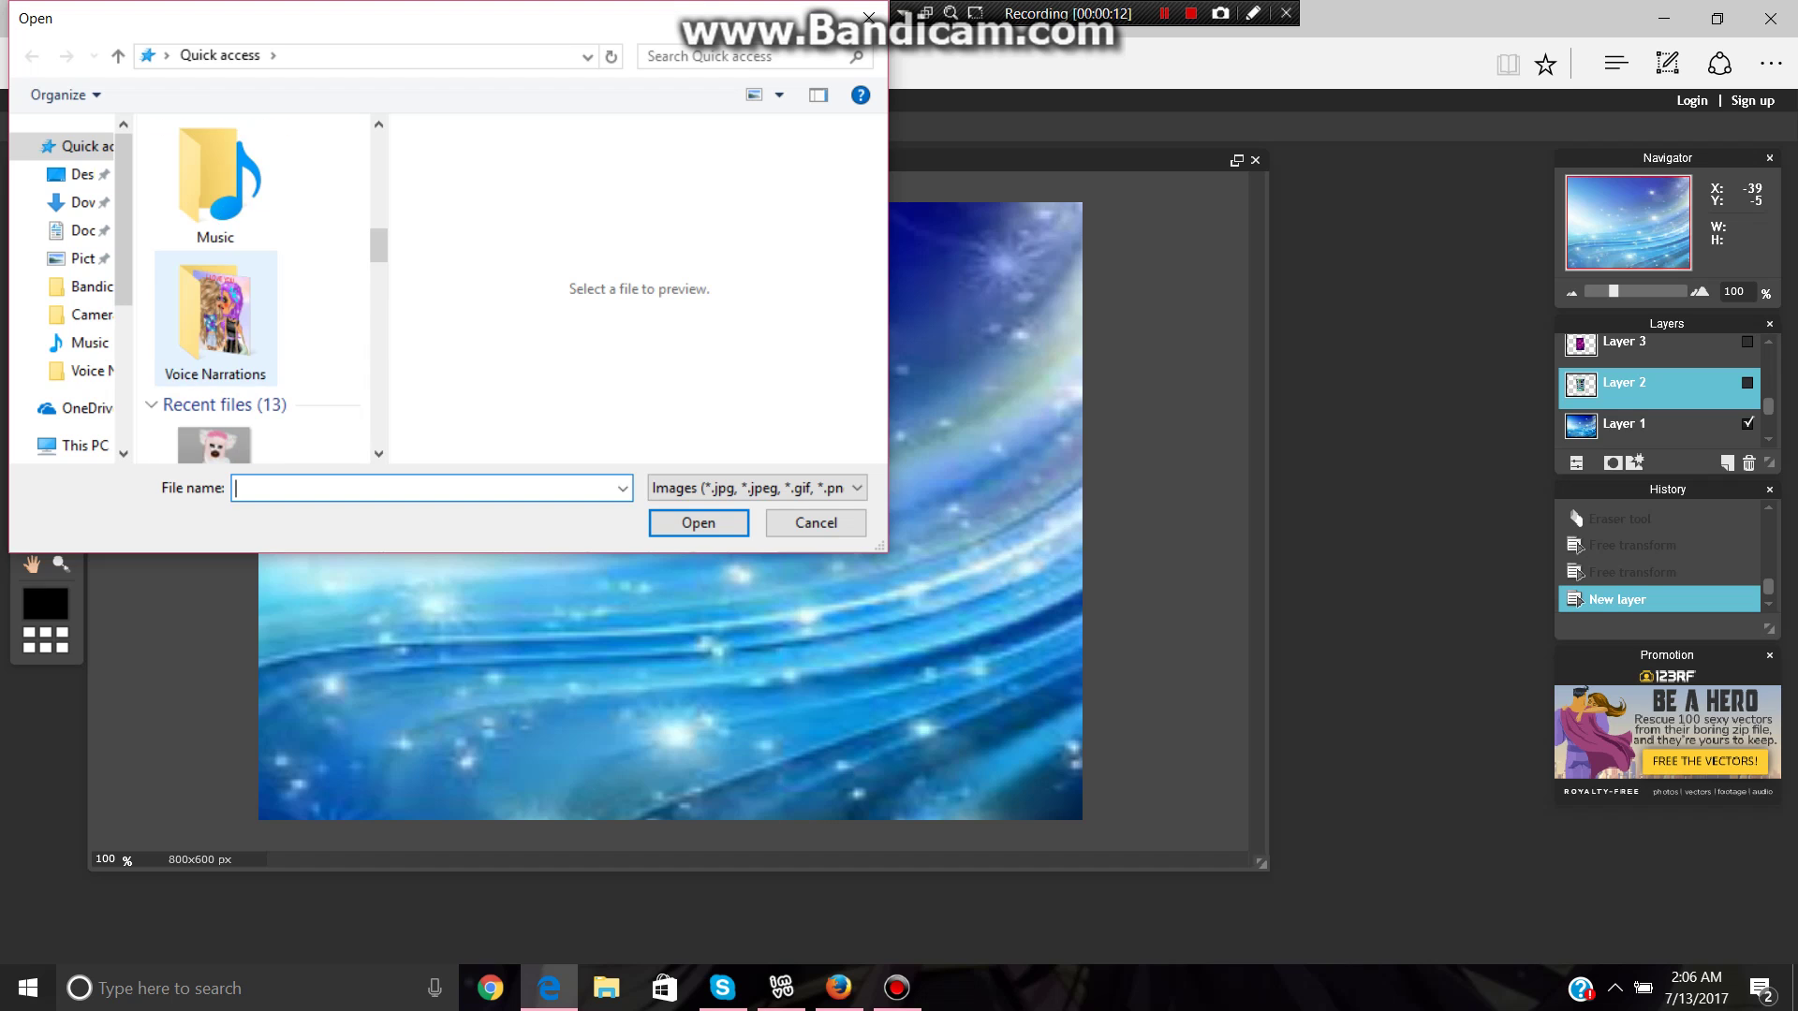
scroll(217, 365, "down", 3)
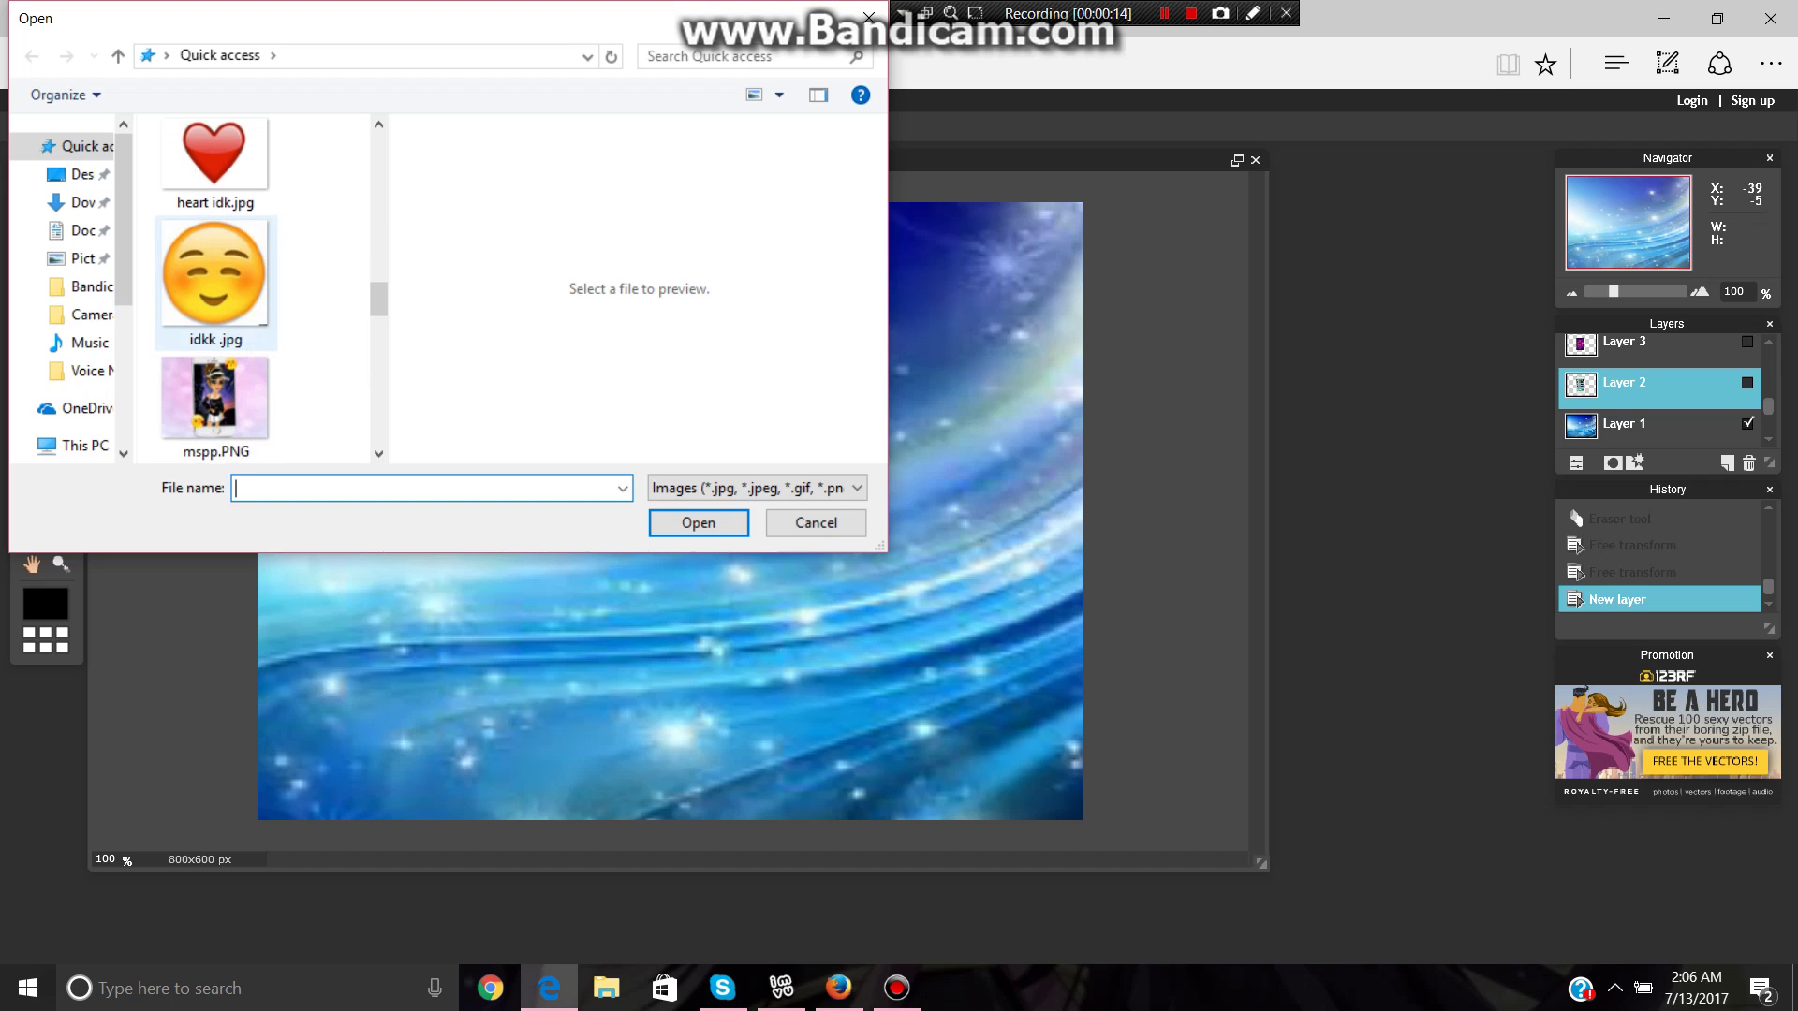
scroll(232, 310, "up", 5)
scroll(234, 311, "up", 2)
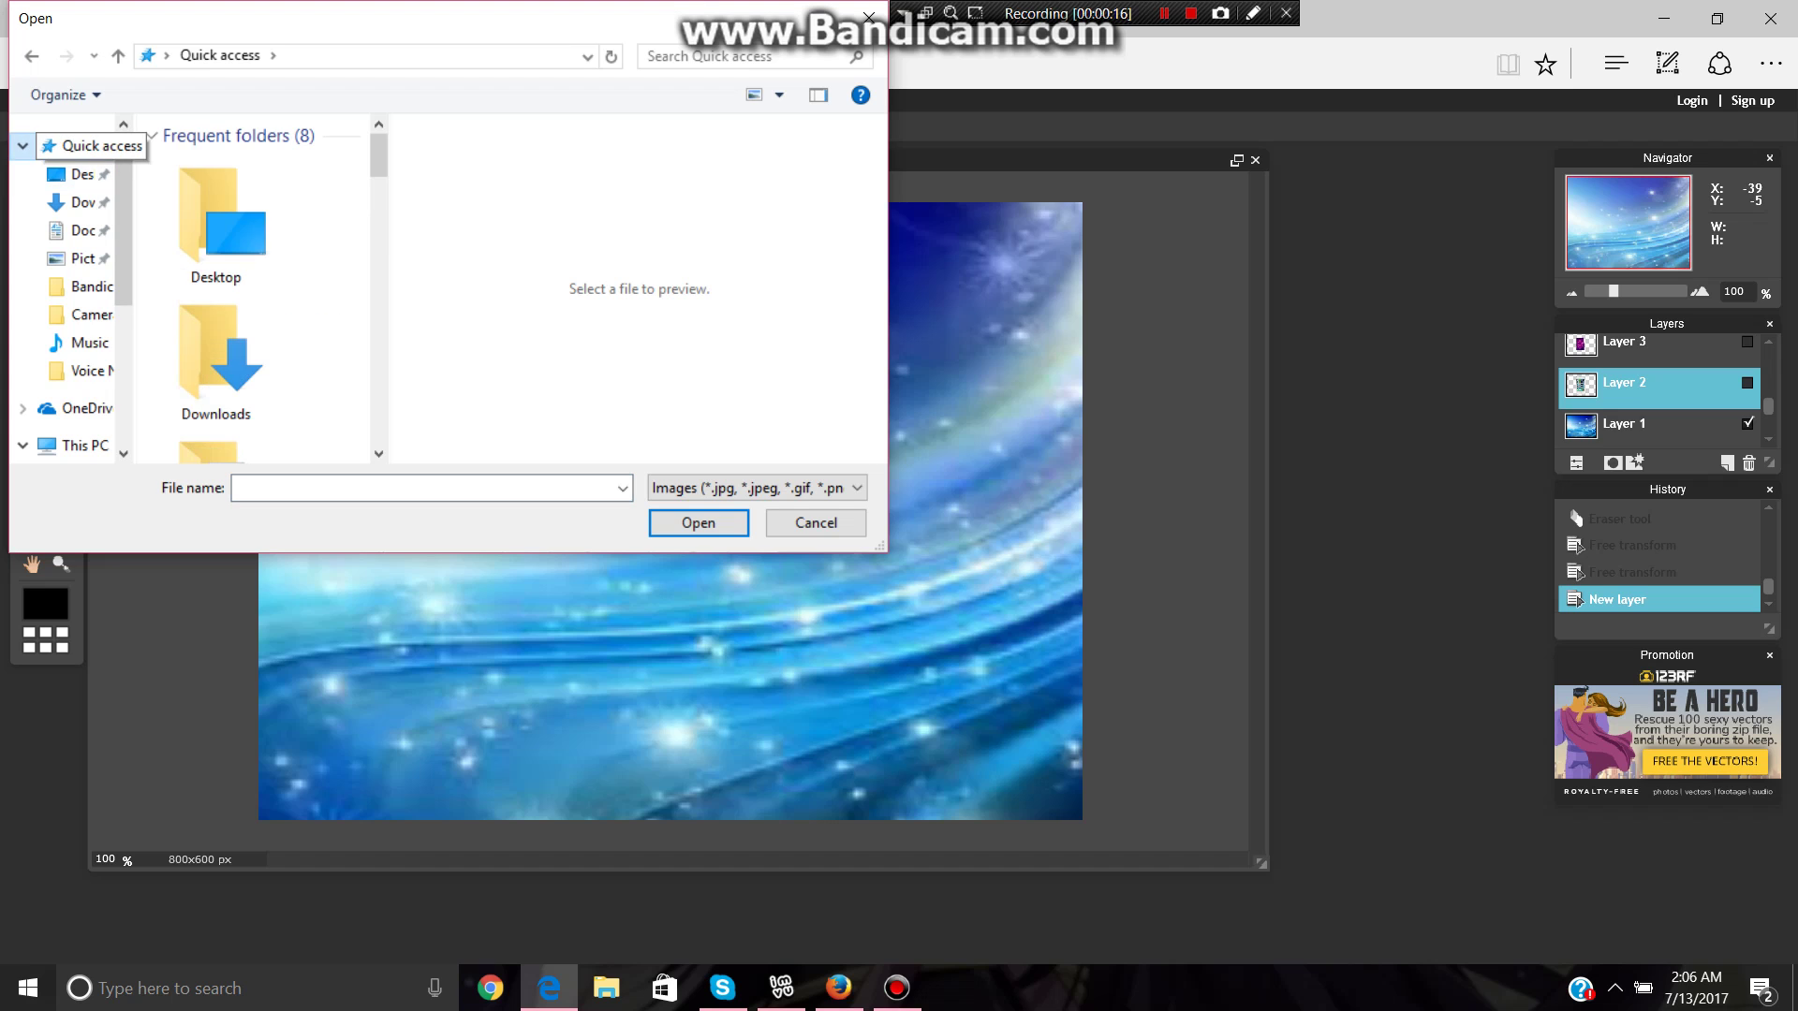
scroll(234, 310, "down", 7)
scroll(234, 311, "down", 3)
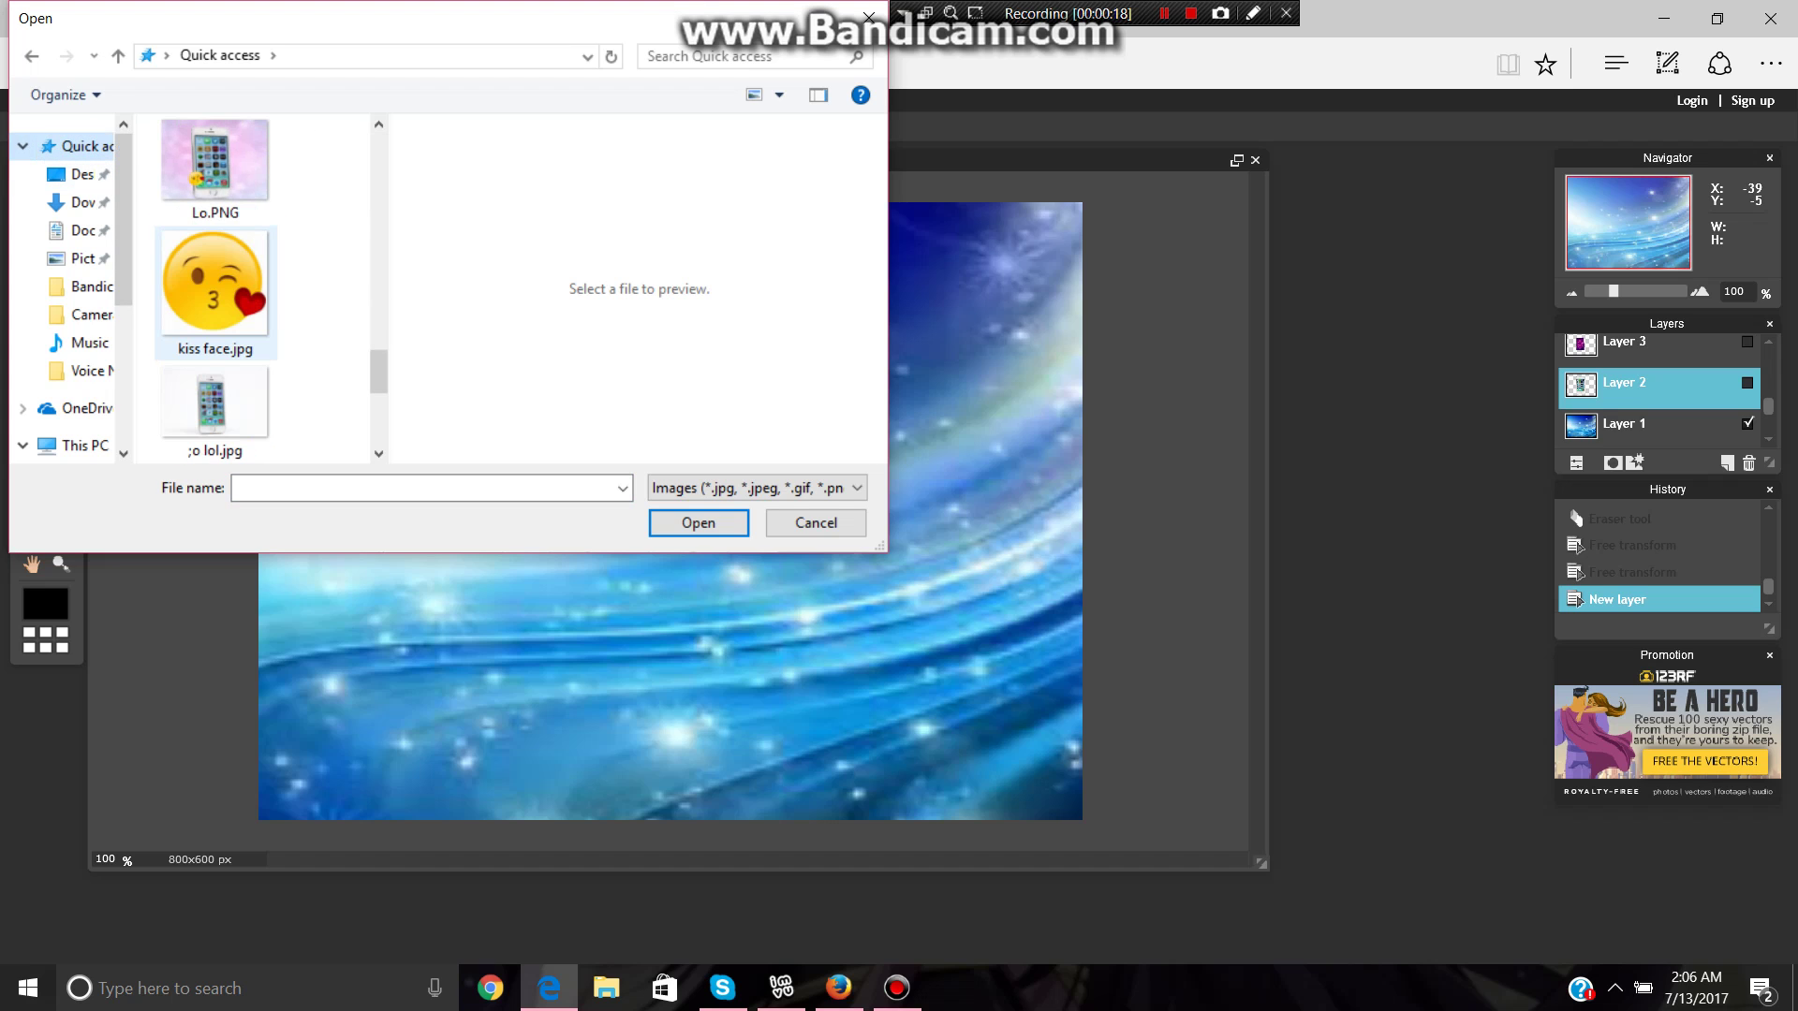
double_click(213, 403)
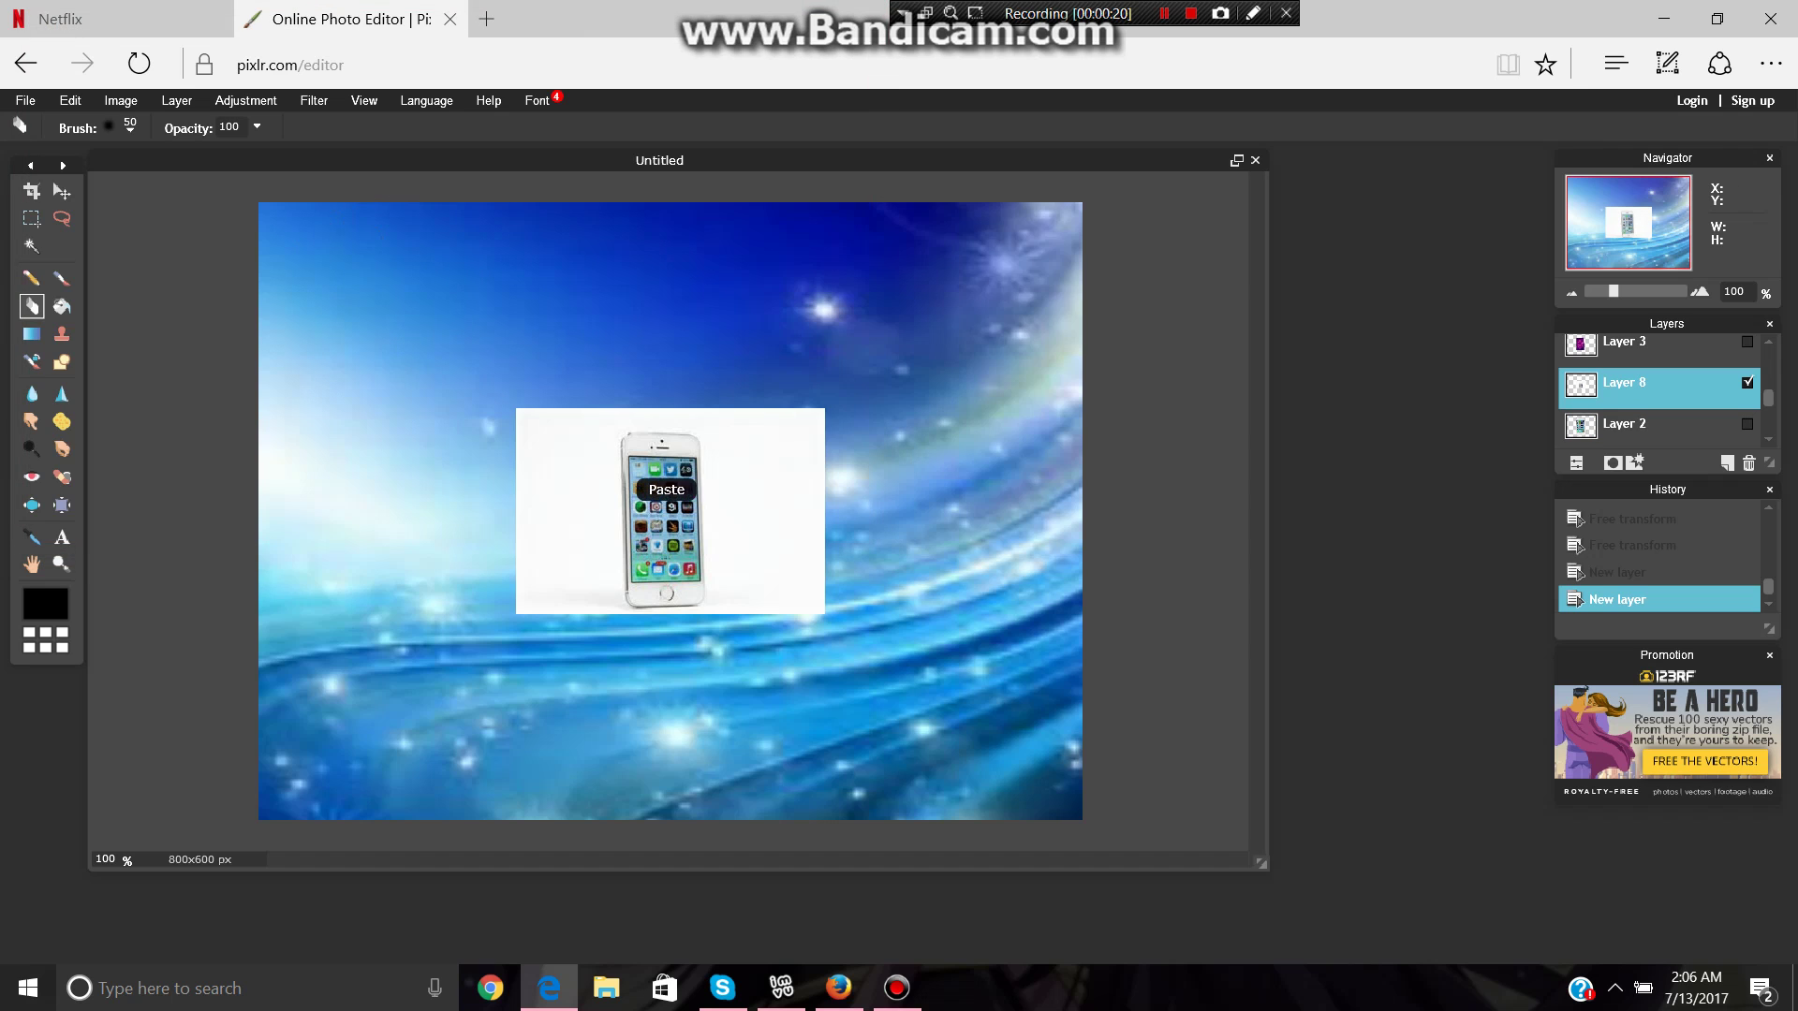
Erase the white background around the phone with the Eraser, leaving a strip along its right edge.
left_click(31, 246)
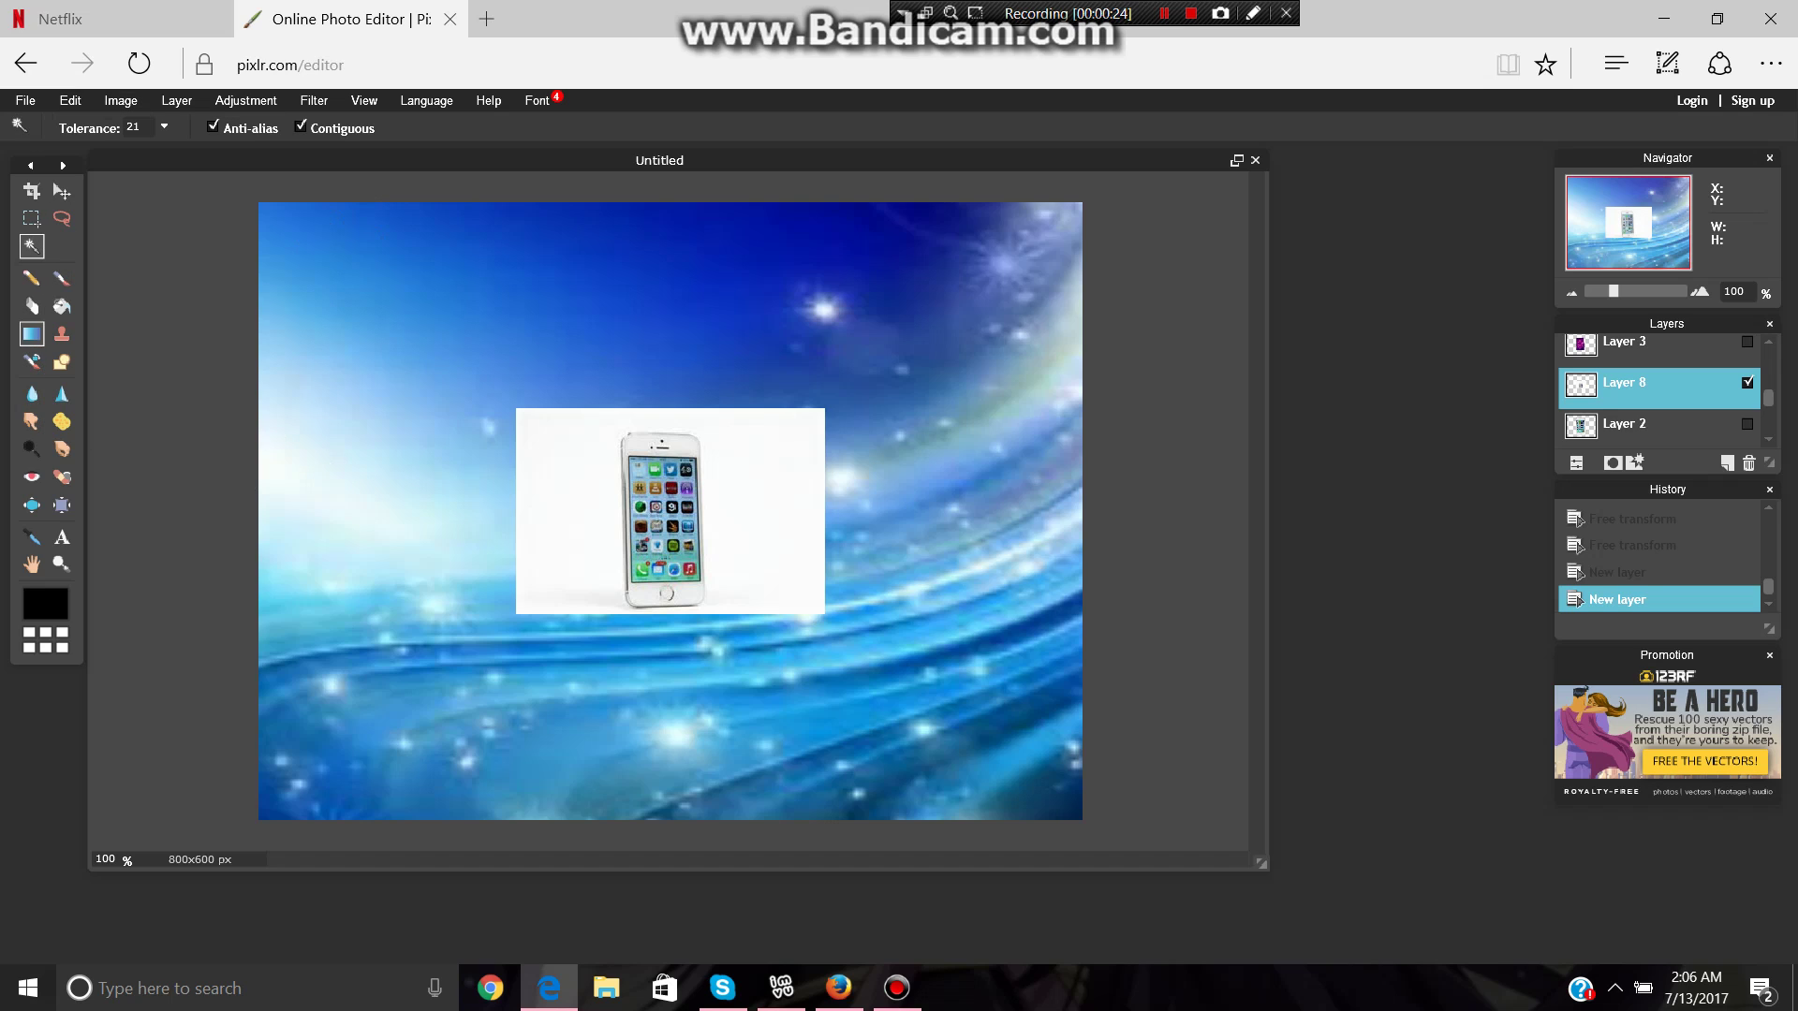
left_click(31, 307)
mouse_move(516, 668)
left_mouse_down()
mouse_move(523, 414)
mouse_move(522, 649)
mouse_move(558, 553)
mouse_move(543, 380)
mouse_move(561, 579)
mouse_move(560, 411)
mouse_move(550, 627)
mouse_move(539, 459)
mouse_move(533, 558)
mouse_move(579, 640)
mouse_move(590, 607)
mouse_move(577, 405)
mouse_move(601, 607)
left_mouse_up()
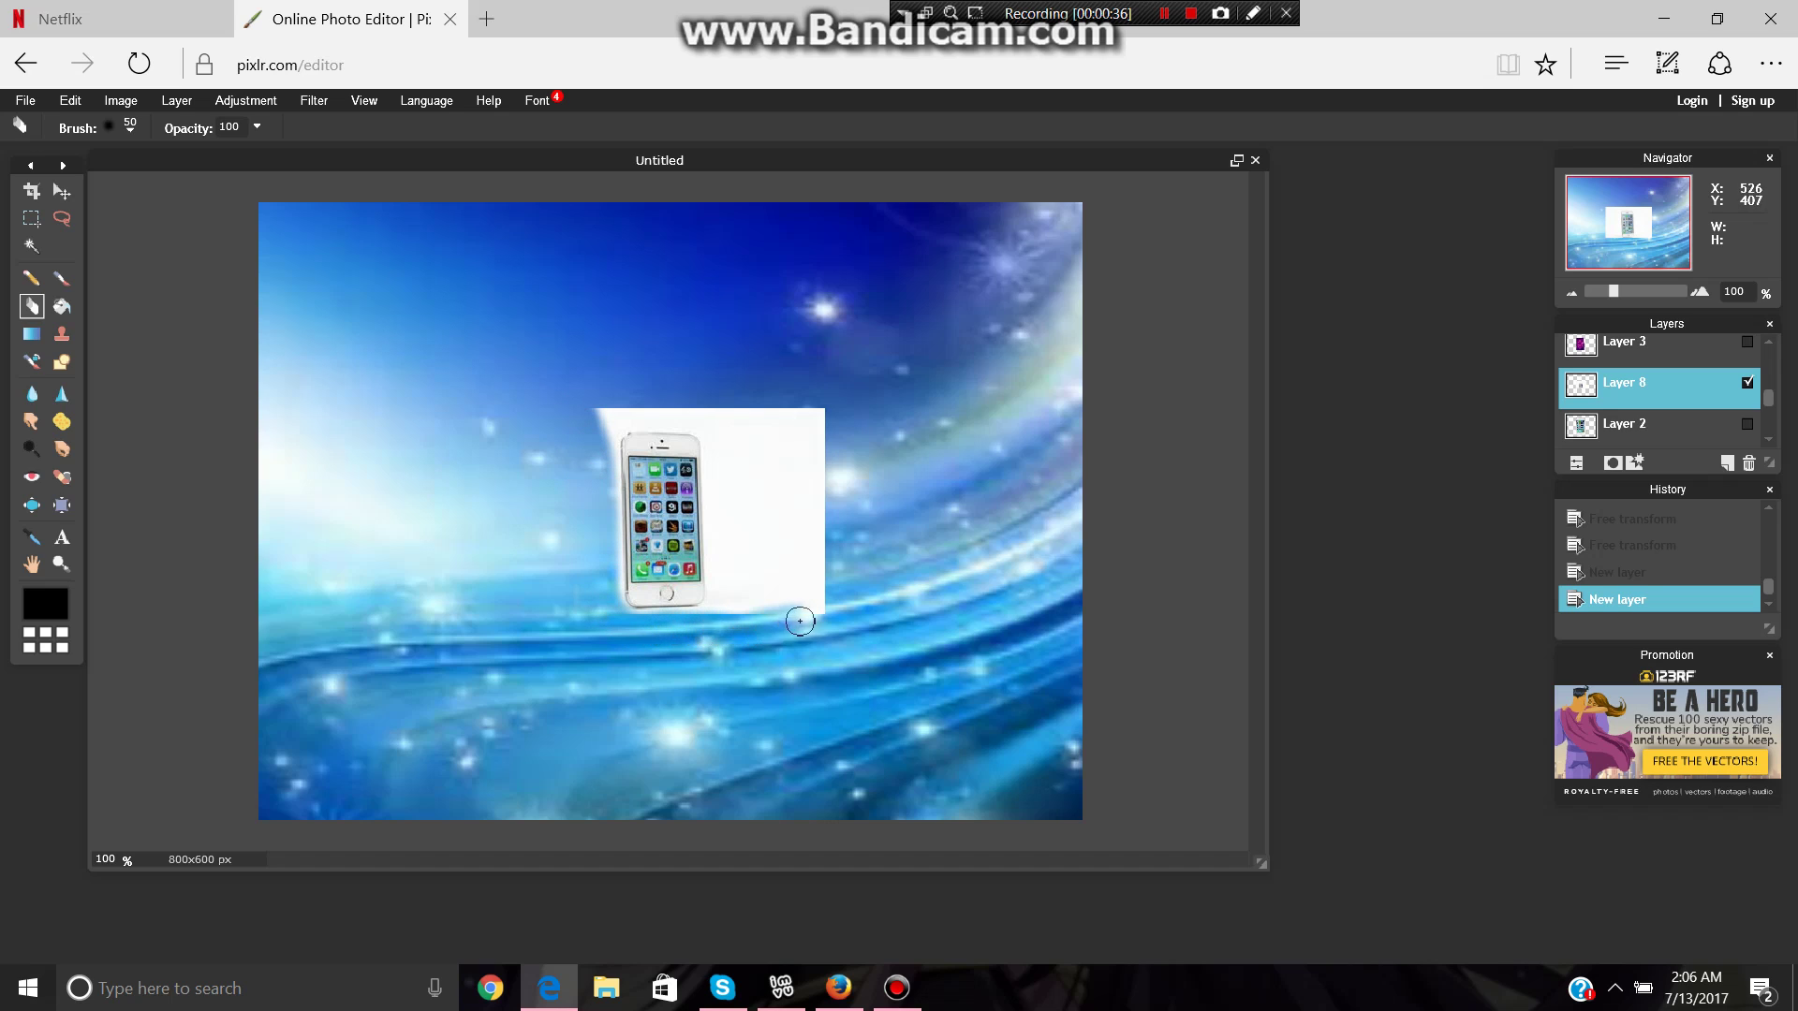
mouse_move(796, 618)
left_mouse_down()
mouse_move(784, 388)
mouse_move(797, 397)
mouse_move(836, 587)
mouse_move(809, 421)
mouse_move(815, 570)
mouse_move(805, 420)
mouse_move(740, 456)
mouse_move(757, 495)
mouse_move(753, 373)
mouse_move(765, 616)
mouse_move(710, 404)
mouse_move(577, 409)
mouse_move(710, 415)
mouse_move(605, 418)
mouse_move(653, 416)
left_mouse_up()
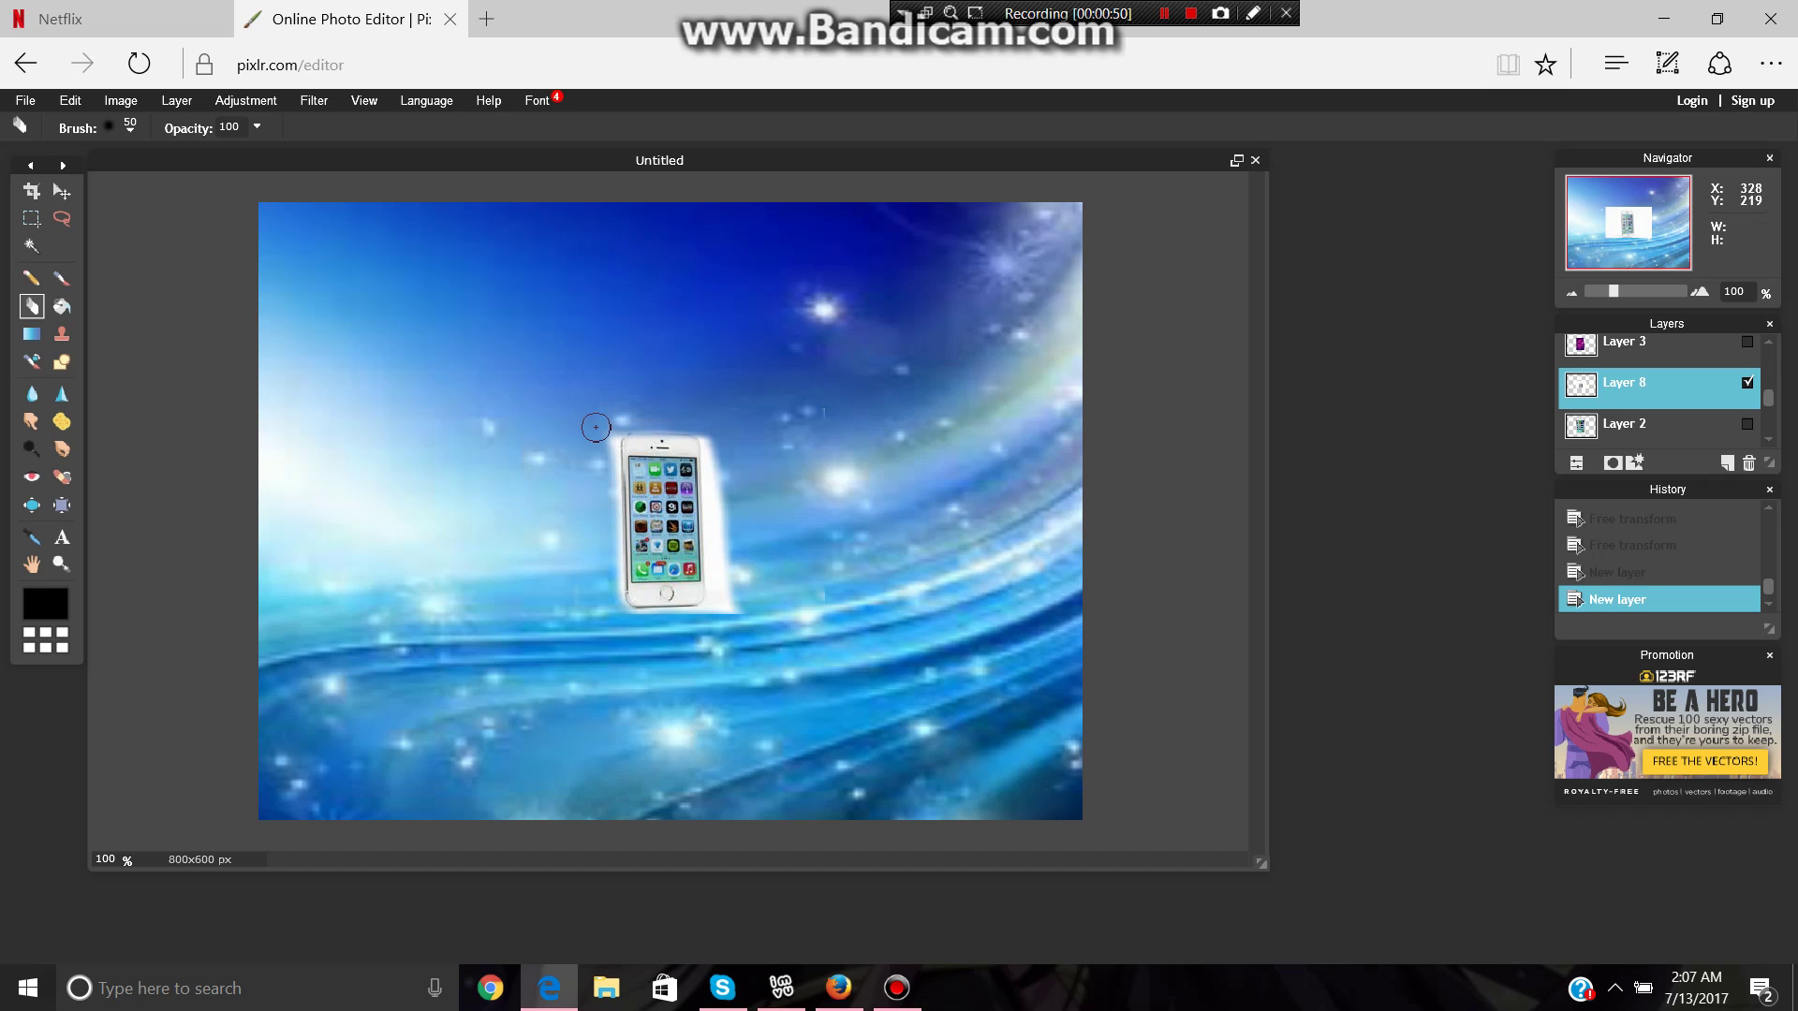
left_click_drag(596, 428, 581, 555)
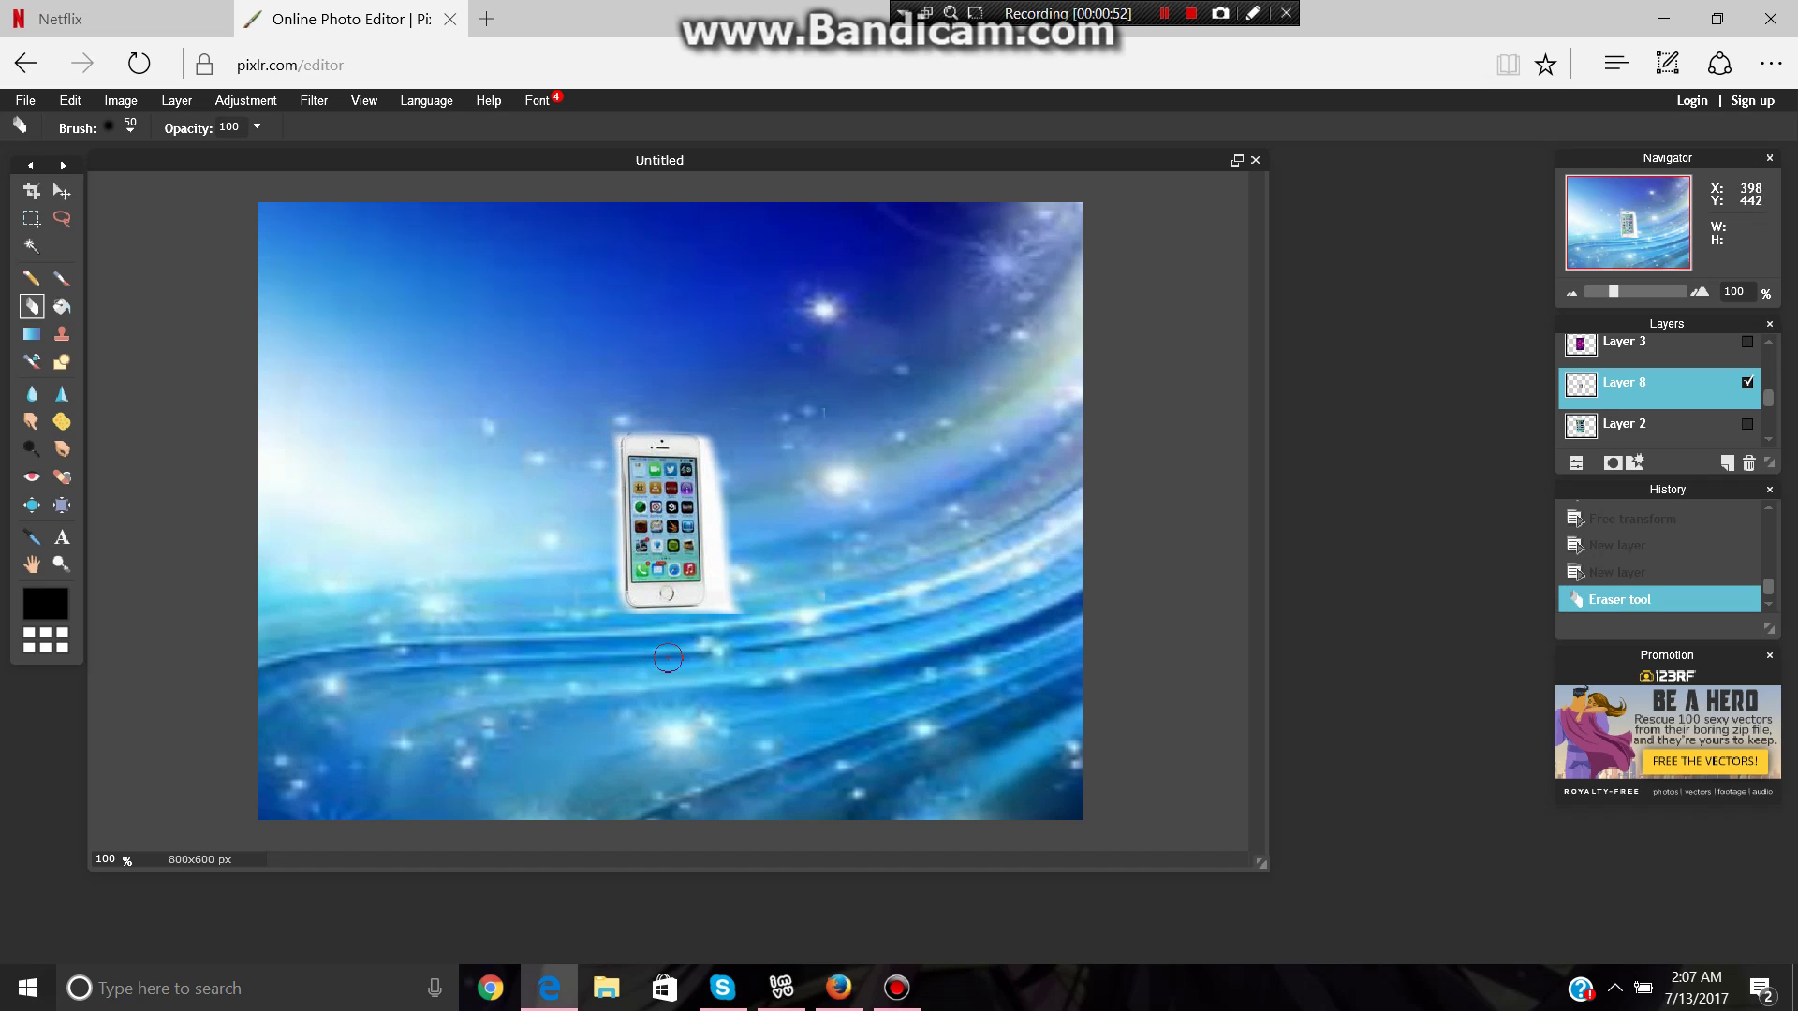
Try erasing the white strip along the phone's right edge in one stroke and undo it.
mouse_move(737, 622)
left_mouse_down()
mouse_move(712, 427)
mouse_move(715, 451)
left_mouse_up()
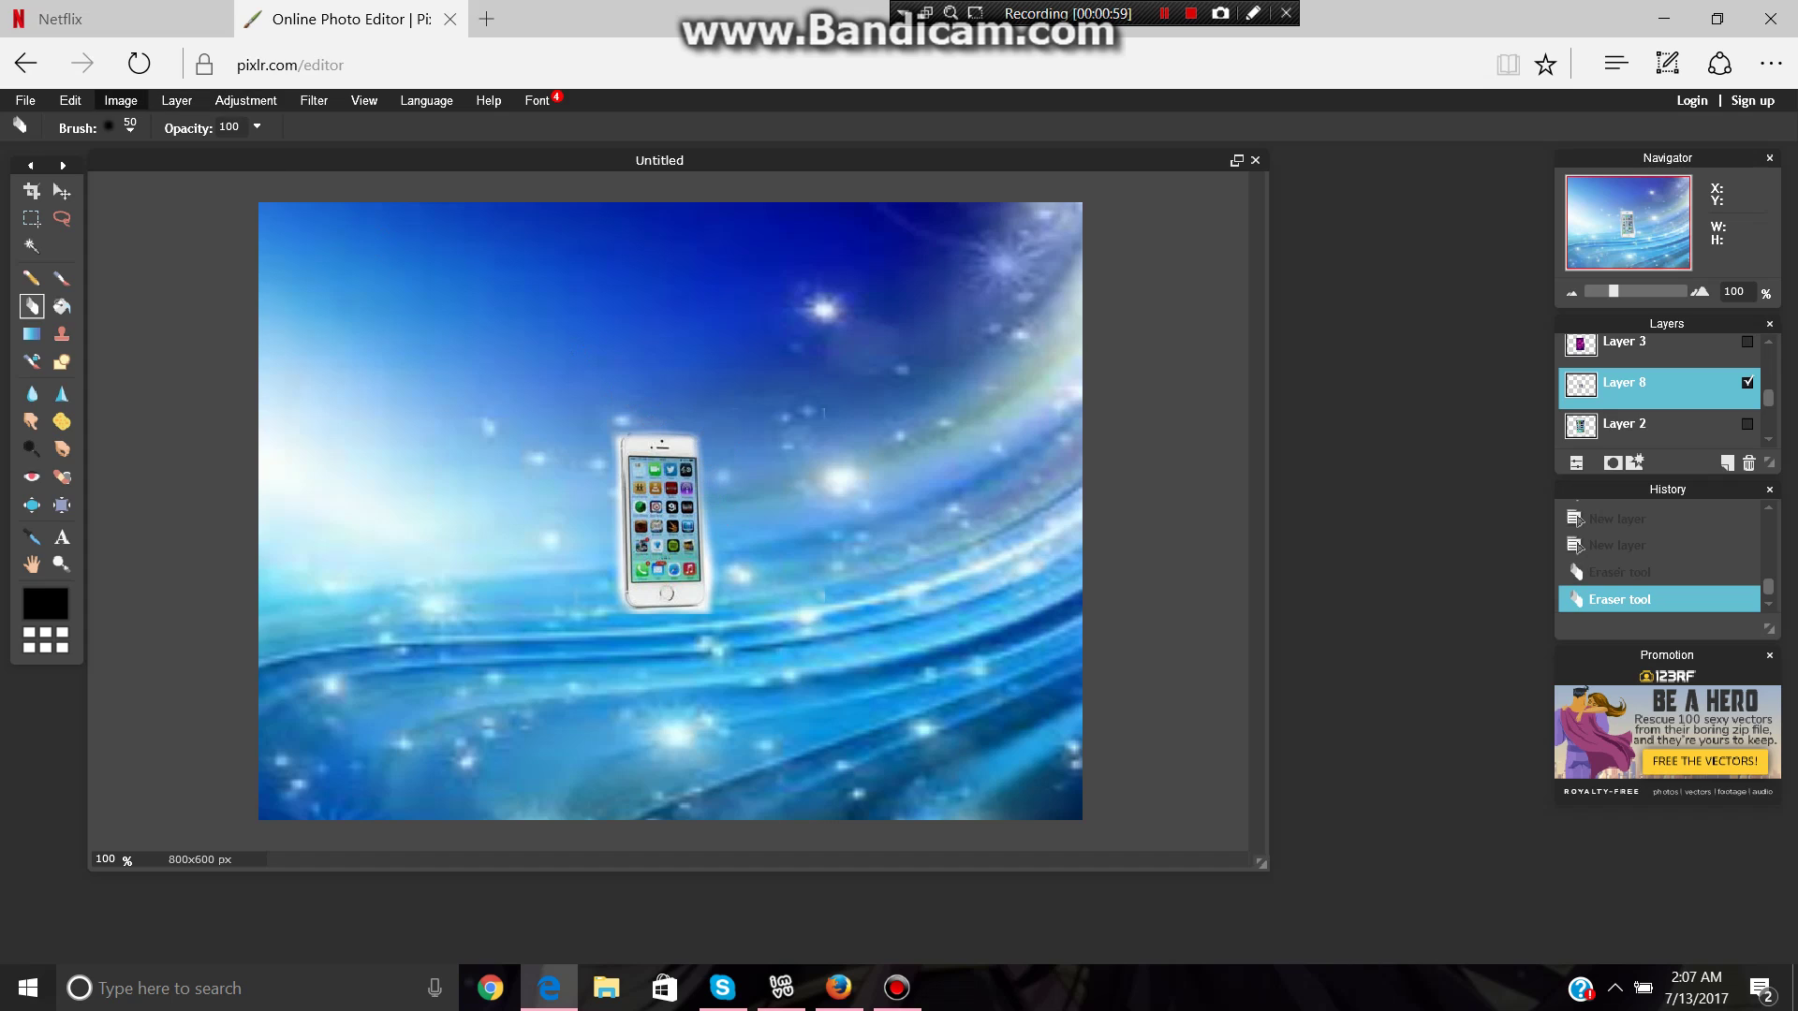
left_click(71, 100)
left_click(74, 125)
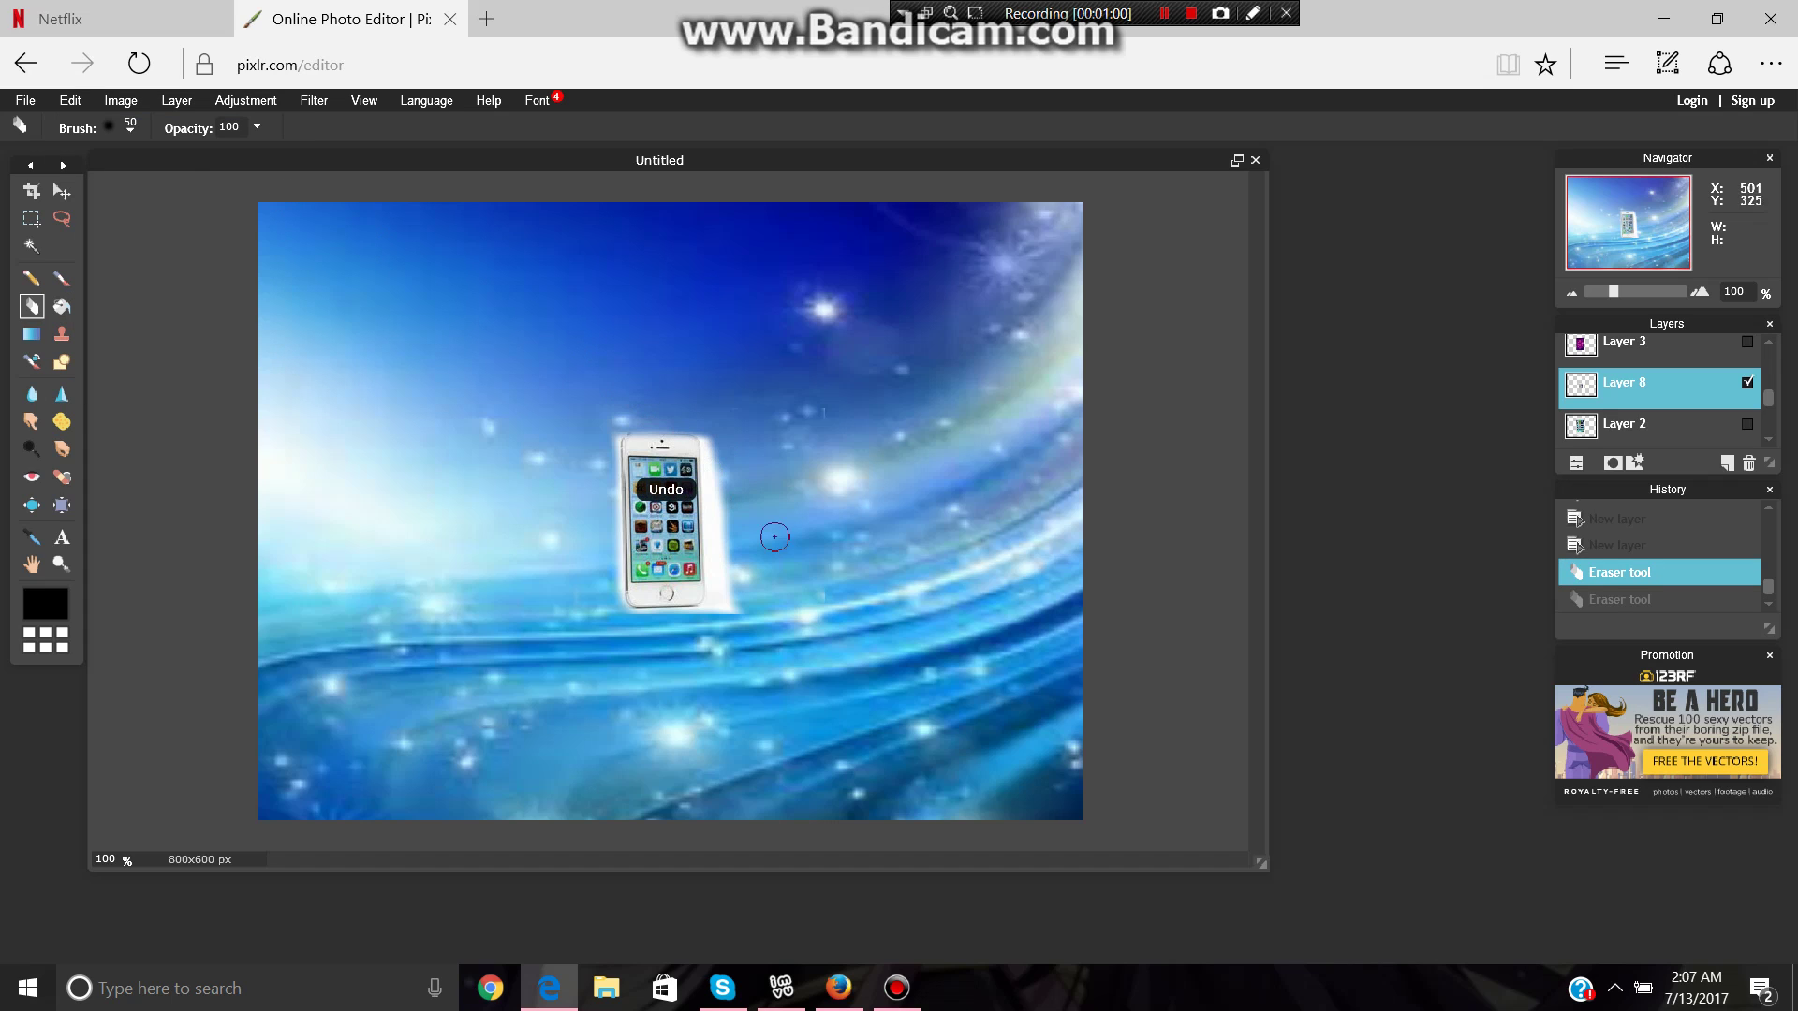
Erase the white remnants beside the phone's lower-right corner, along its bottom and up its left edge.
mouse_move(739, 625)
left_mouse_down()
mouse_move(733, 568)
mouse_move(717, 613)
left_mouse_up()
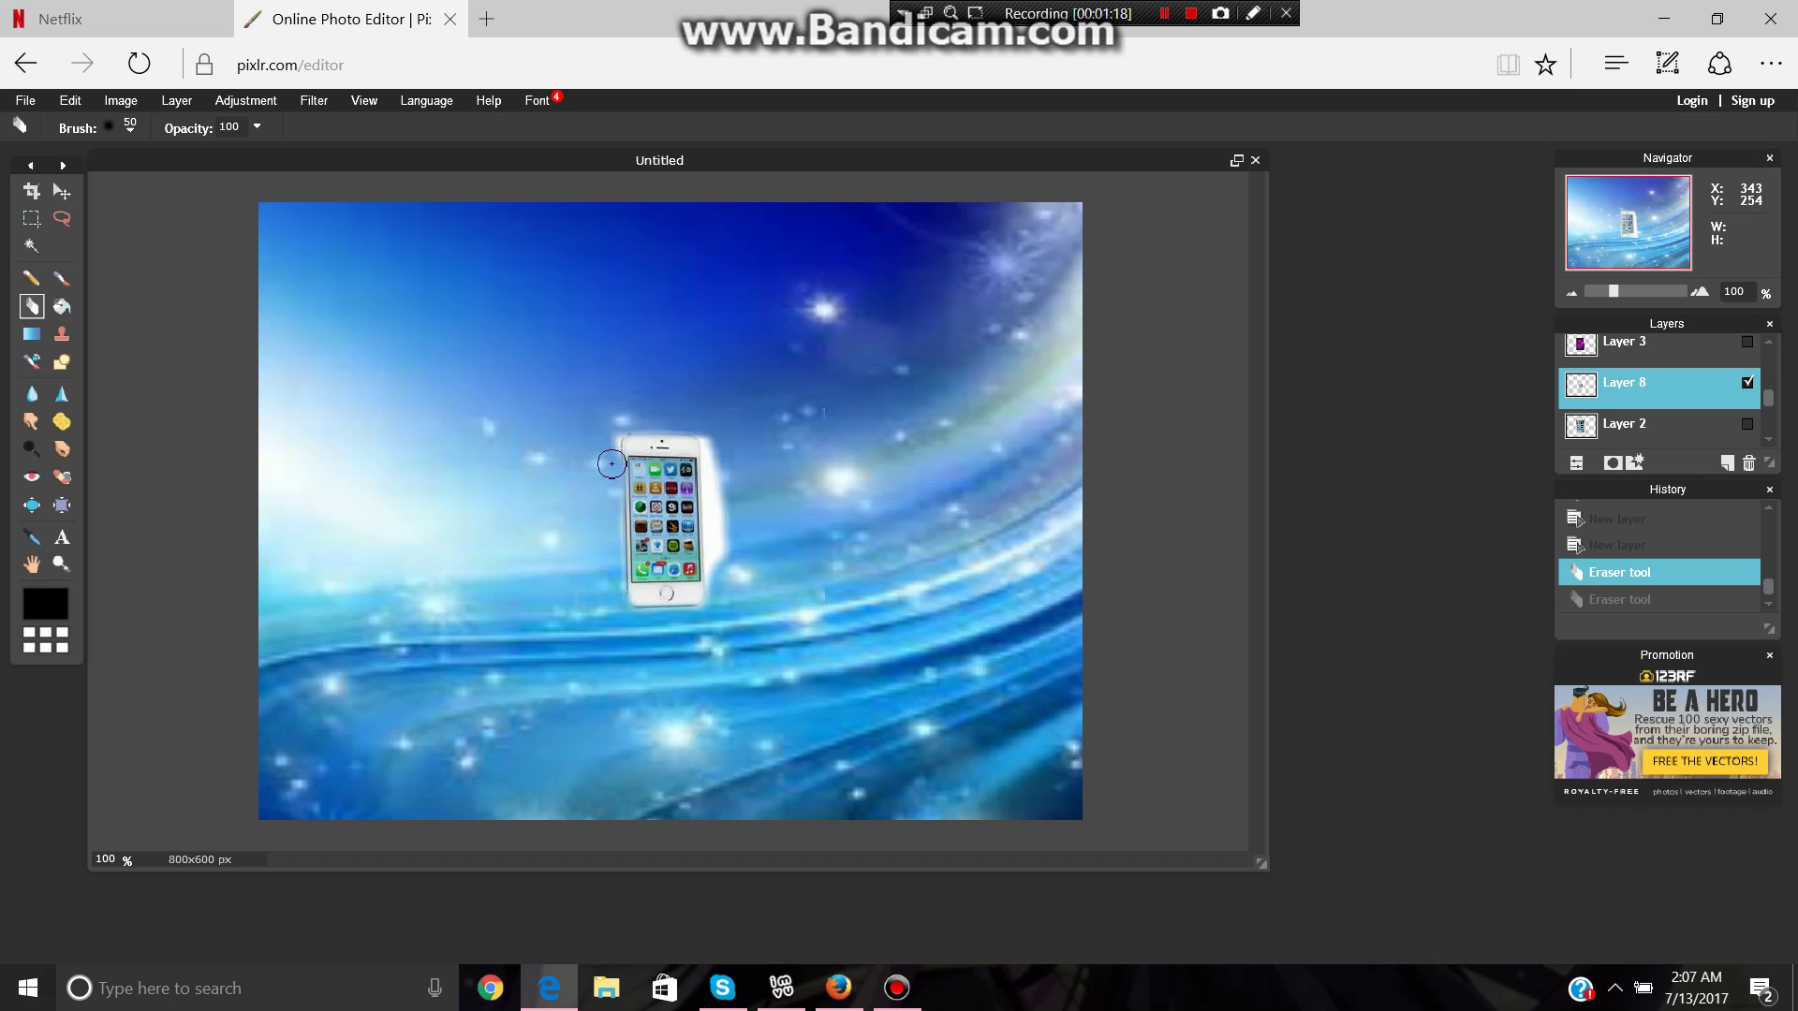
left_click_drag(611, 460, 606, 423)
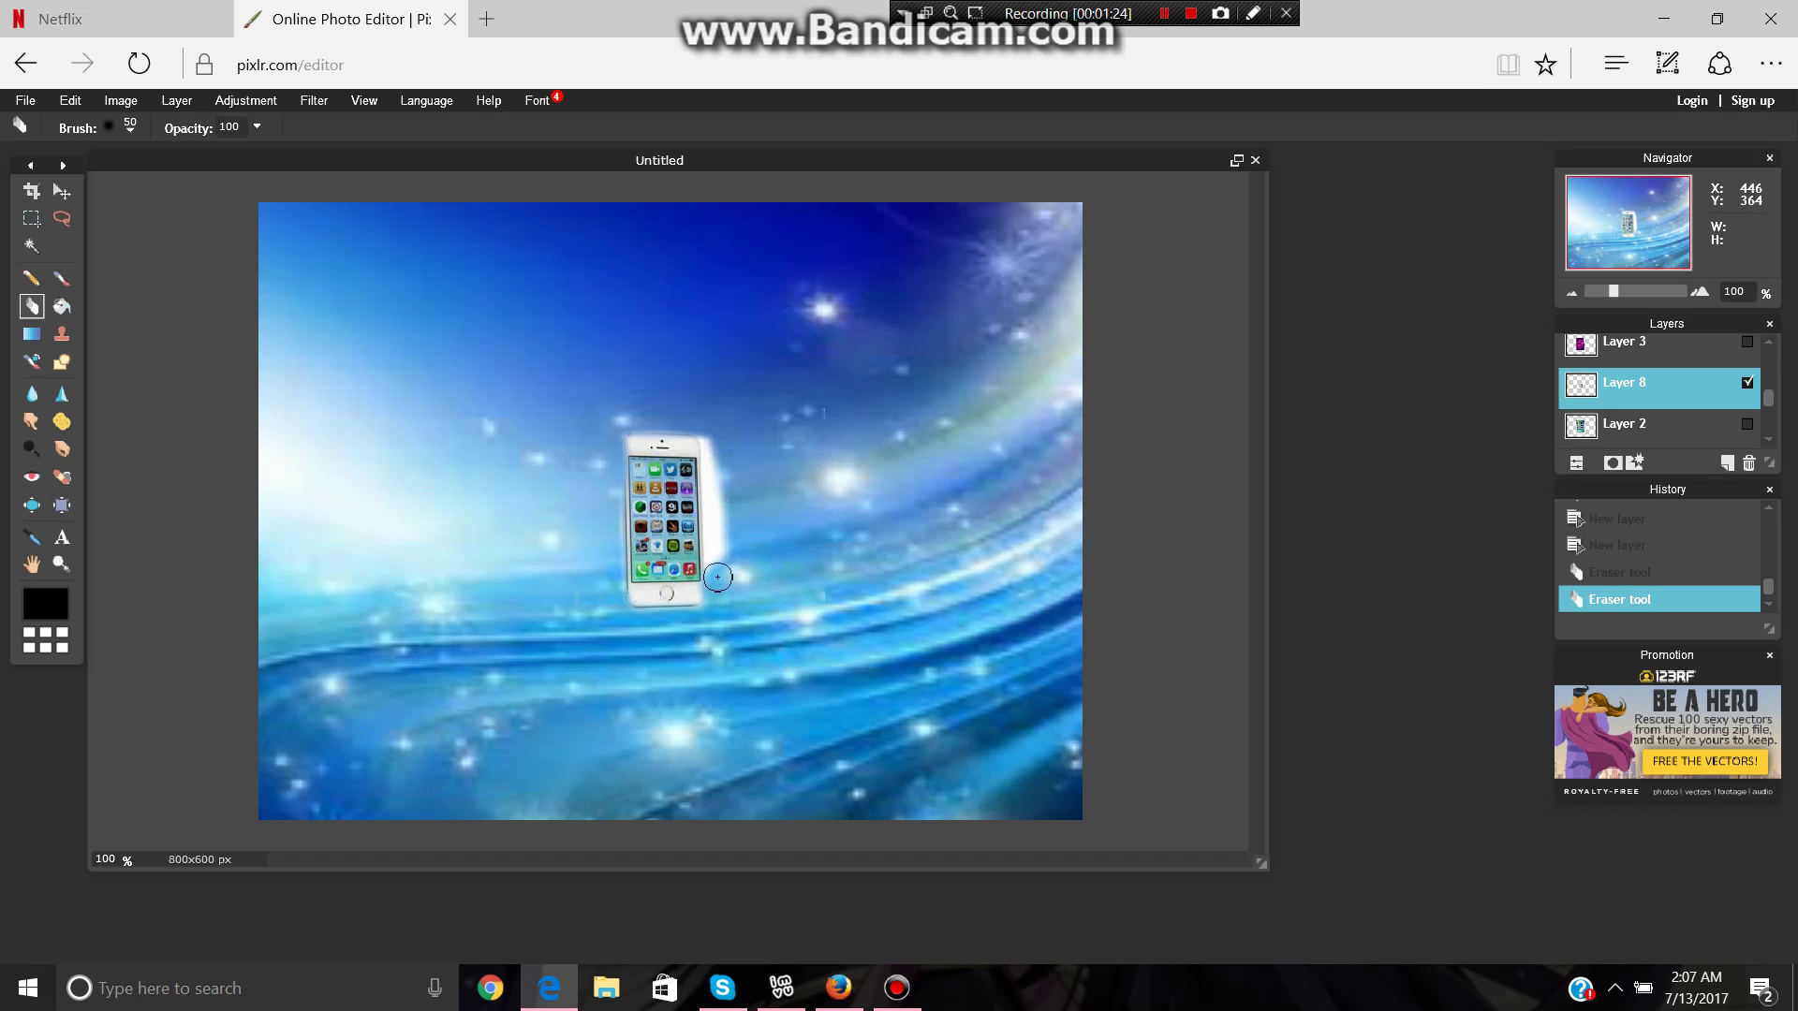
Try erasing the lower part of the white strip right of the phone and undo that stroke.
left_click_drag(717, 576, 716, 496)
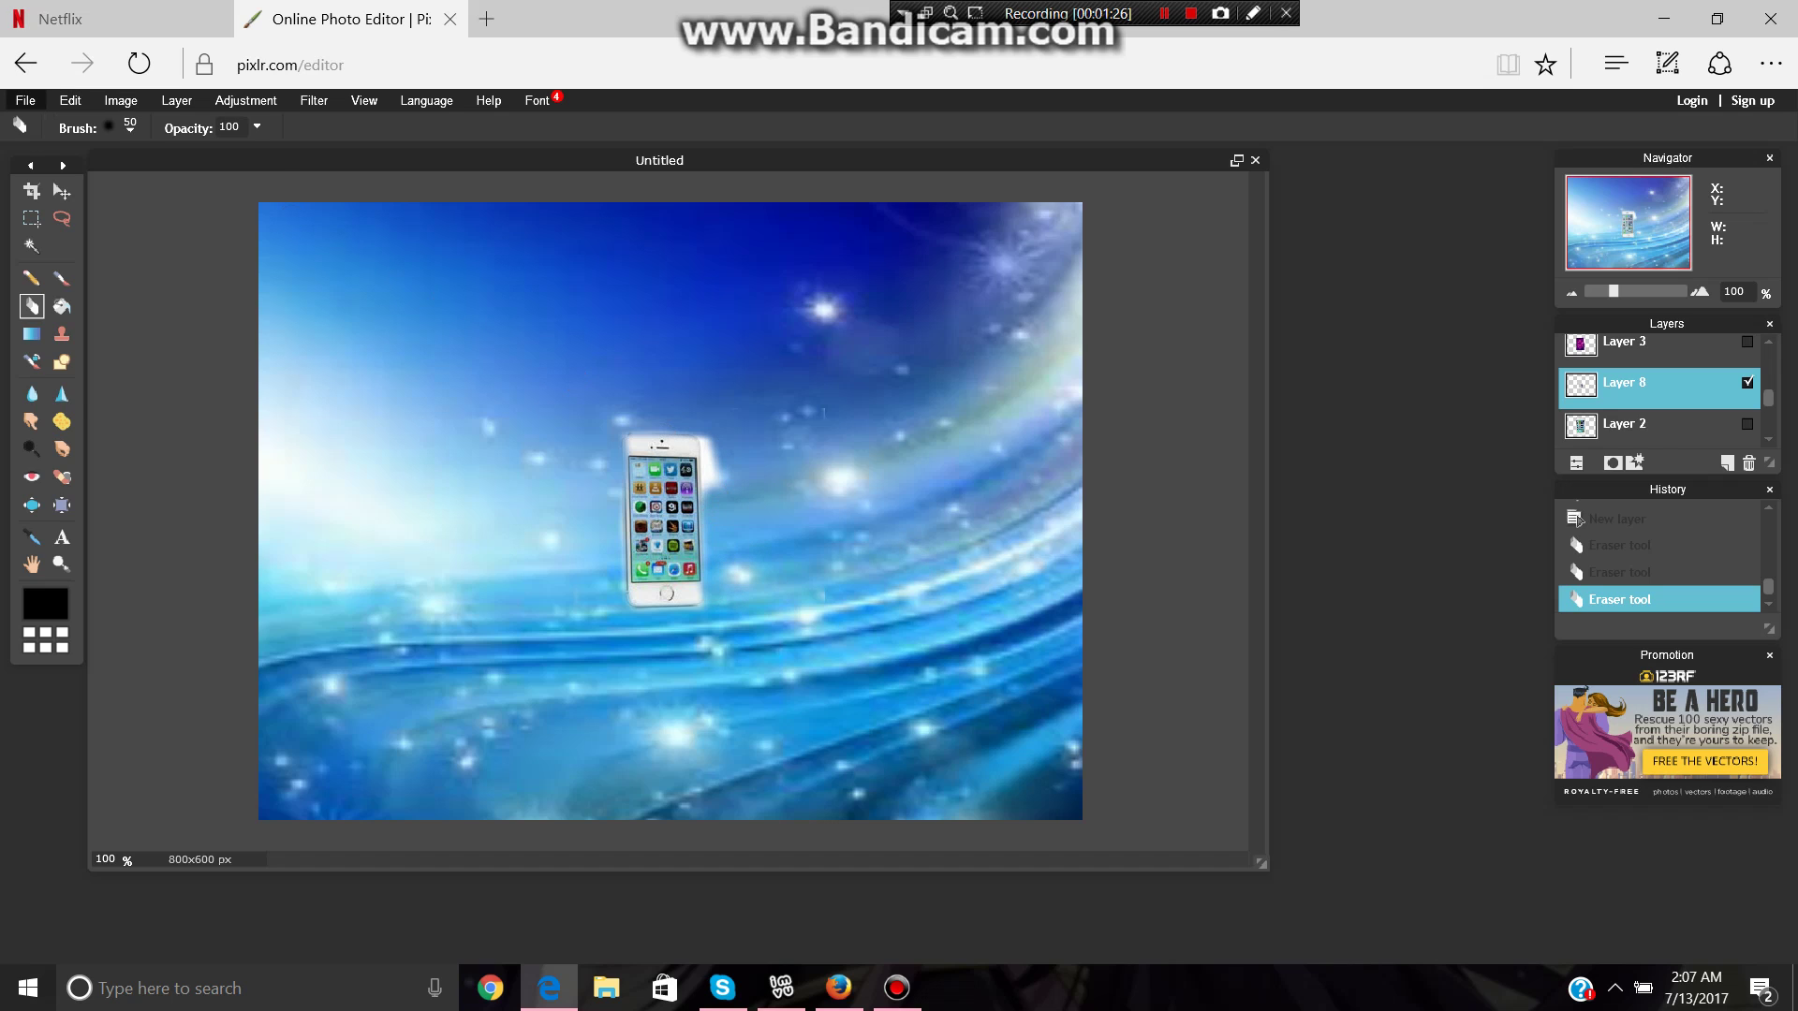
left_click(70, 100)
left_click(70, 124)
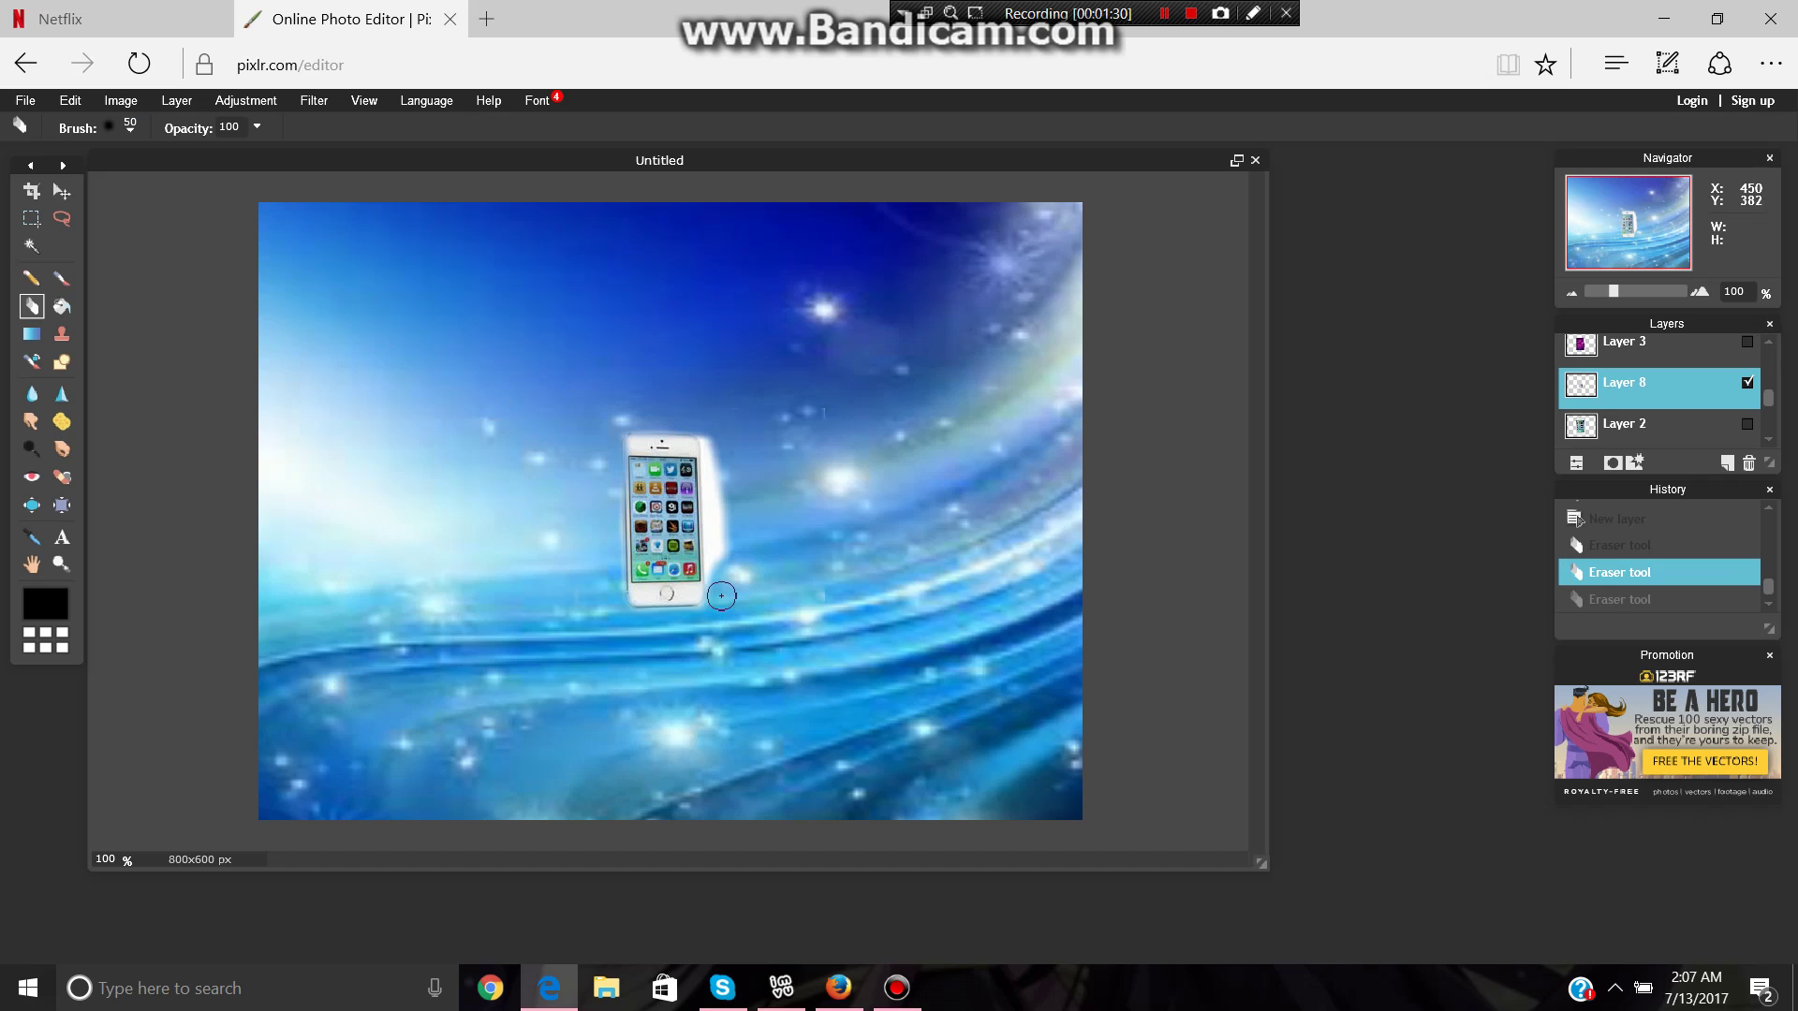
Erase the remaining white strip along the phone's right side from its bottom to its top corner.
left_click_drag(721, 596, 708, 430)
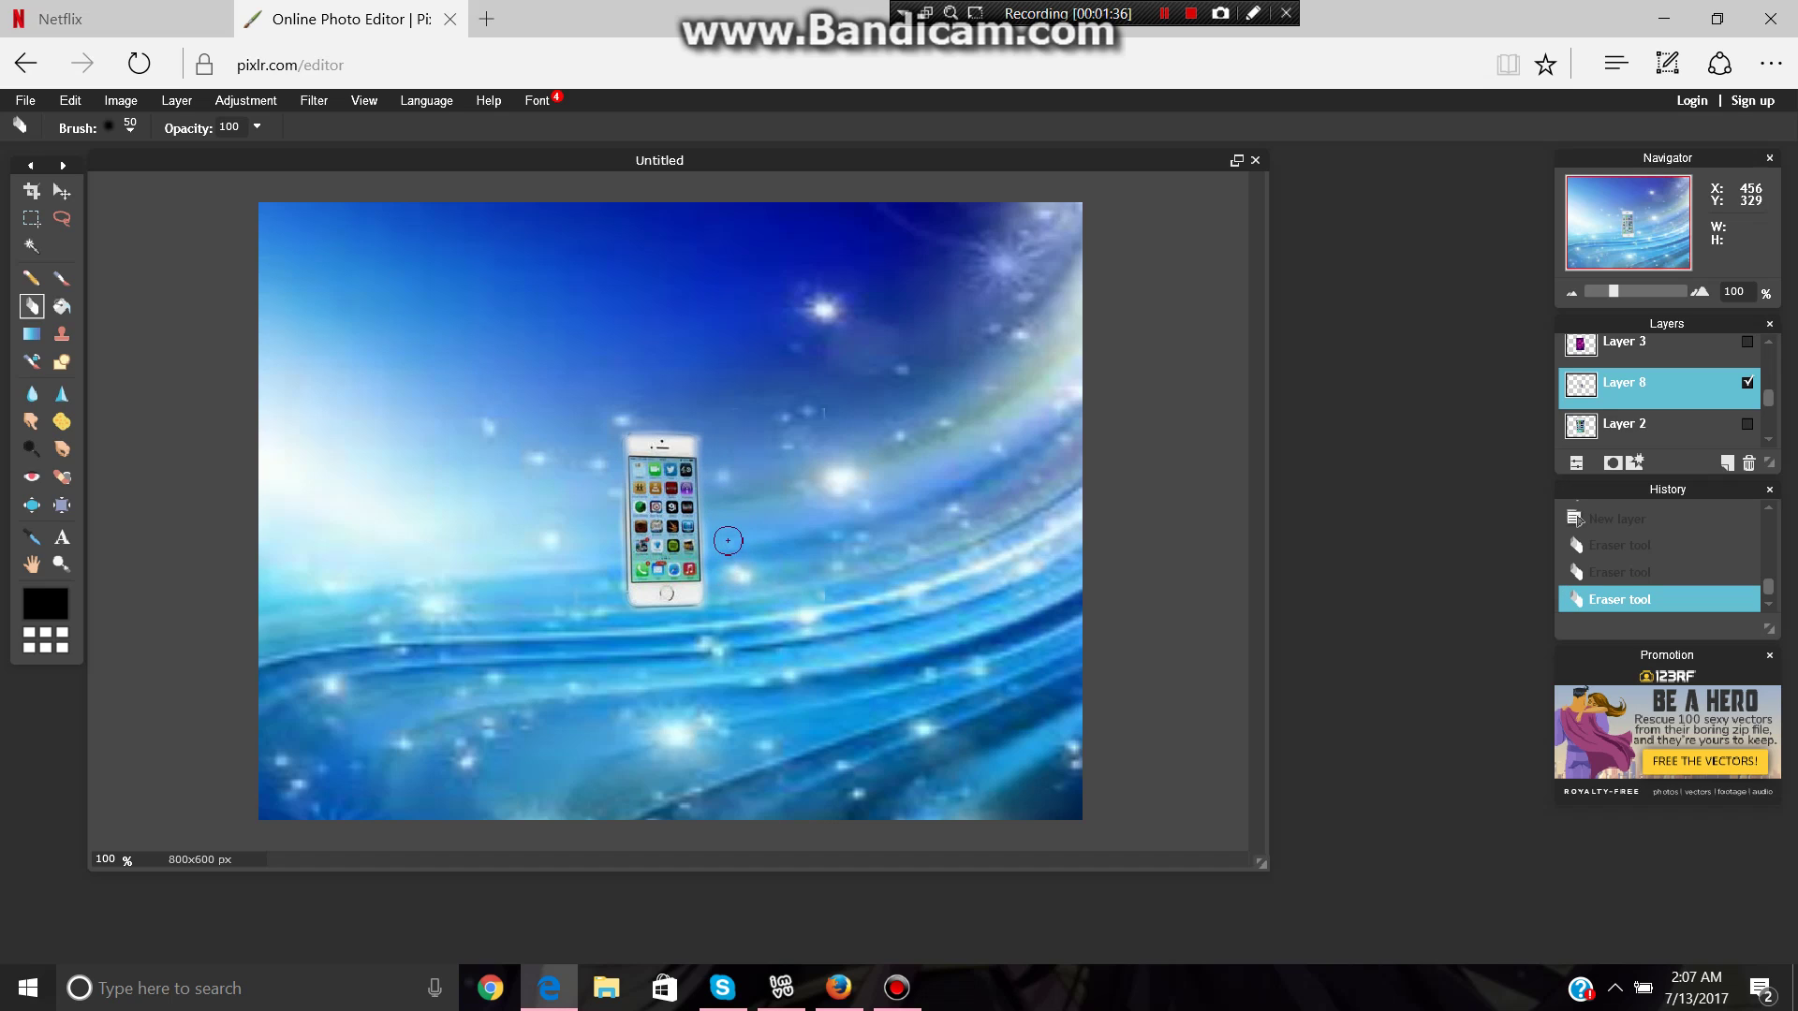
left_click_drag(727, 540, 725, 580)
left_click(70, 100)
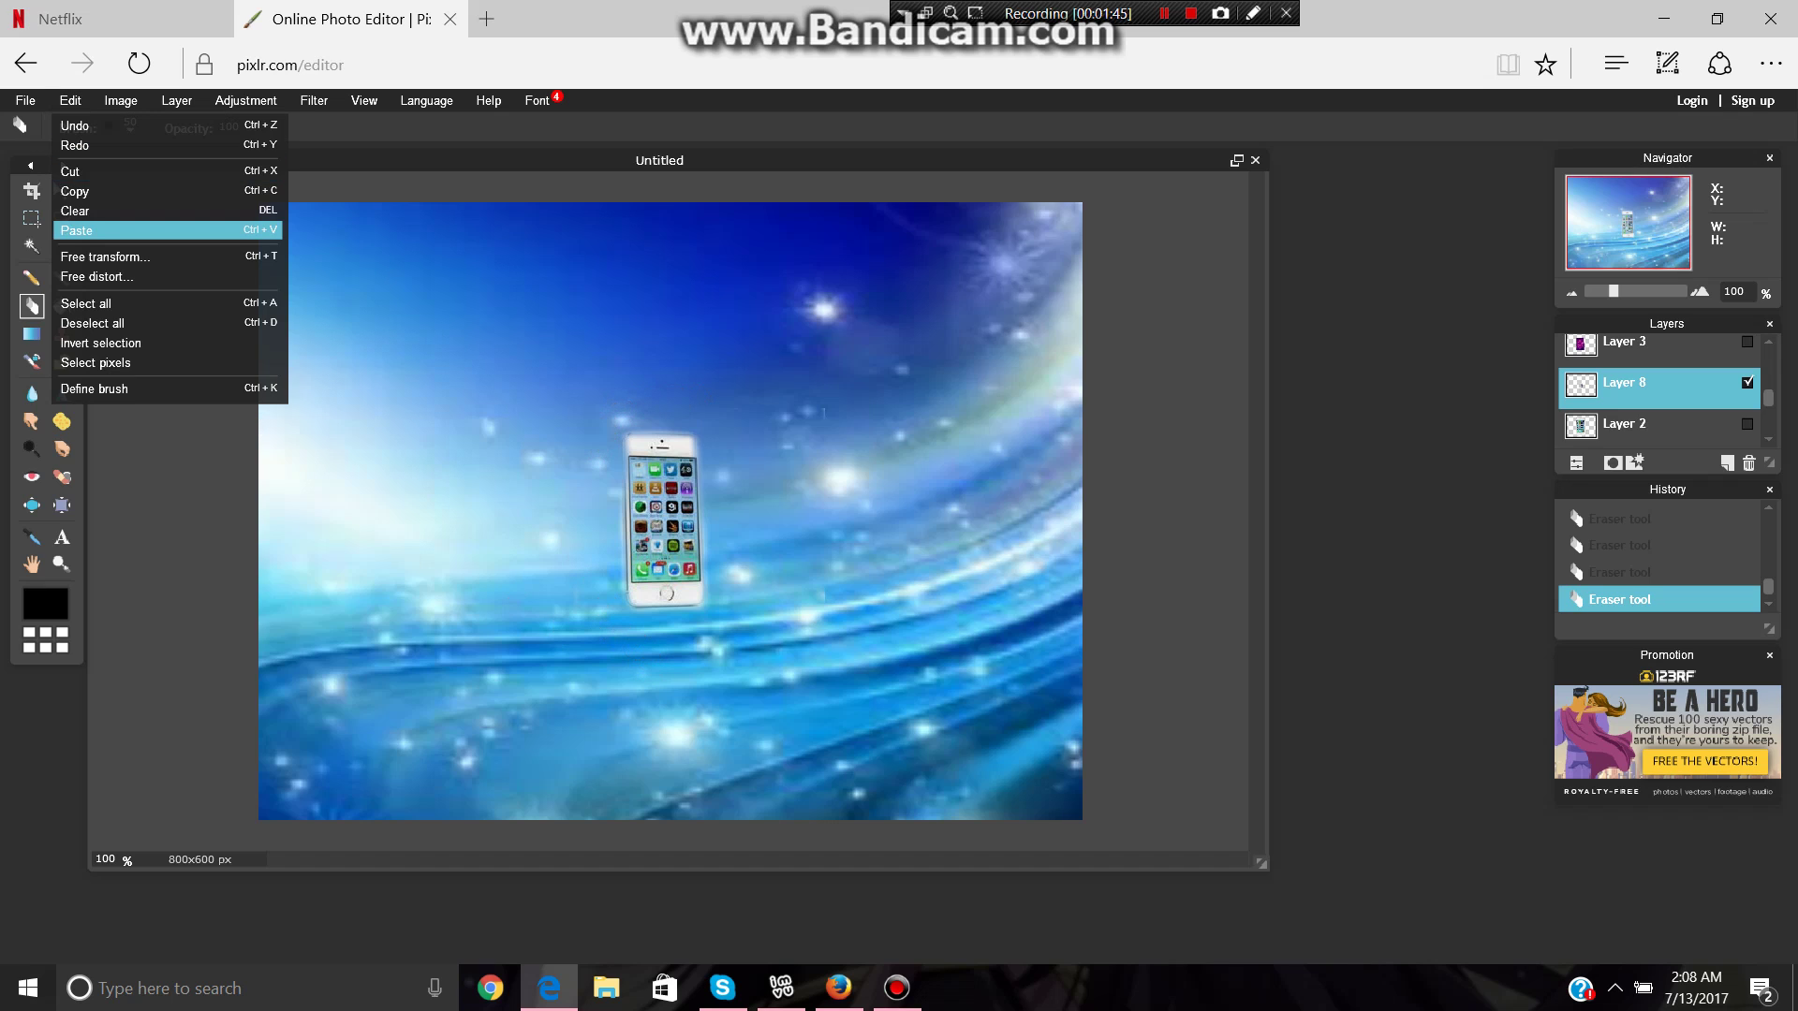
left_click(103, 256)
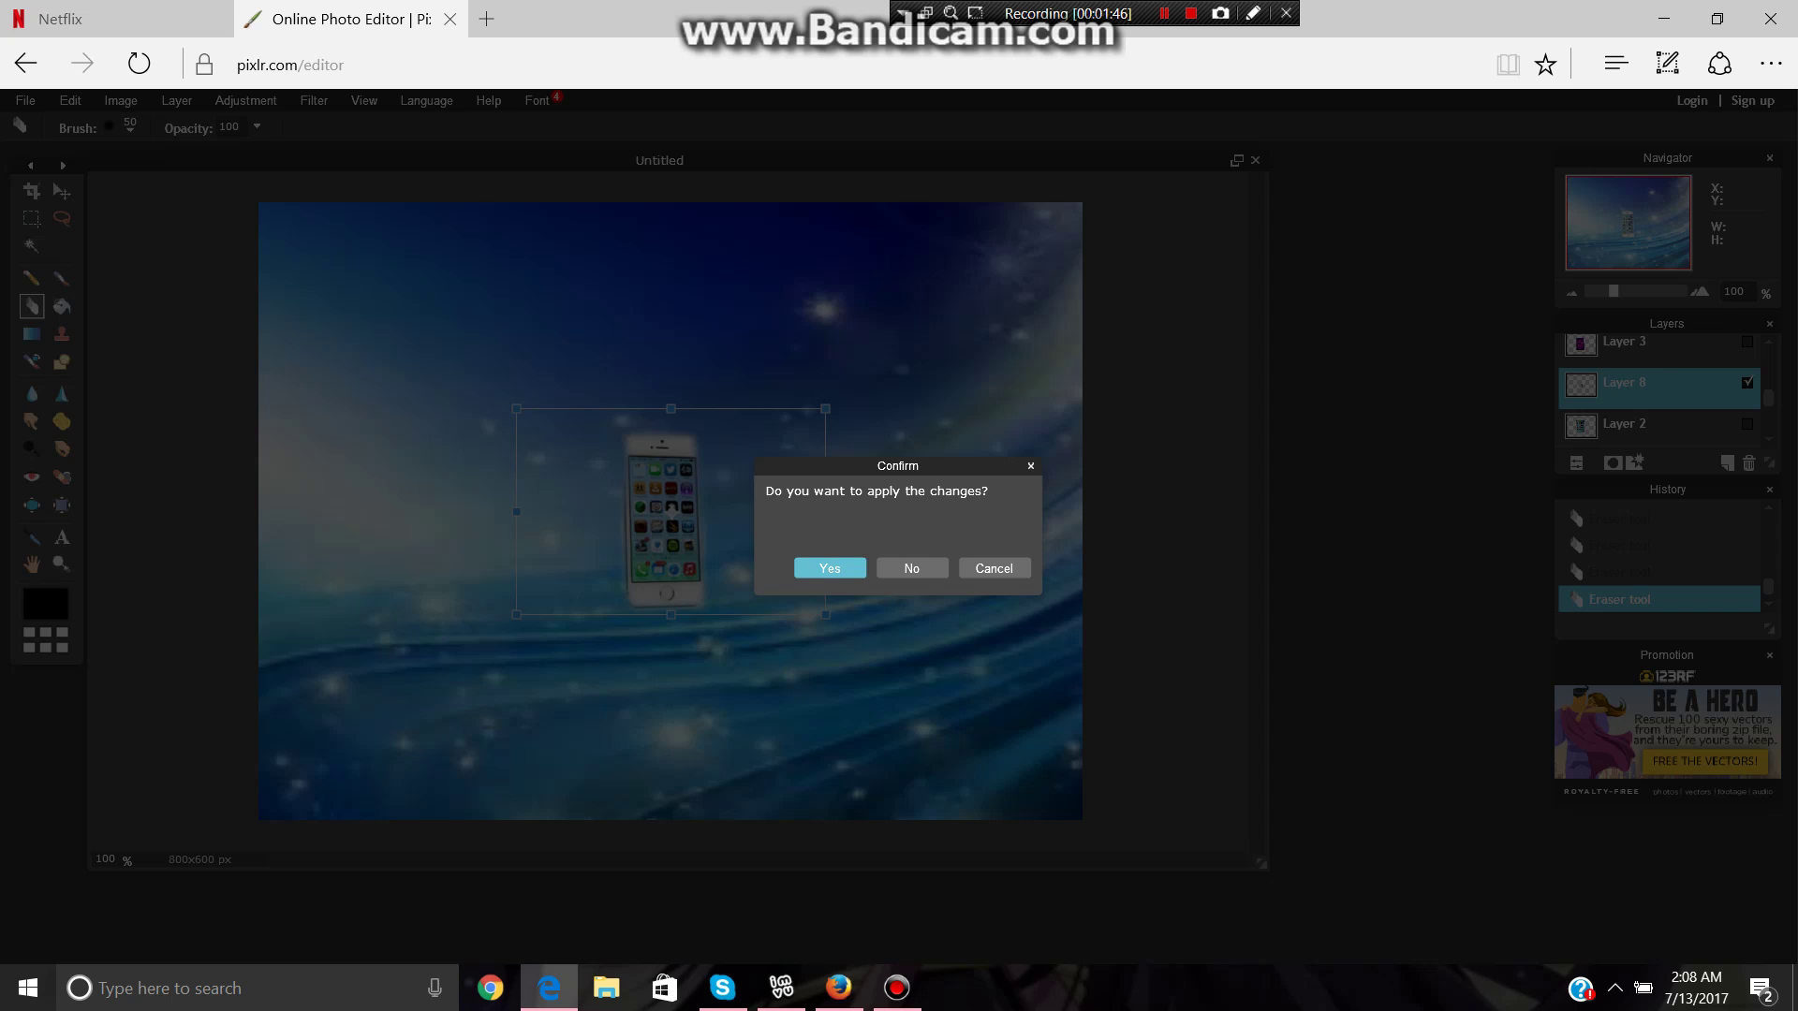
key("Return")
Free transform the phone layer, enlarging it to nearly the full canvas height and centring it, and apply the changes.
left_click(71, 101)
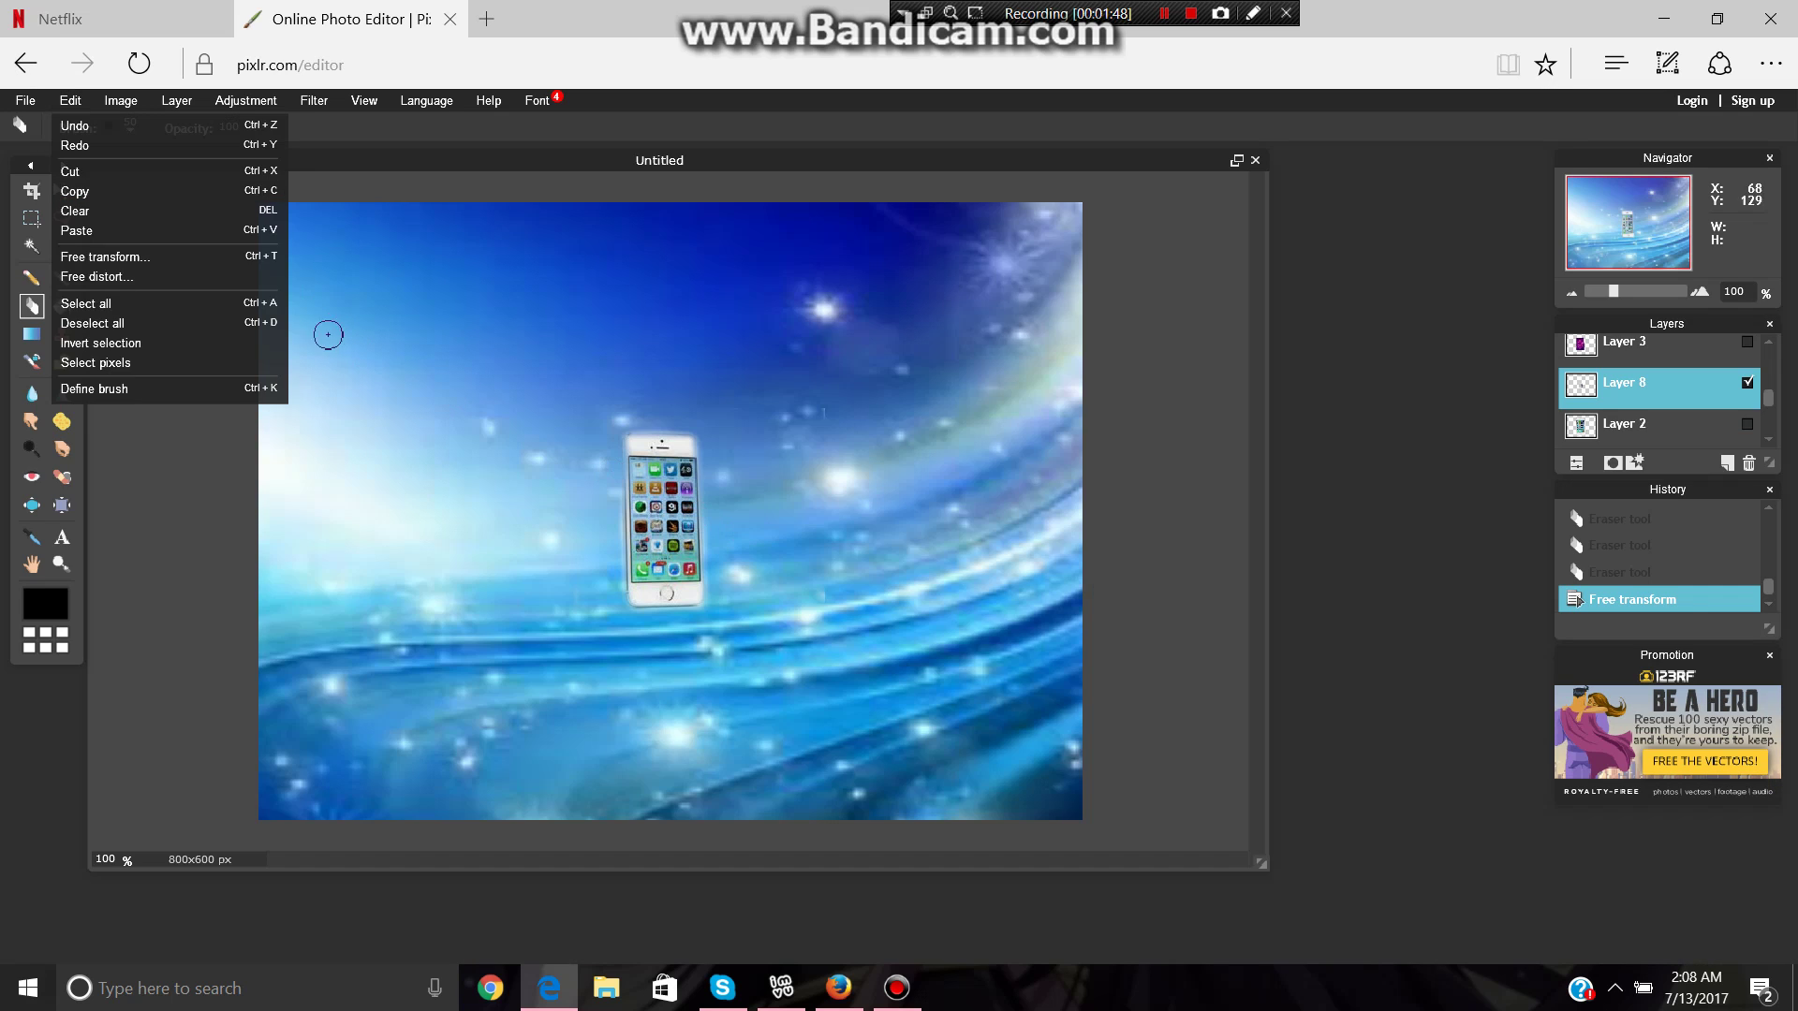
left_click(103, 257)
left_click_drag(557, 488, 597, 529)
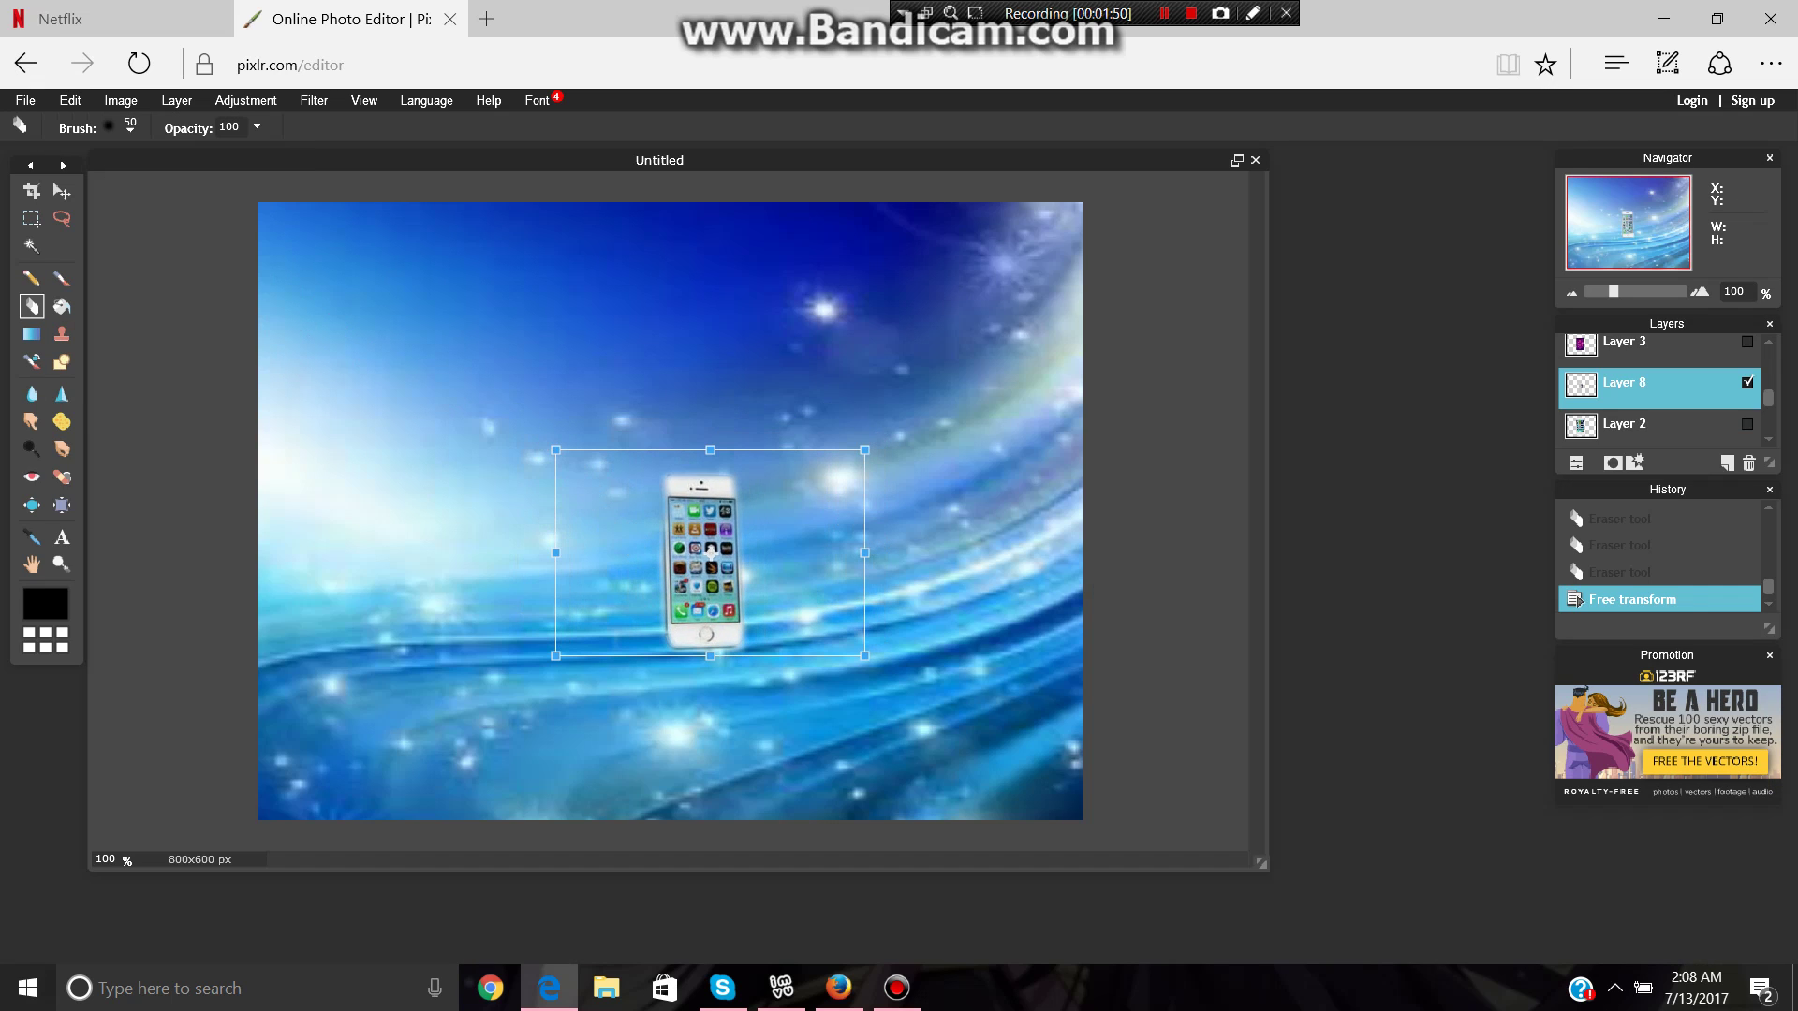
left_click_drag(553, 454, 276, 294)
left_click_drag(697, 585, 682, 512)
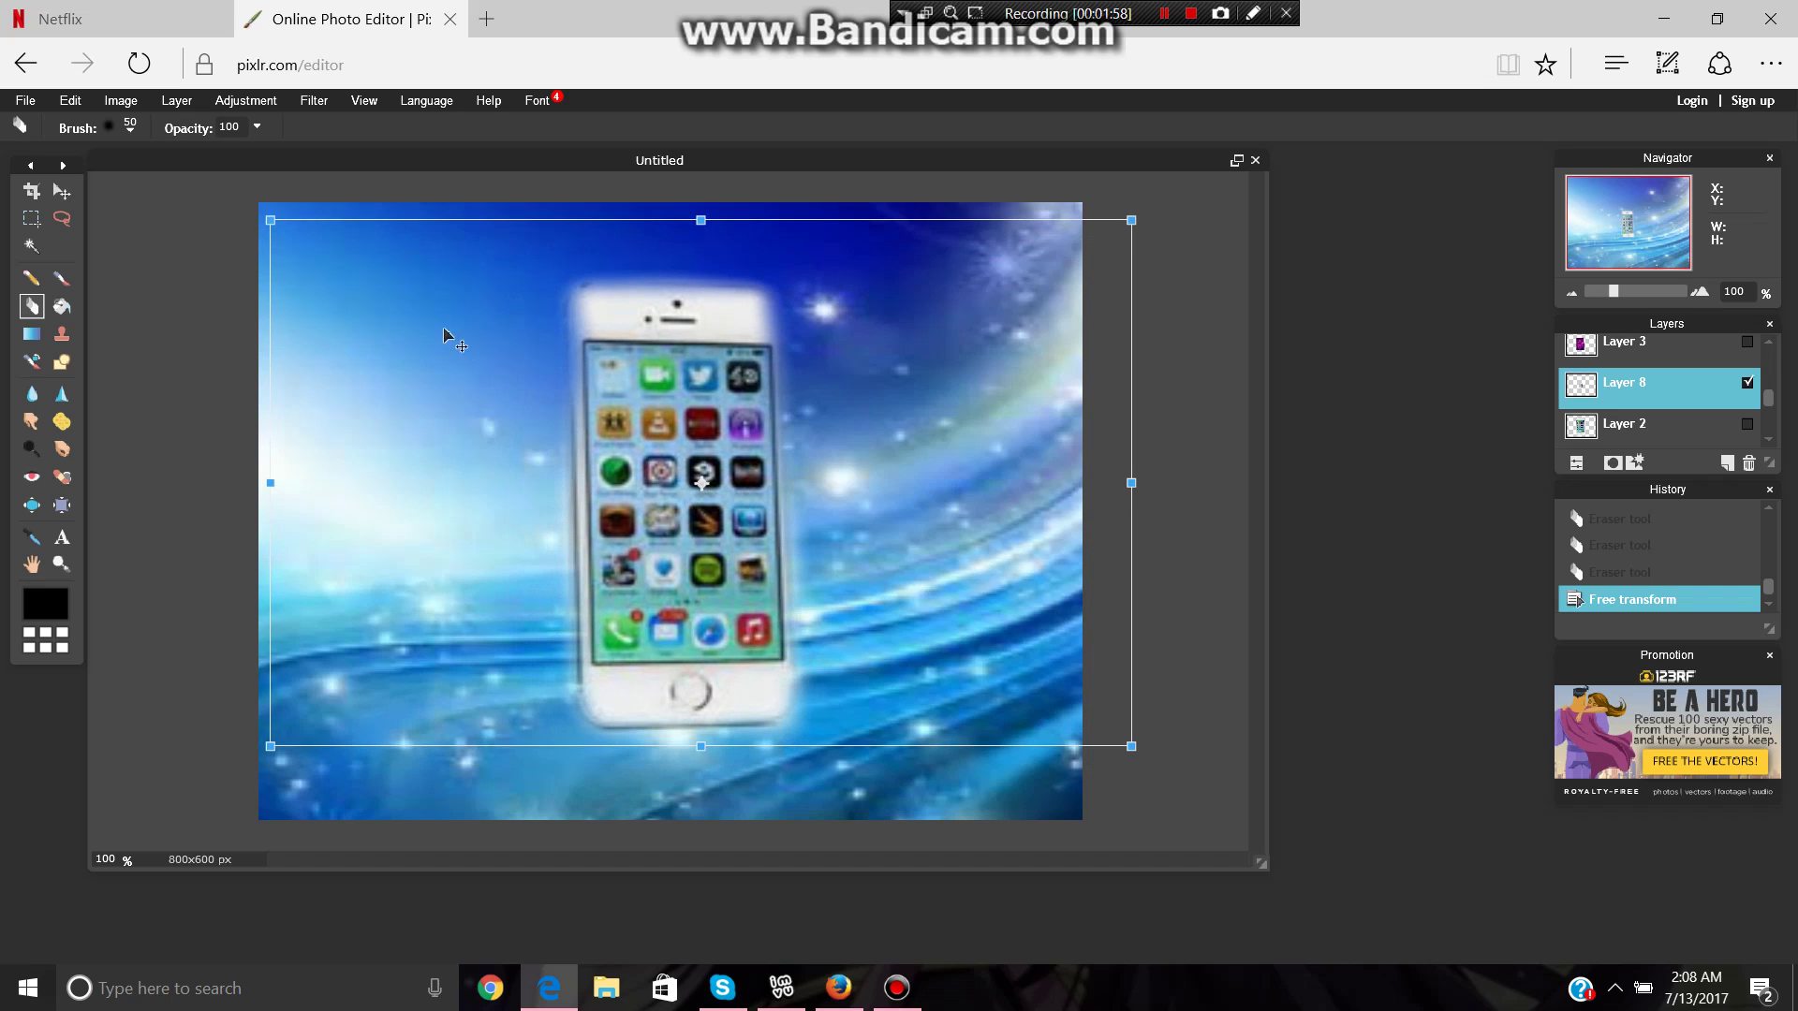
left_click_drag(704, 222, 700, 200)
left_click_drag(274, 478, 259, 479)
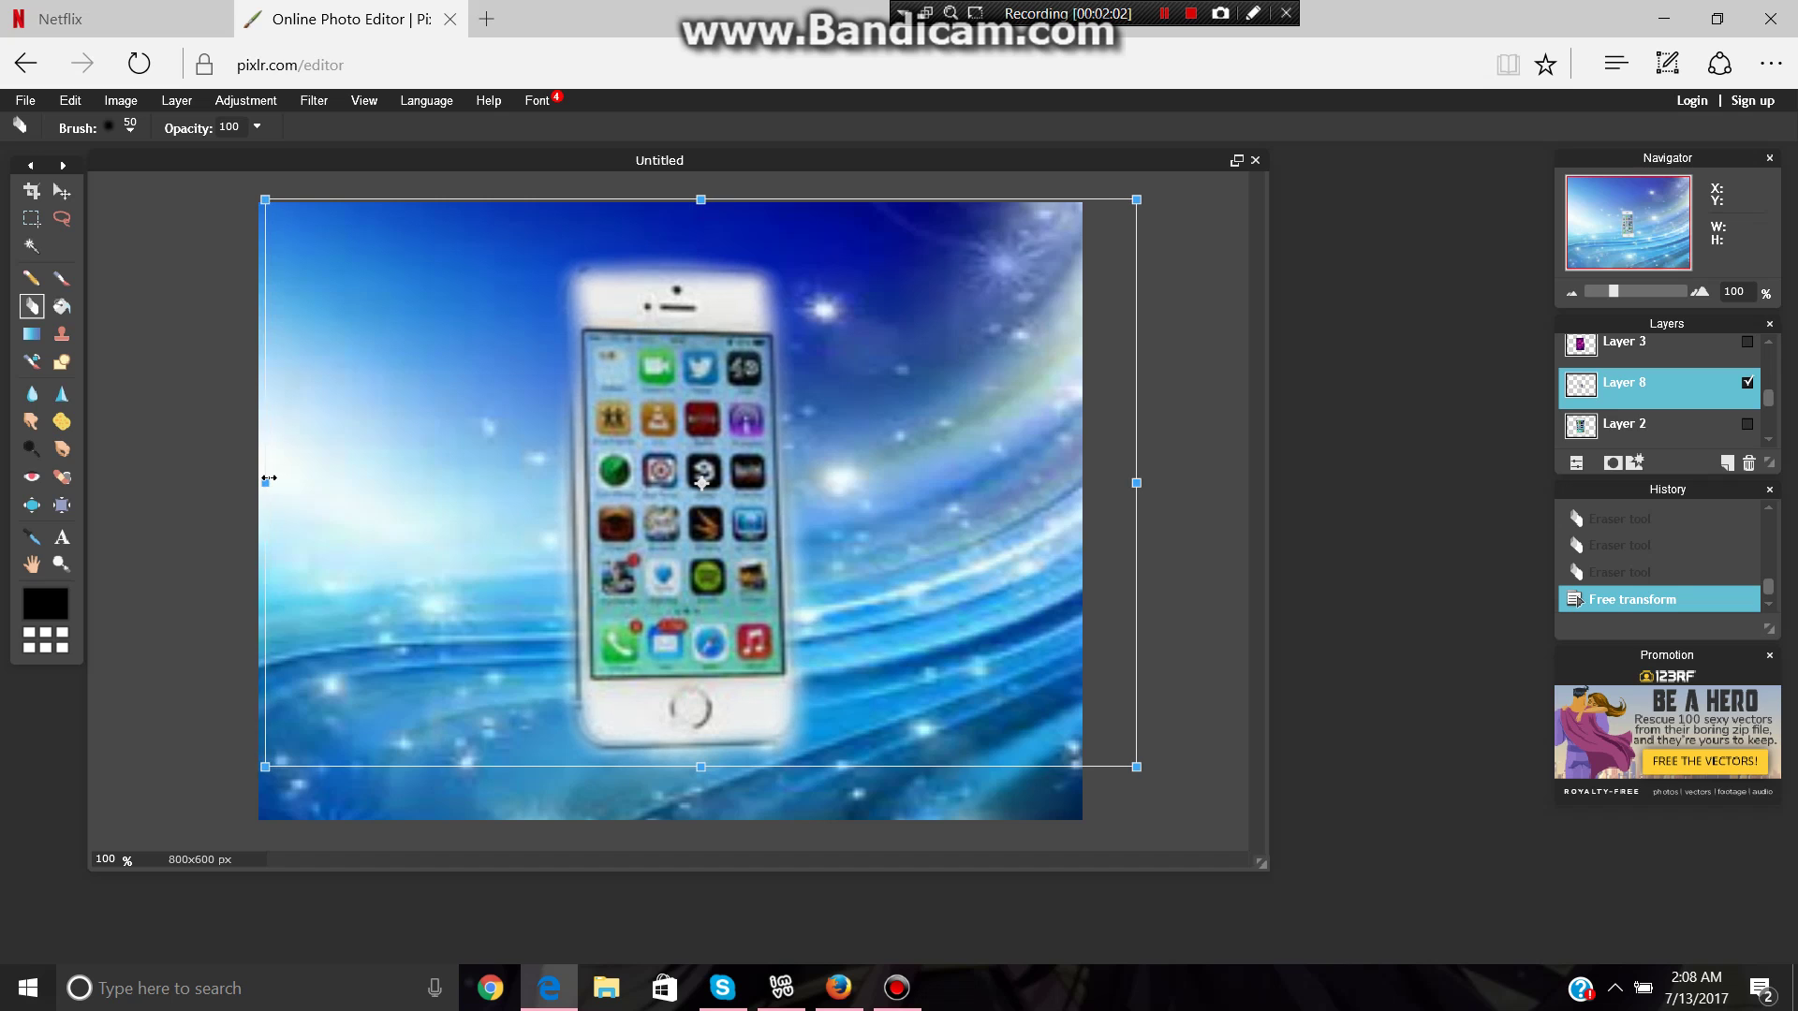
left_click_drag(578, 532, 569, 545)
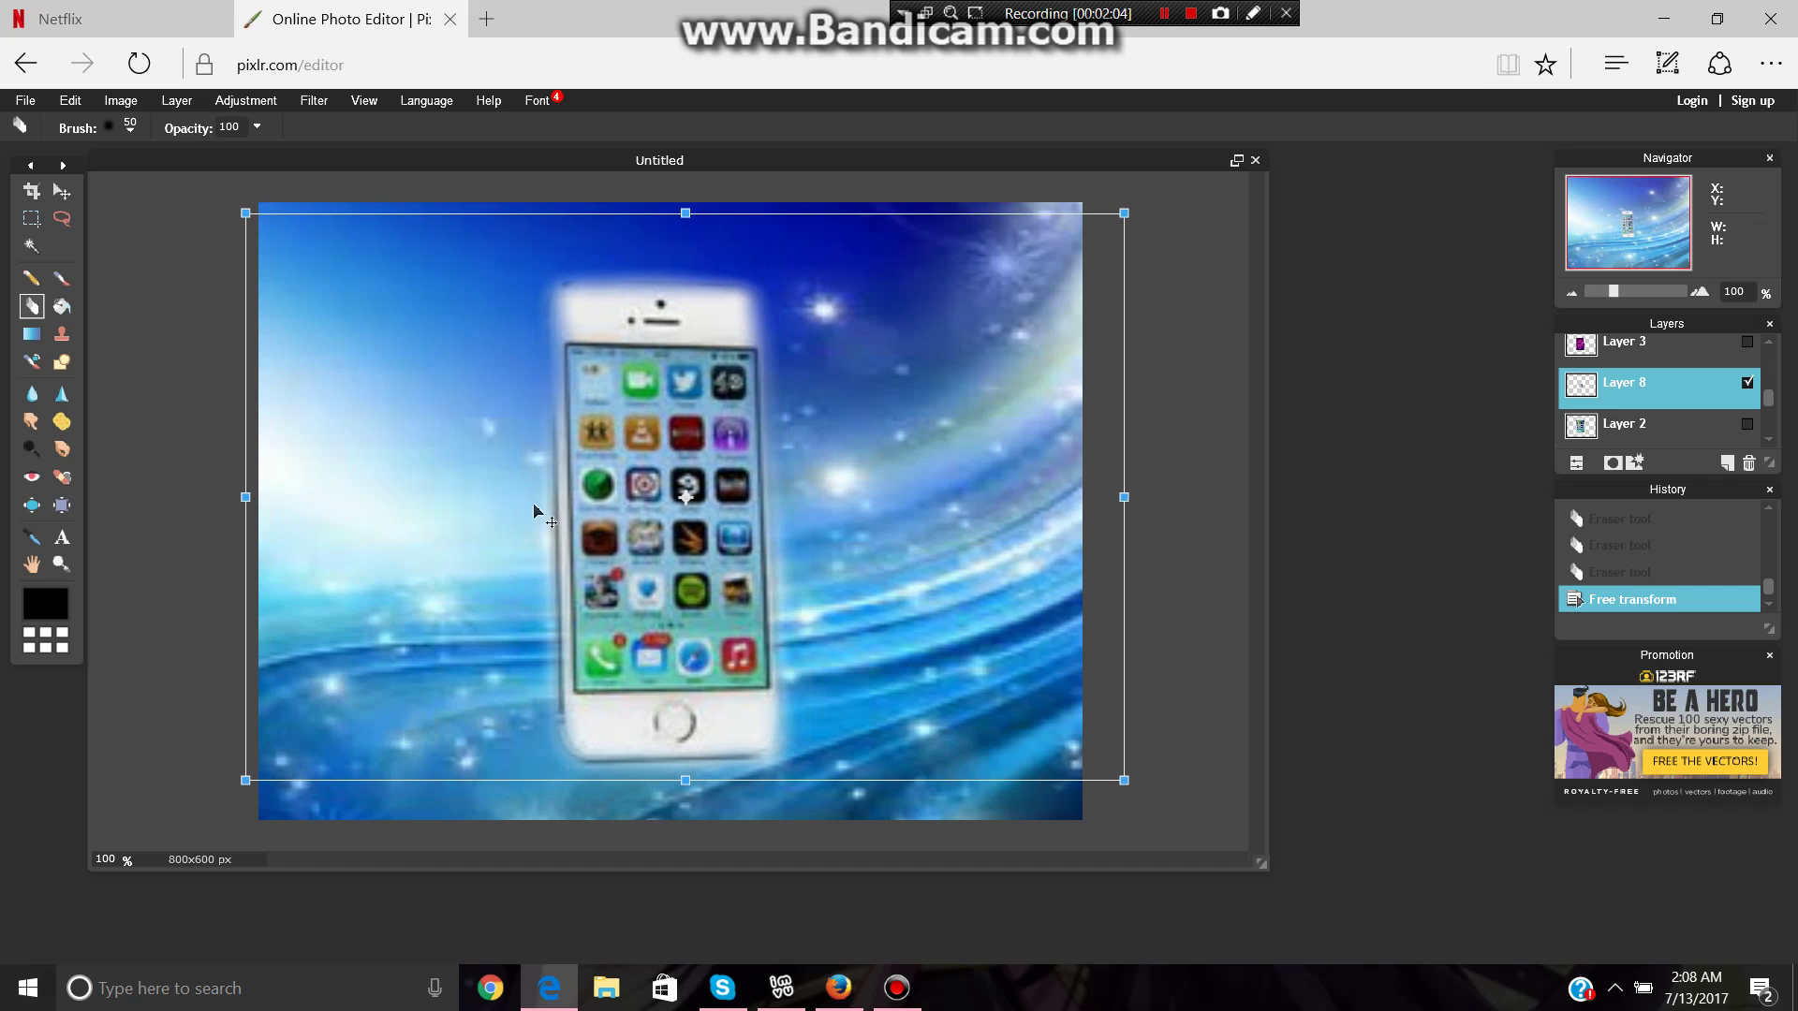
key("Return")
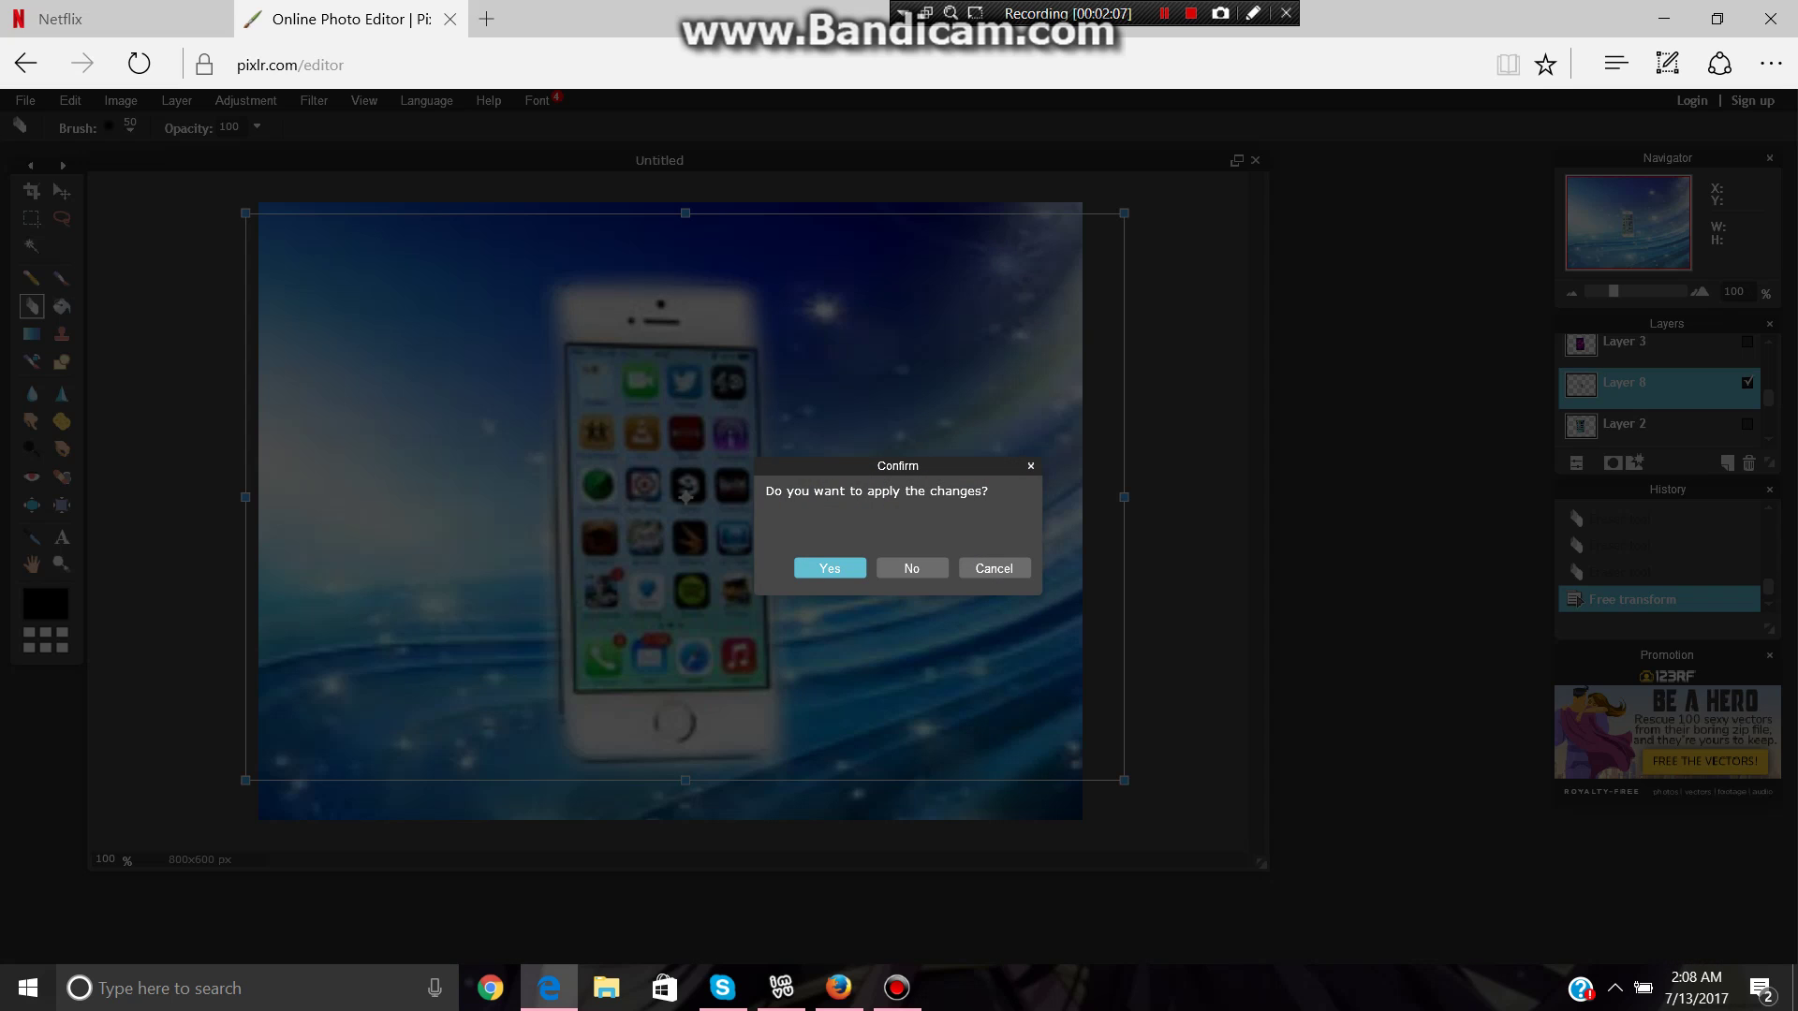
key("Return")
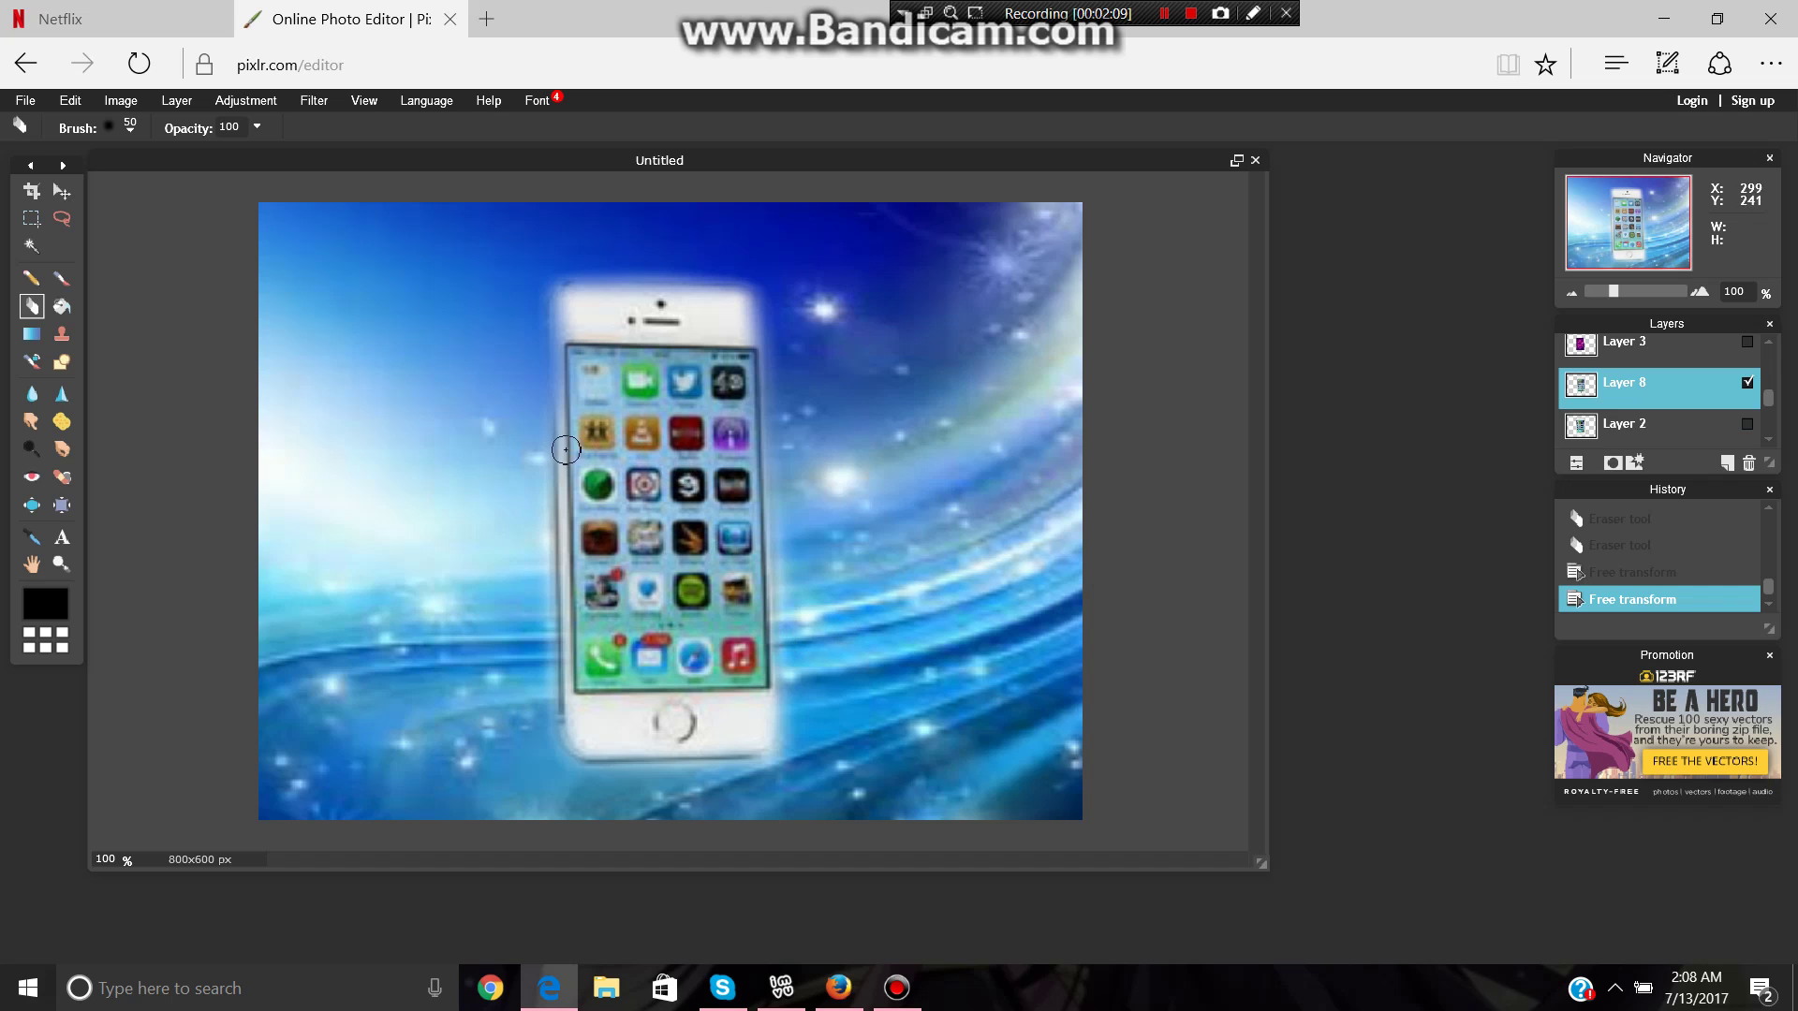
Add the character picture "edit work.PNG" as a new layer above the phone.
left_click(176, 101)
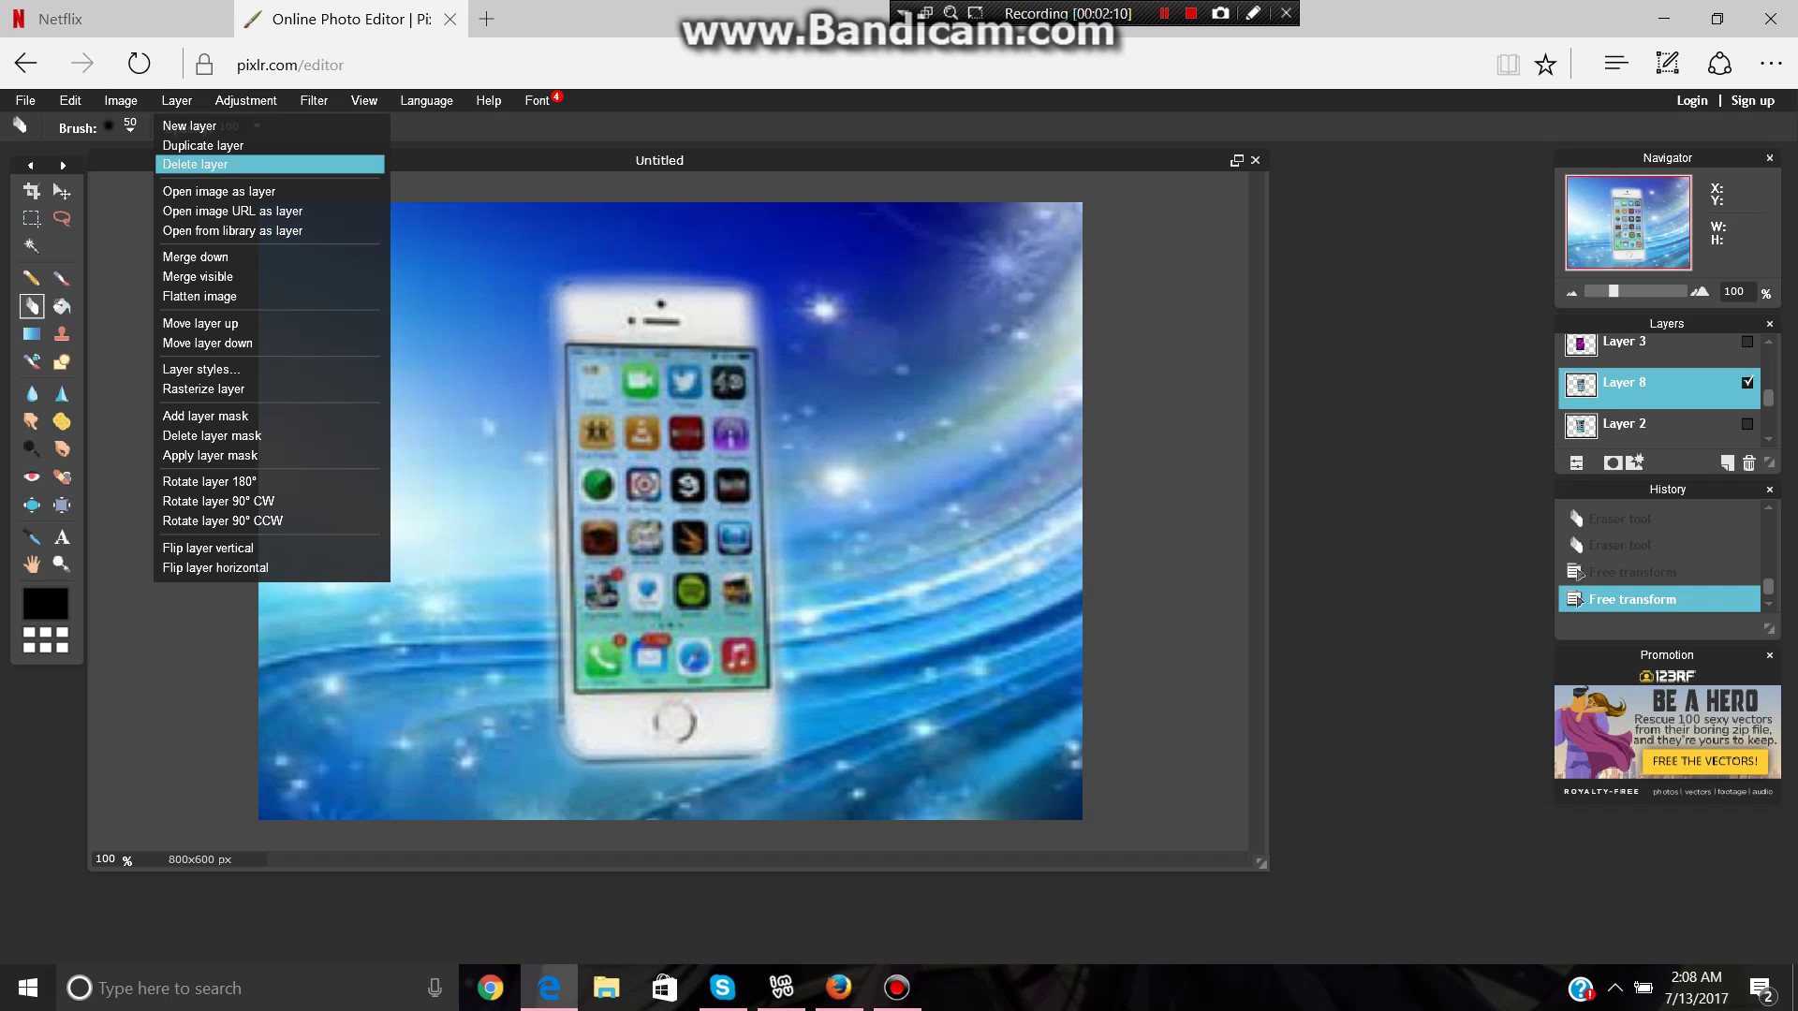
left_click(215, 191)
scroll(215, 281, "down", 8)
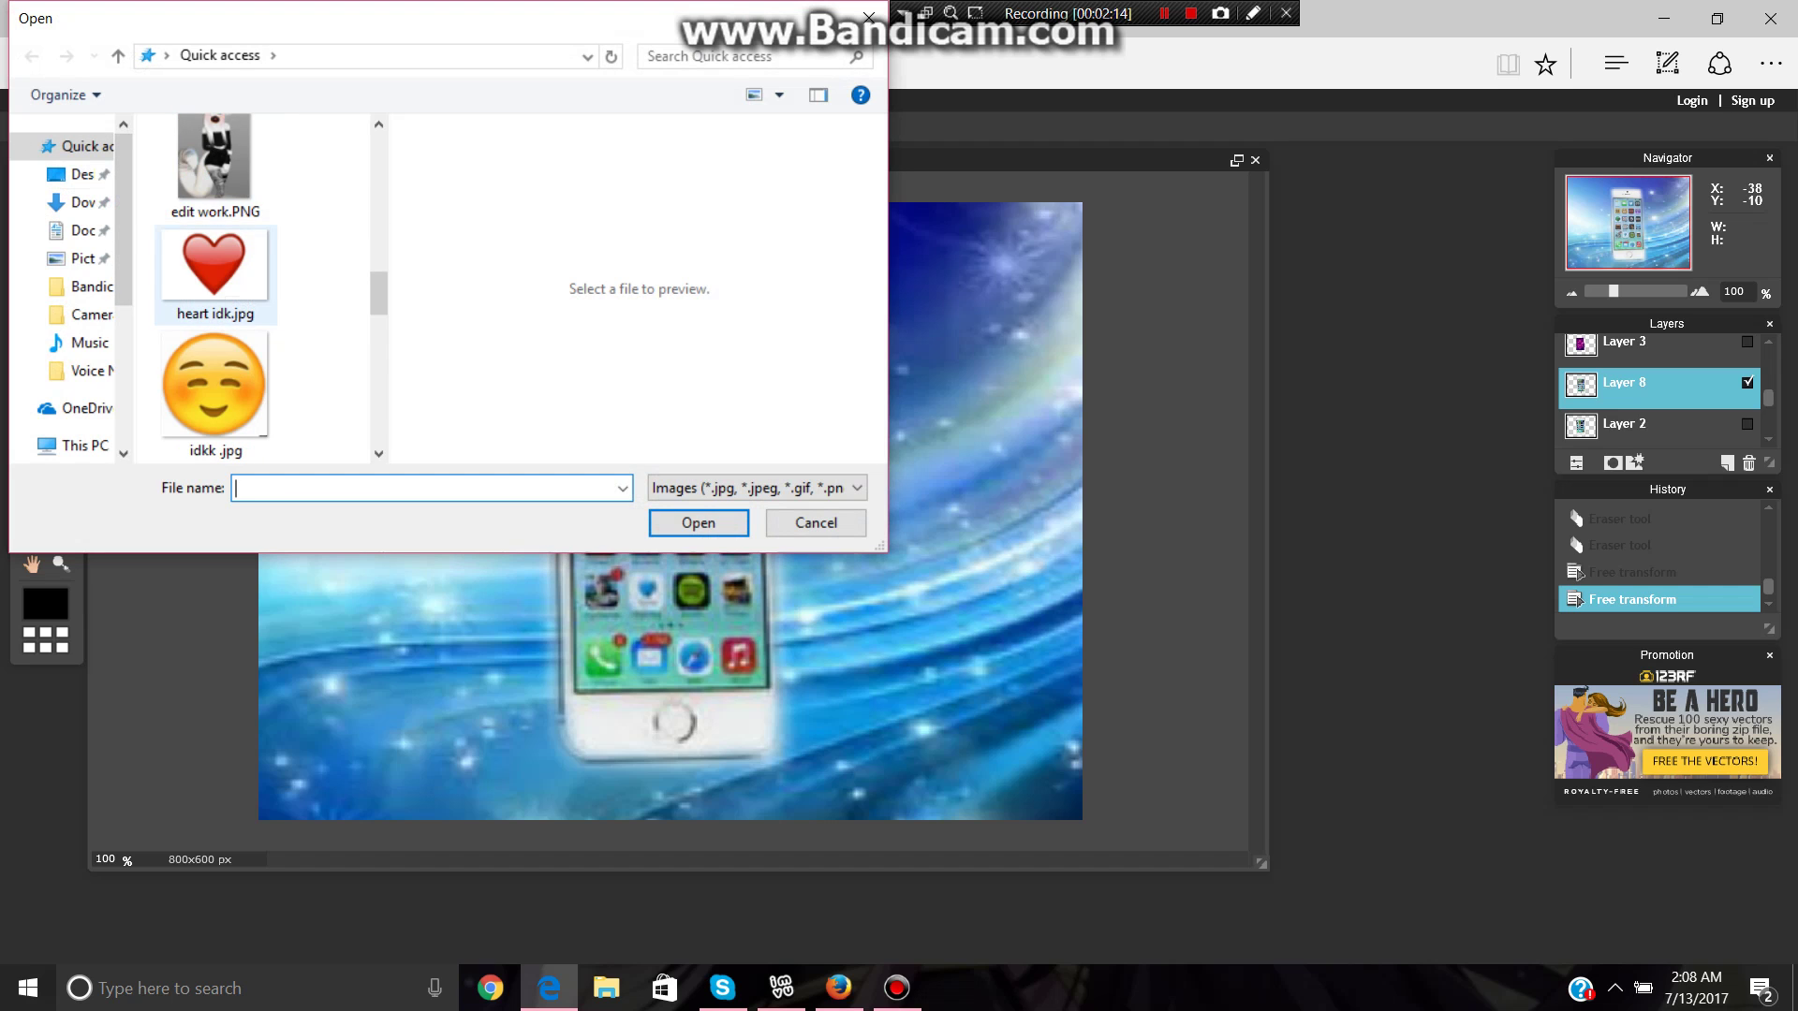
left_click(214, 159)
double_click(215, 159)
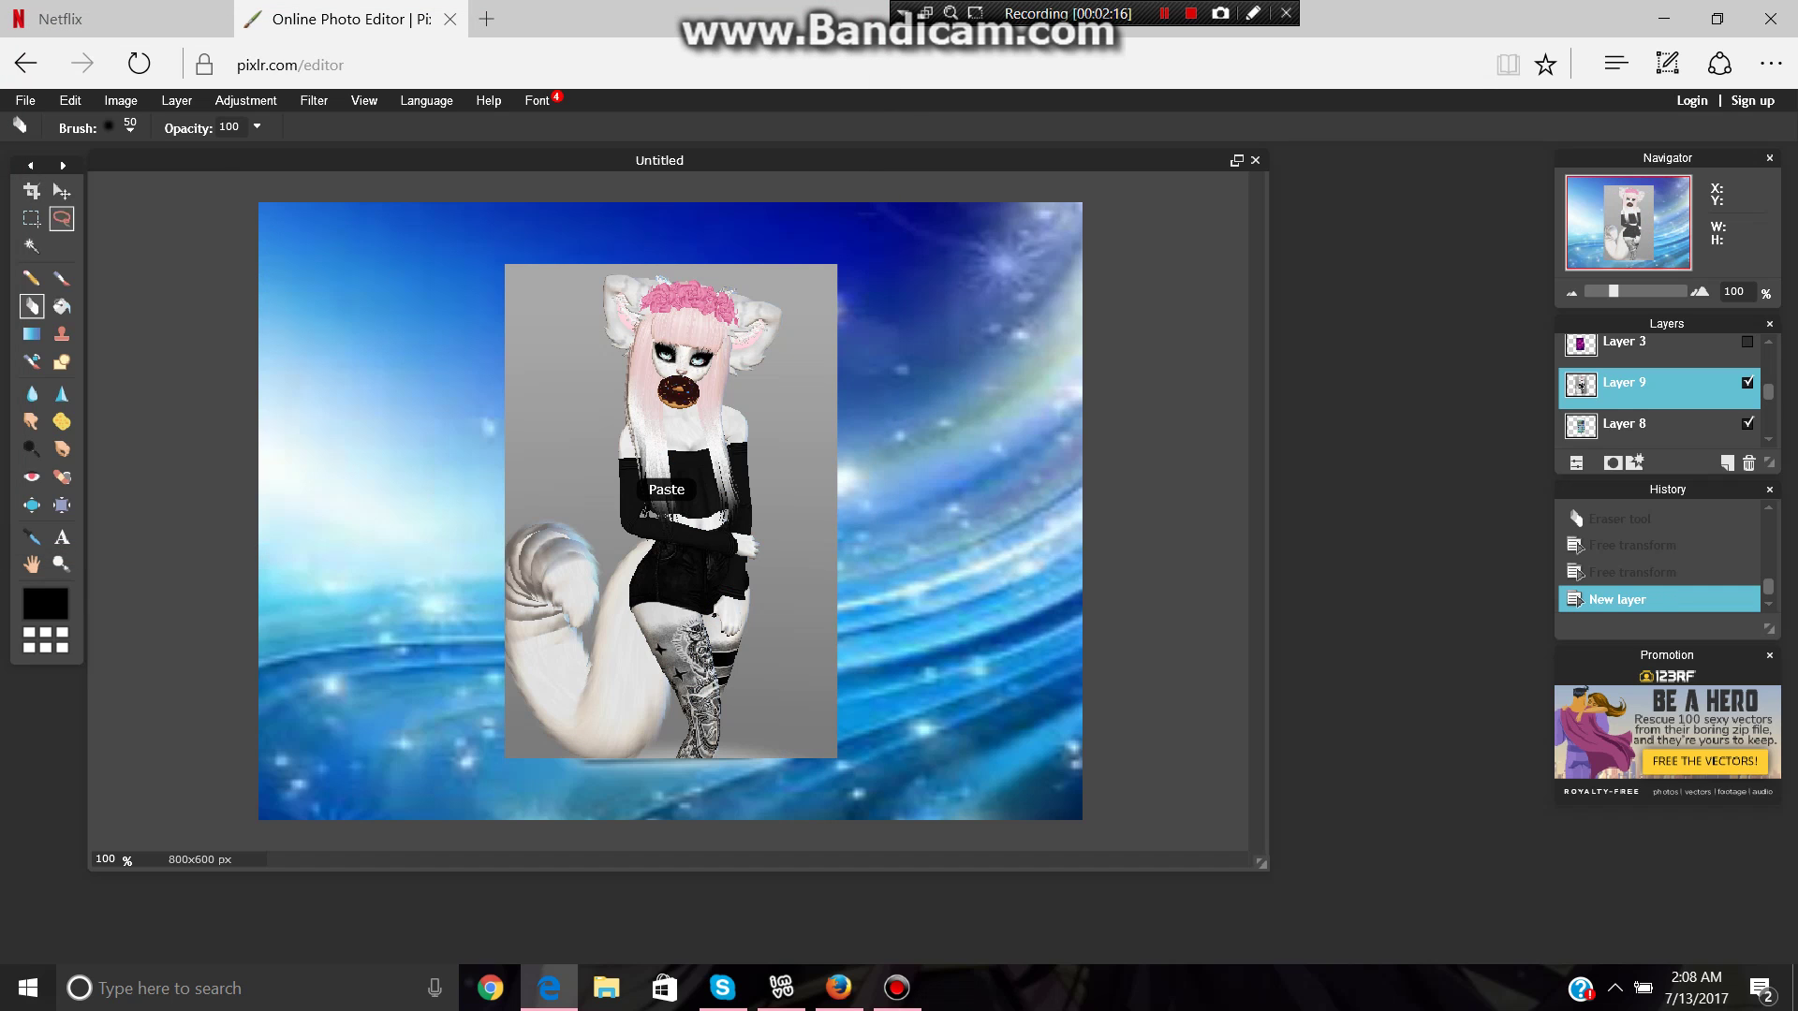
Select the main grey background around the character with the Wand tool and erase it from the selection.
left_click(32, 246)
left_click(626, 446)
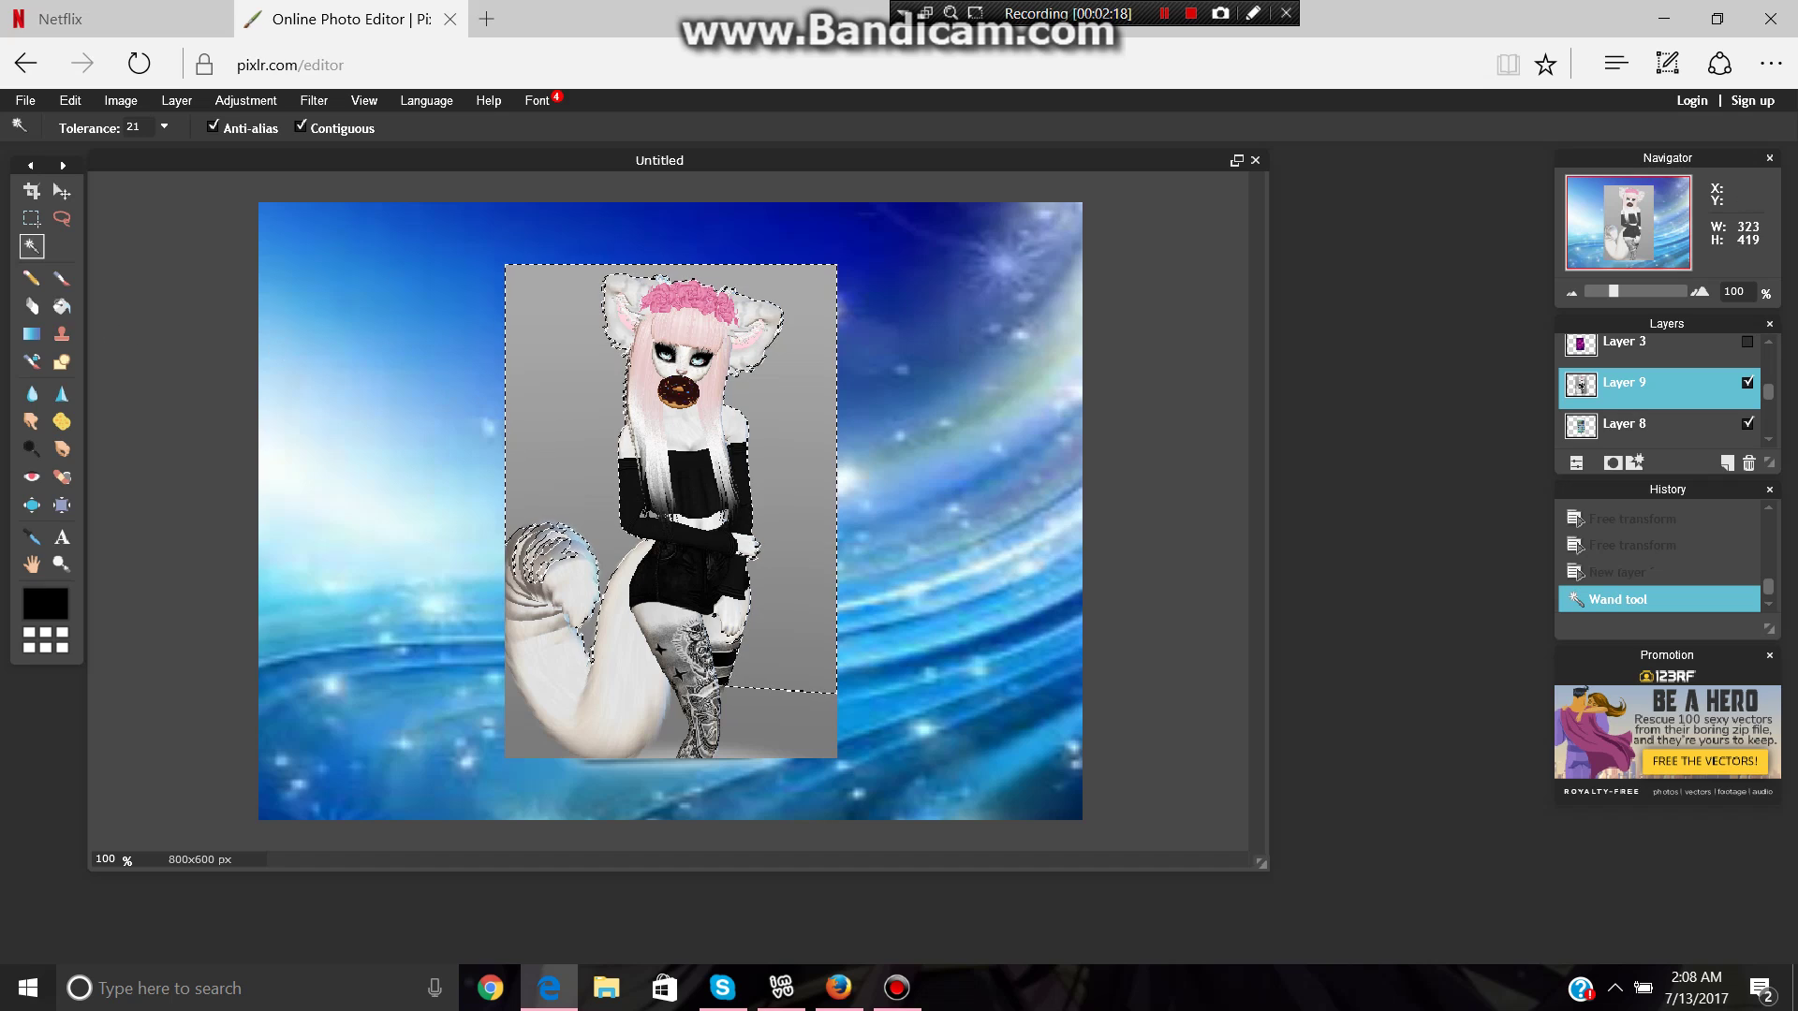
left_click(32, 306)
left_click_drag(538, 566, 526, 235)
mouse_move(534, 321)
left_mouse_down()
mouse_move(528, 366)
mouse_move(575, 302)
mouse_move(556, 281)
mouse_move(585, 279)
mouse_move(550, 357)
mouse_move(564, 397)
mouse_move(632, 269)
mouse_move(662, 252)
mouse_move(778, 264)
mouse_move(793, 284)
mouse_move(679, 270)
mouse_move(840, 313)
mouse_move(809, 266)
mouse_move(829, 266)
mouse_move(772, 396)
mouse_move(716, 433)
mouse_move(783, 359)
mouse_move(811, 370)
mouse_move(763, 451)
mouse_move(838, 494)
mouse_move(839, 458)
mouse_move(812, 595)
mouse_move(770, 537)
mouse_move(759, 625)
mouse_move(784, 665)
mouse_move(826, 630)
mouse_move(744, 687)
mouse_move(834, 697)
left_mouse_up()
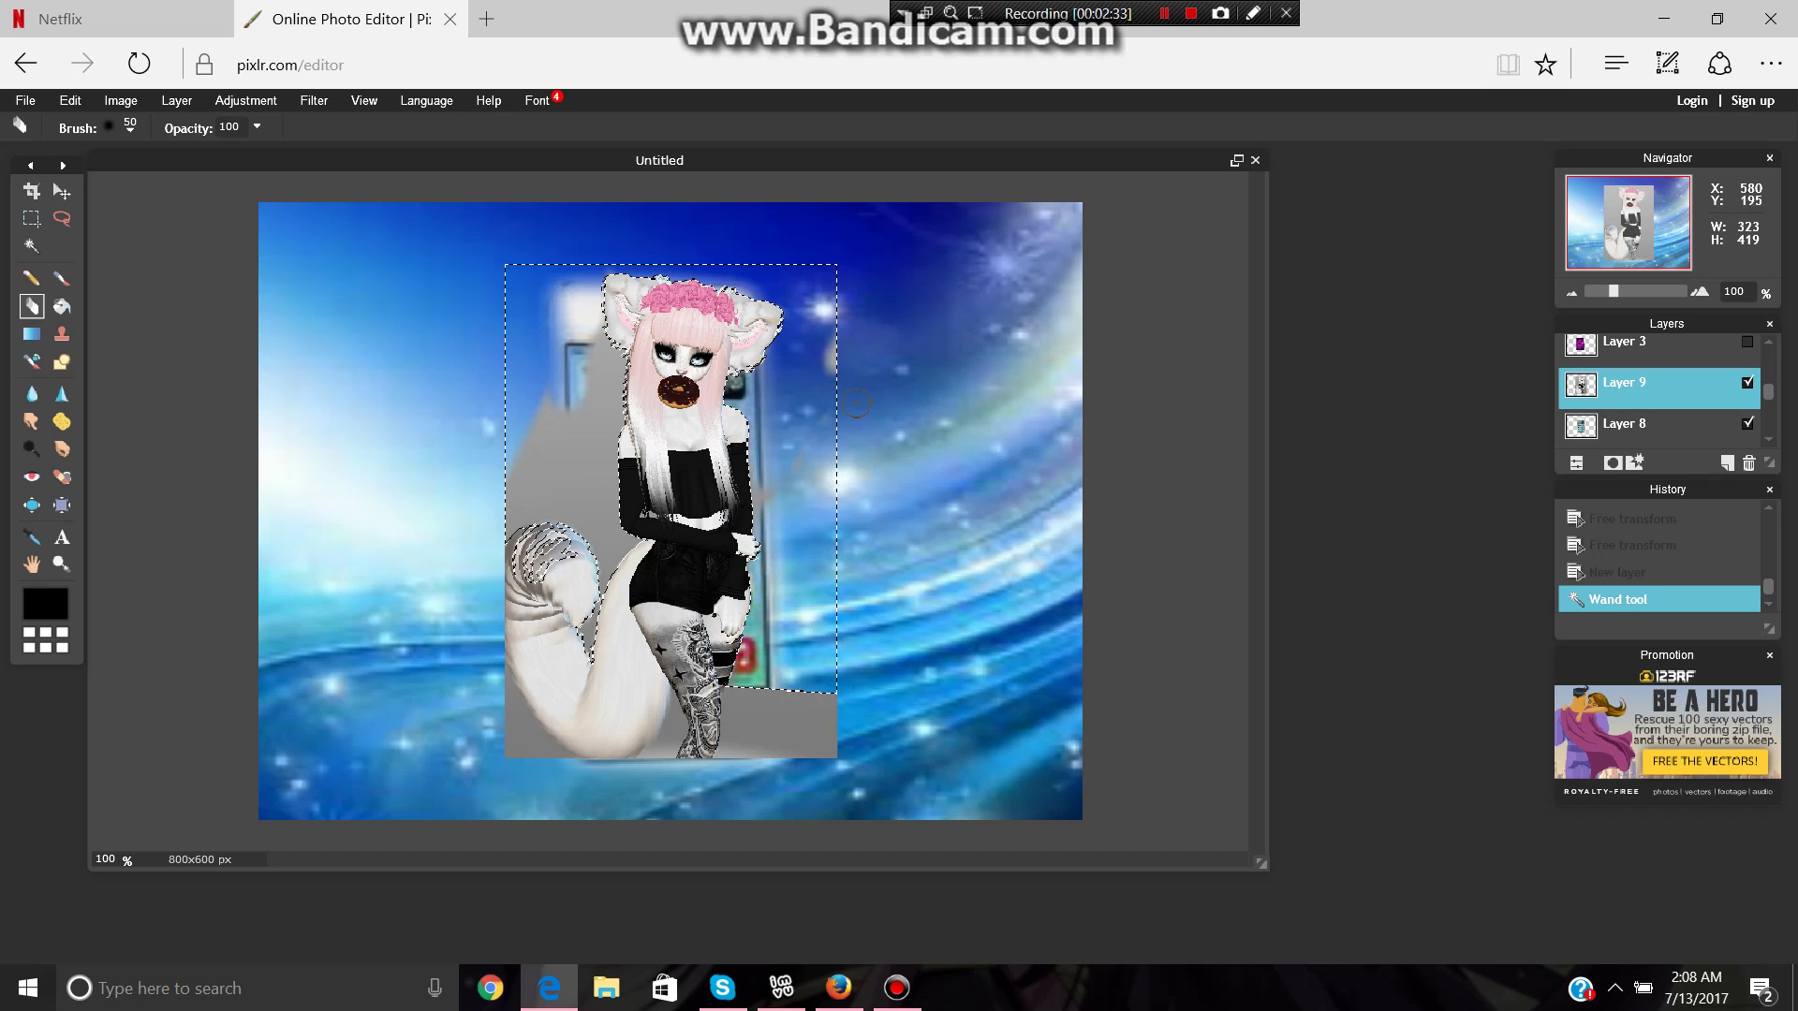
left_click_drag(855, 404, 841, 300)
left_click_drag(816, 484, 758, 538)
mouse_move(508, 370)
left_mouse_down()
mouse_move(482, 503)
mouse_move(520, 468)
mouse_move(494, 525)
mouse_move(563, 448)
mouse_move(576, 412)
mouse_move(539, 441)
mouse_move(562, 371)
mouse_move(603, 334)
mouse_move(615, 445)
mouse_move(636, 375)
mouse_move(586, 537)
mouse_move(618, 567)
mouse_move(579, 654)
left_mouse_up()
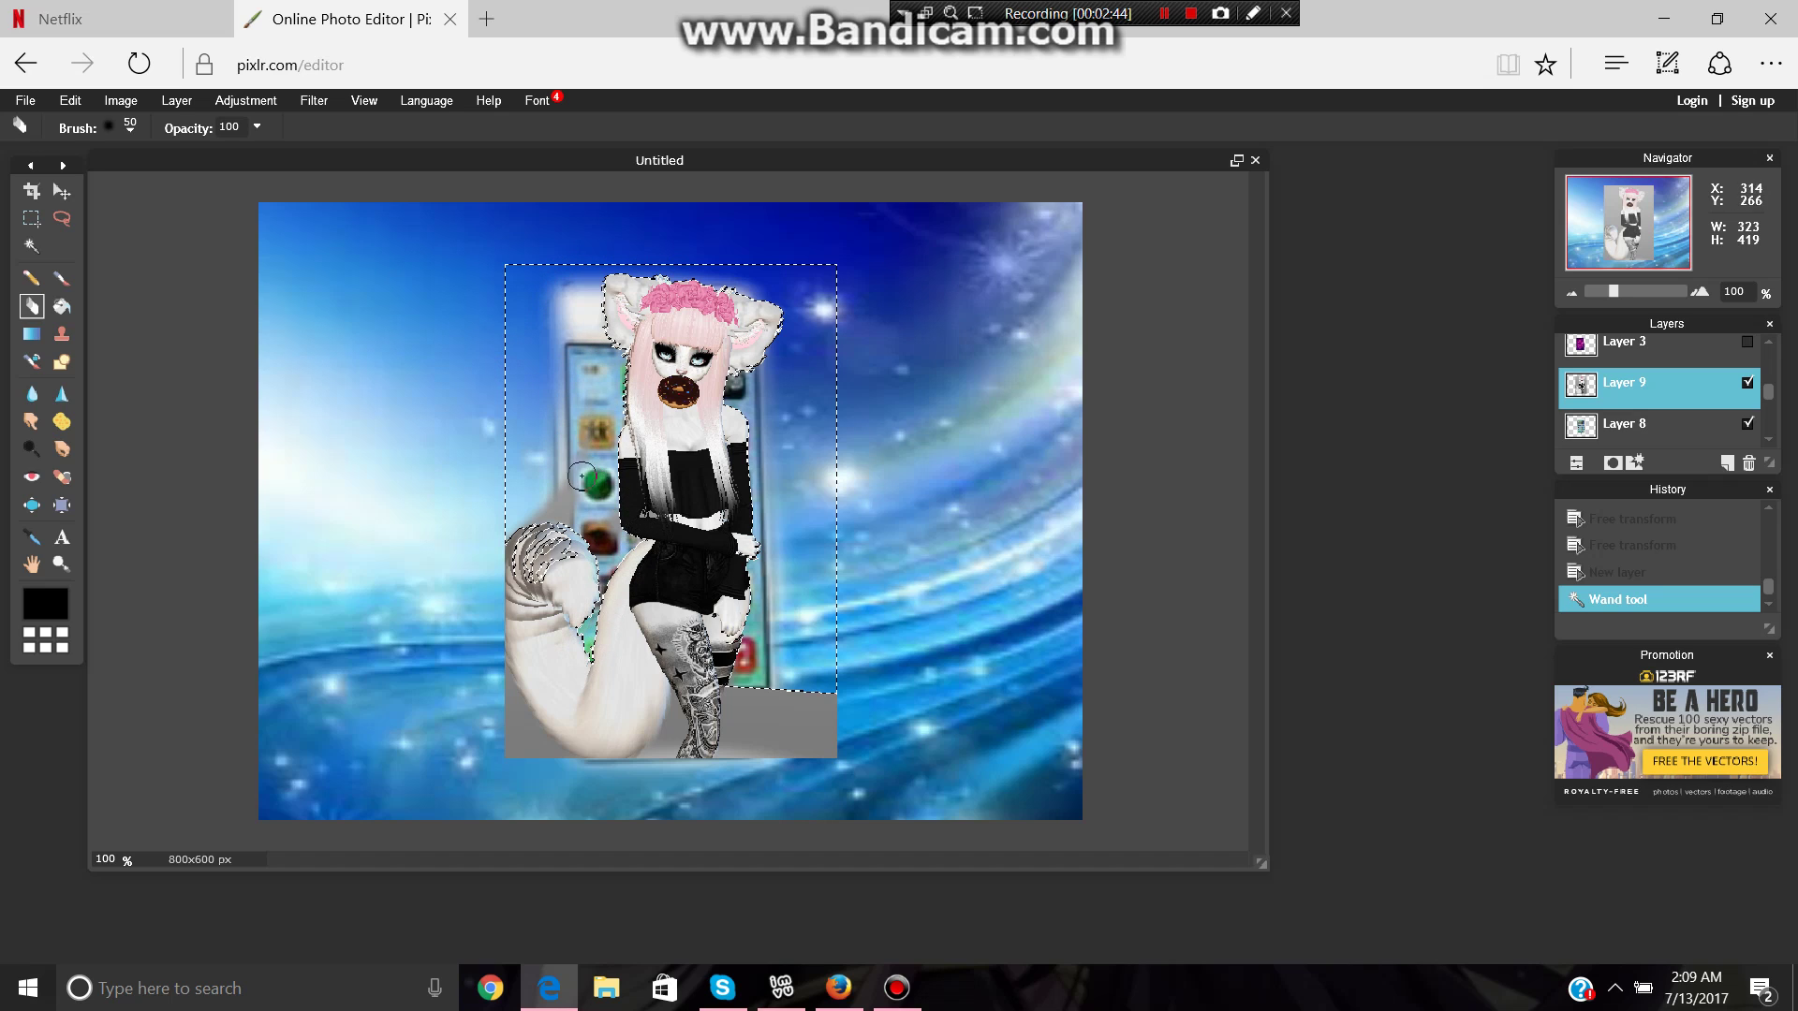
left_click_drag(494, 526, 543, 552)
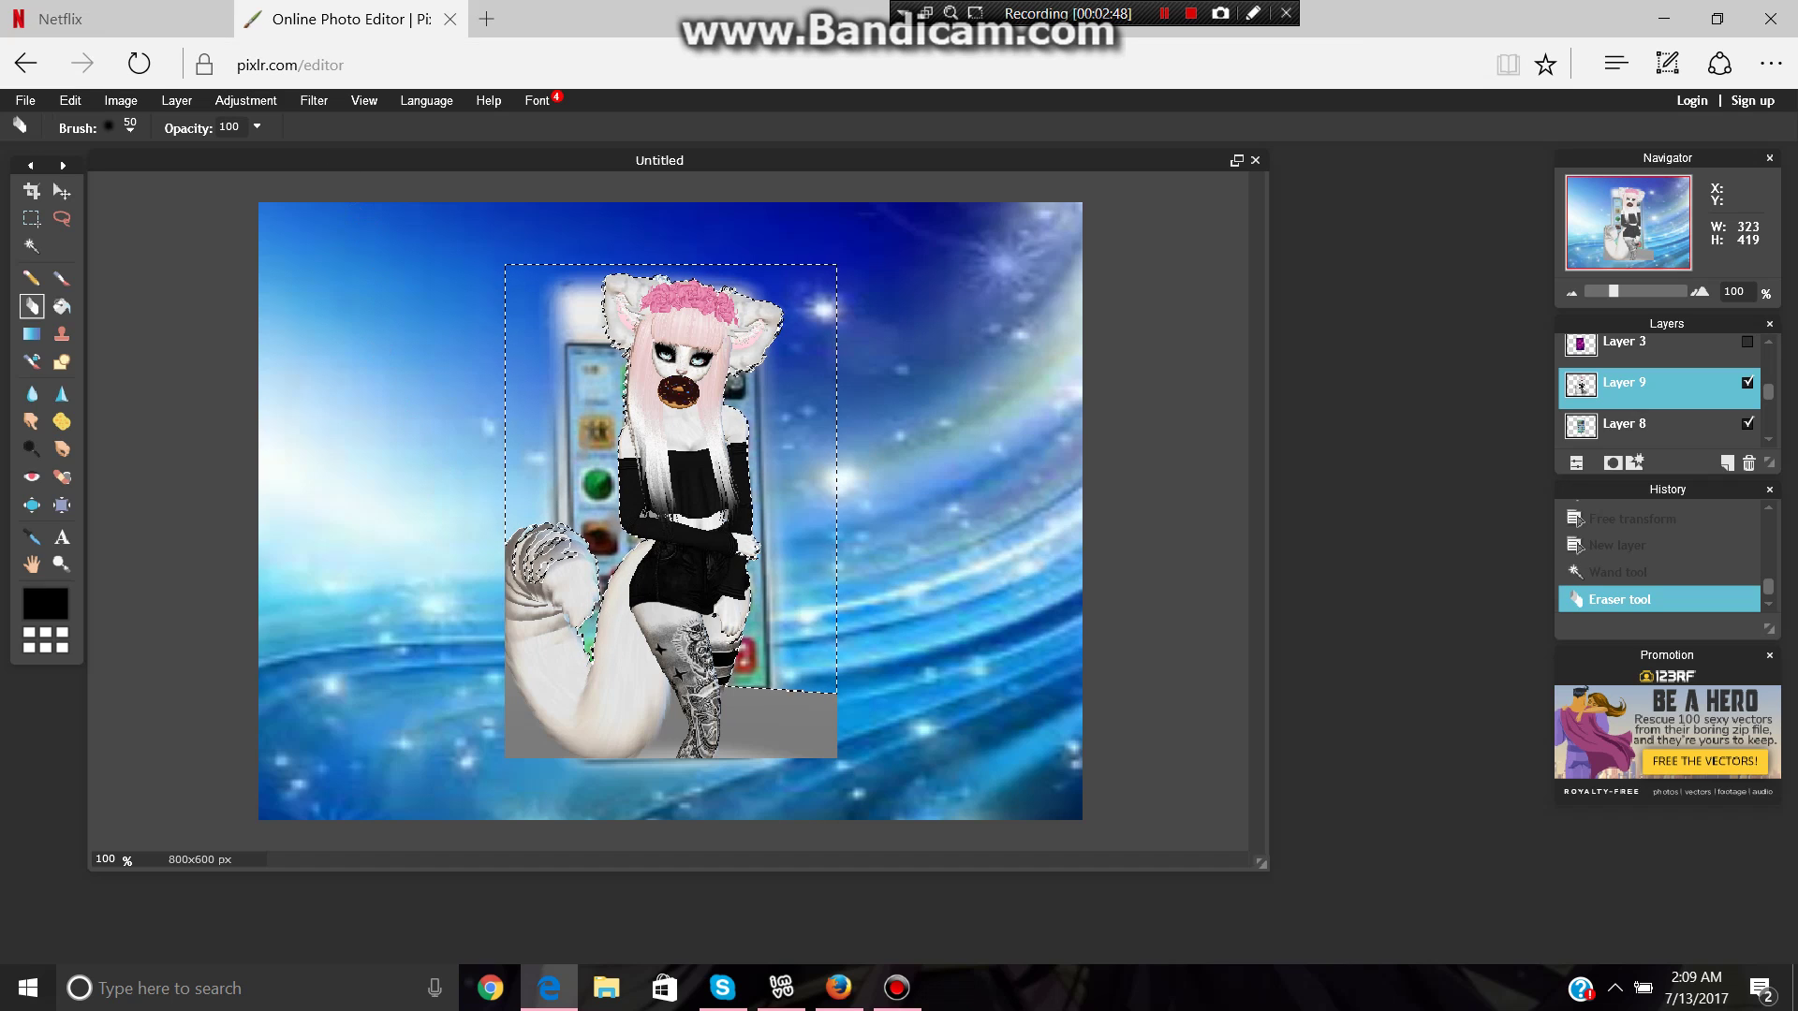
Select the grey patch below the character's tail with the Wand tool and erase it.
left_click(31, 247)
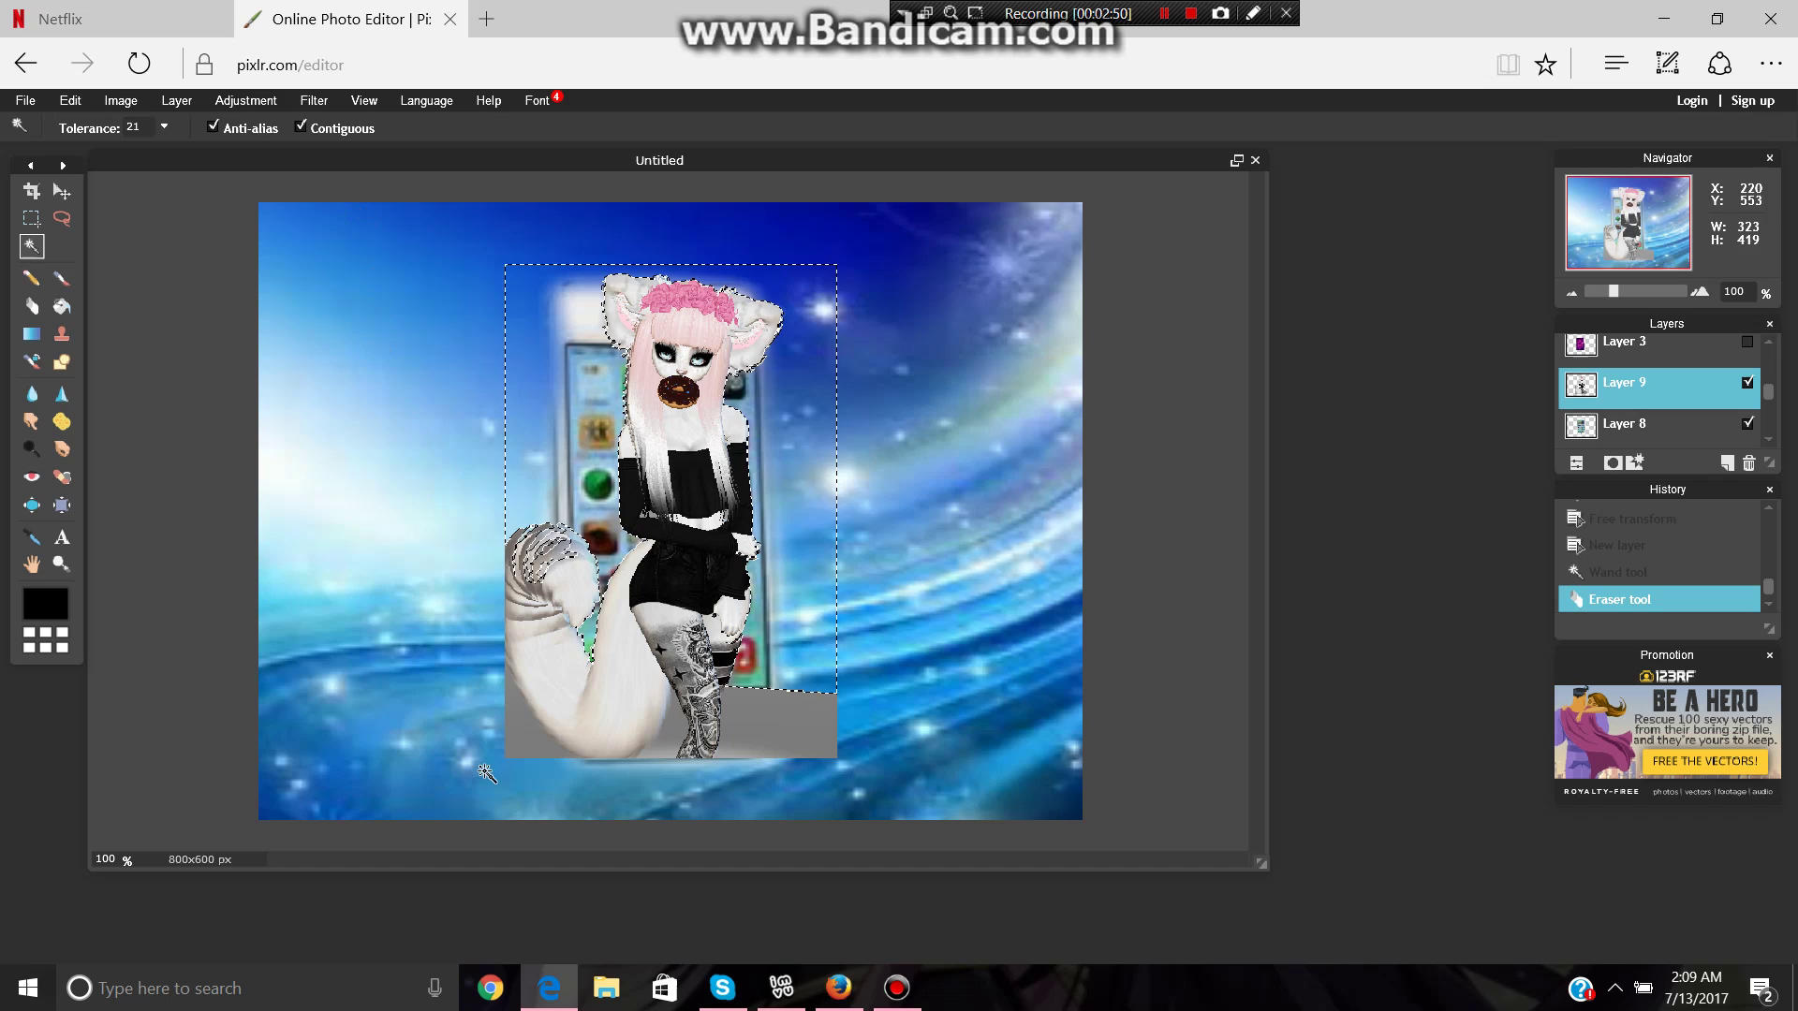
left_click(530, 749)
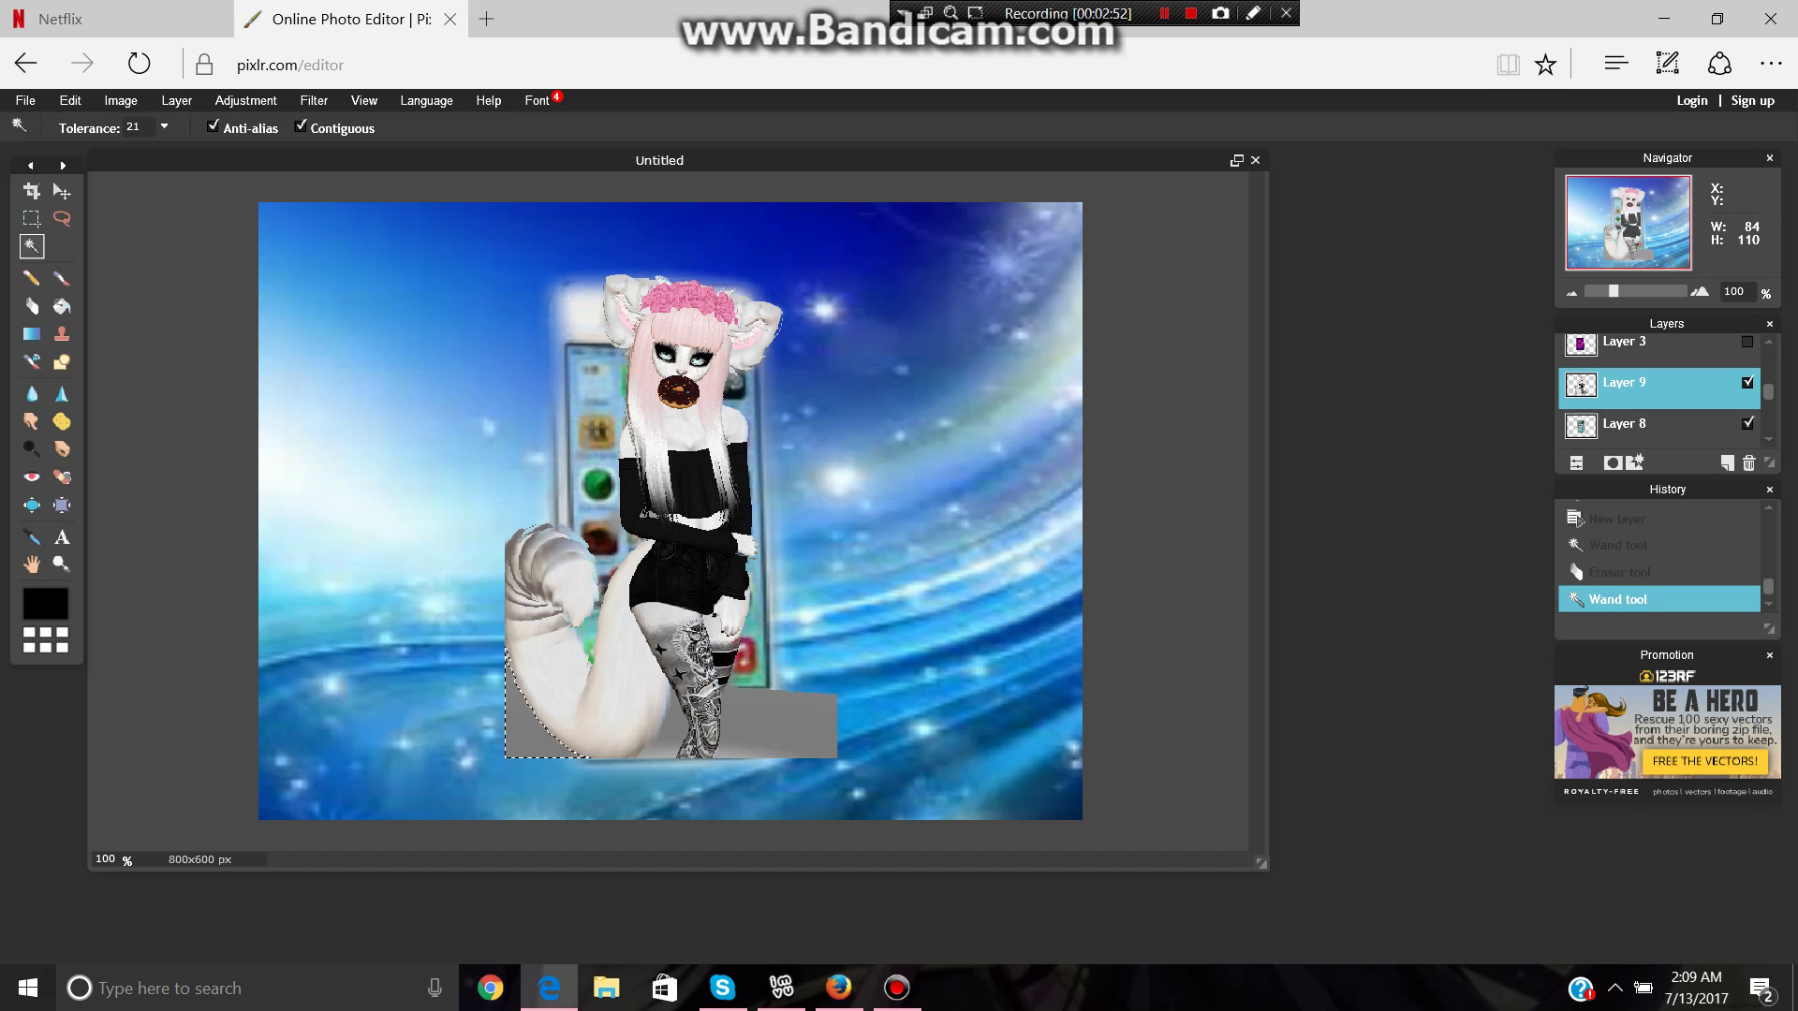
key("e")
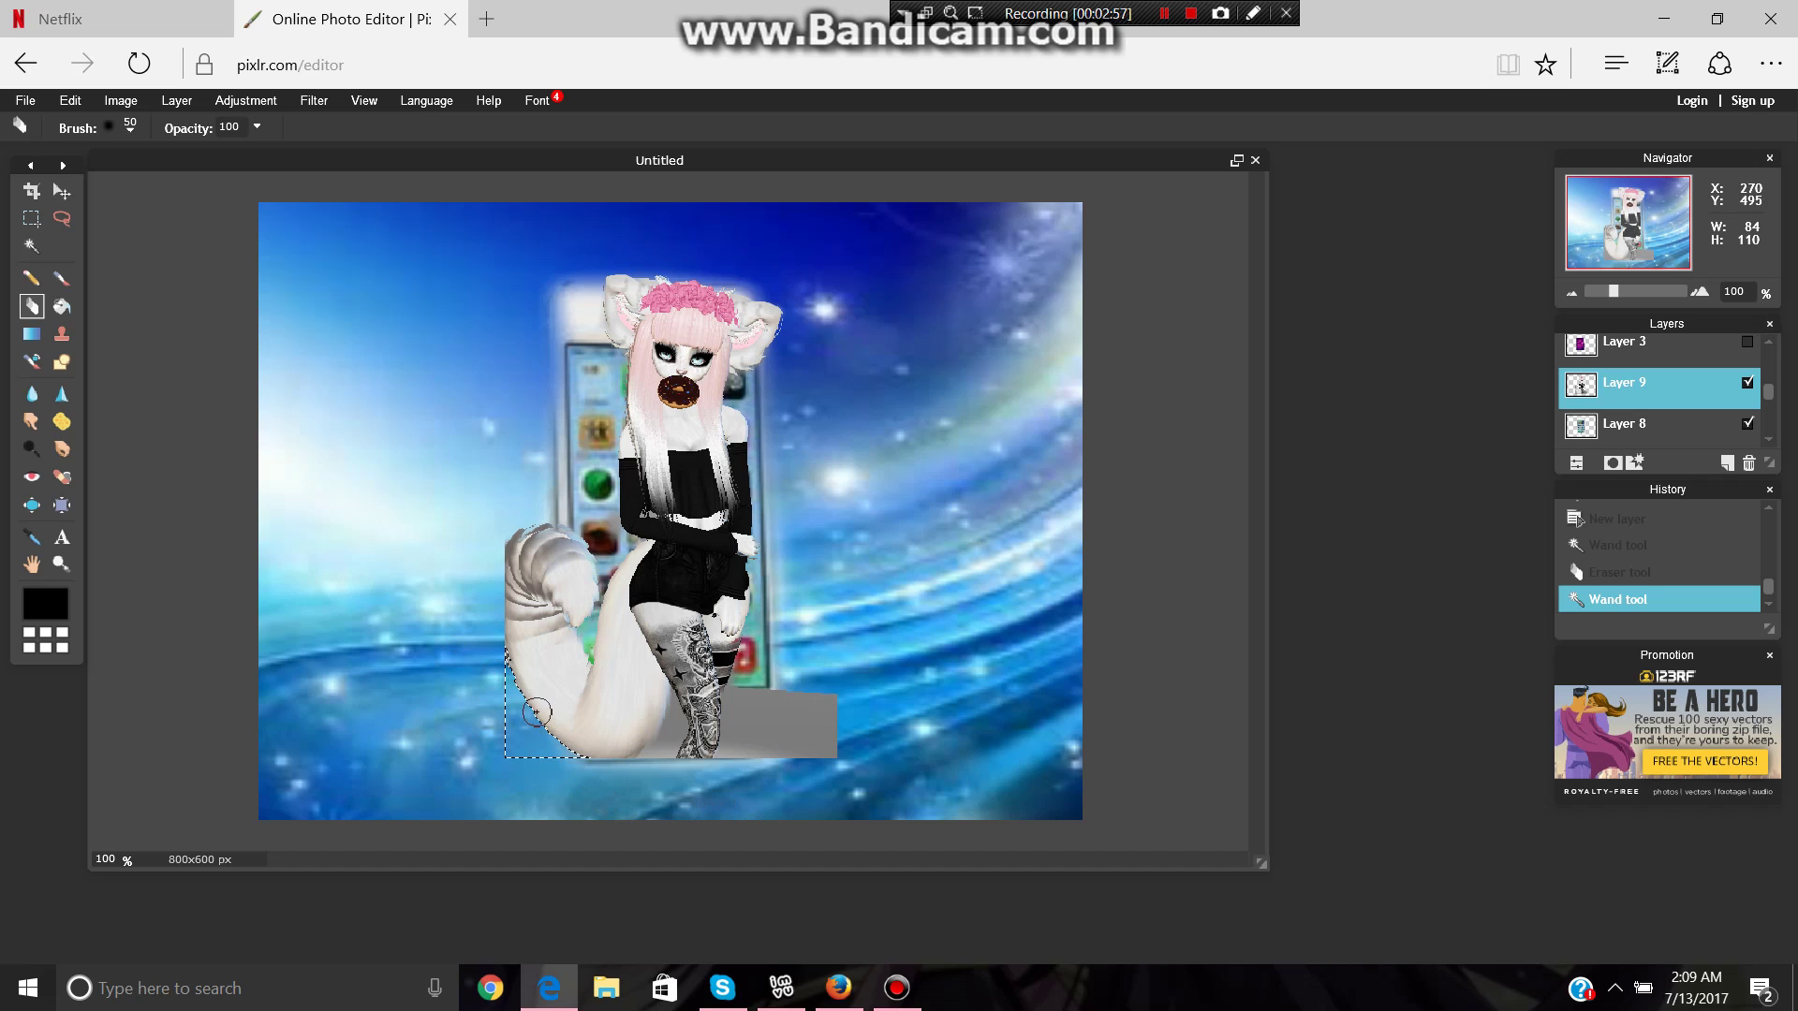
Finish erasing the grey below the tail, and select and erase the grey patch beside the character's legs using the Wand and Eraser tools.
left_click(525, 712)
key("w")
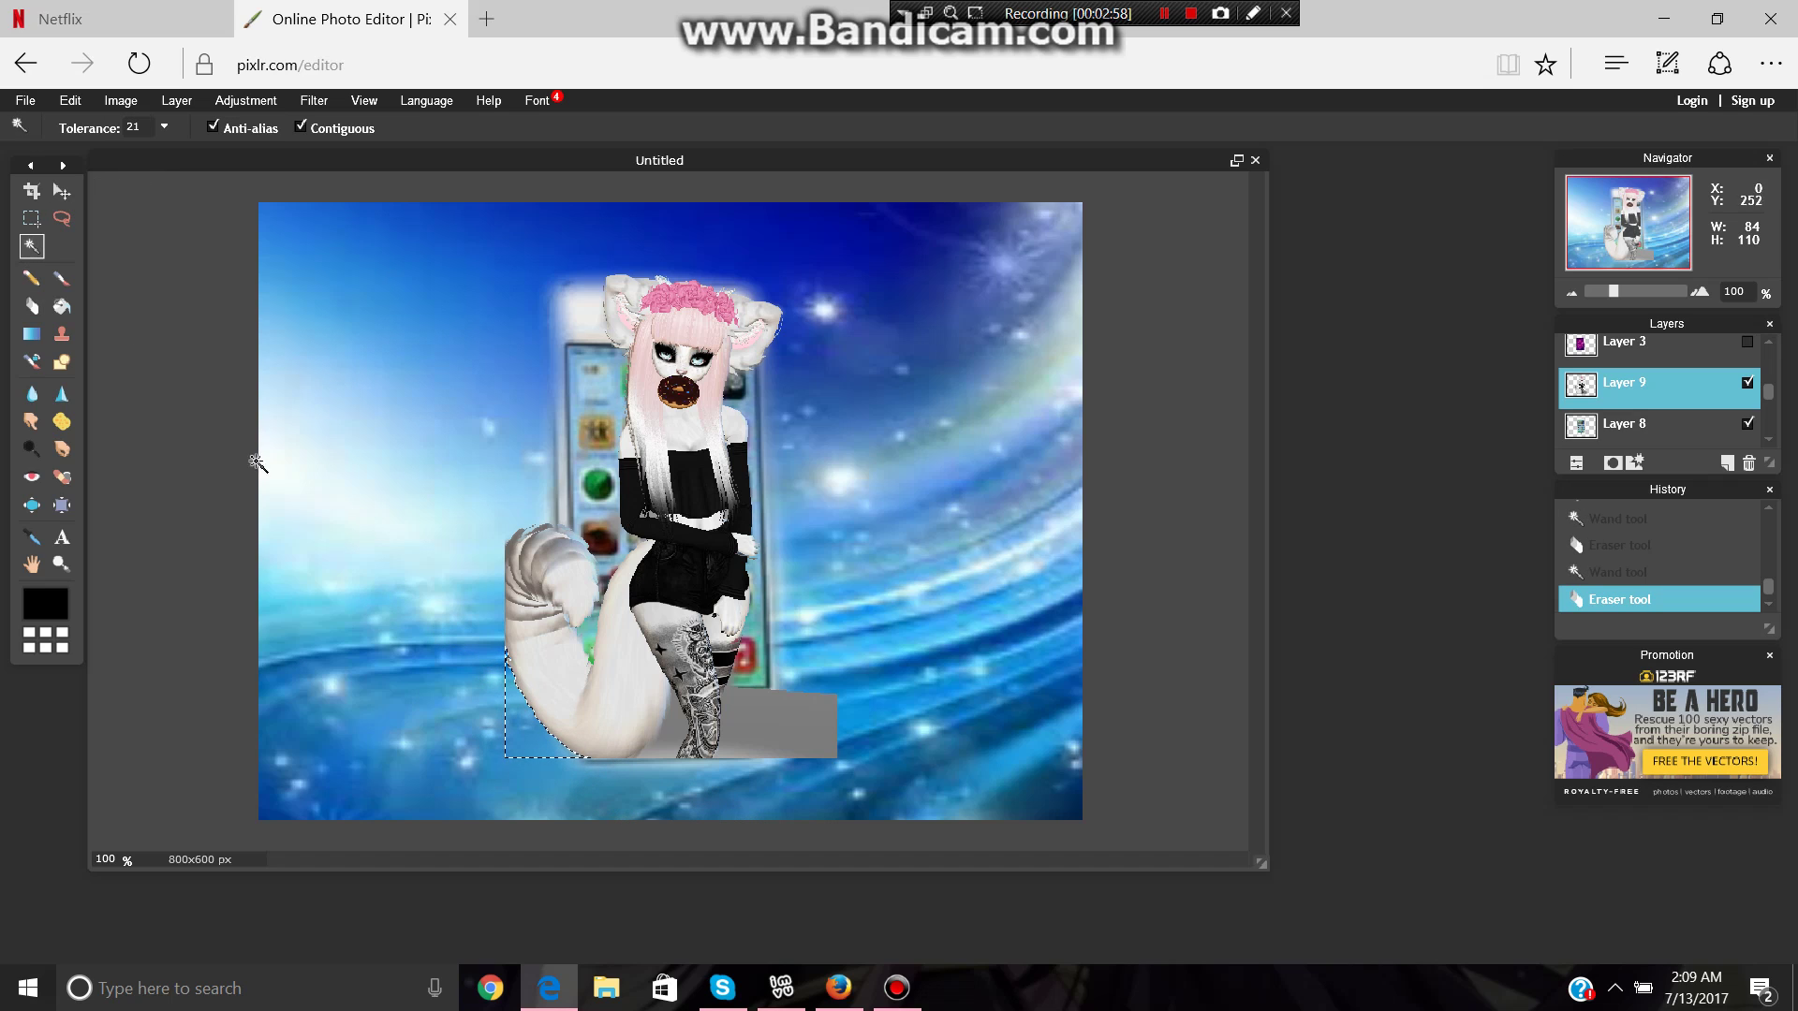
left_click(758, 738)
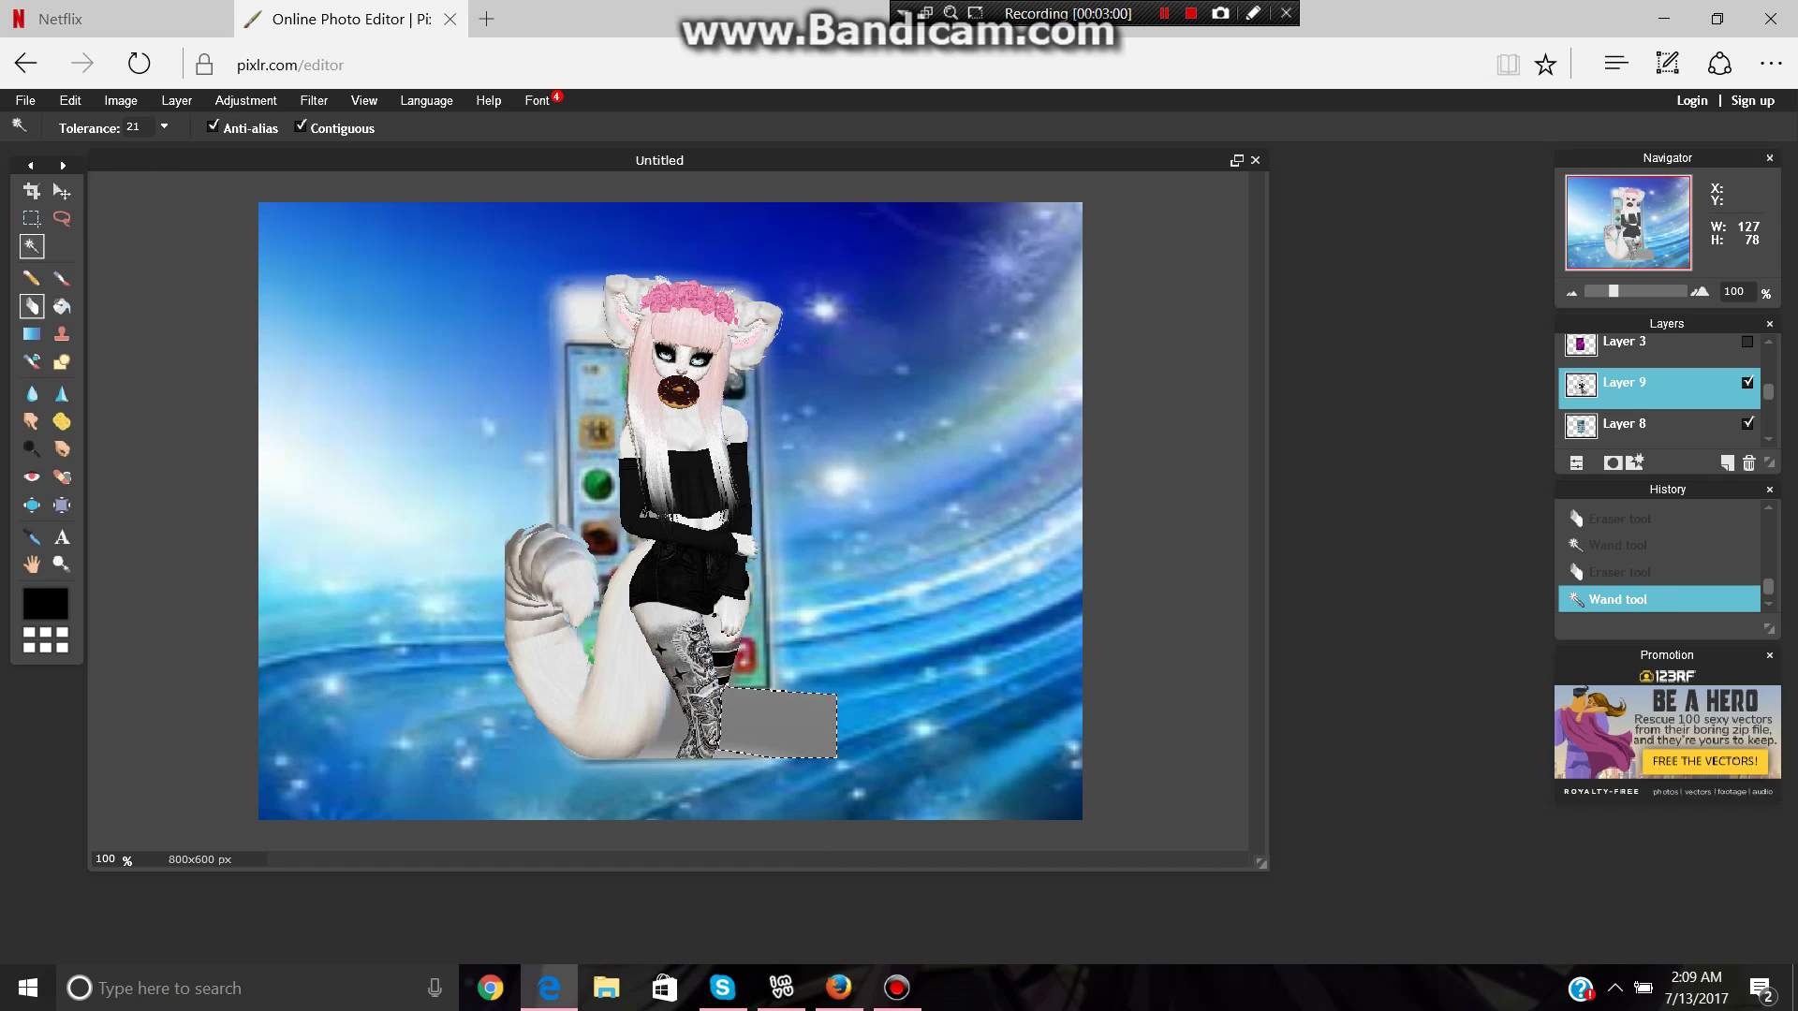
key("e")
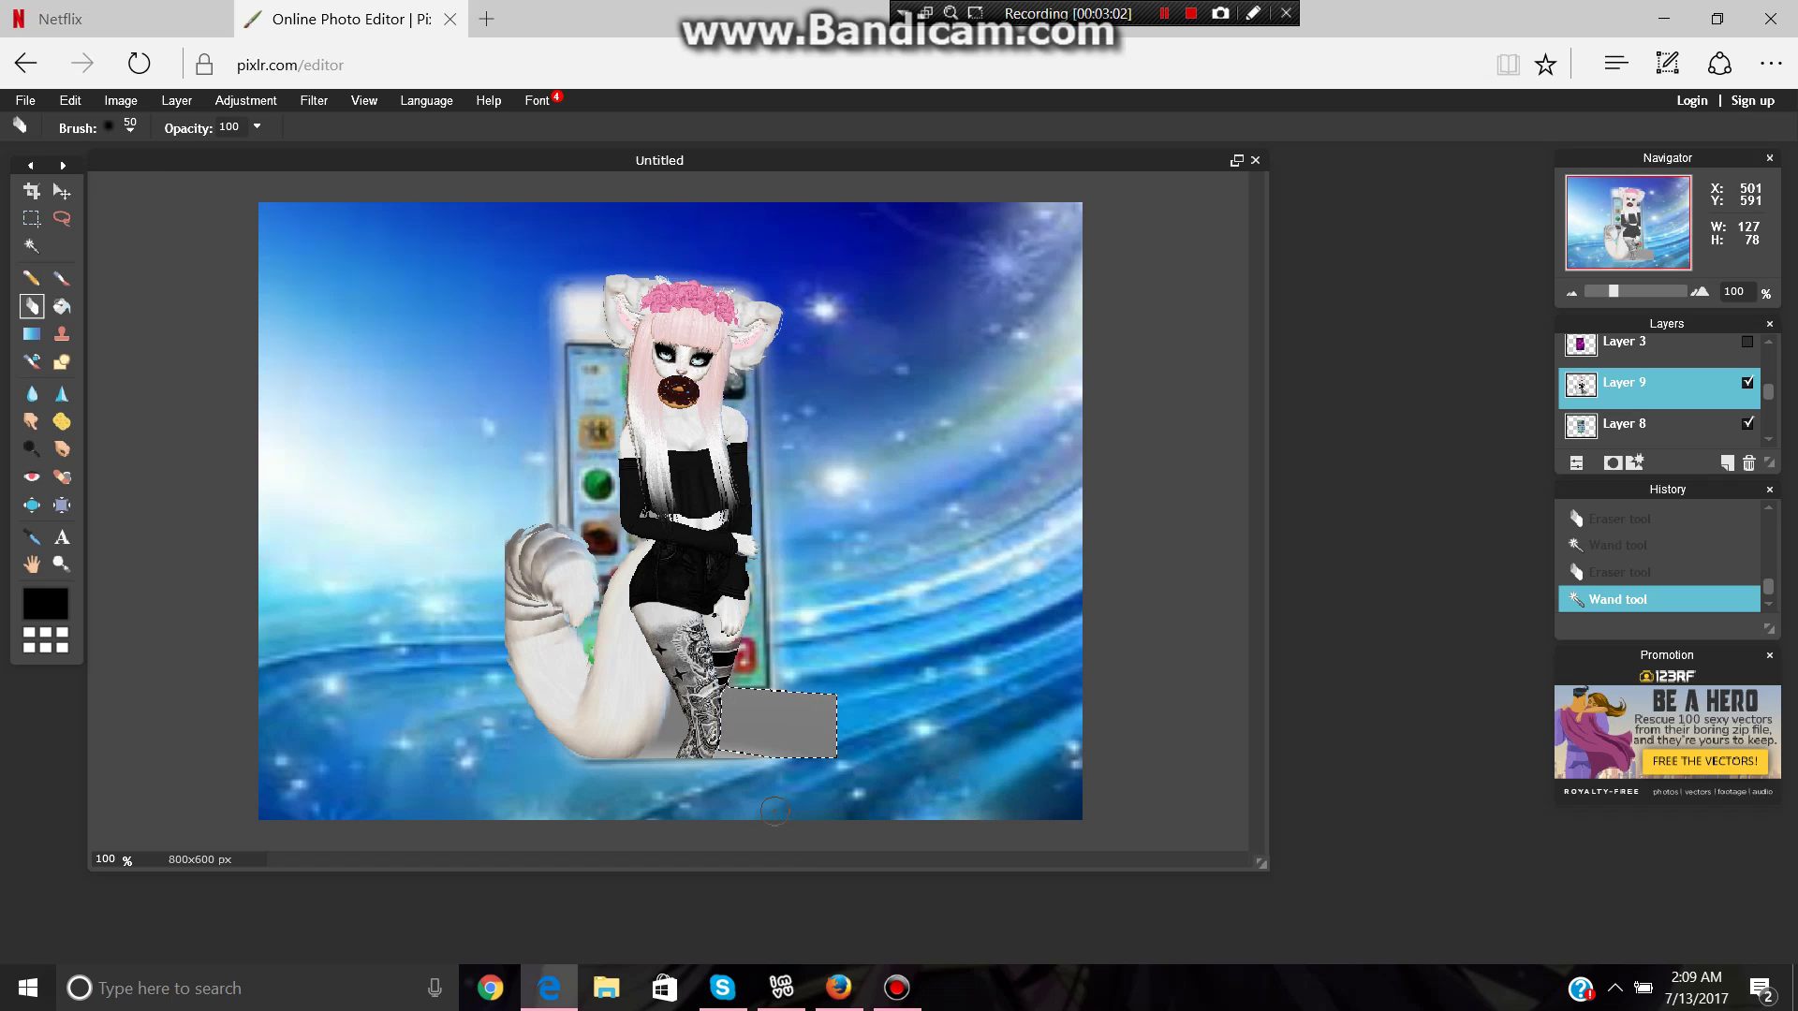
mouse_move(774, 811)
left_mouse_down()
mouse_move(761, 695)
mouse_move(732, 701)
mouse_move(730, 746)
mouse_move(776, 754)
mouse_move(850, 701)
mouse_move(849, 732)
mouse_move(809, 694)
mouse_move(796, 703)
mouse_move(838, 760)
left_mouse_up()
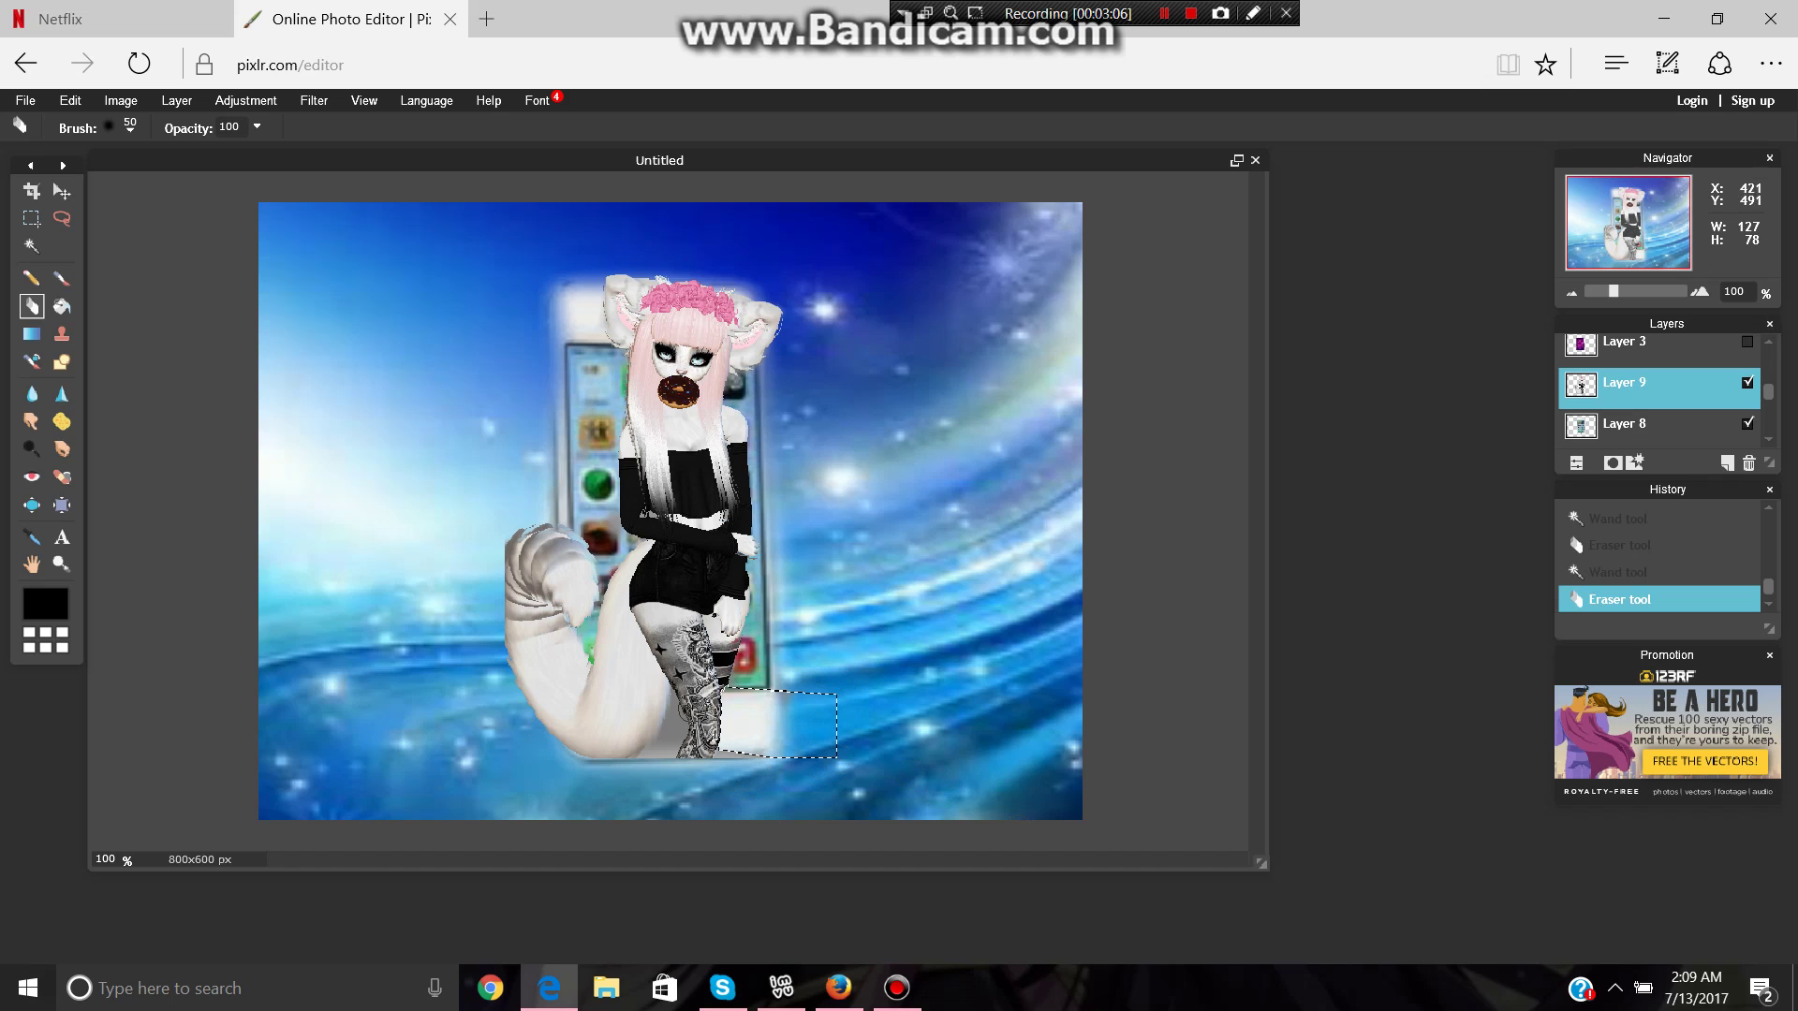
left_click_drag(681, 706, 729, 701)
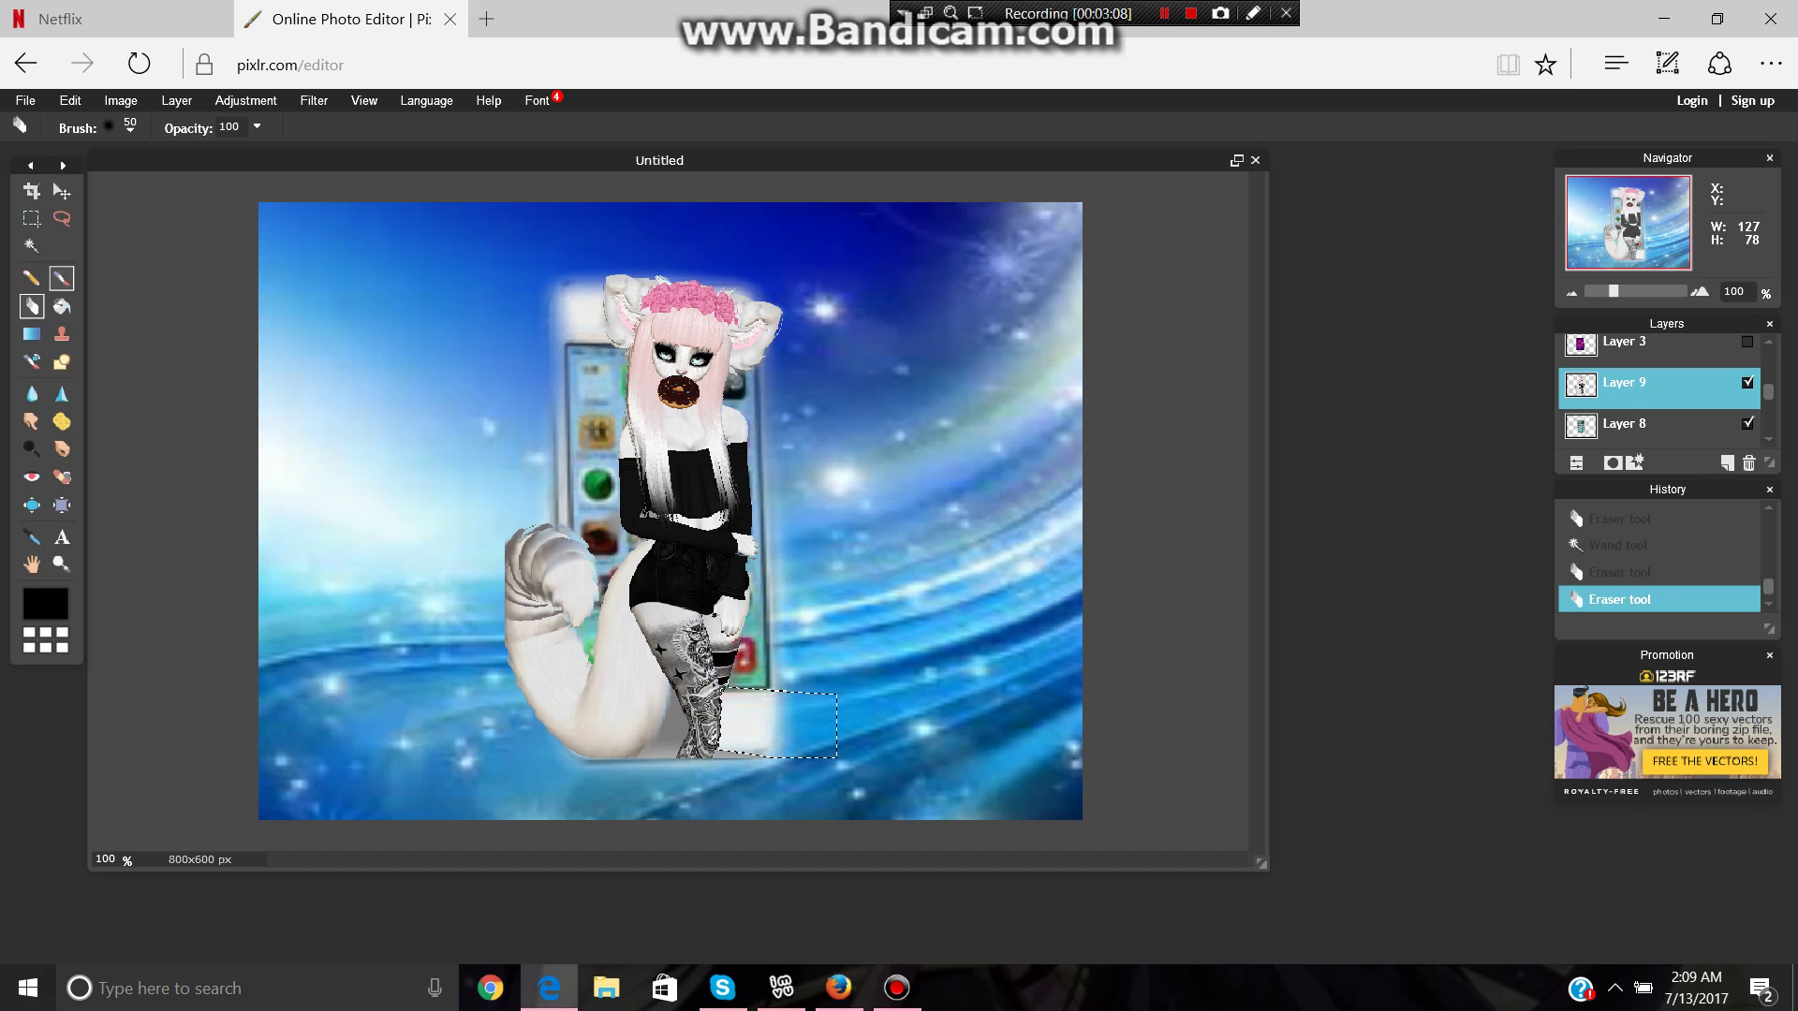
Clear the selection and erase the thin leftover grey strip beside the character's feet.
left_click(30, 245)
left_click(700, 826)
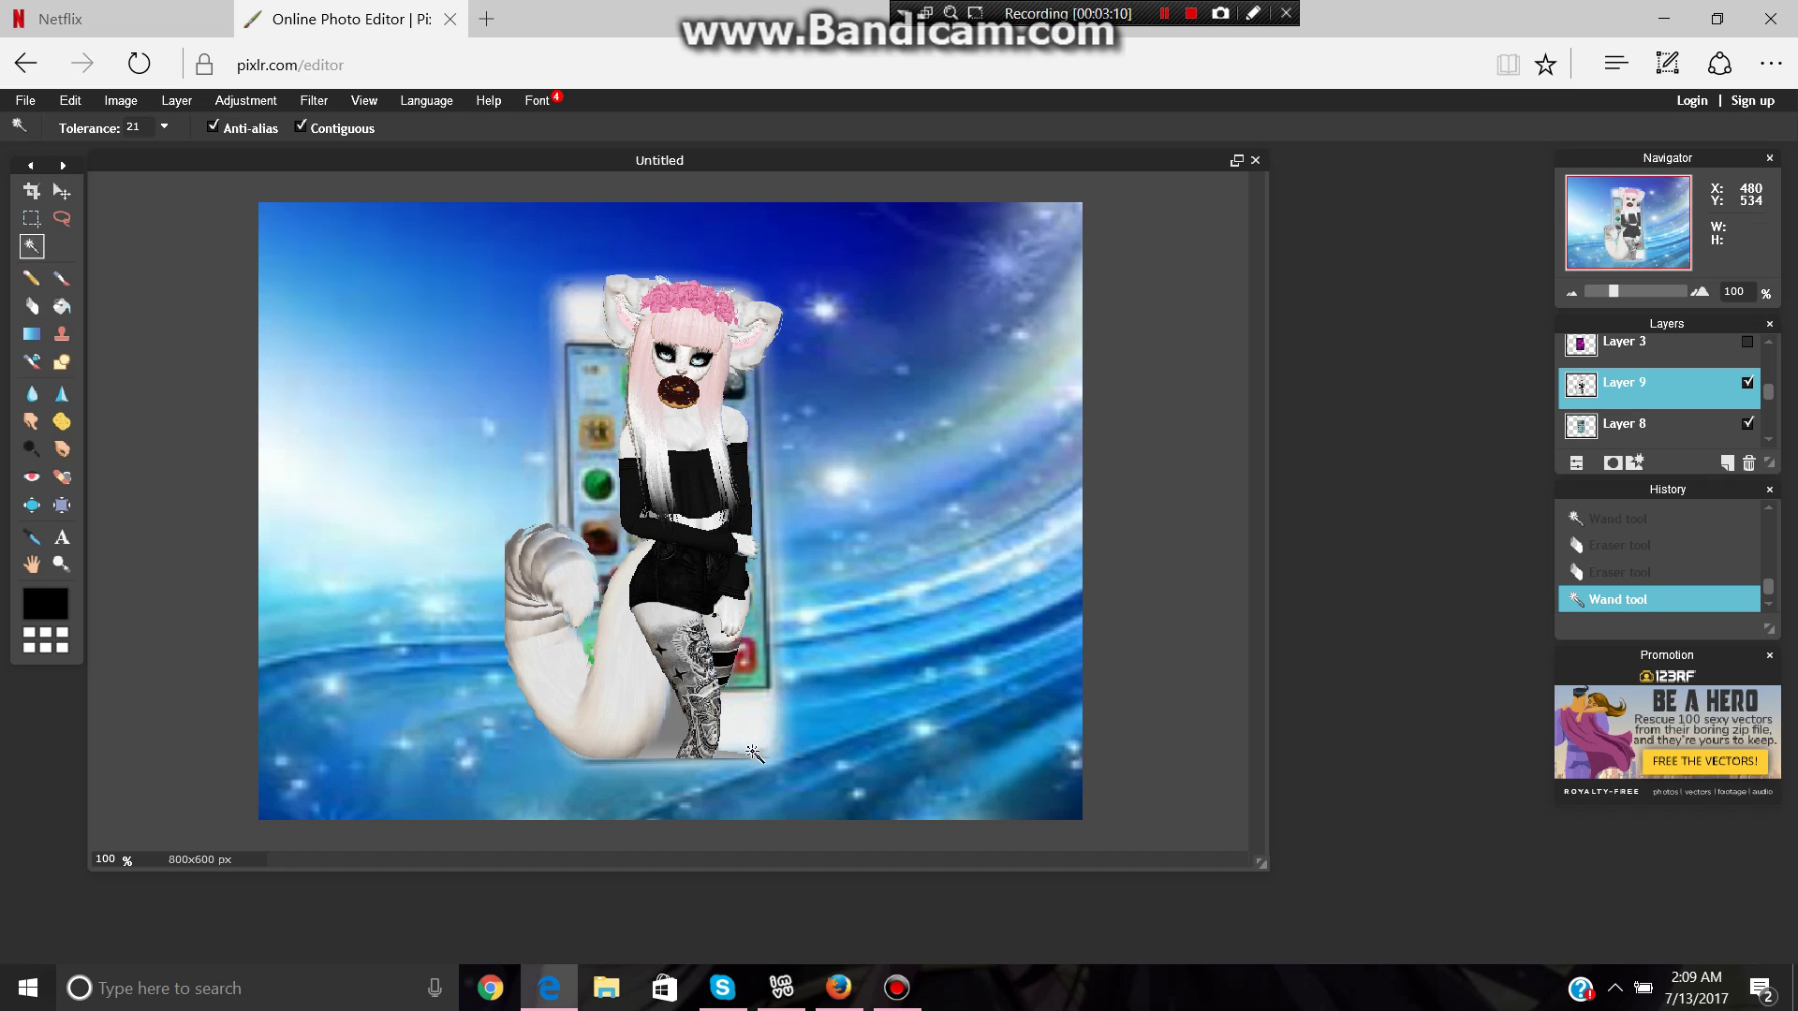
left_click(739, 757)
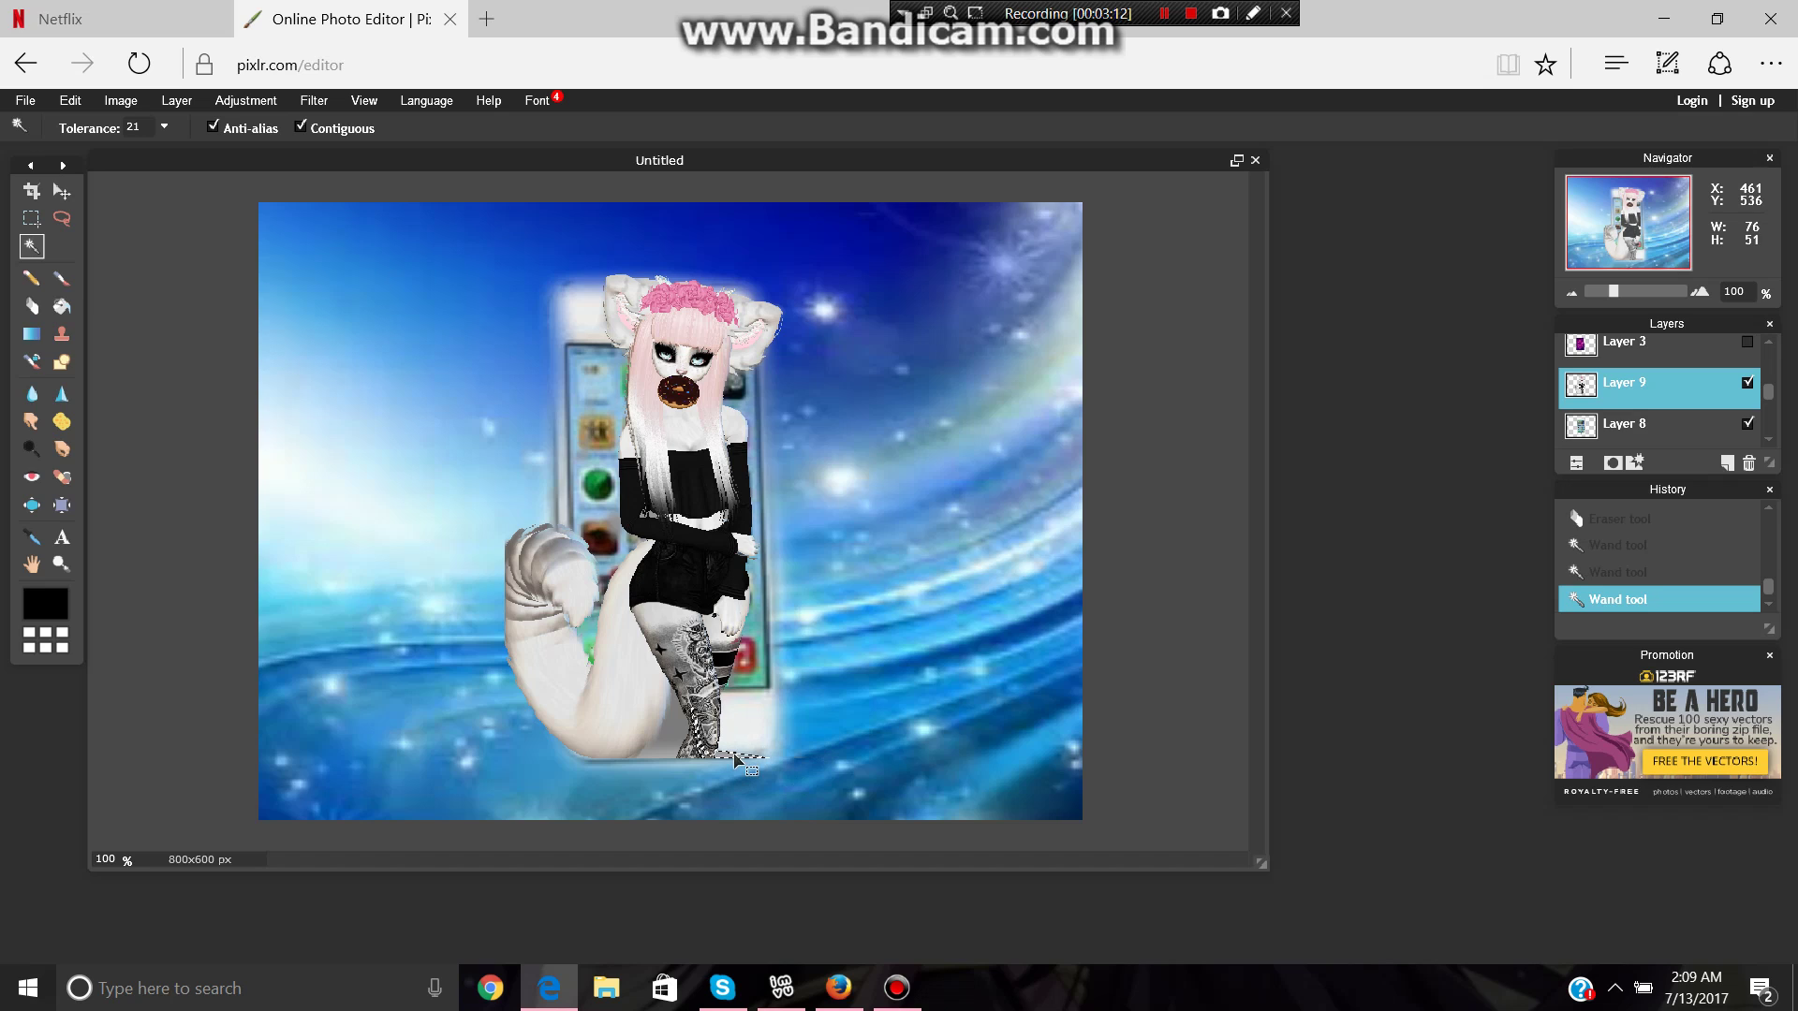
left_click(778, 780)
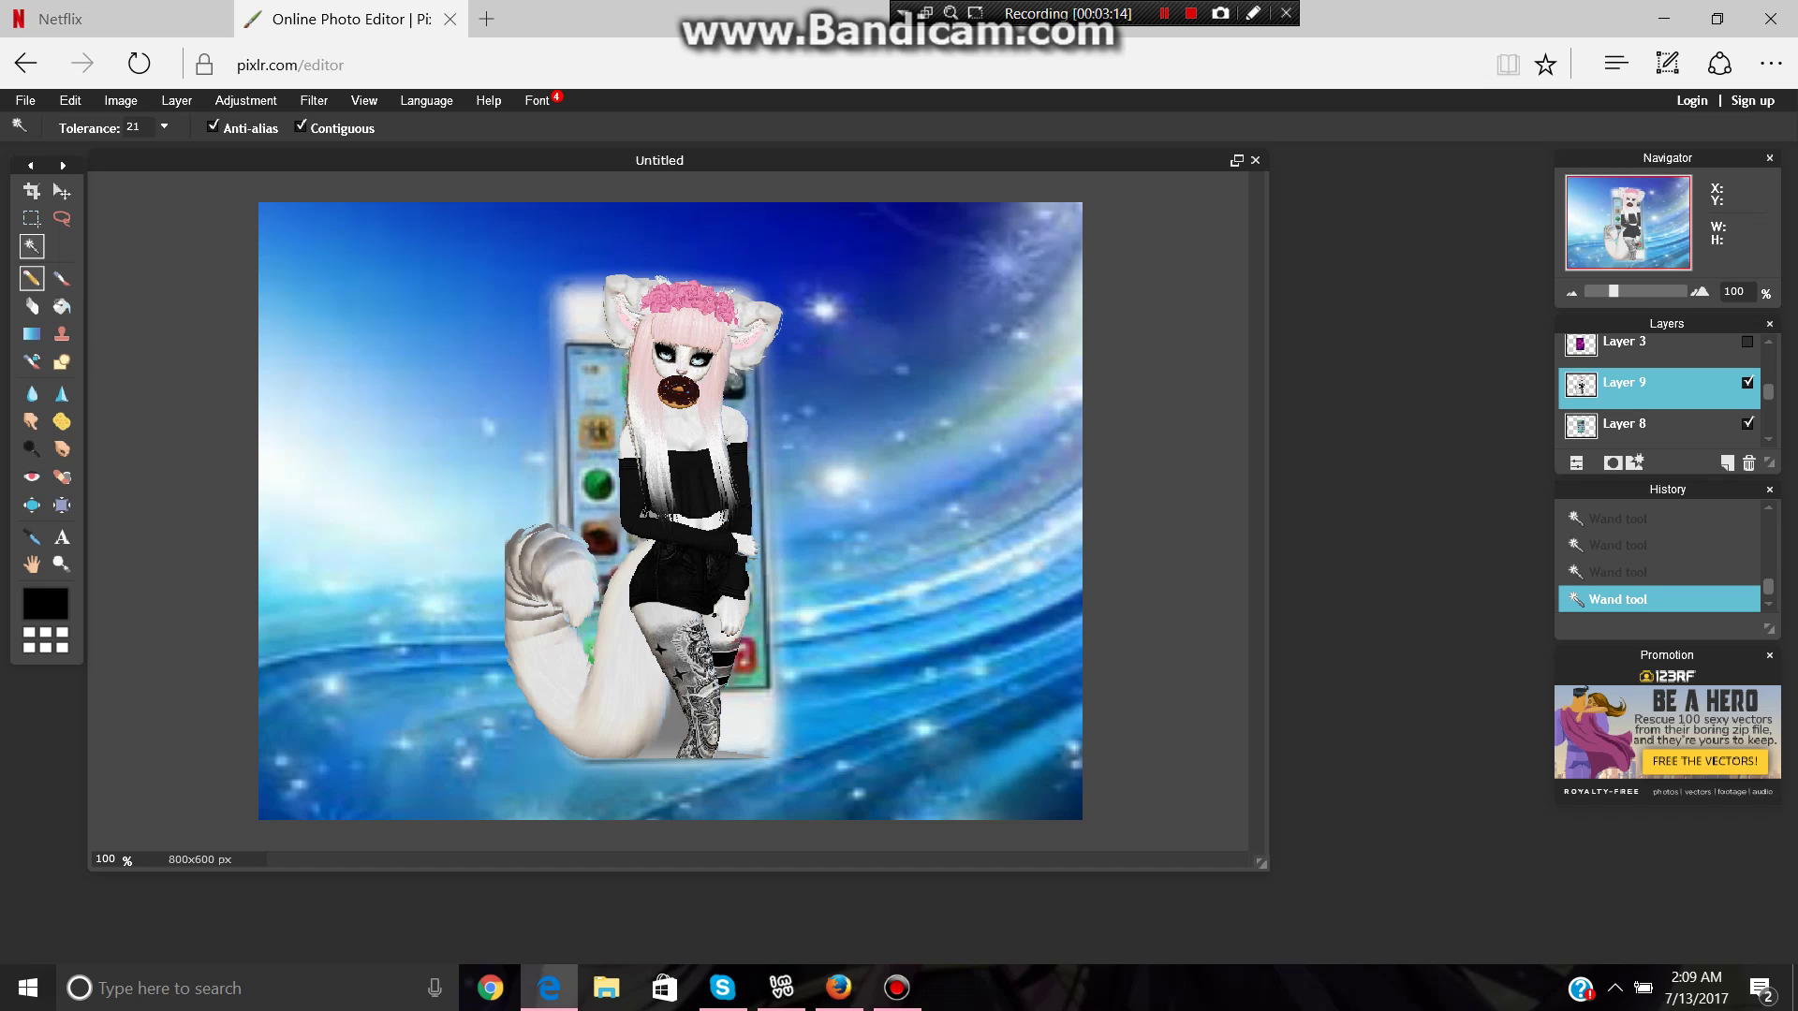
left_click(31, 306)
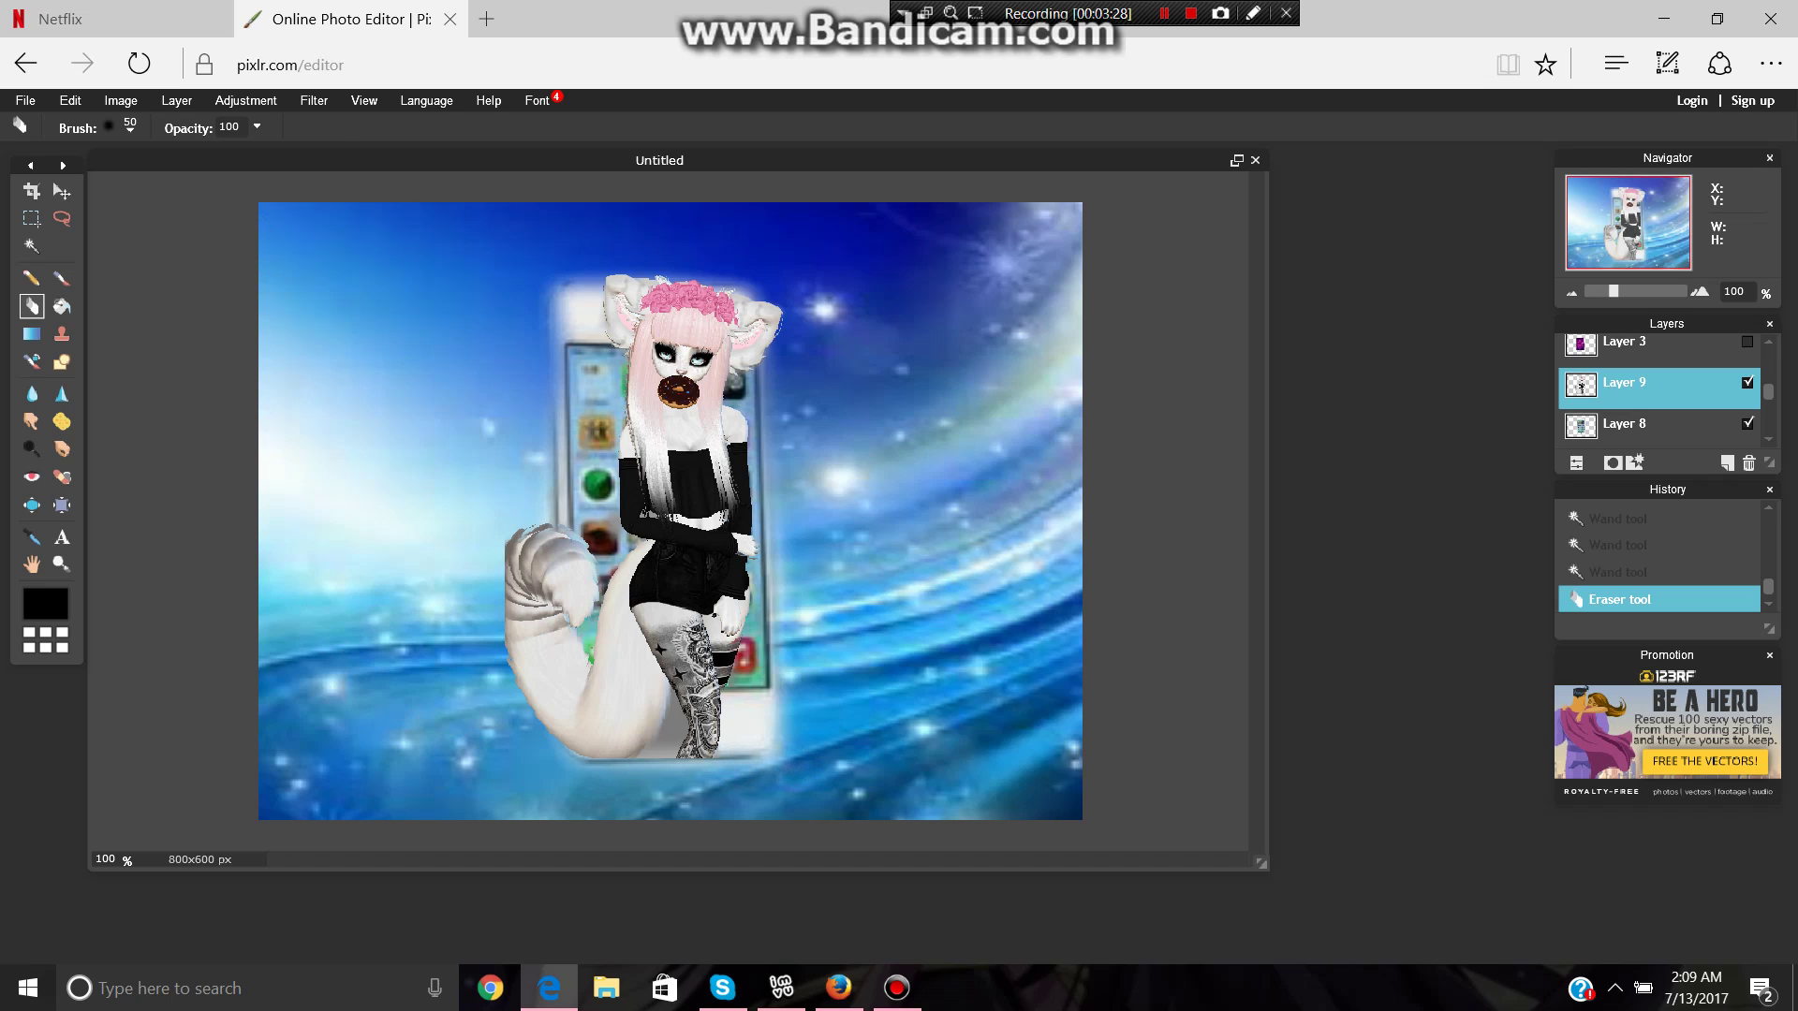
Select the grey area between the tail and the legs with the Wand tool and erase it.
key("w")
left_click(676, 752)
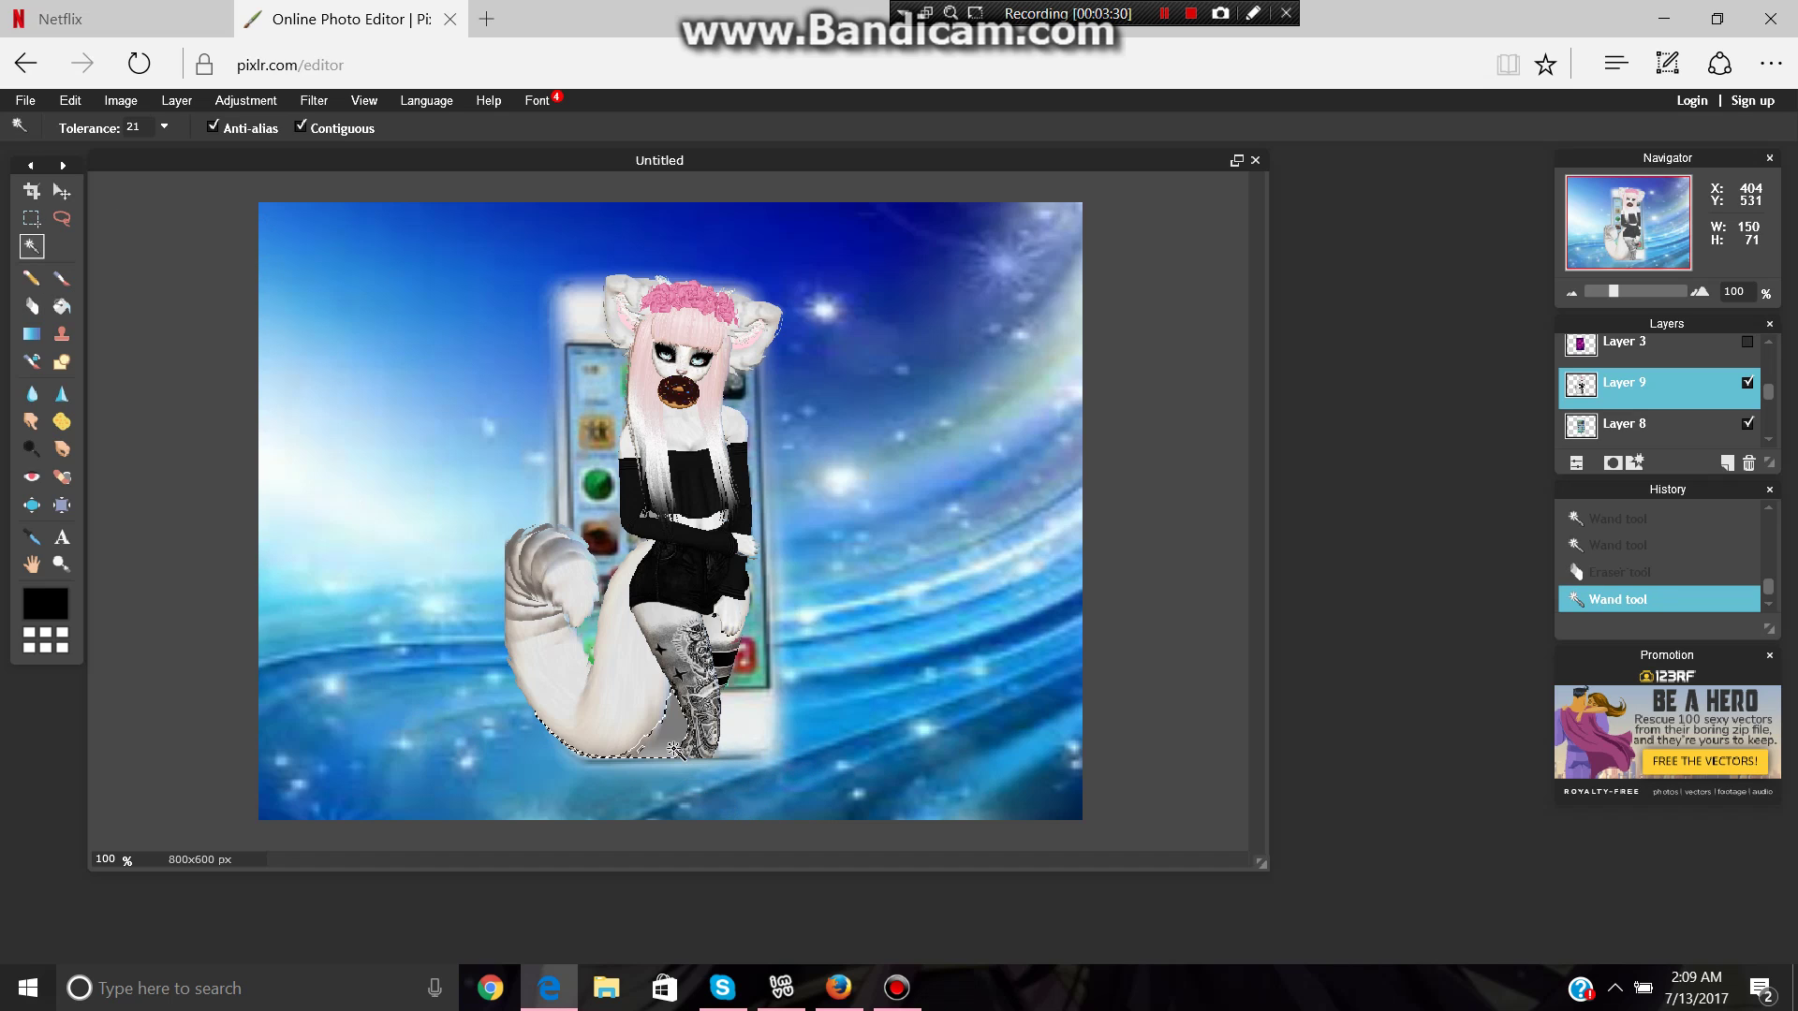
left_click(31, 306)
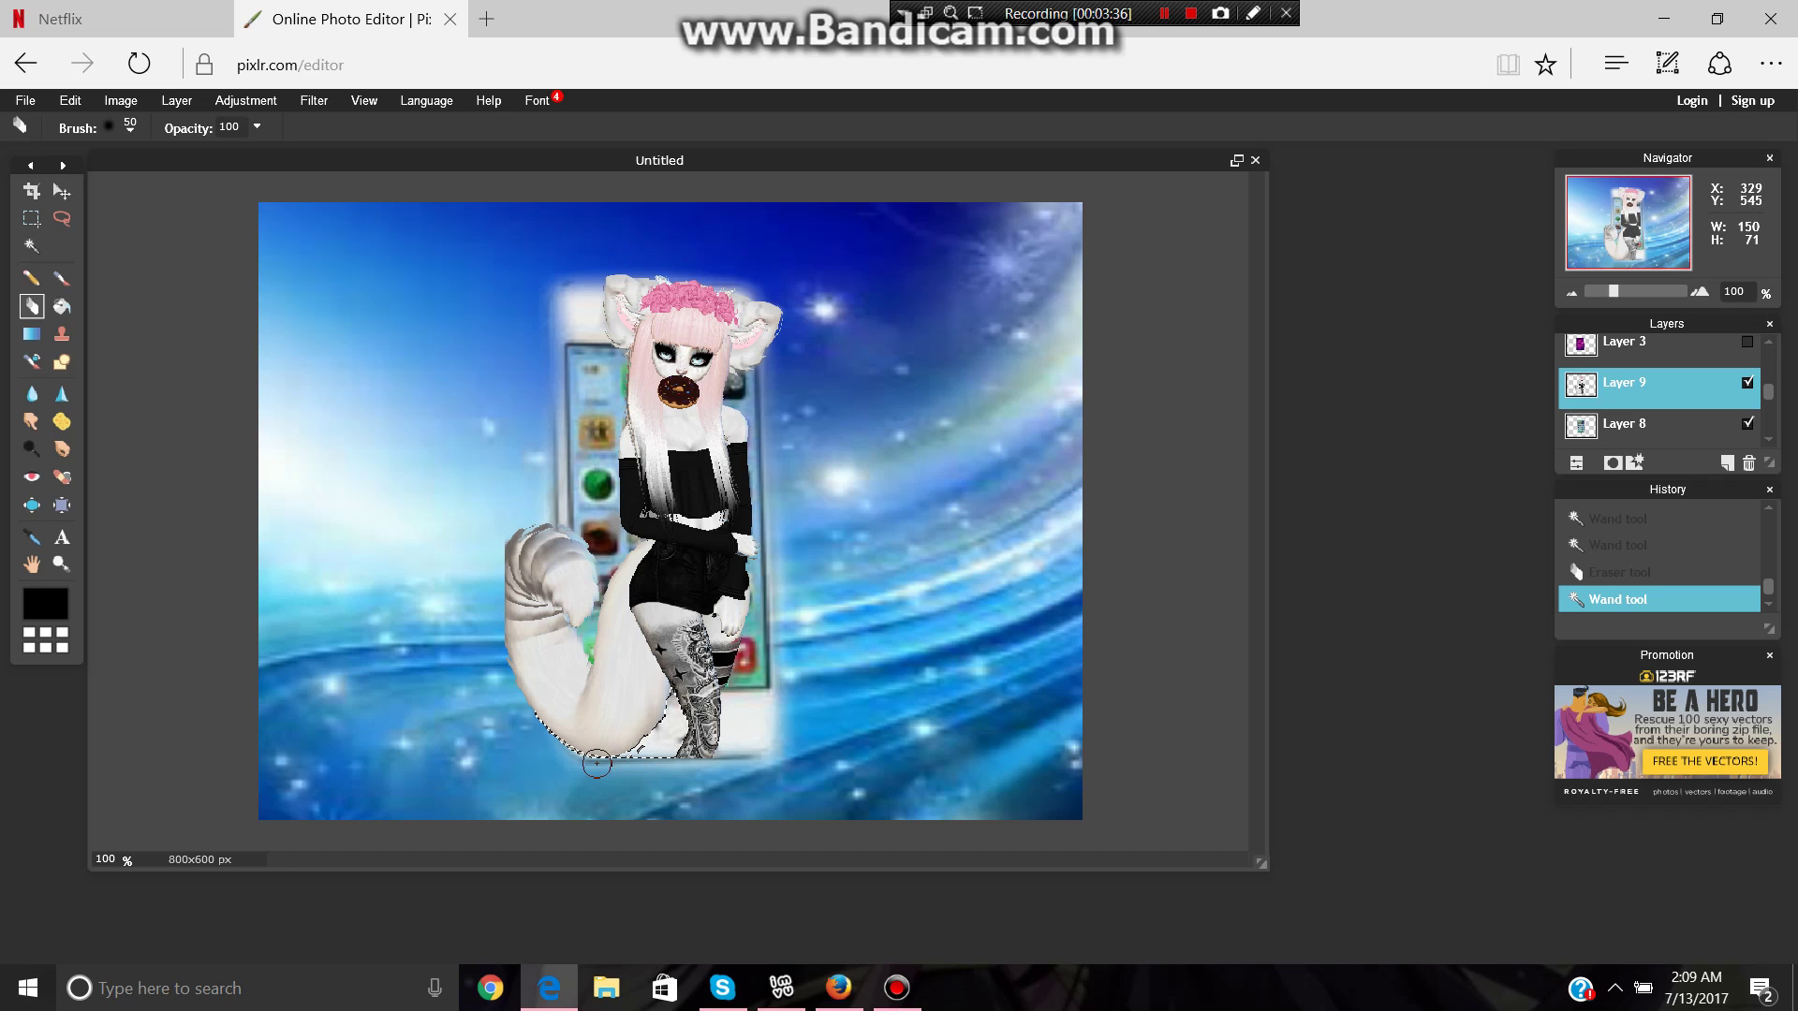
left_click_drag(676, 737, 562, 739)
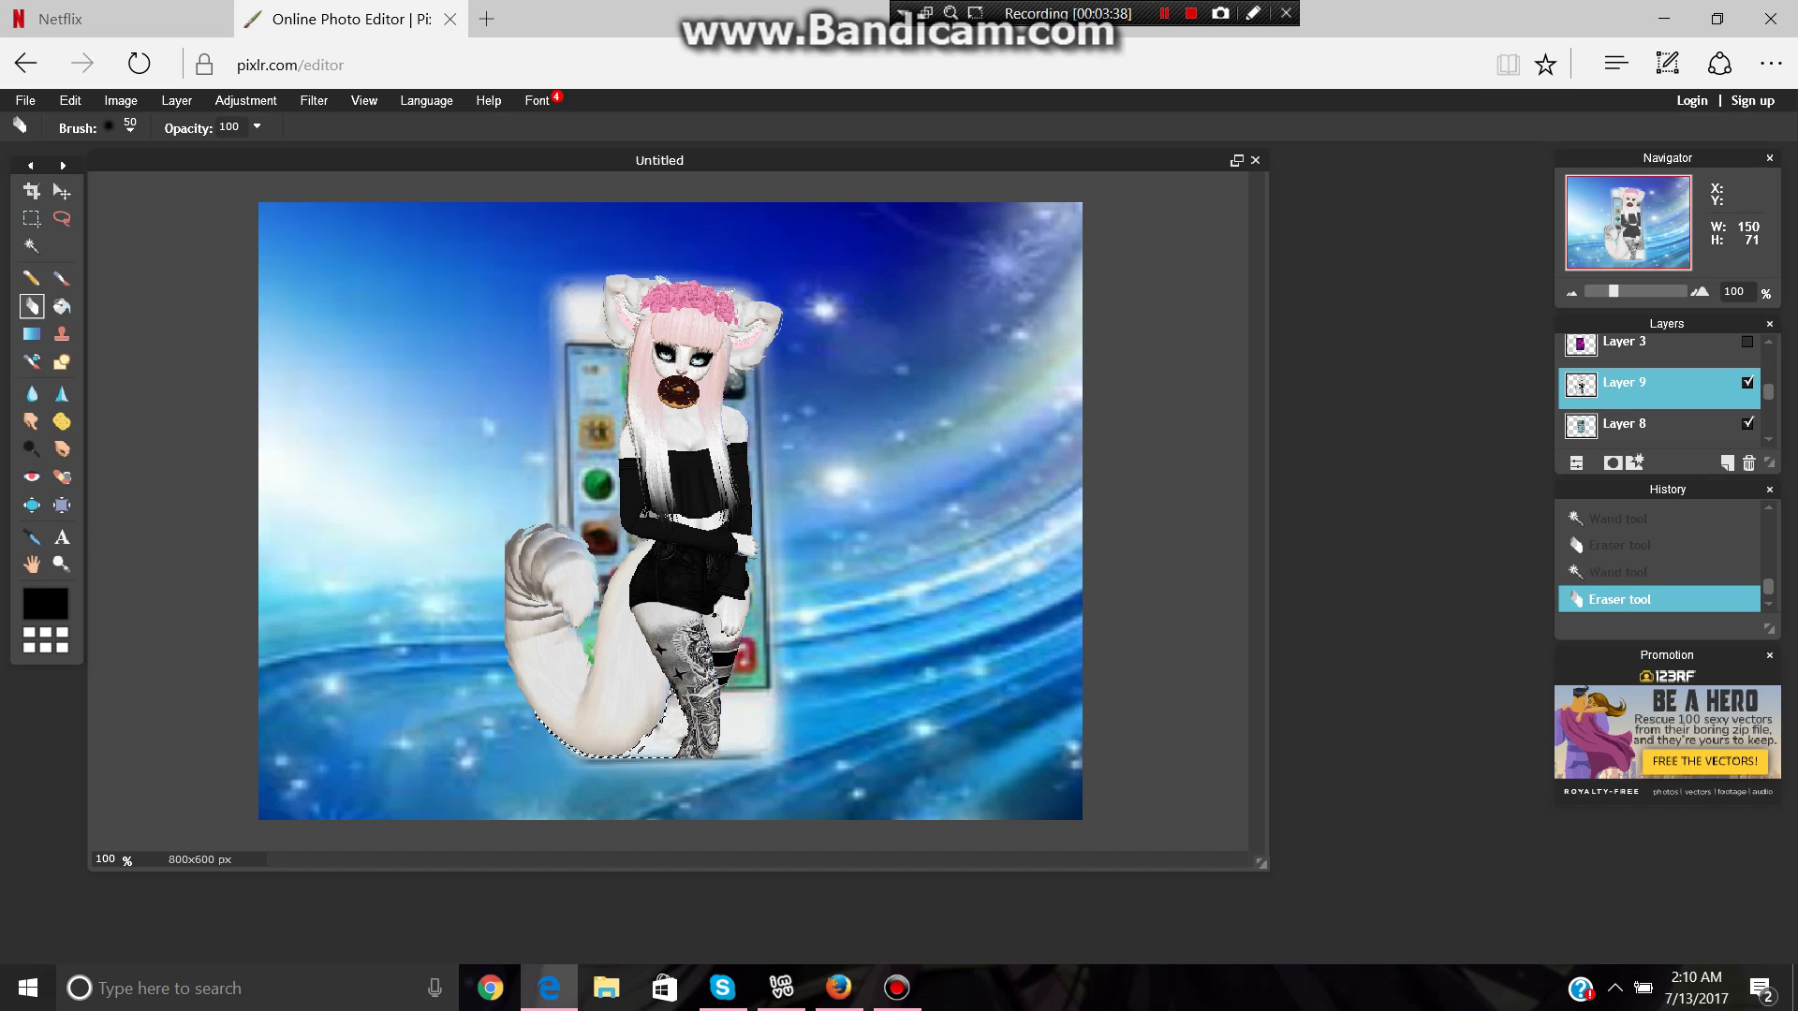
Clear the selection and erase the remaining specks between the tail and the legs with the Eraser.
left_click(31, 245)
left_click(503, 673)
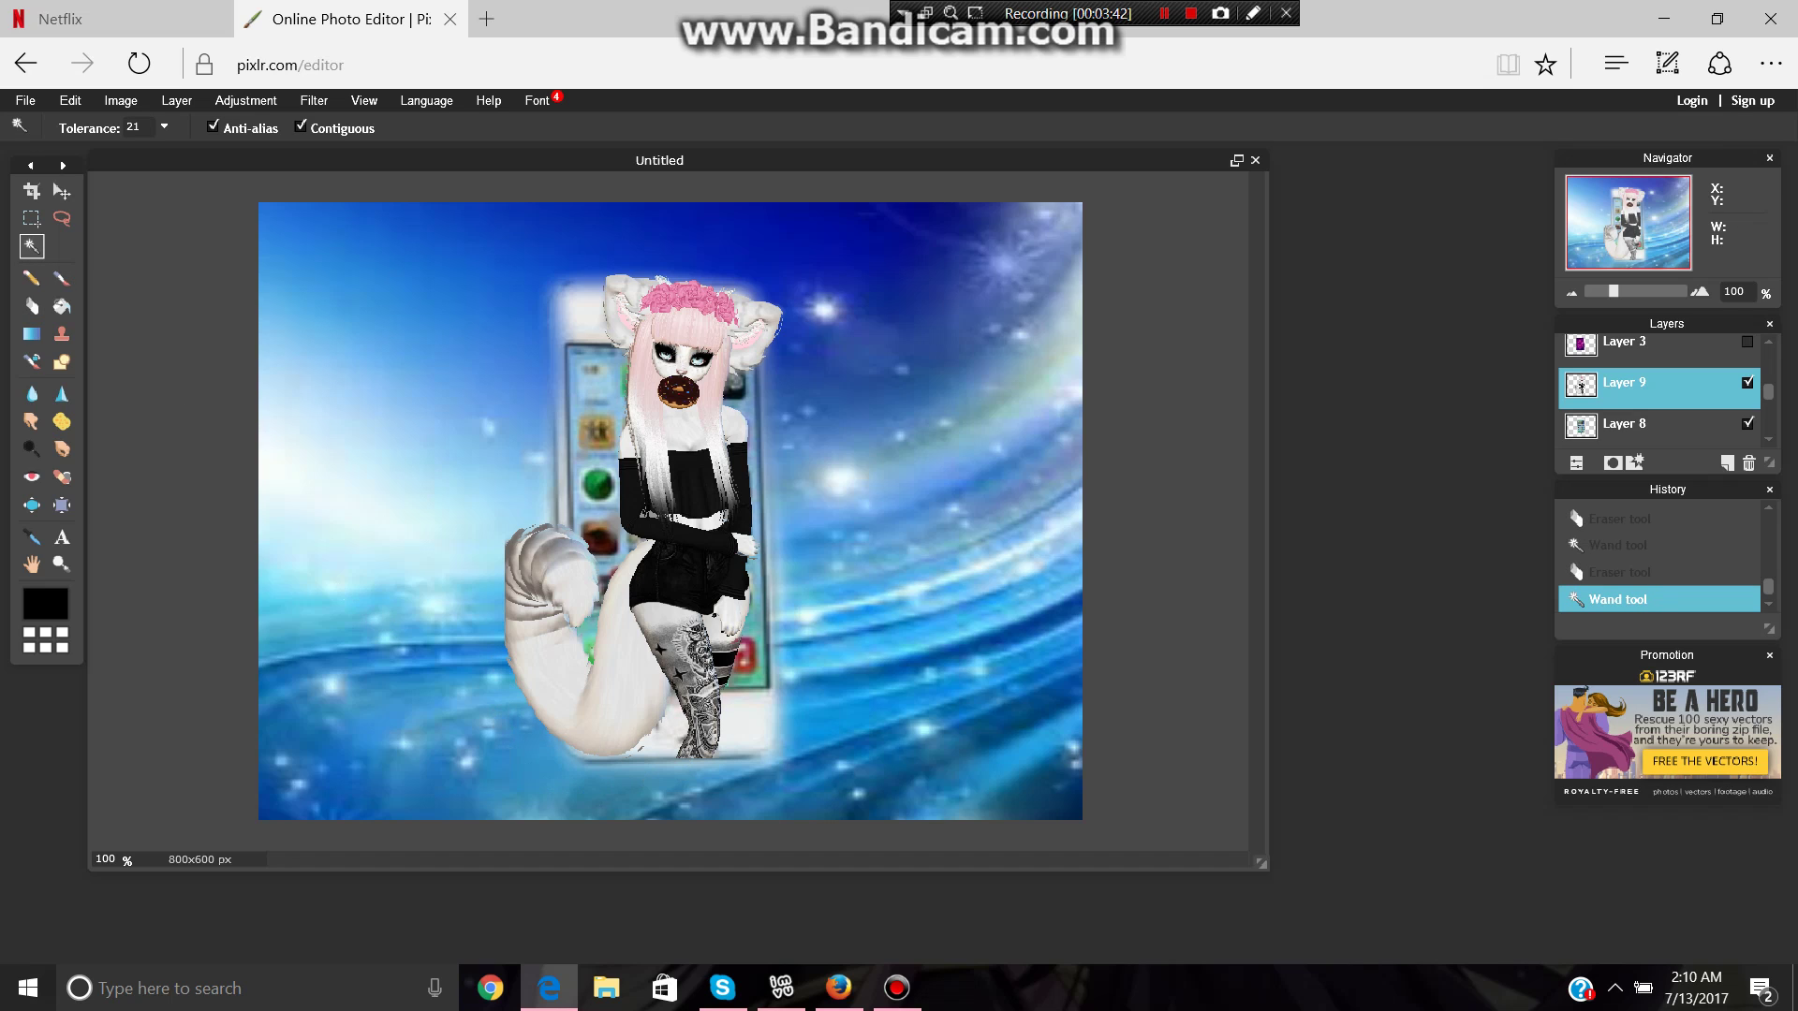
key("e")
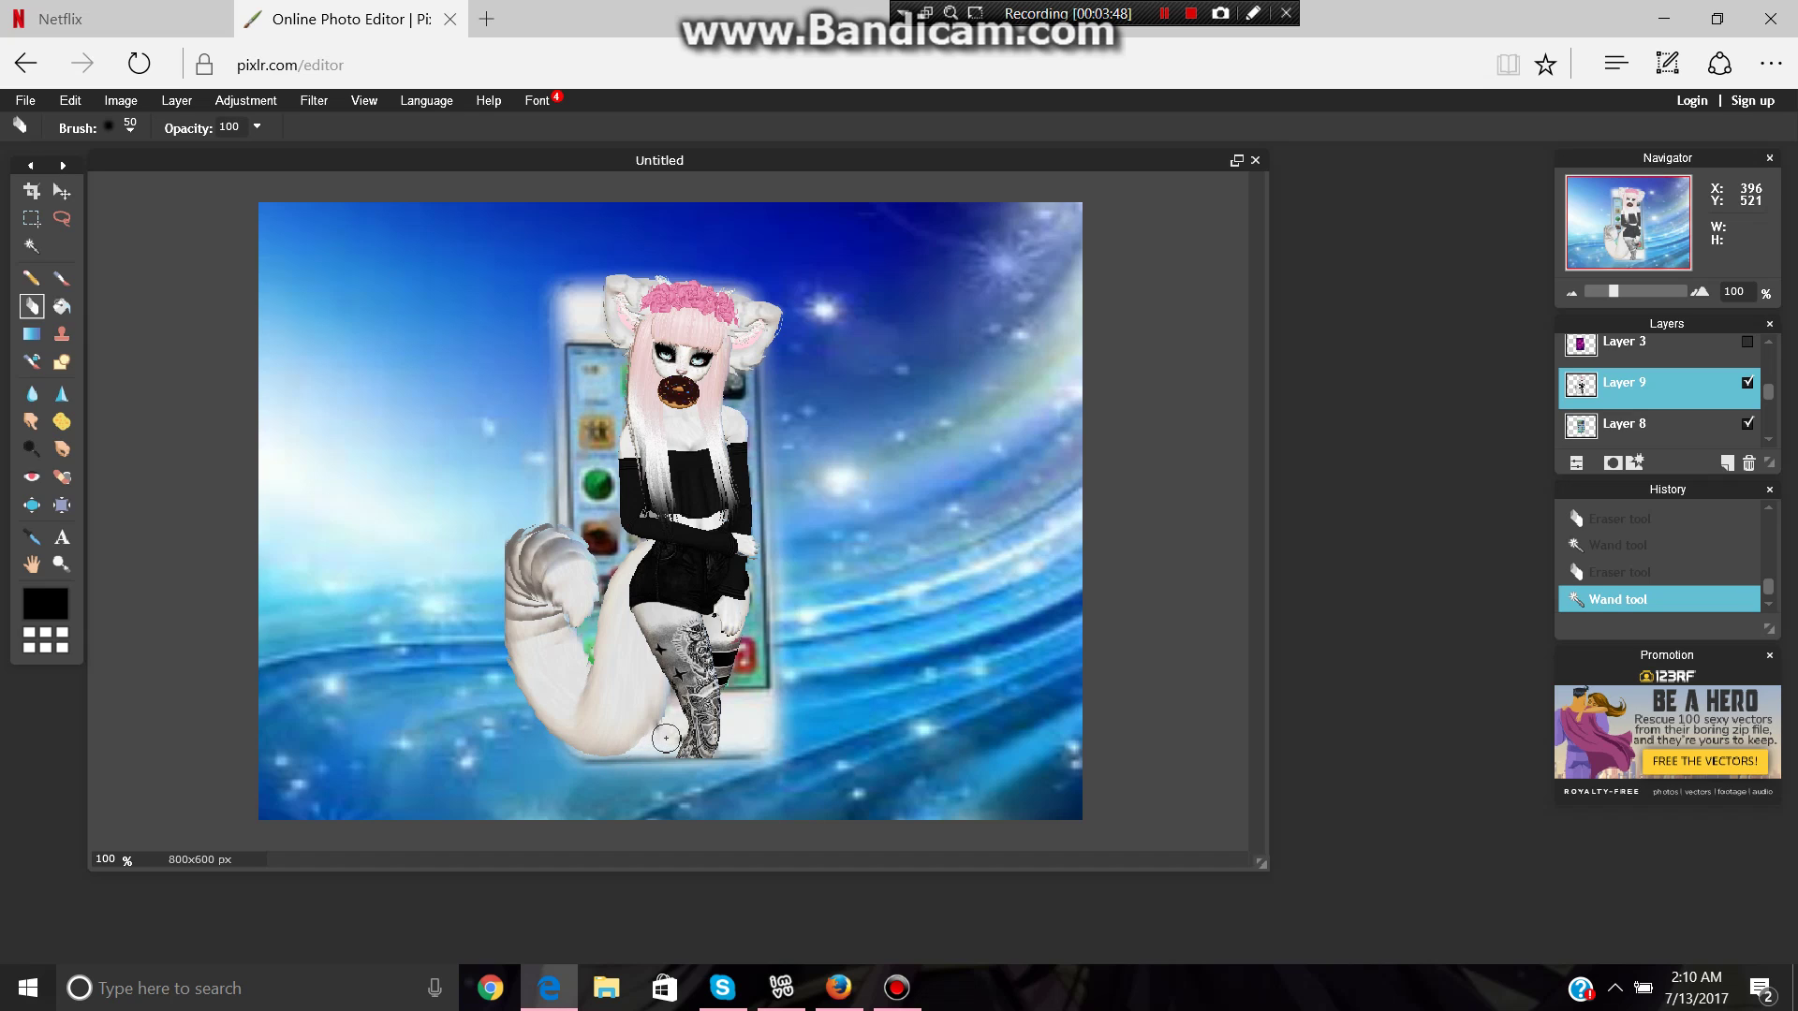
left_click_drag(665, 737, 668, 736)
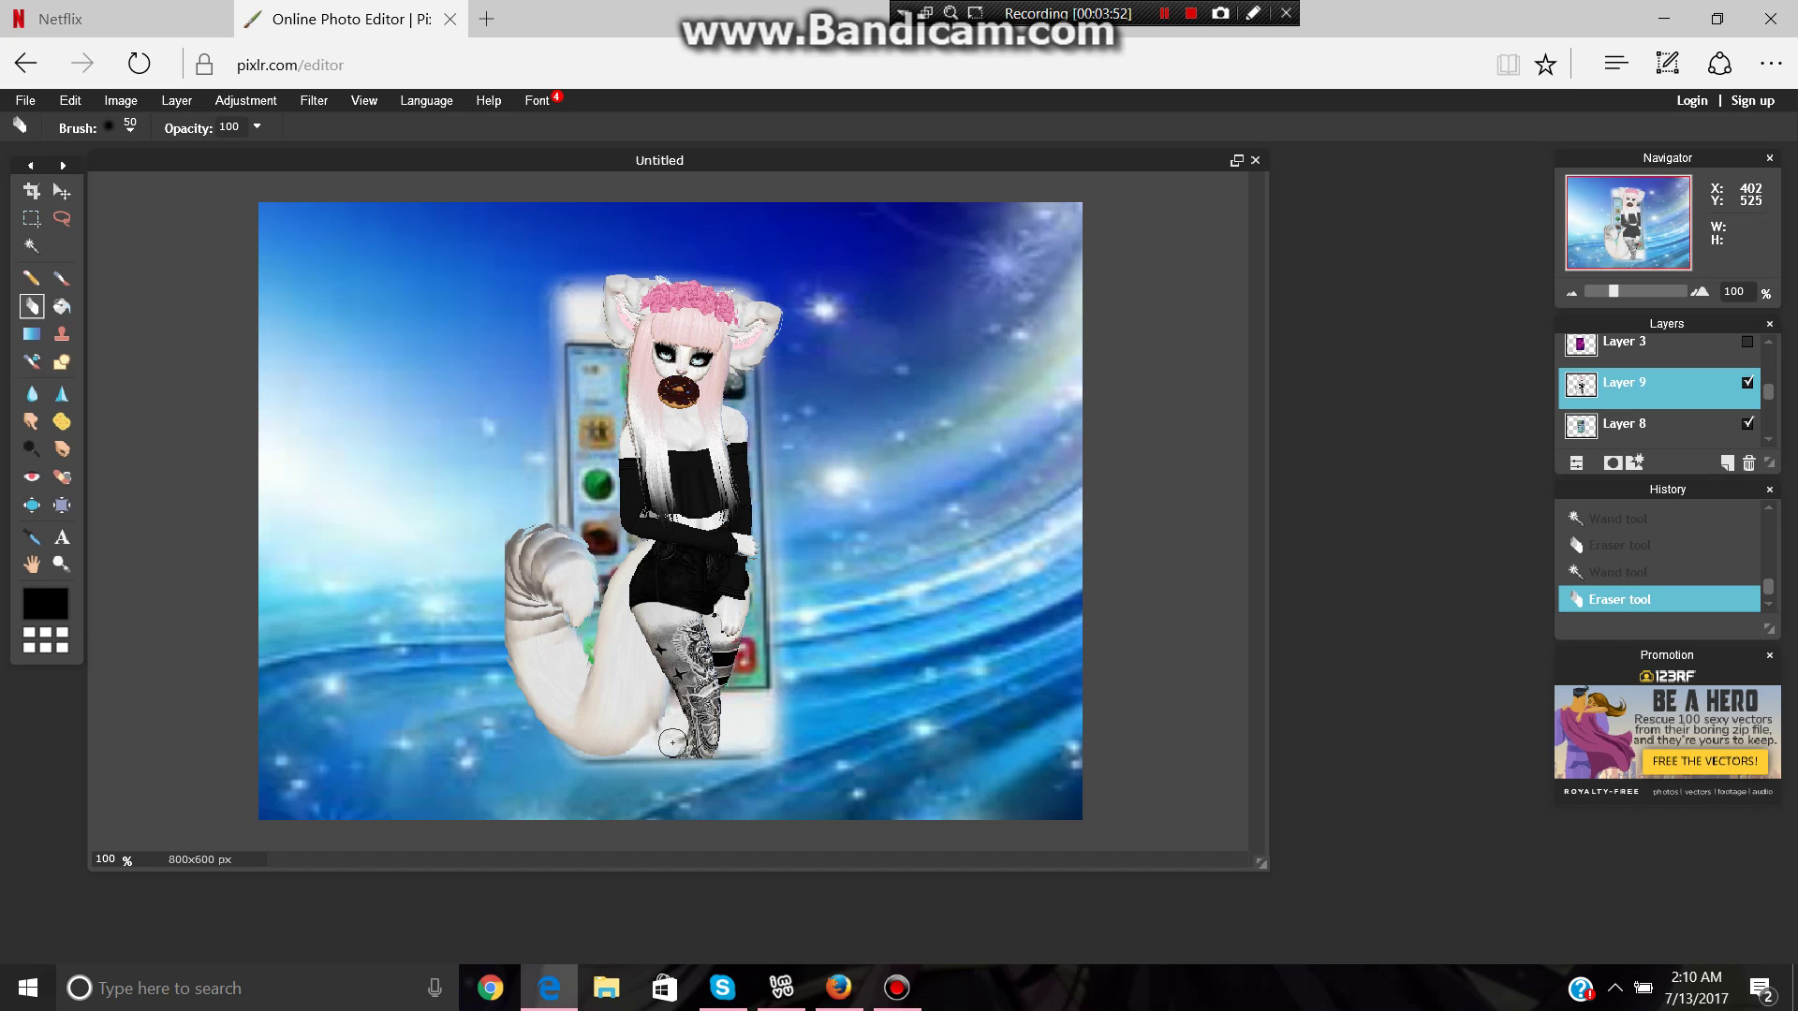
left_click(670, 728)
left_click_drag(662, 728, 657, 749)
Free transform the character layer, moving it slightly right and up over the phone, and apply the changes.
left_click(71, 100)
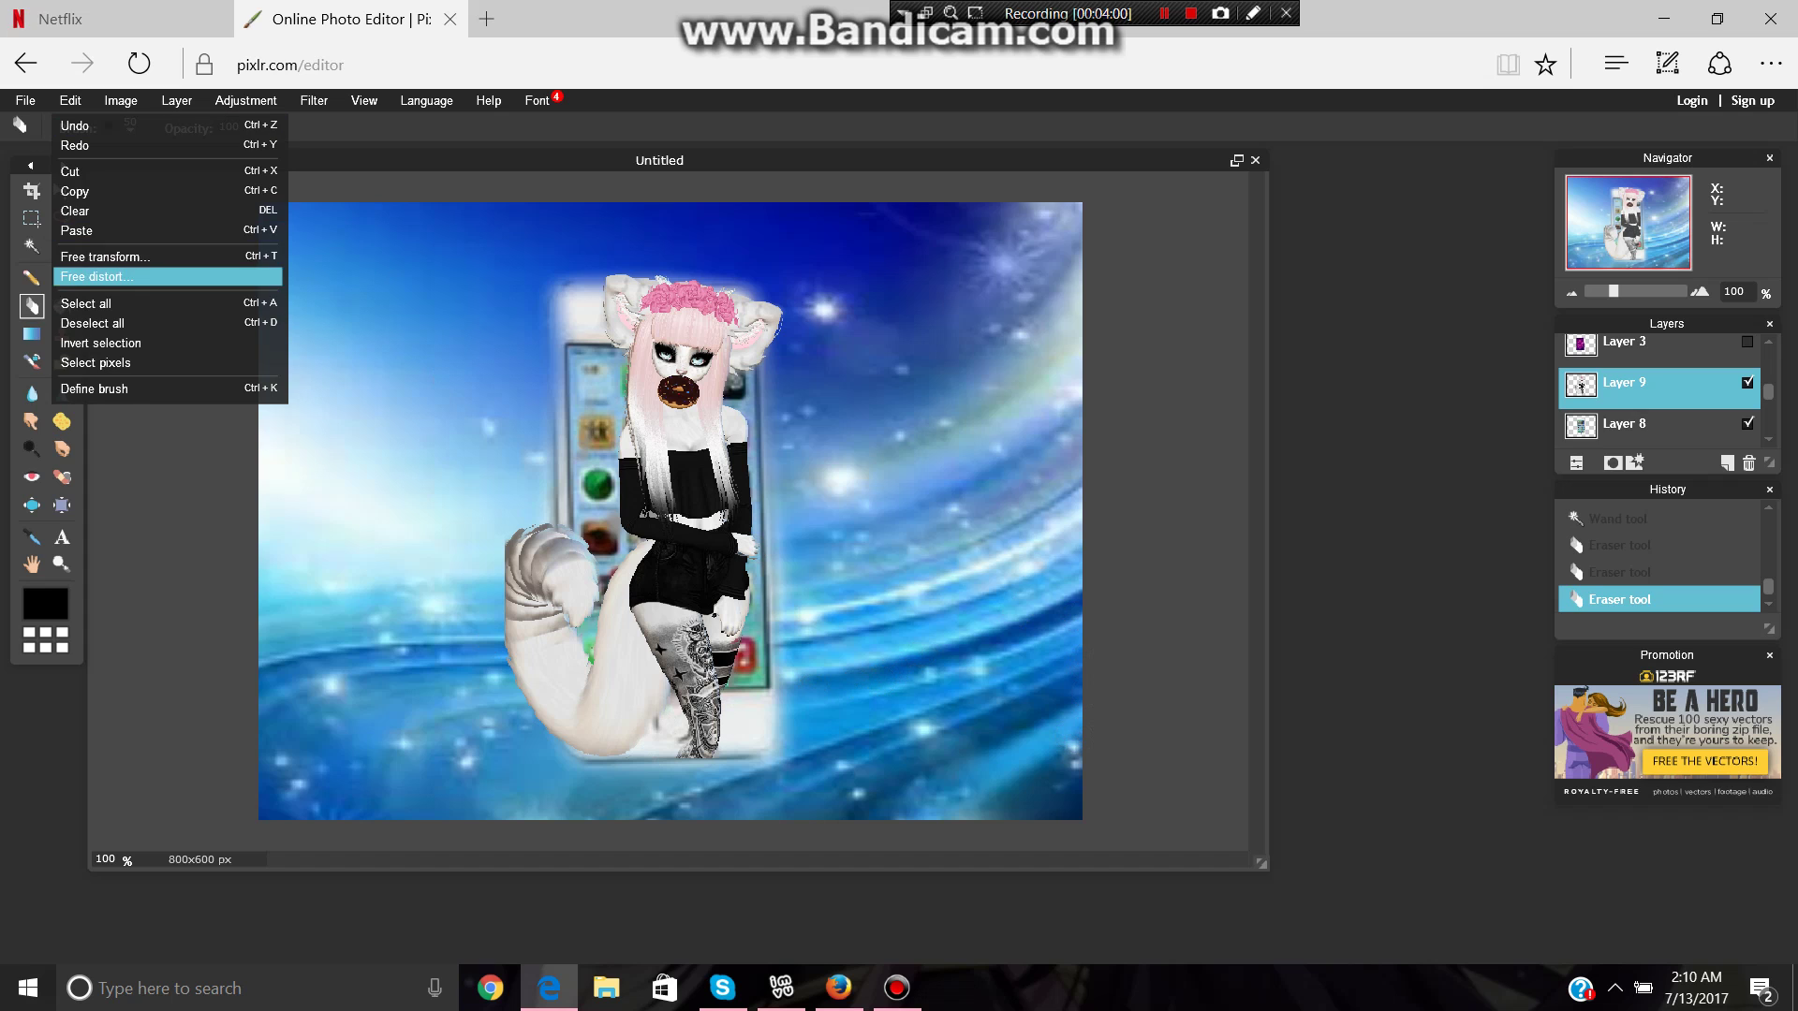
left_click(103, 256)
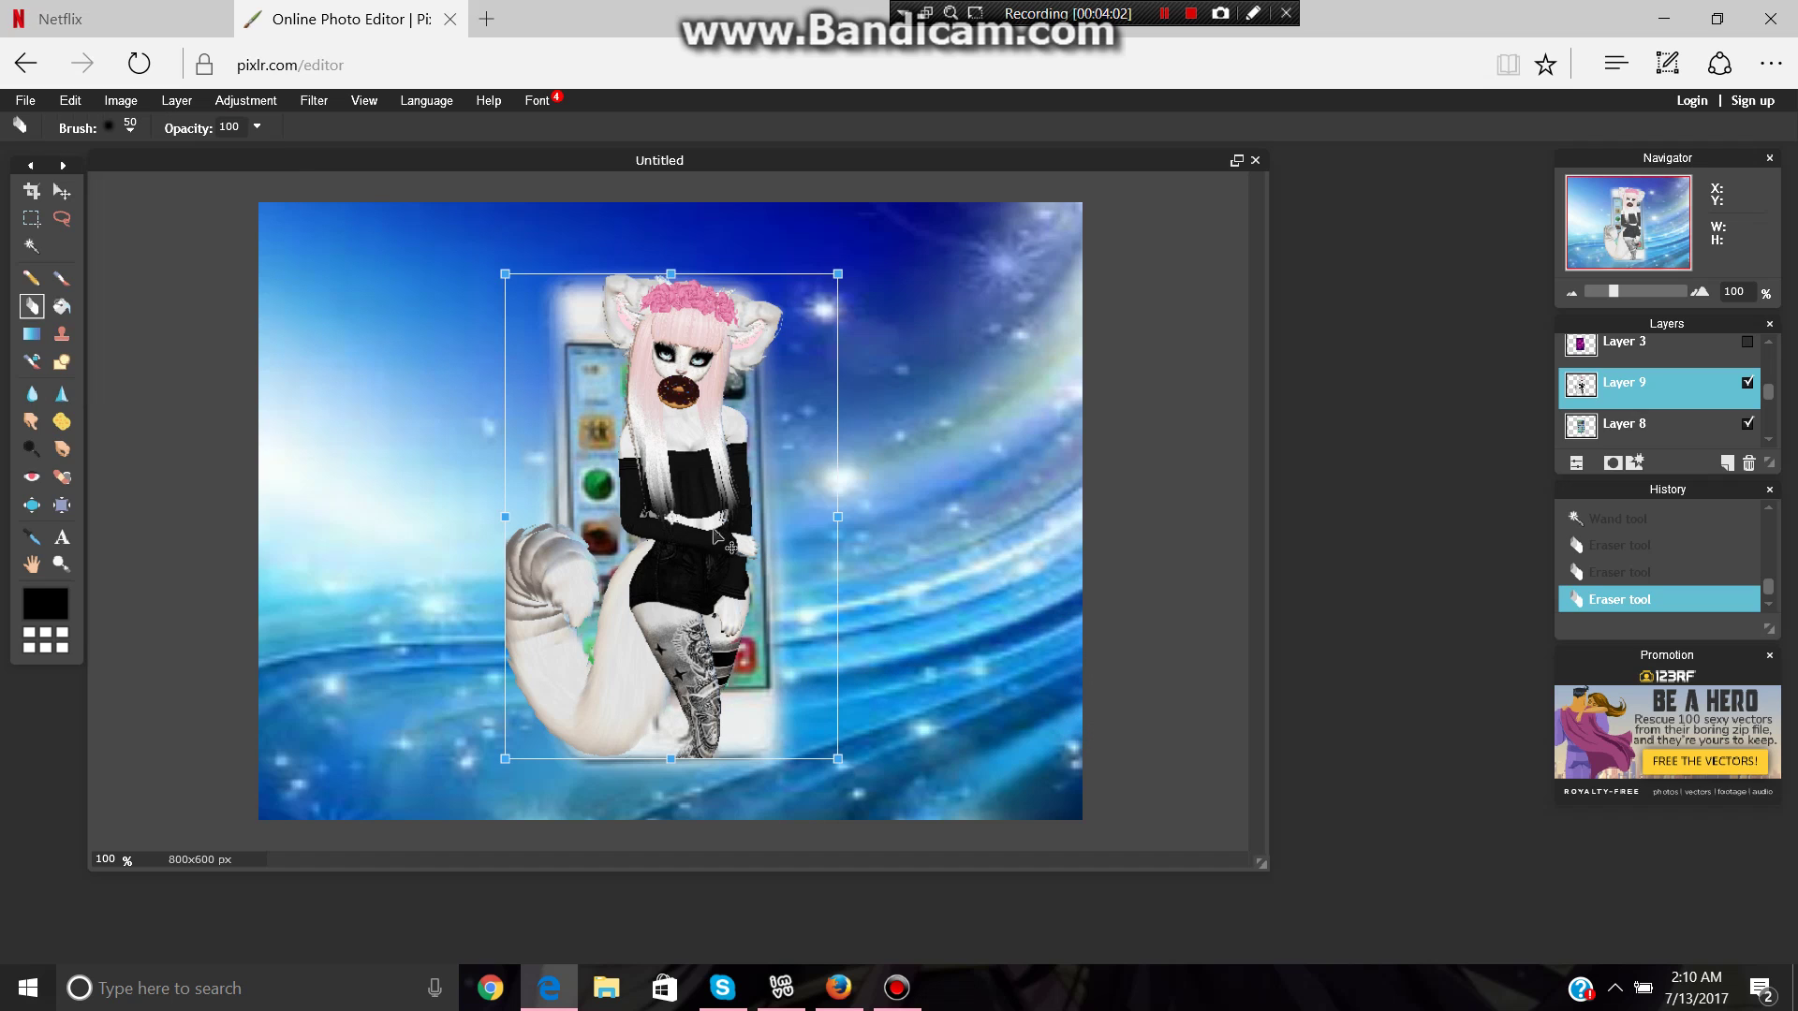
left_click_drag(715, 535, 676, 468)
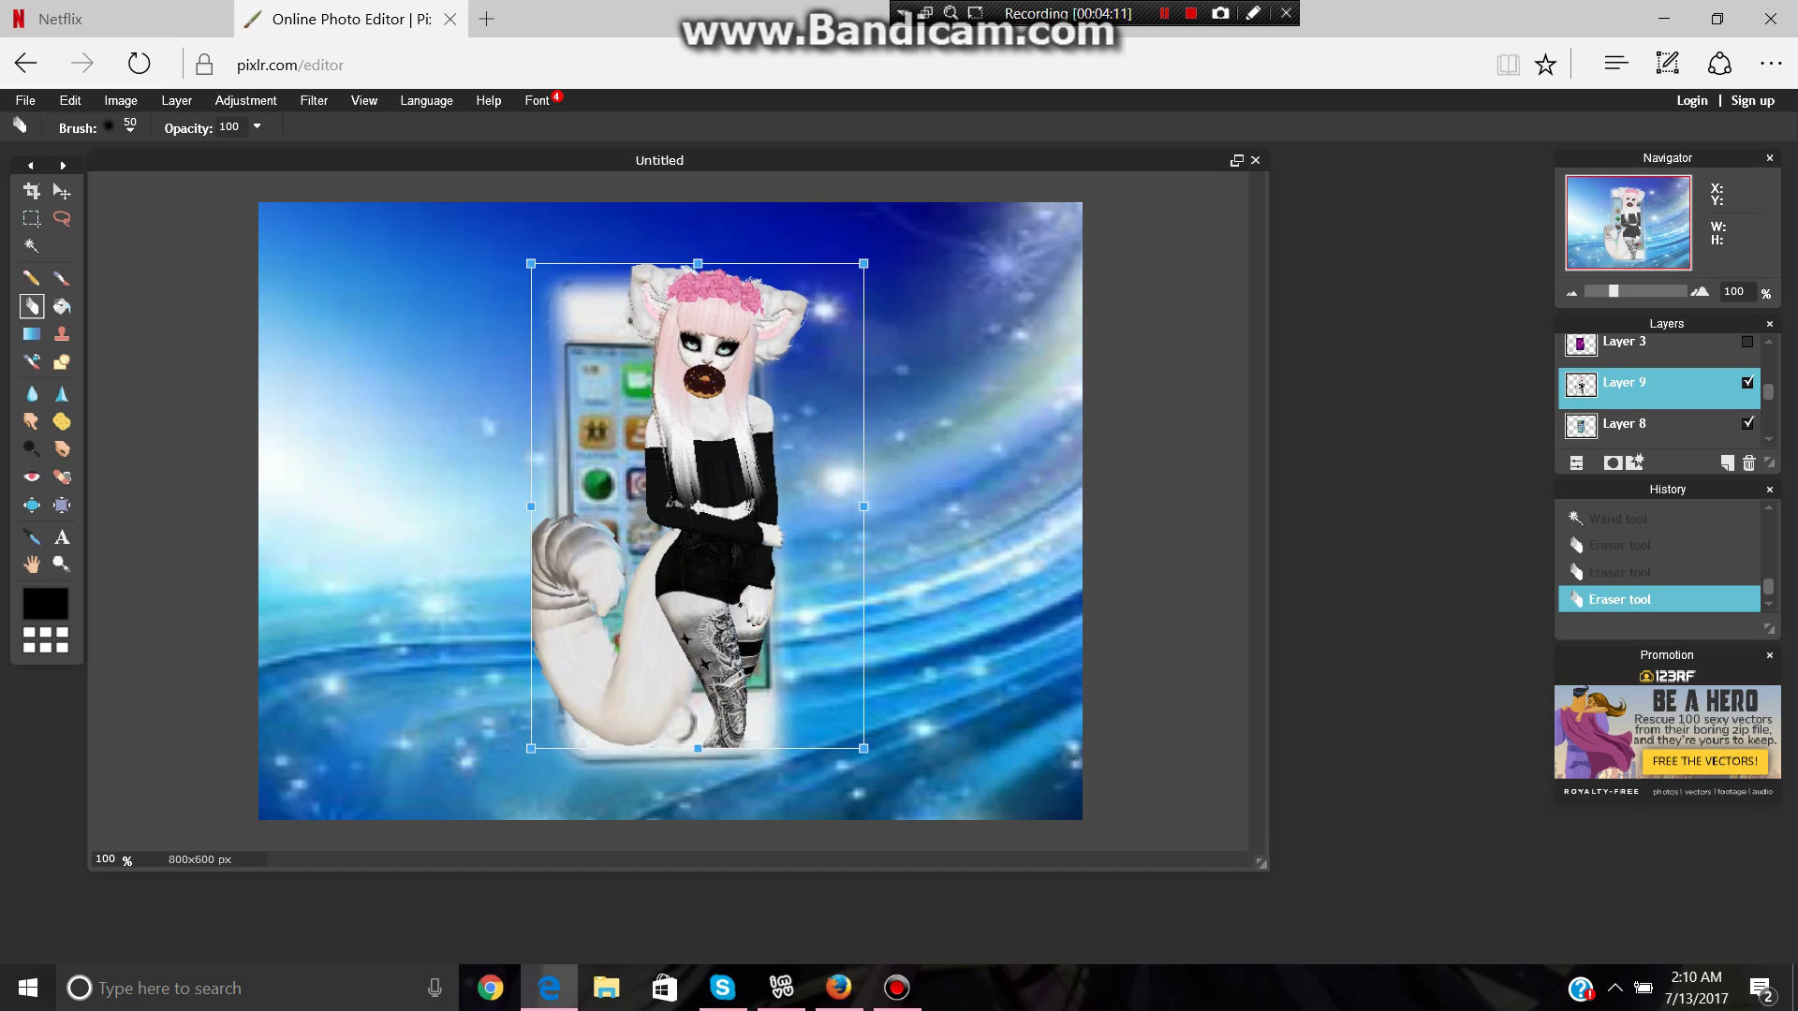
left_click(731, 547)
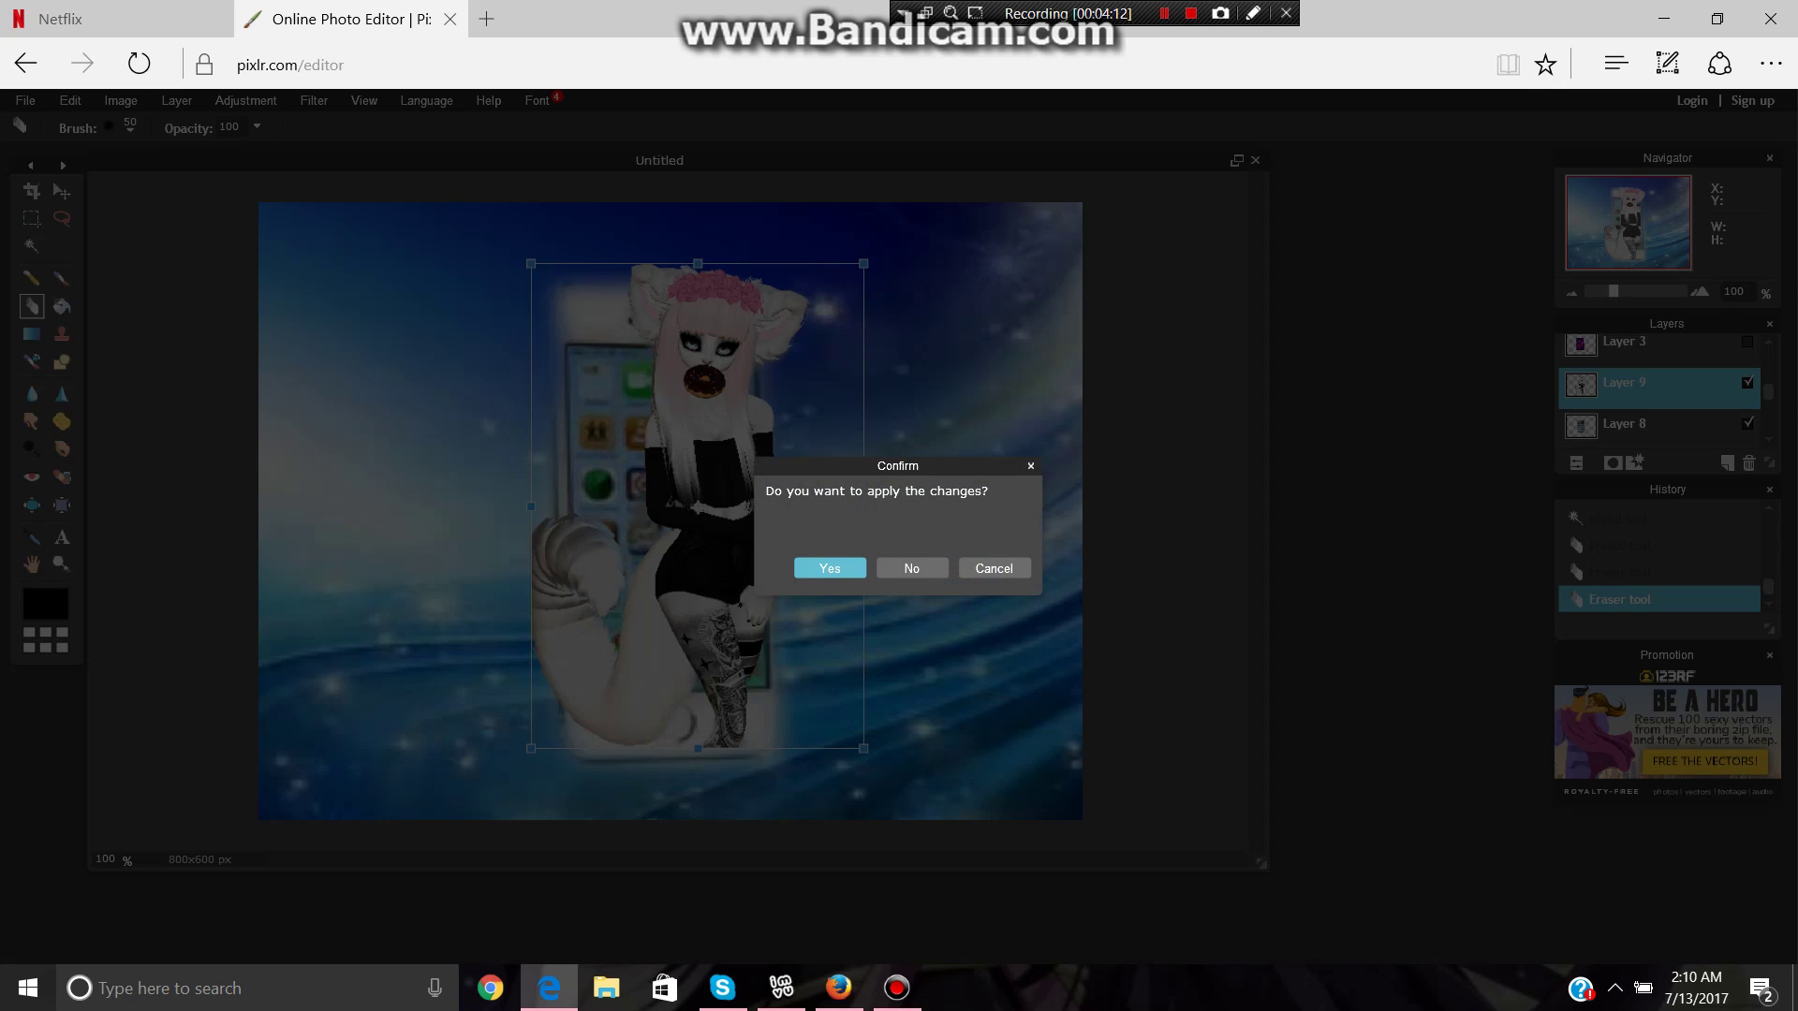
key("Return")
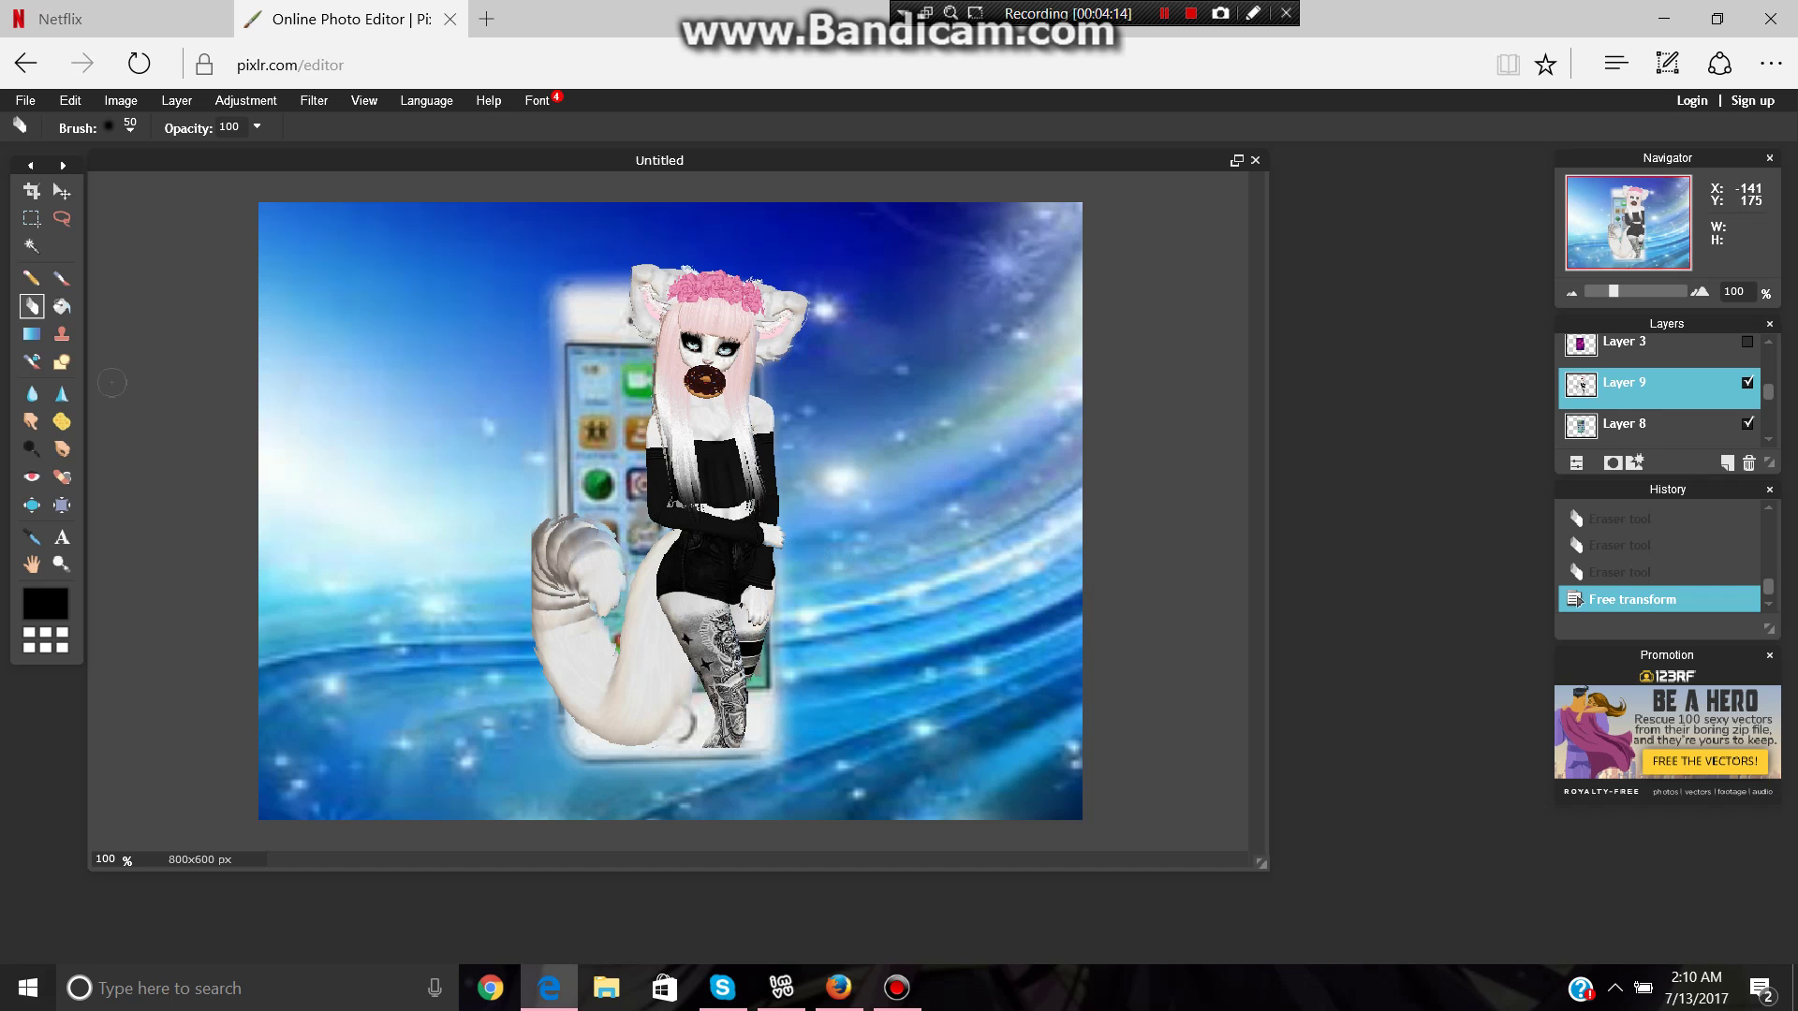
Check the area around the character with the Wand tool, clear the selection and erase stray residue over the phone's upper part.
key("w")
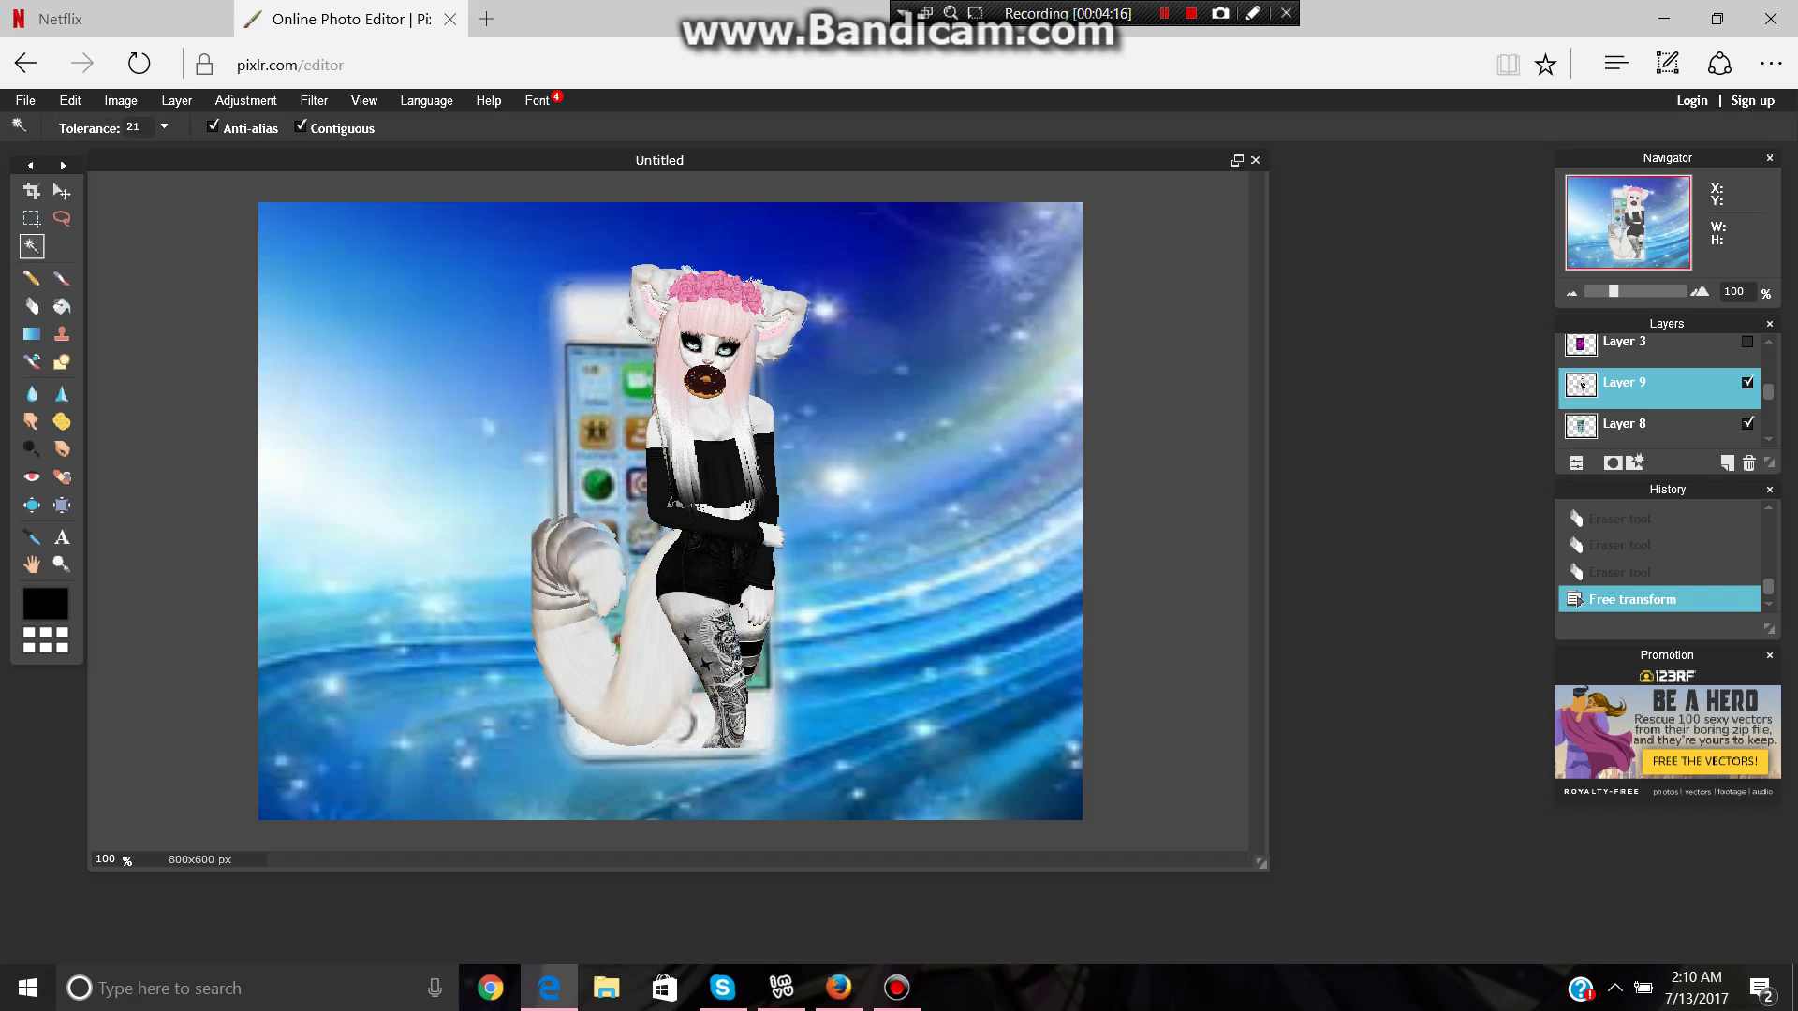
left_click(768, 403)
left_click(669, 412)
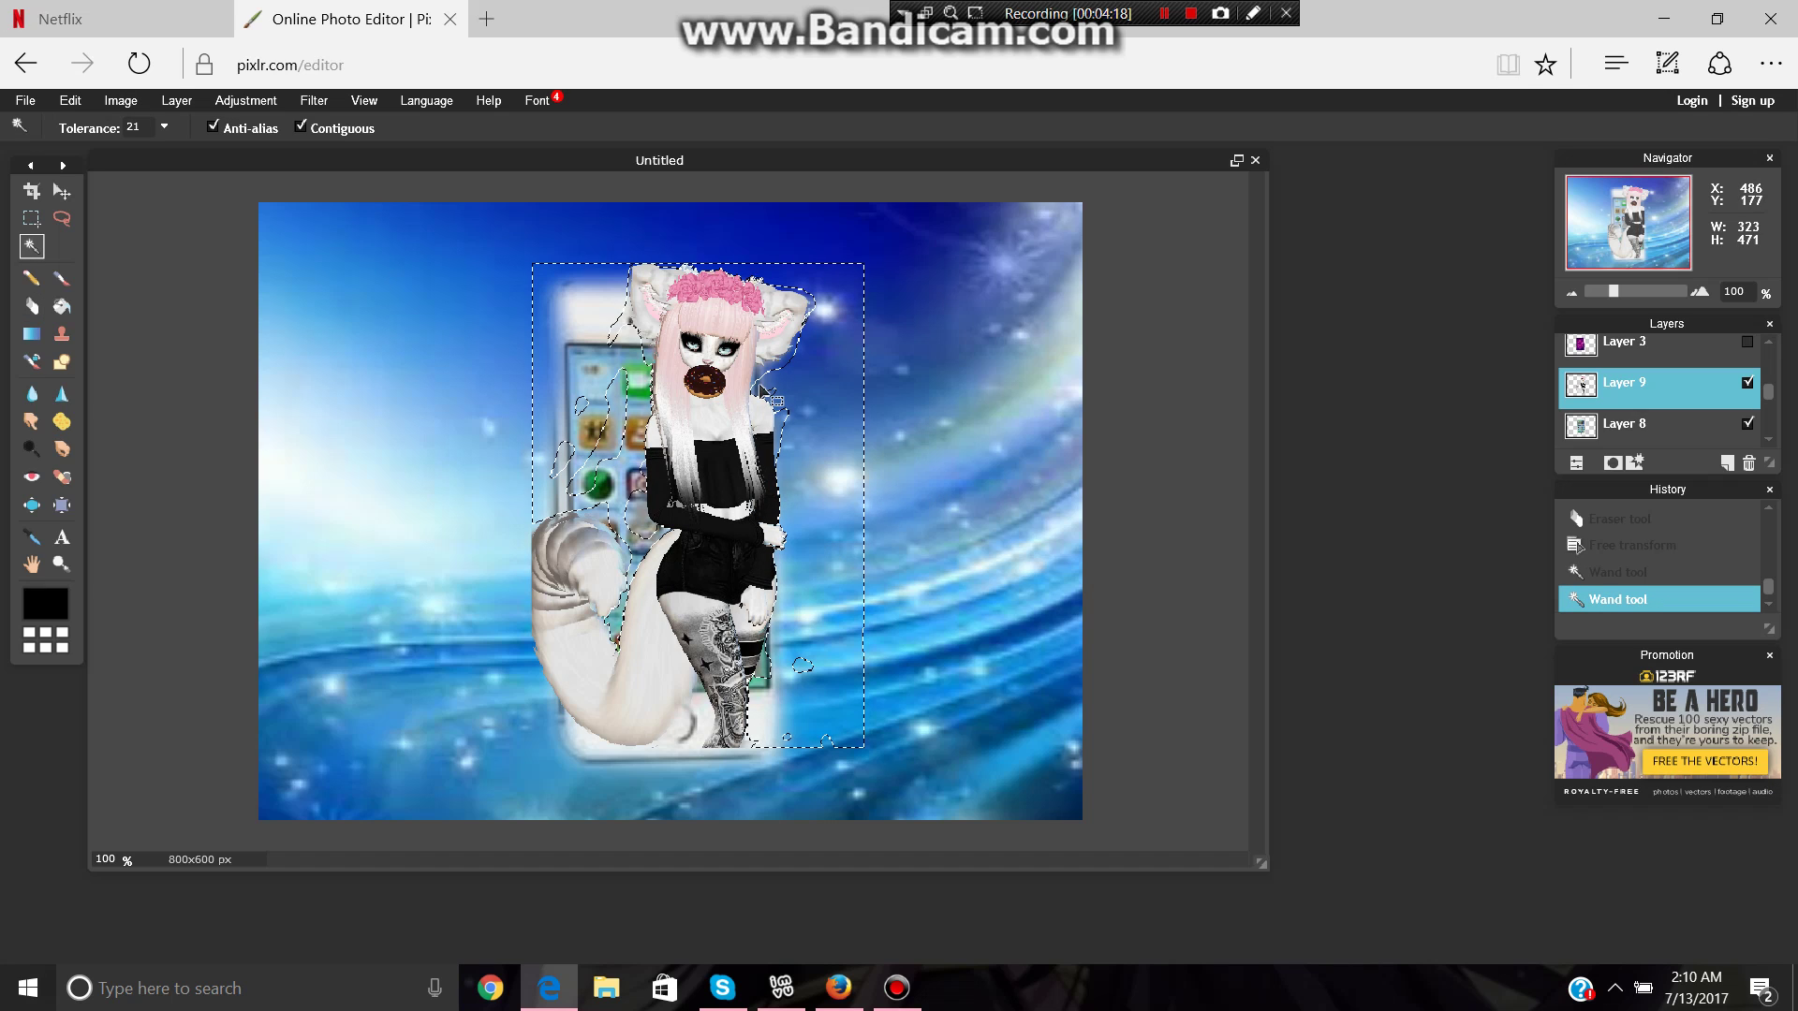
left_click(657, 406)
left_click(451, 438)
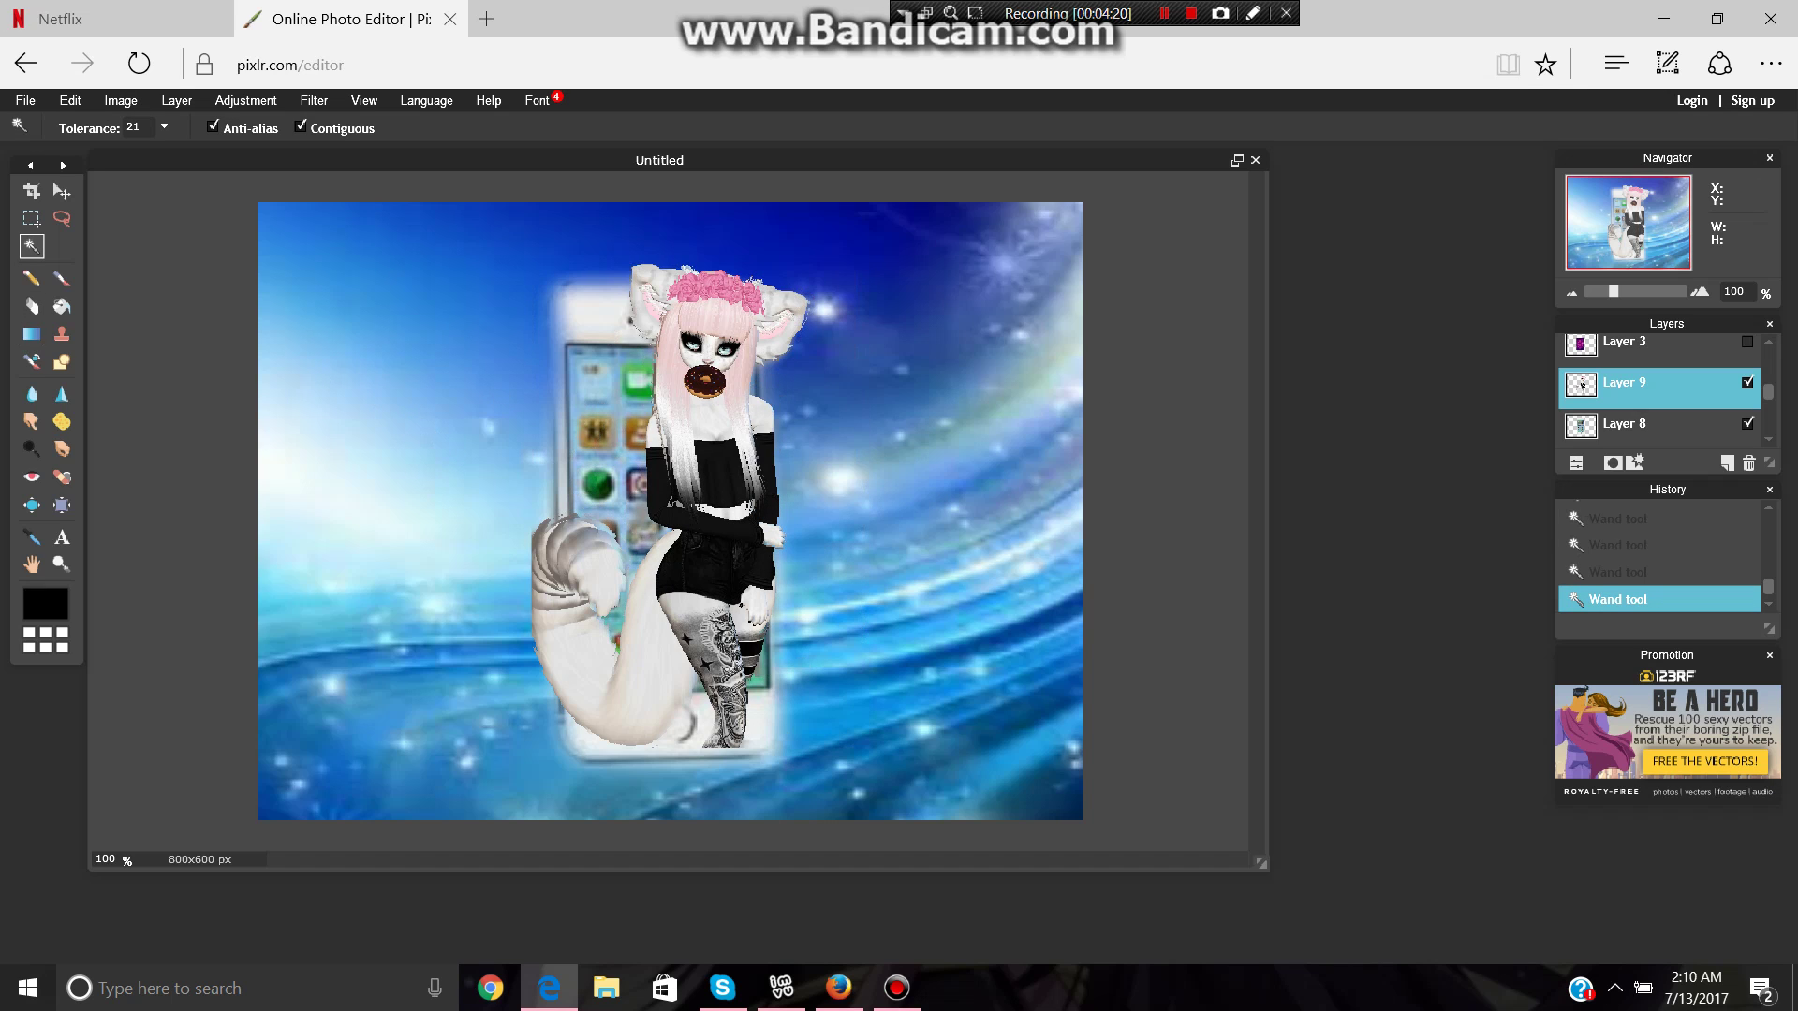
key("e")
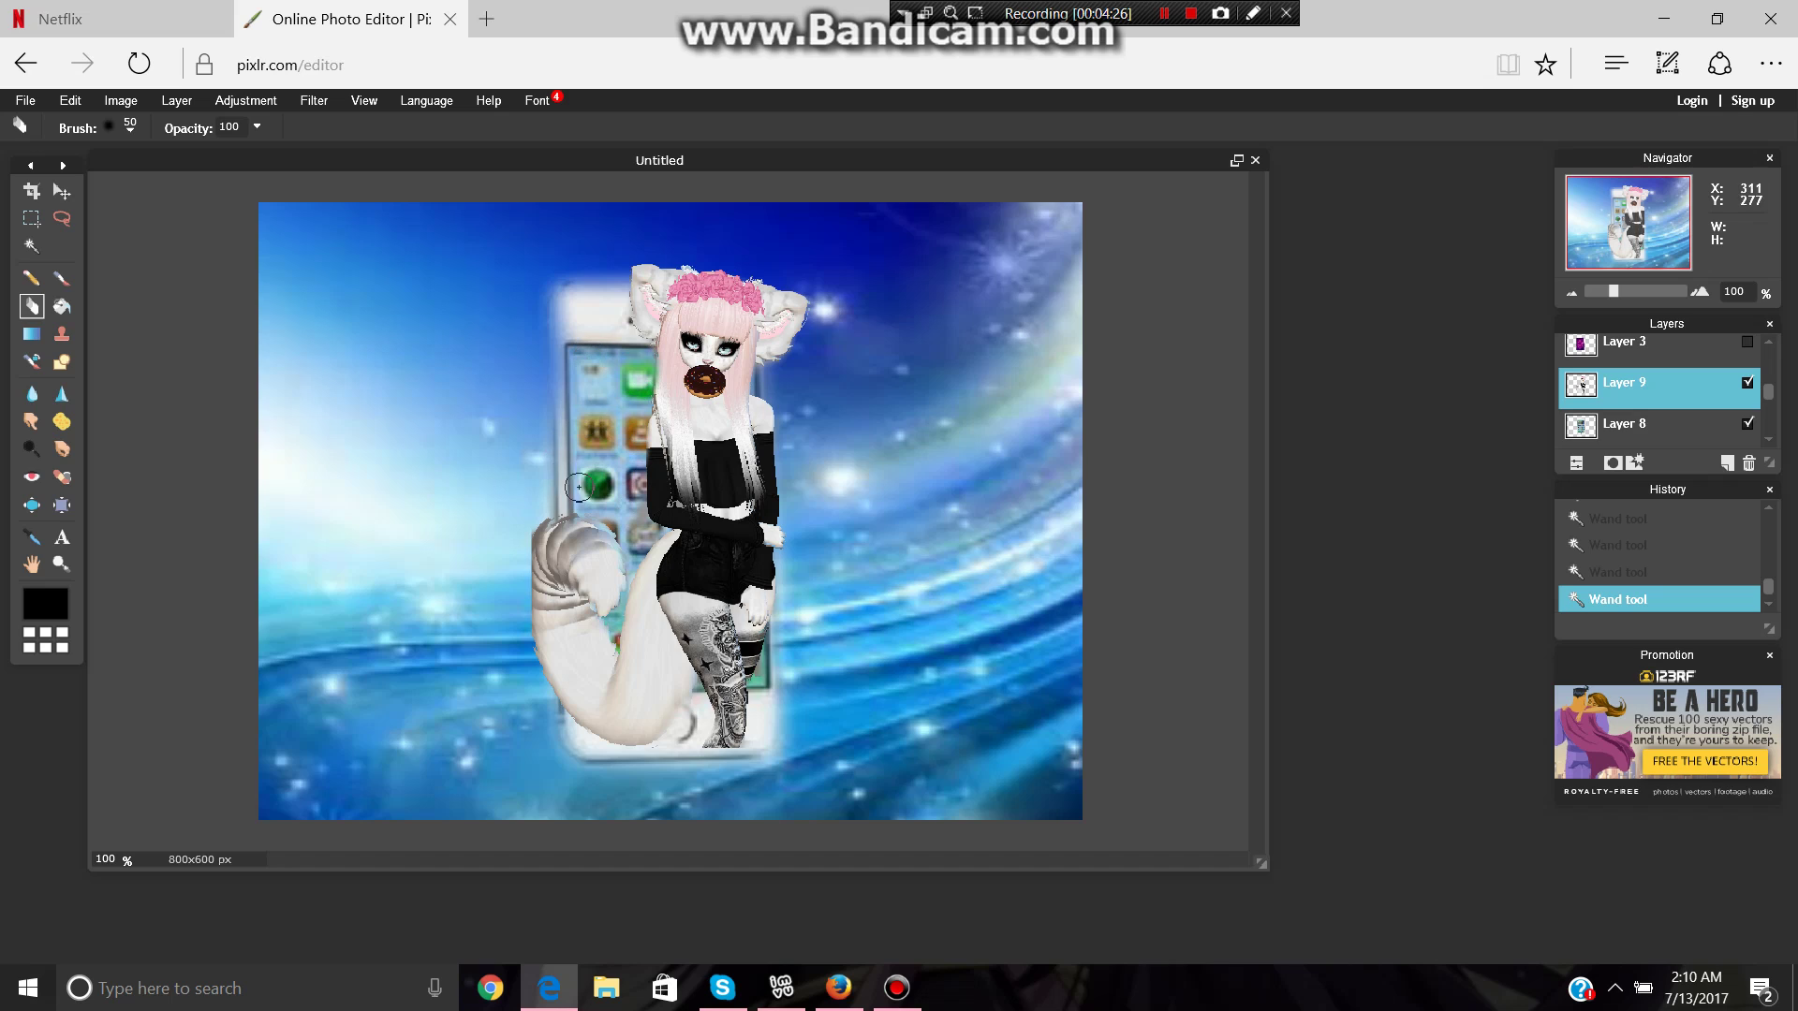
left_click(599, 336)
left_click(71, 101)
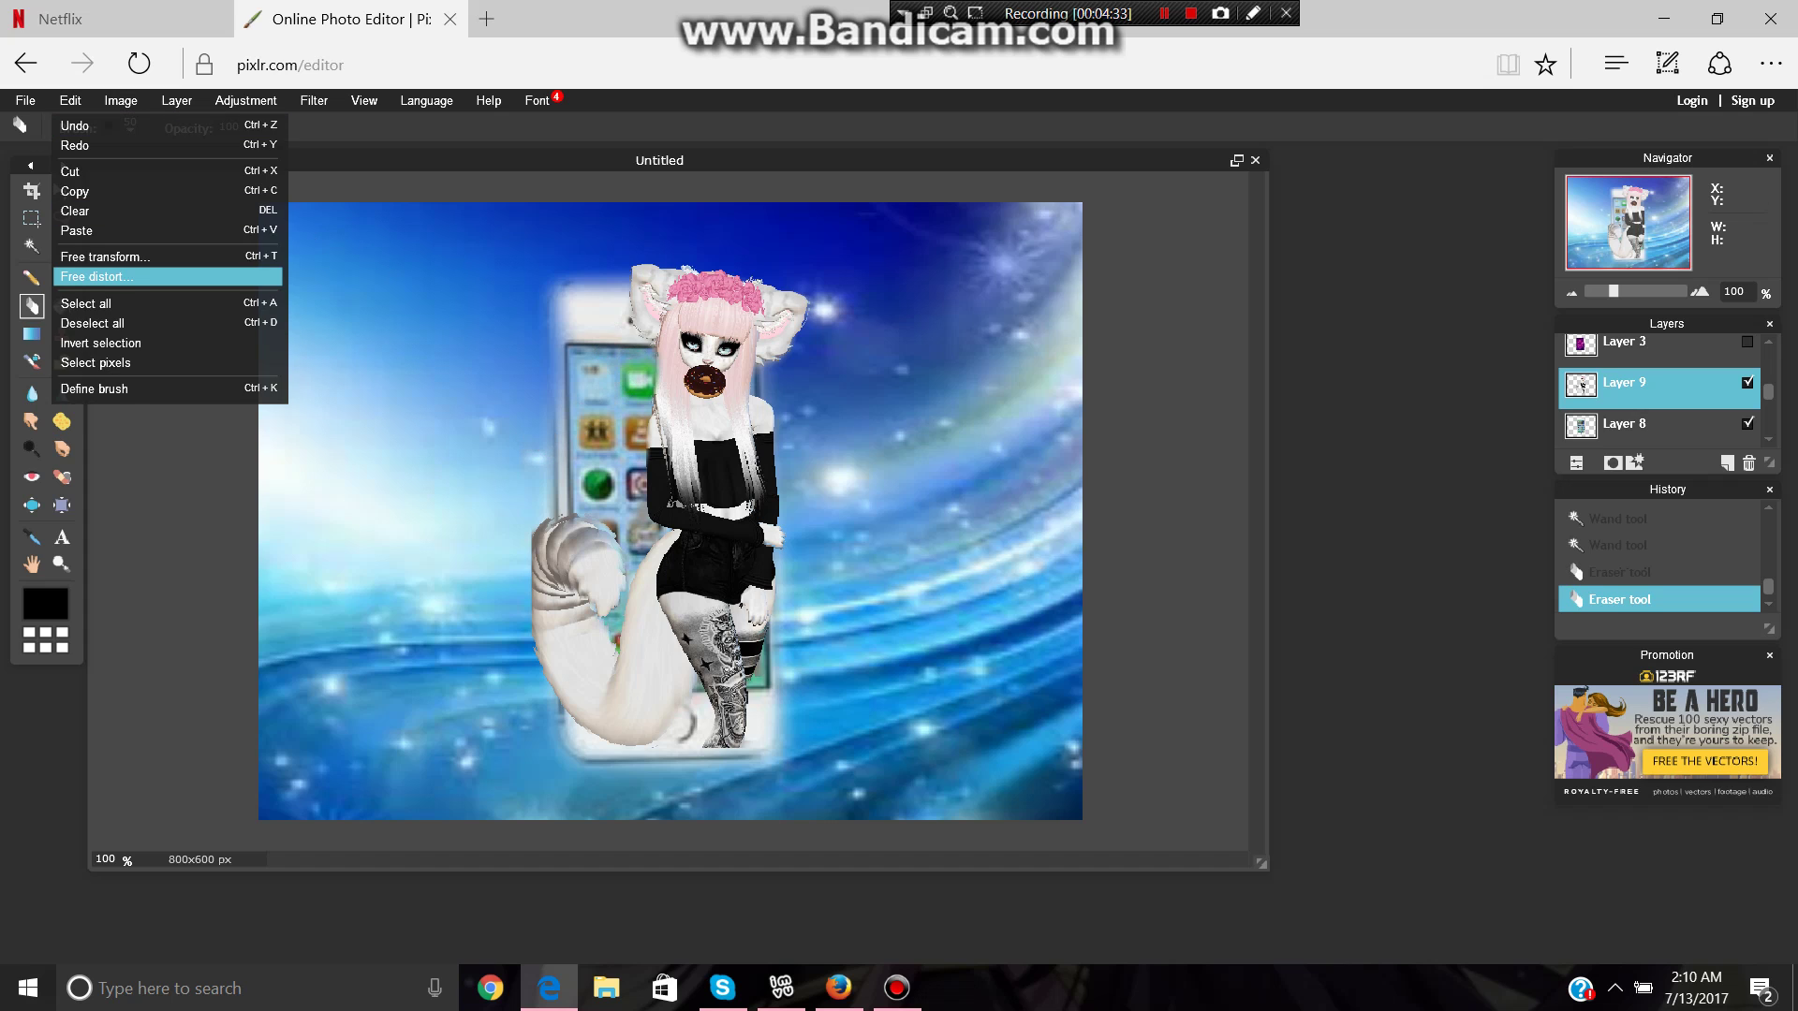
left_click(94, 257)
left_click_drag(598, 453, 629, 483)
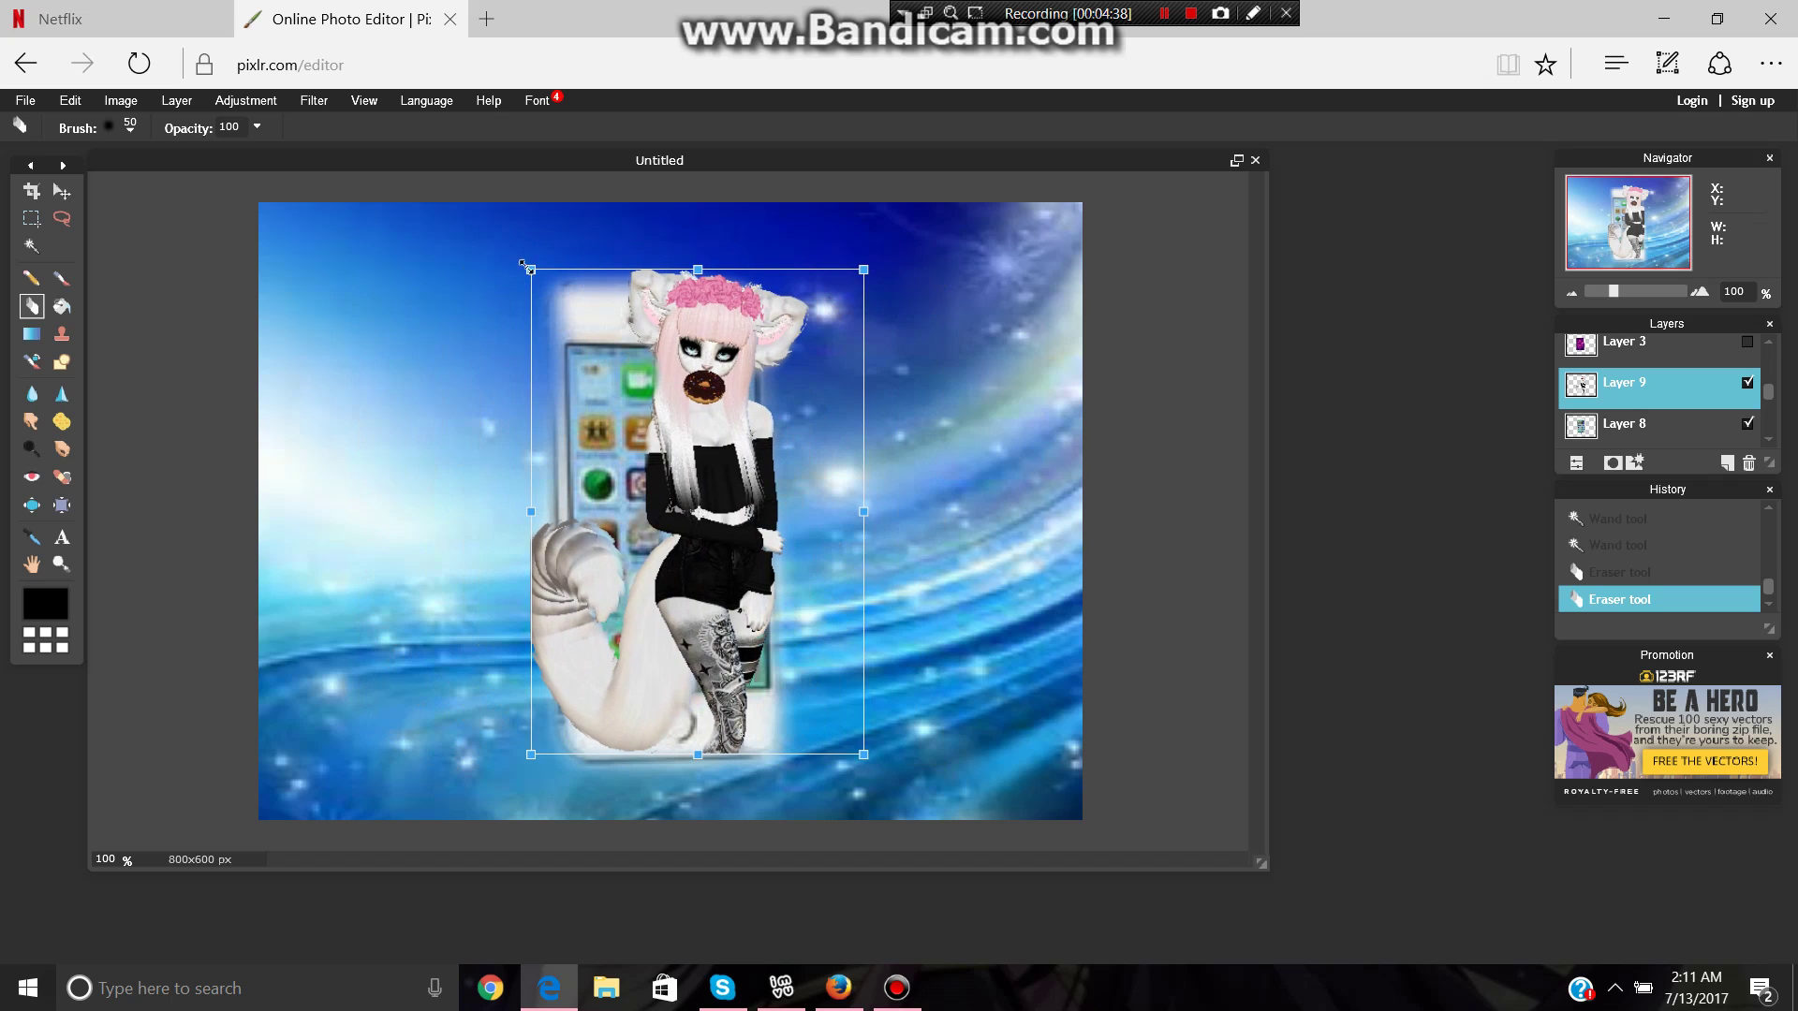
left_click_drag(522, 263, 545, 284)
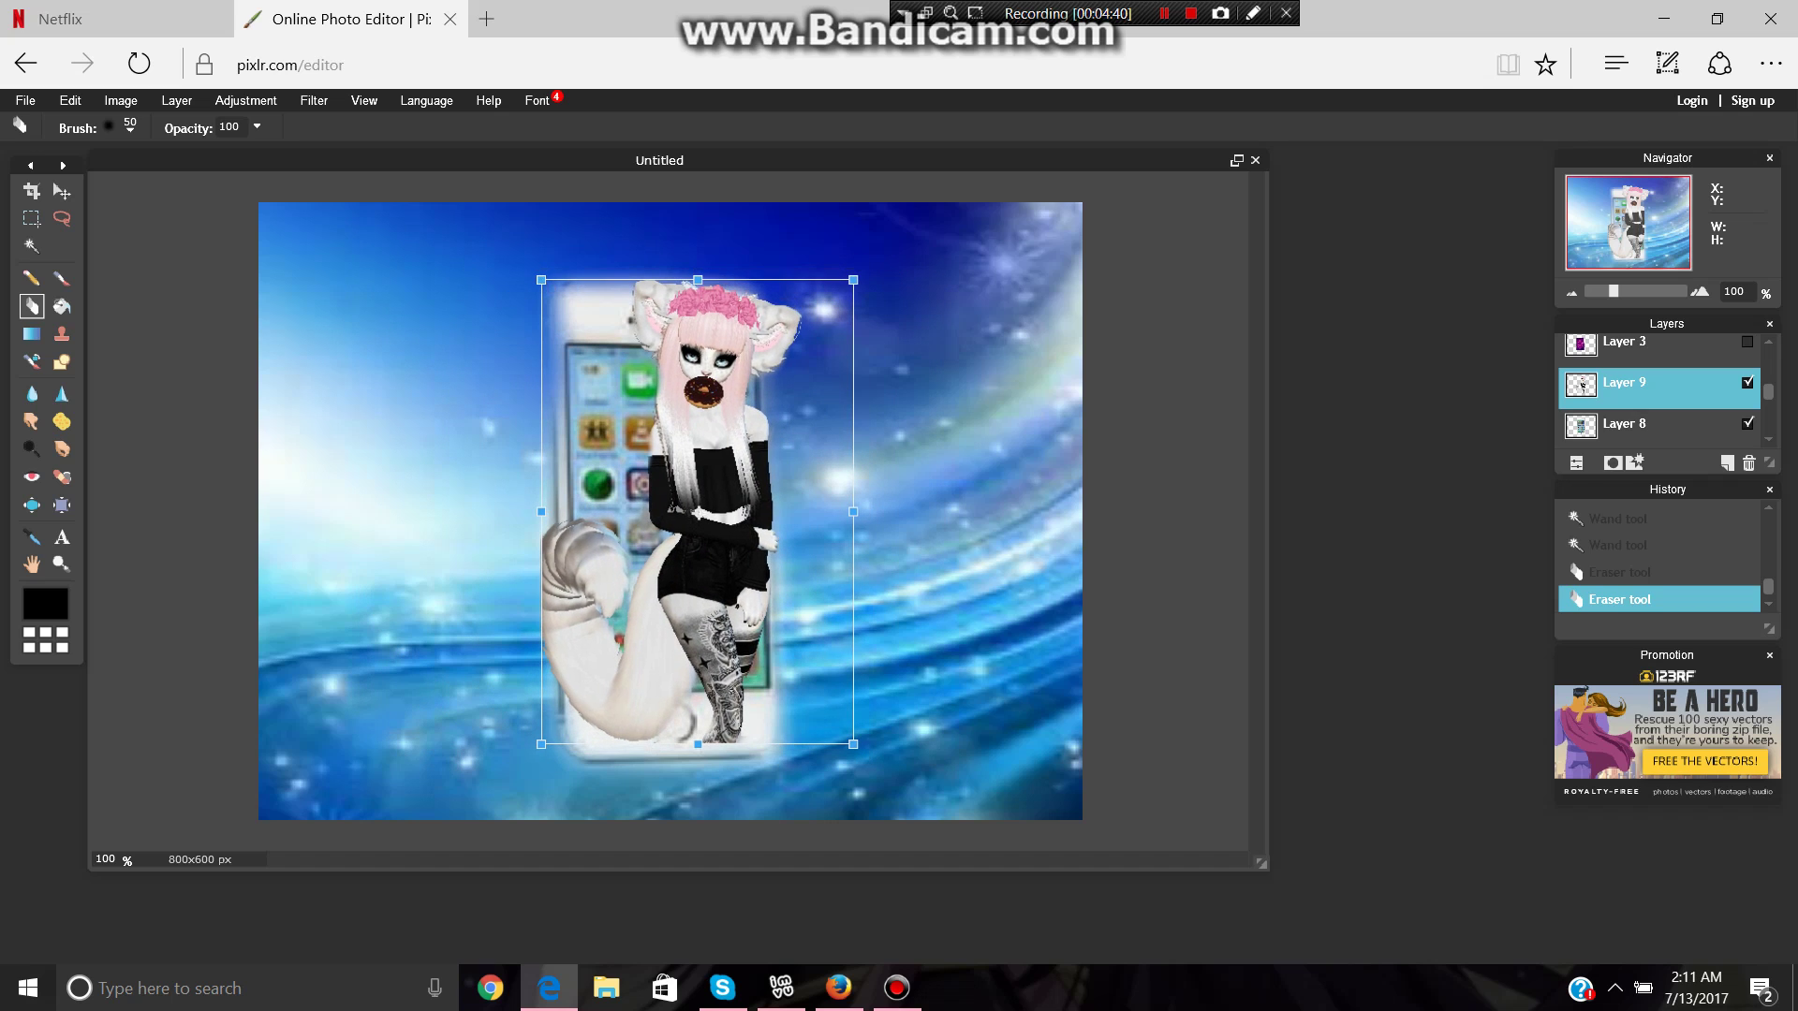
key("Return")
key("Return")
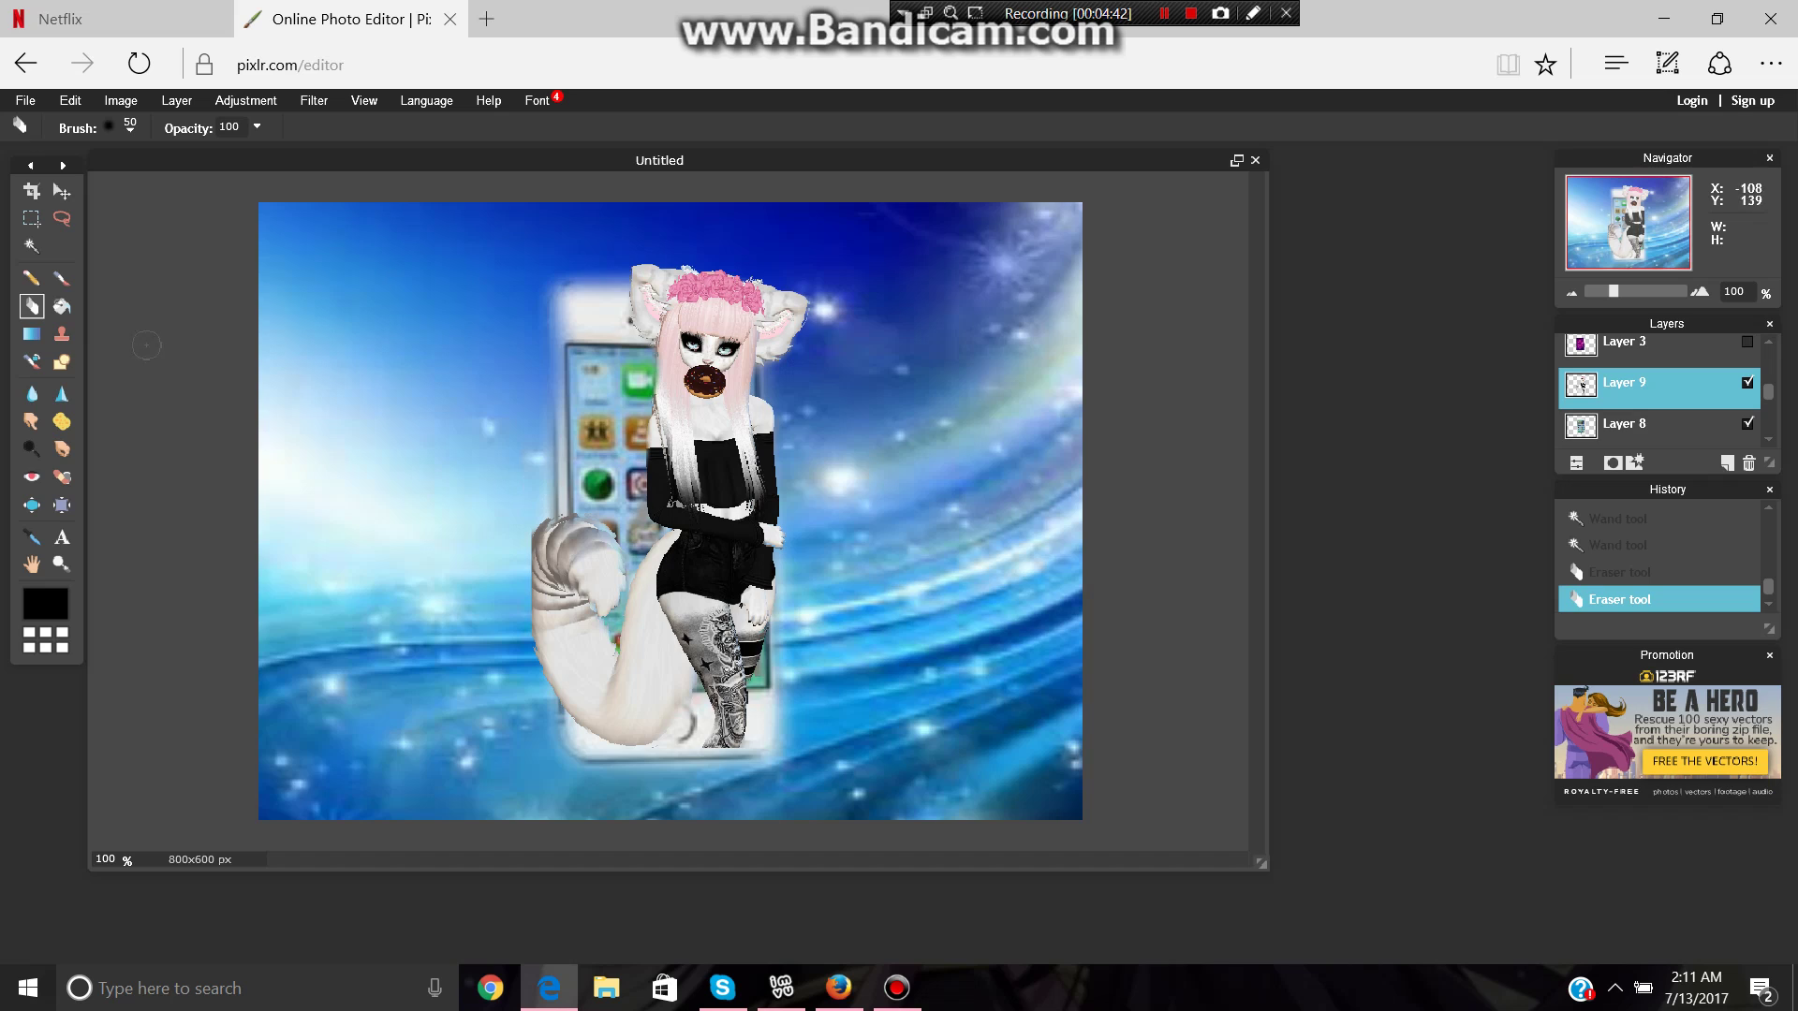
Erase the faint residue between the character's tail and arm over the phone screen.
left_click(31, 246)
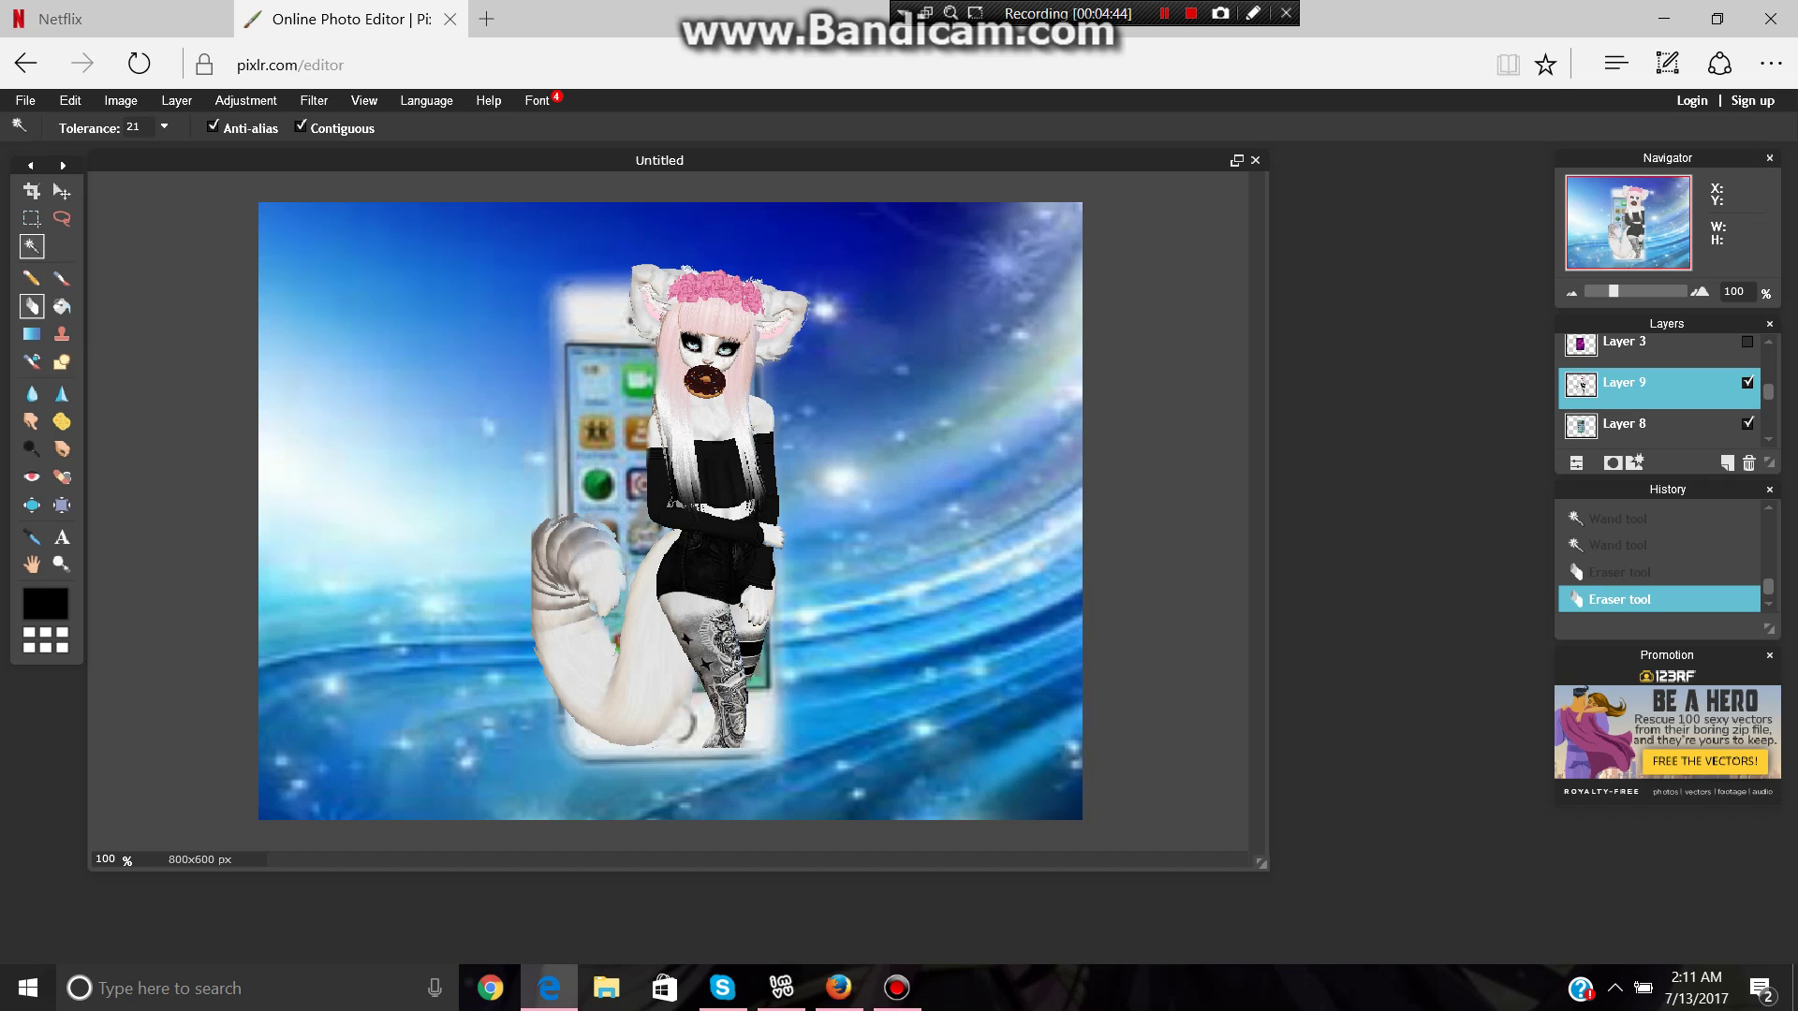
left_click(31, 306)
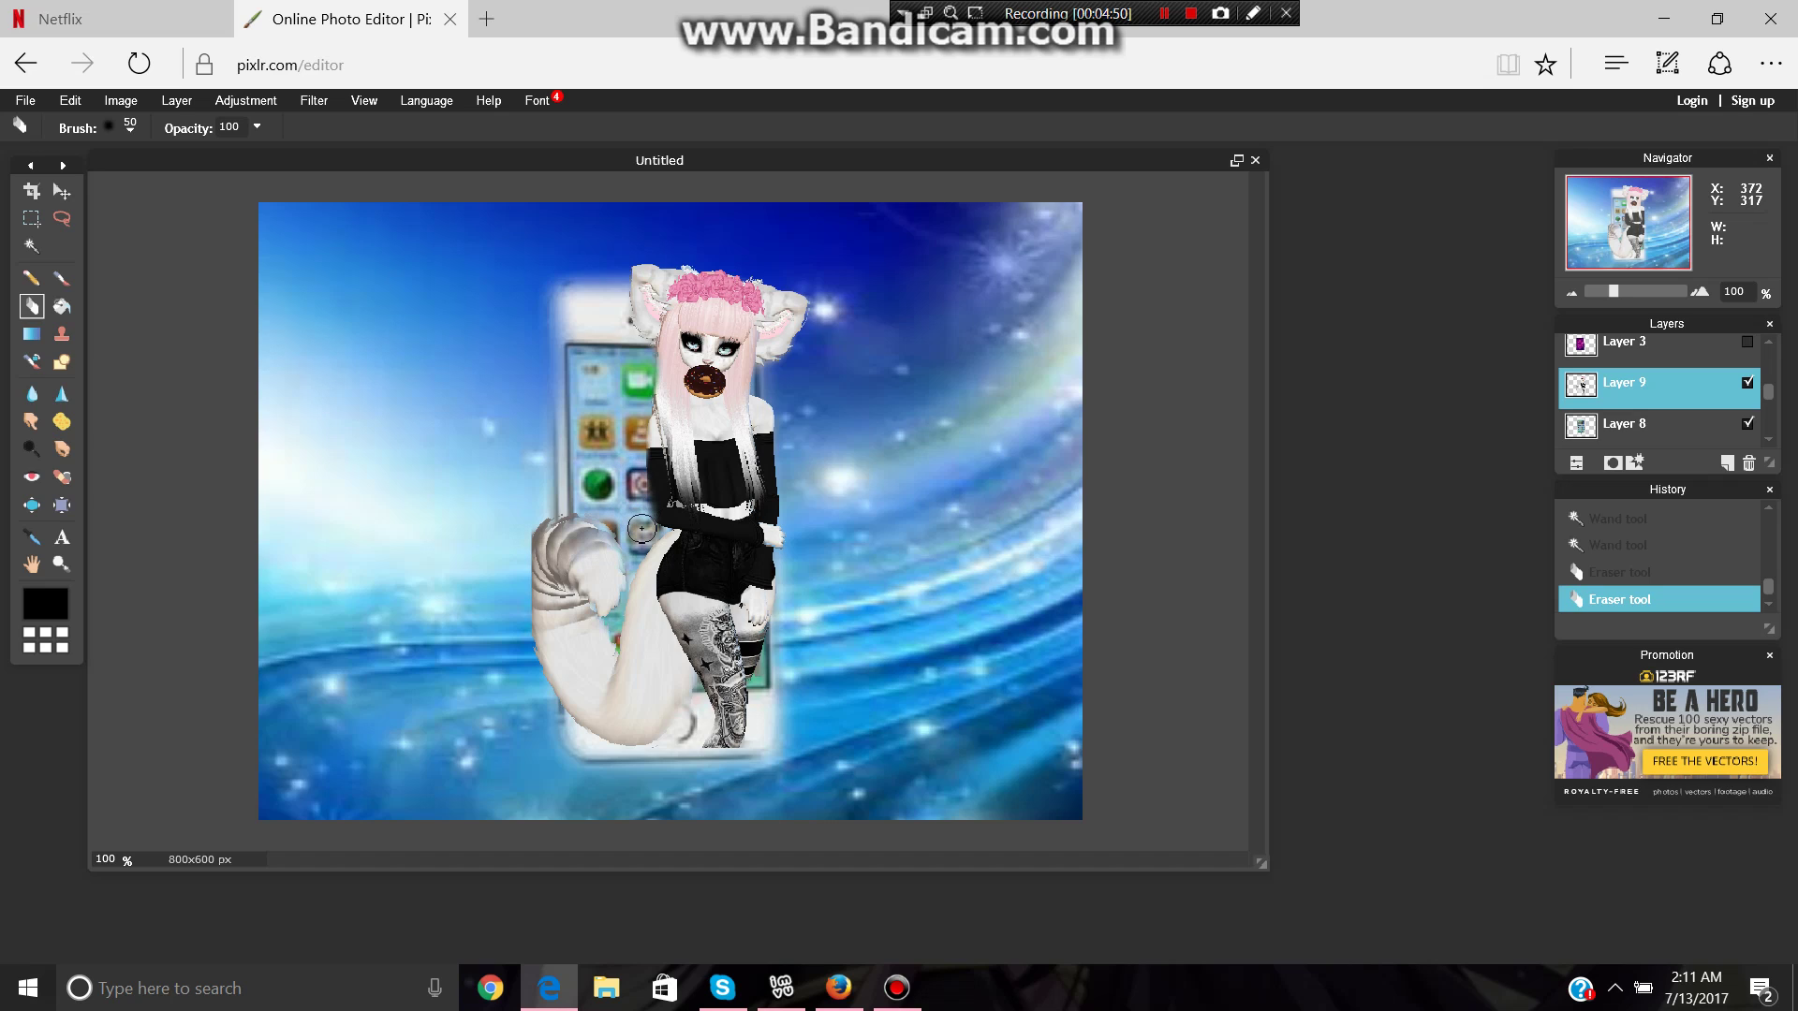
left_click(623, 529)
left_click(601, 487)
Free transform the character layer, shrinking and tilting it slightly to fit within the phone's screen, and apply the changes.
left_click(71, 100)
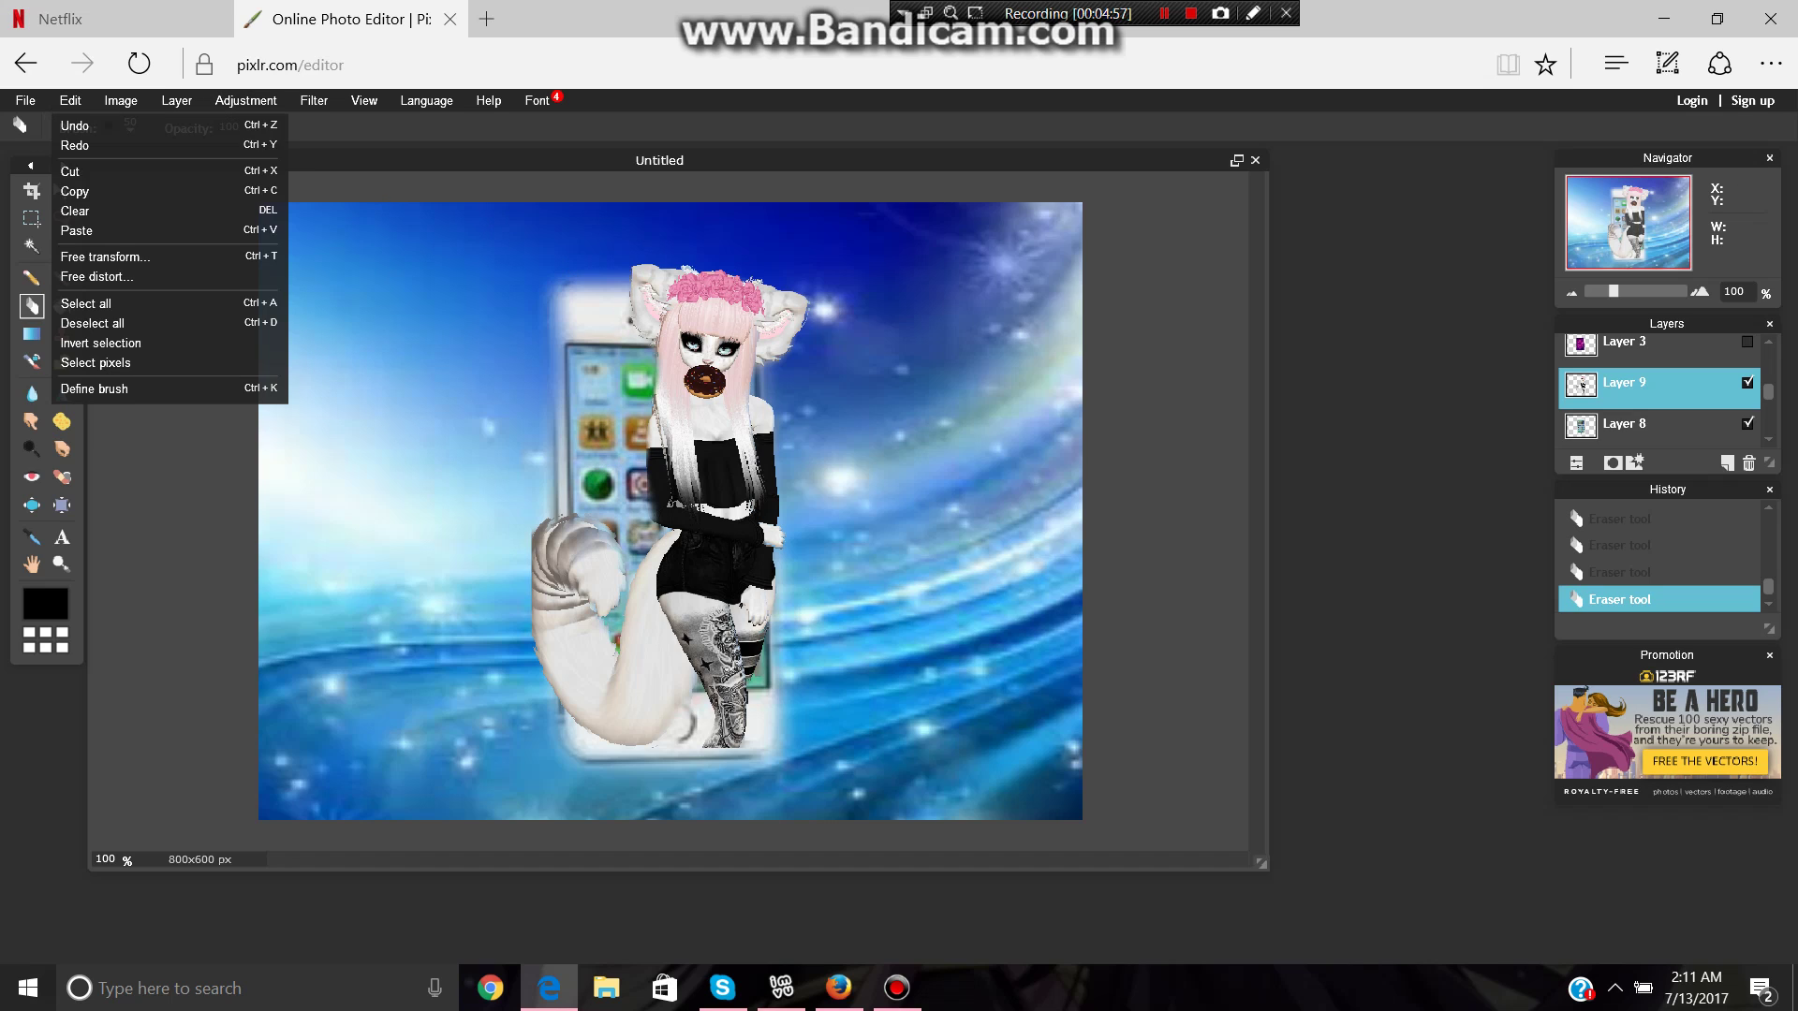
left_click(105, 256)
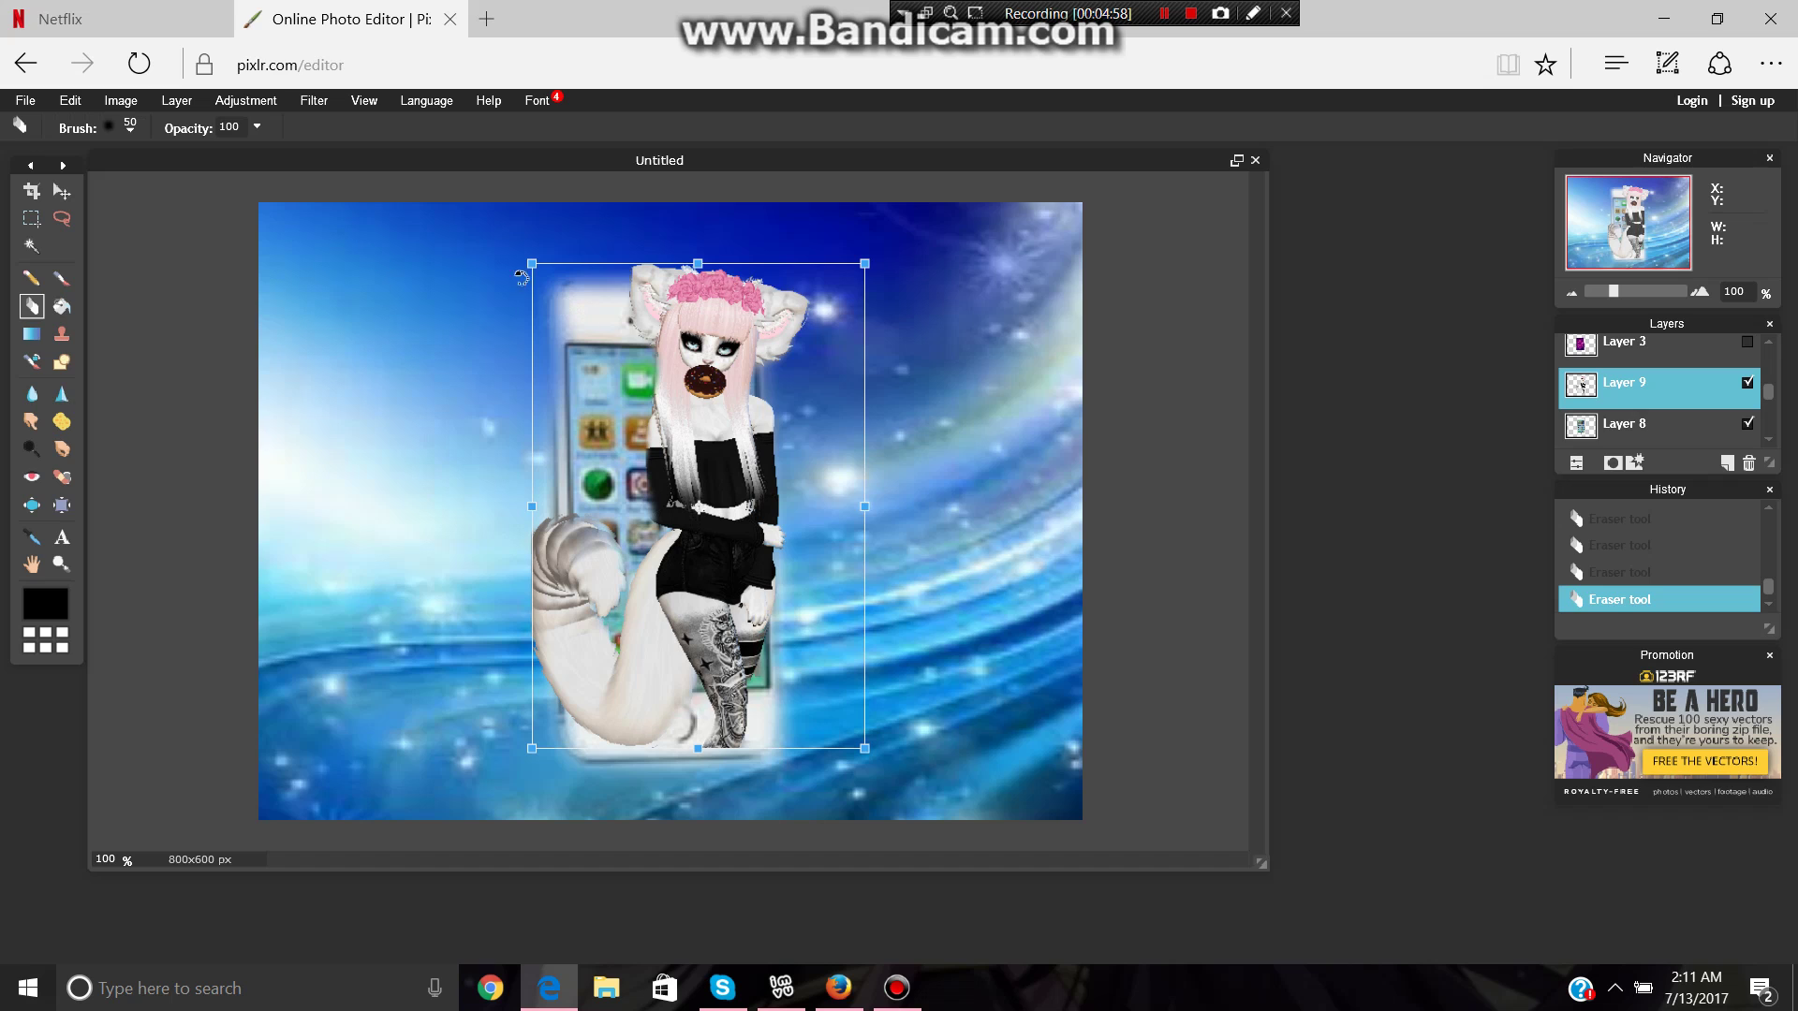
left_click_drag(533, 271, 575, 313)
left_click_drag(714, 387, 672, 389)
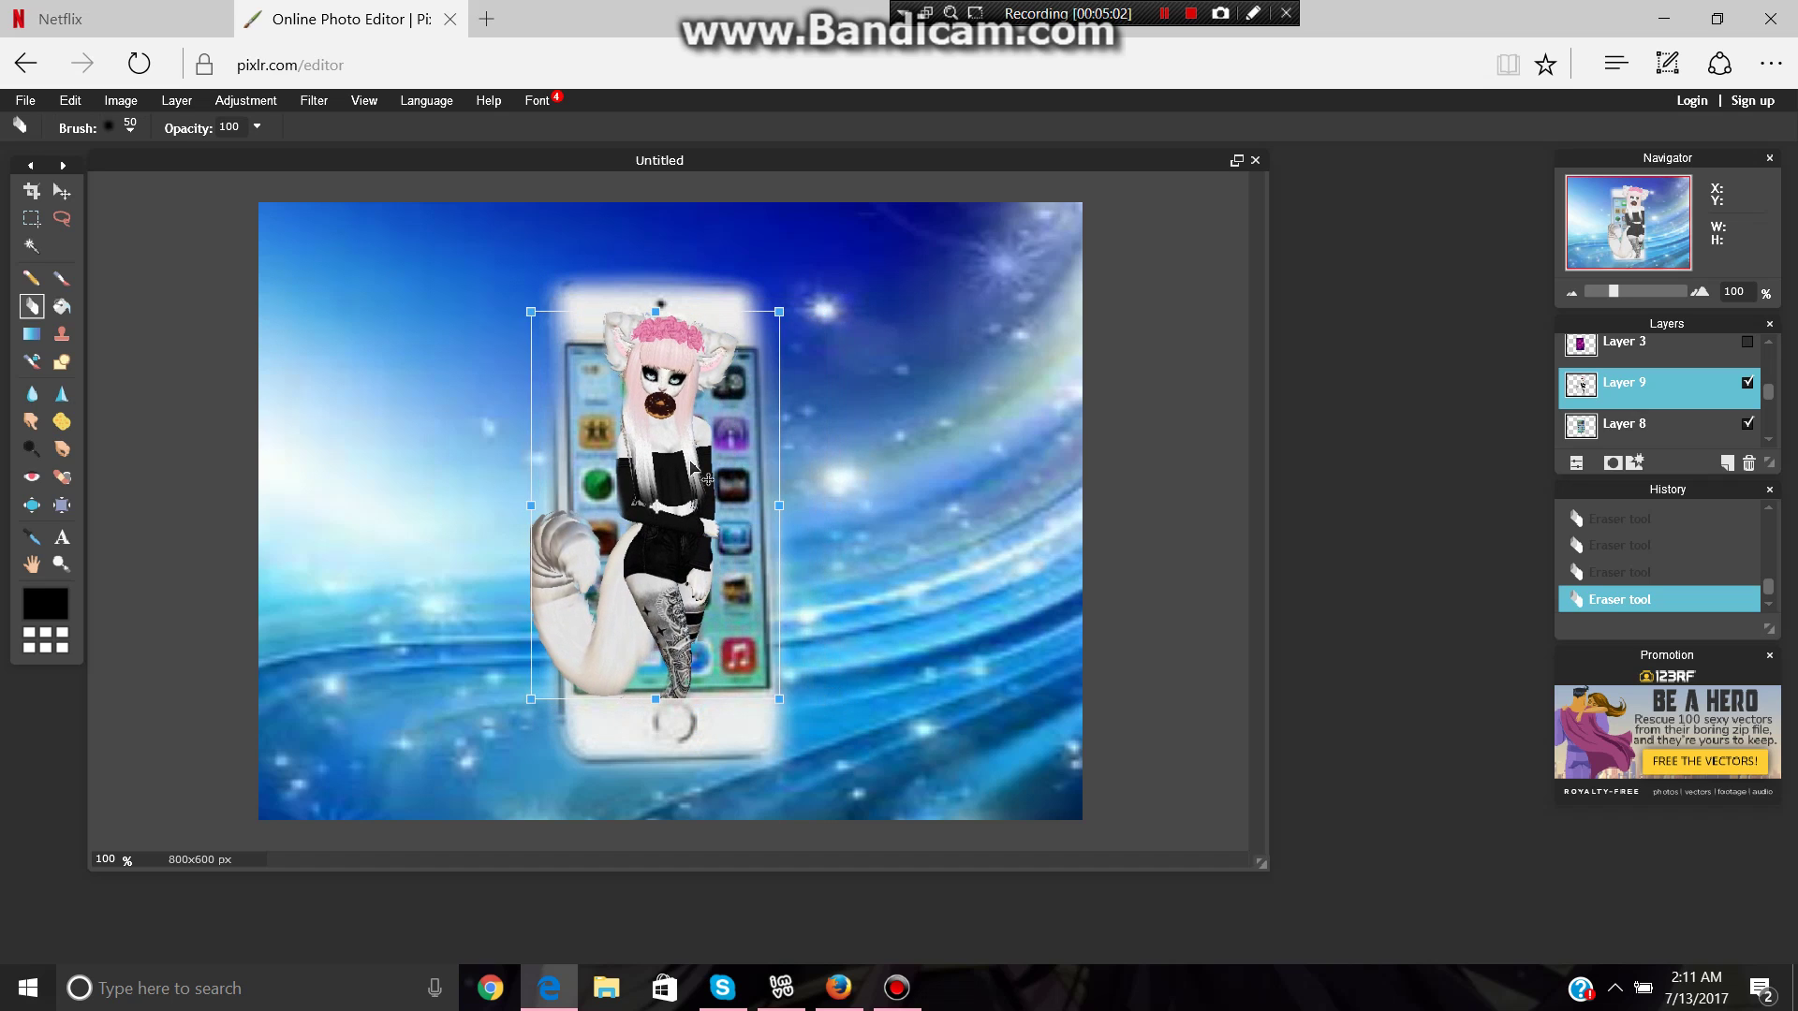
left_click_drag(657, 313, 658, 331)
left_click_drag(529, 334, 540, 345)
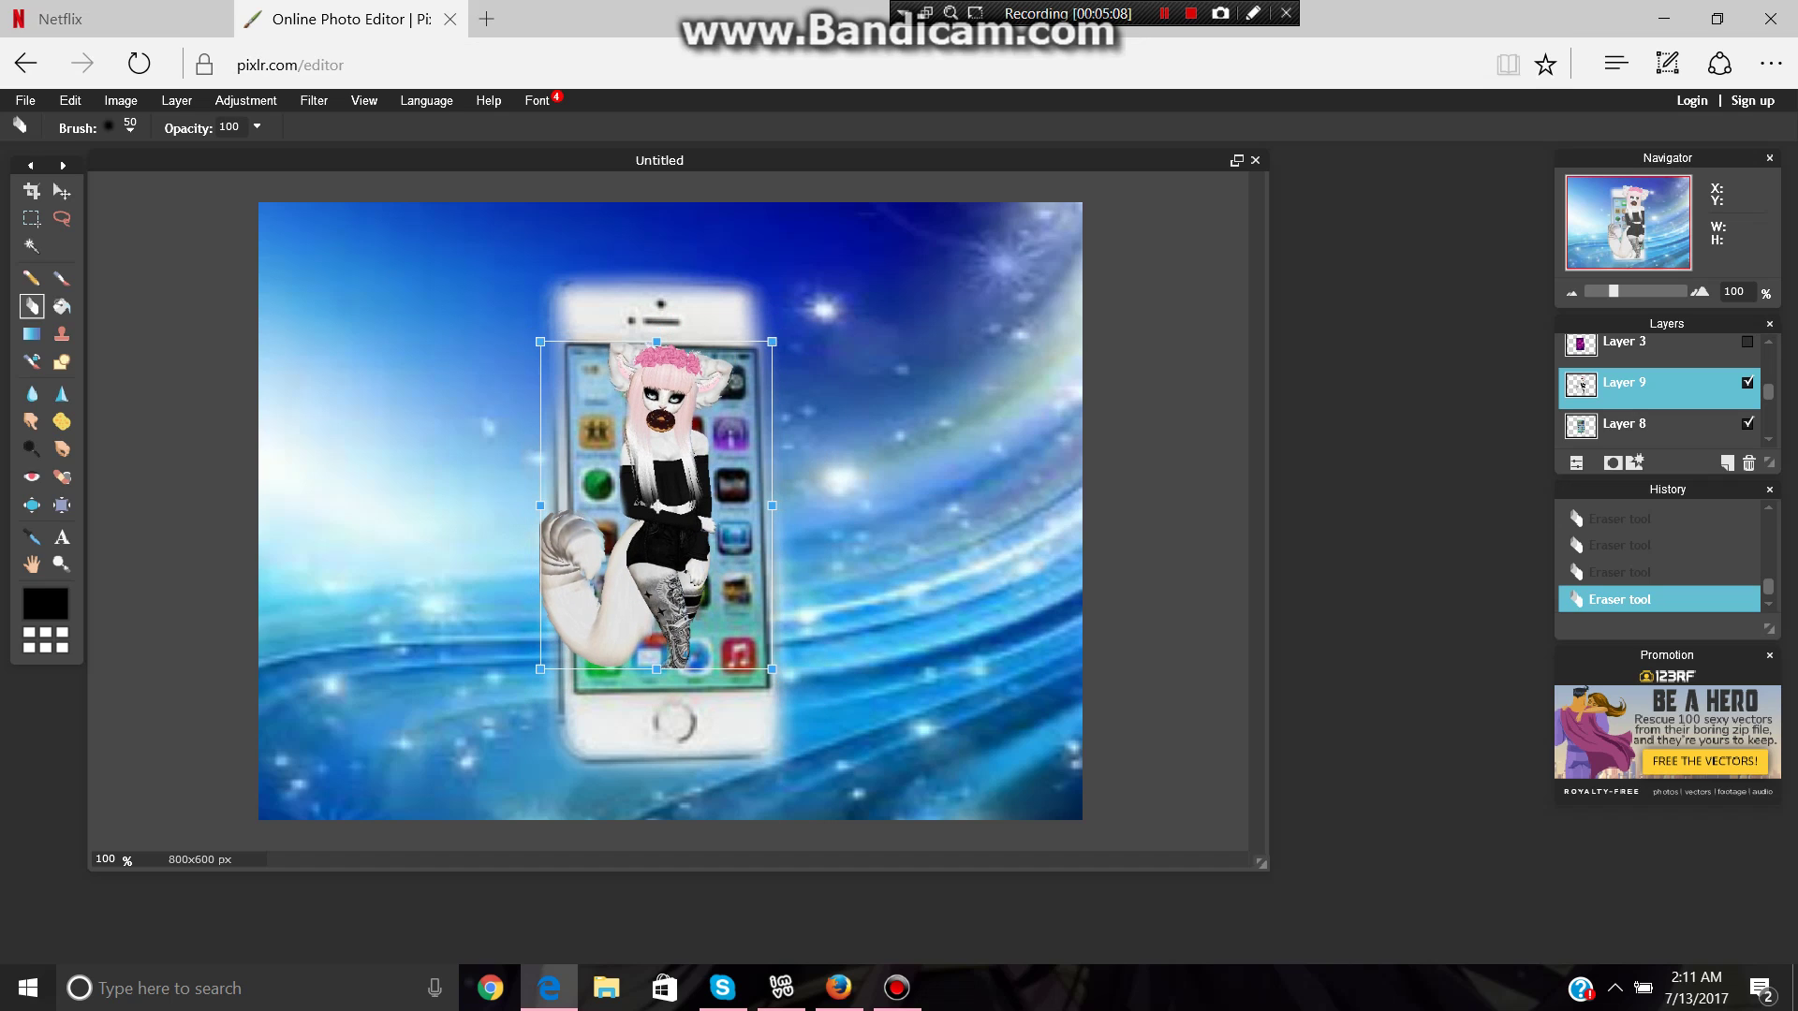
left_click_drag(784, 681, 805, 667)
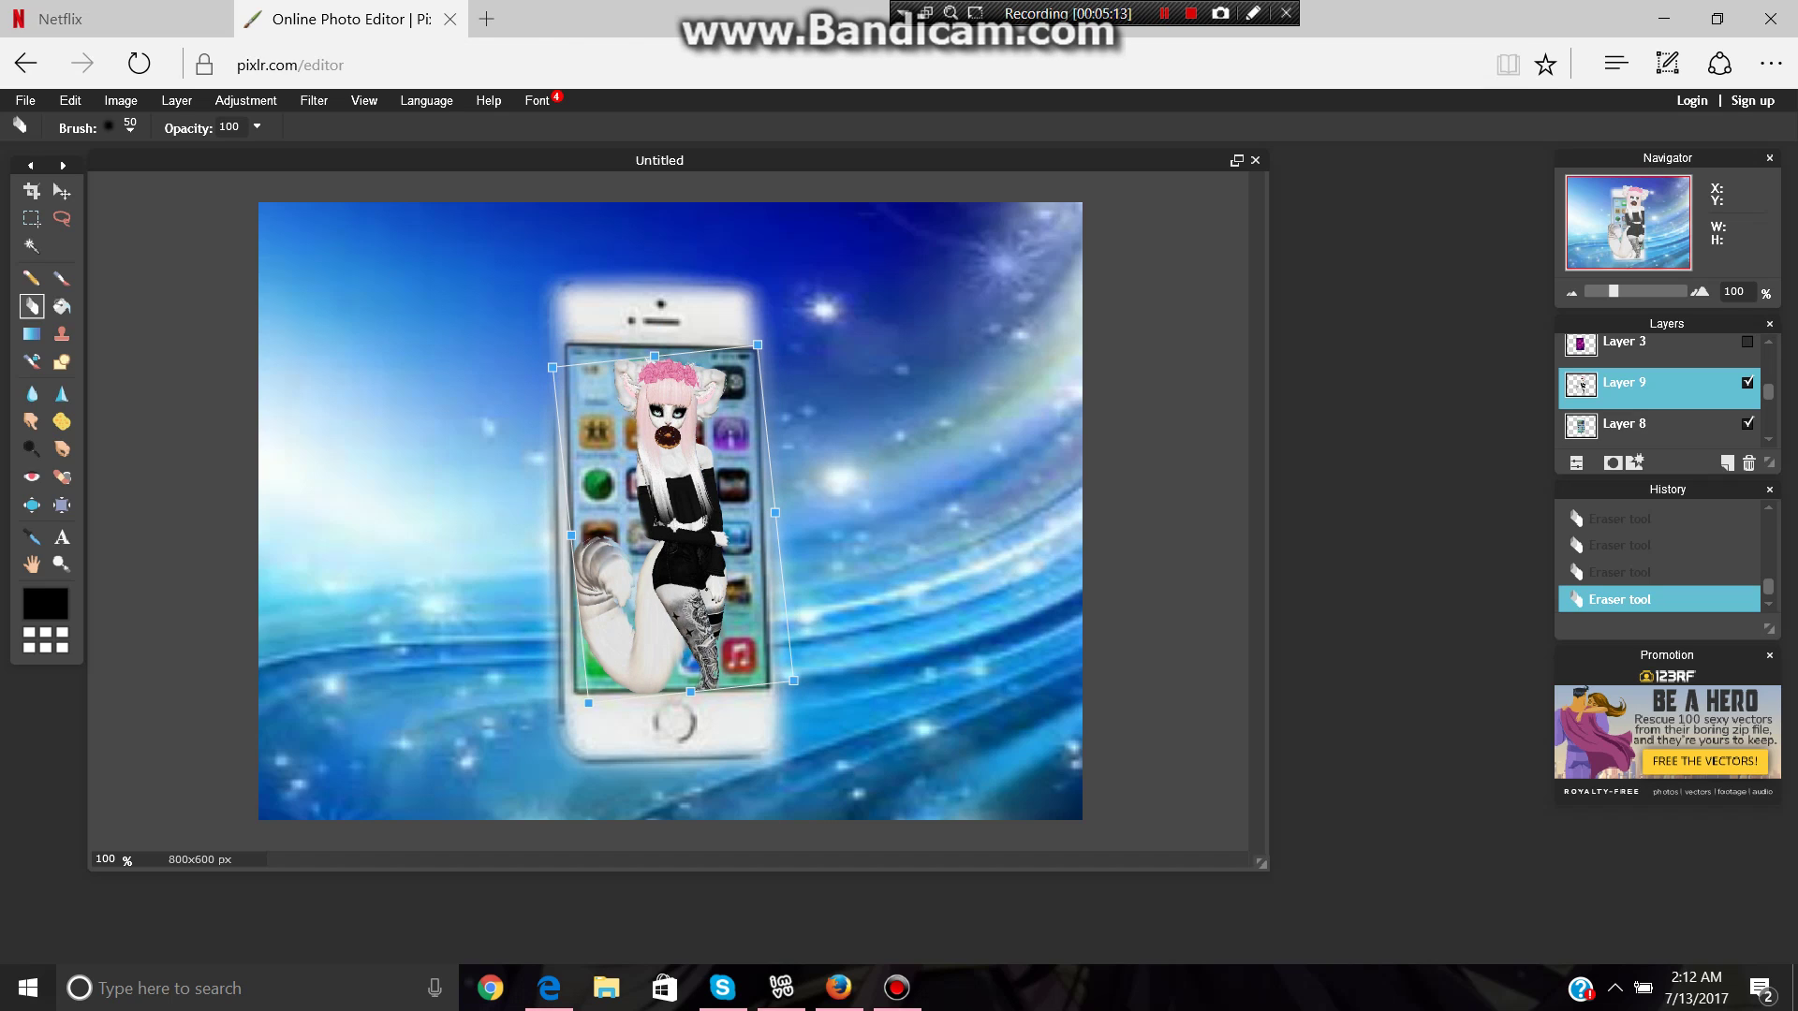
key("e")
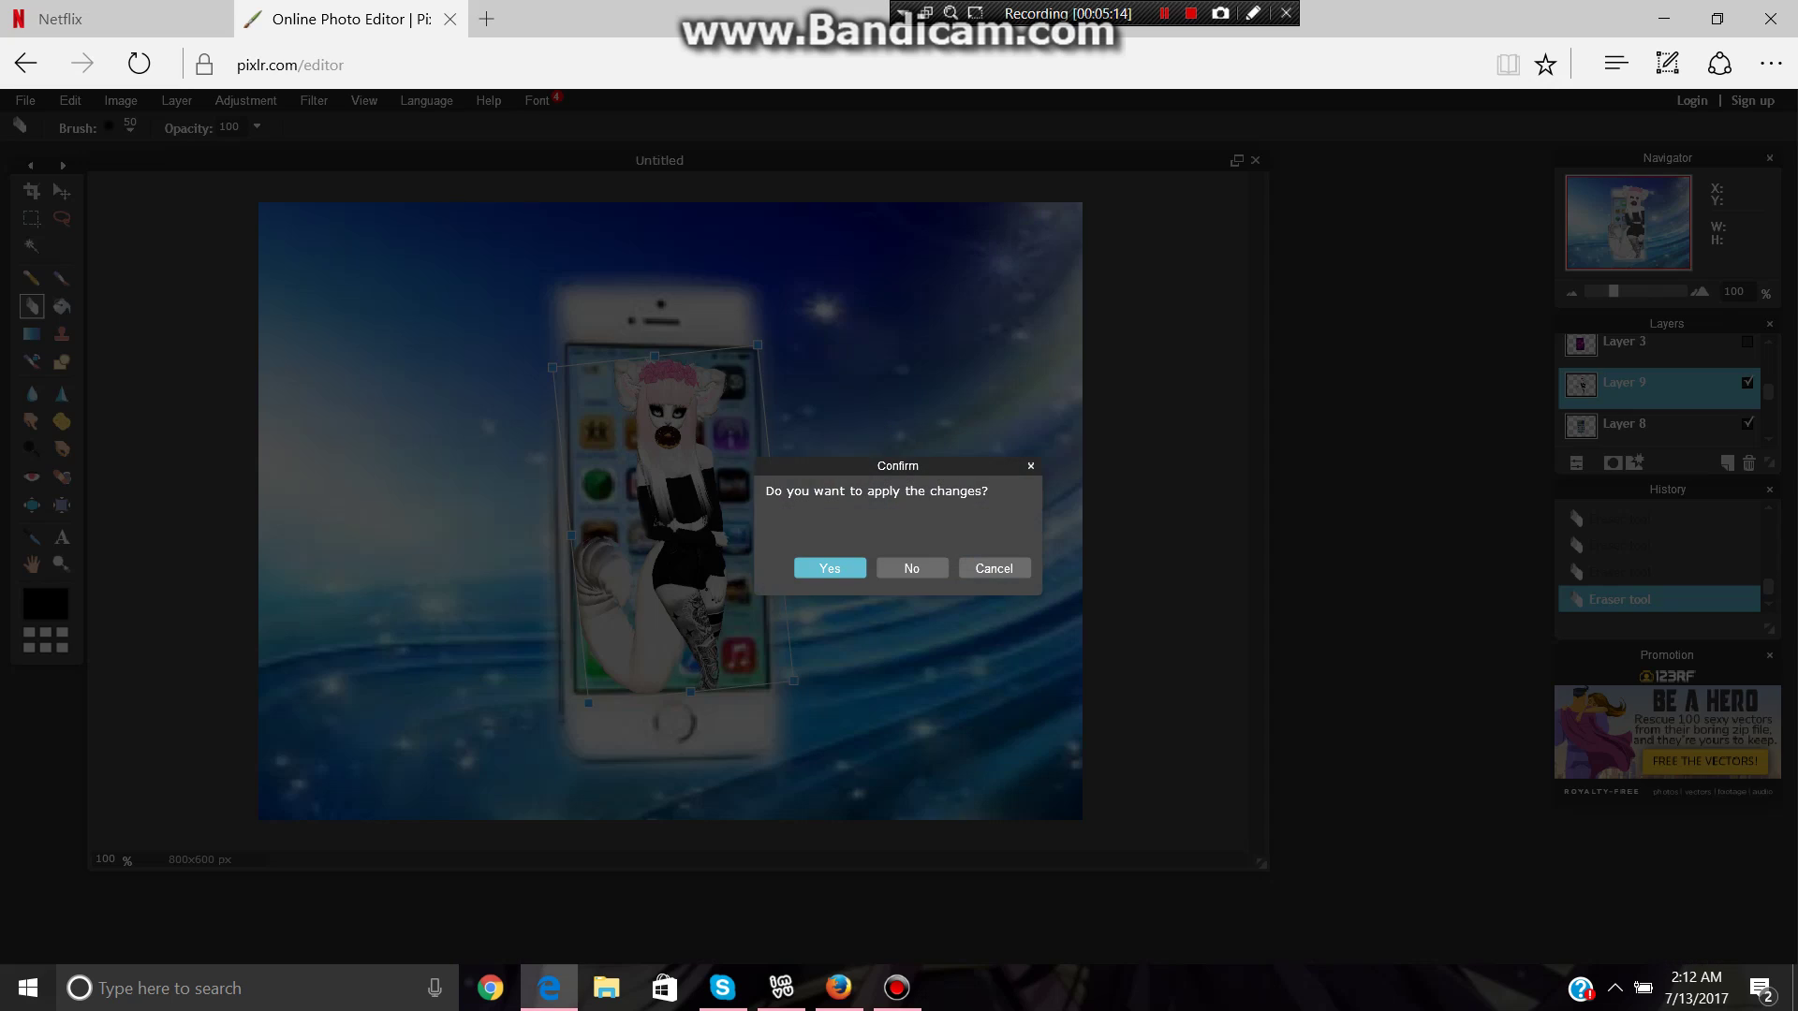
key("Return")
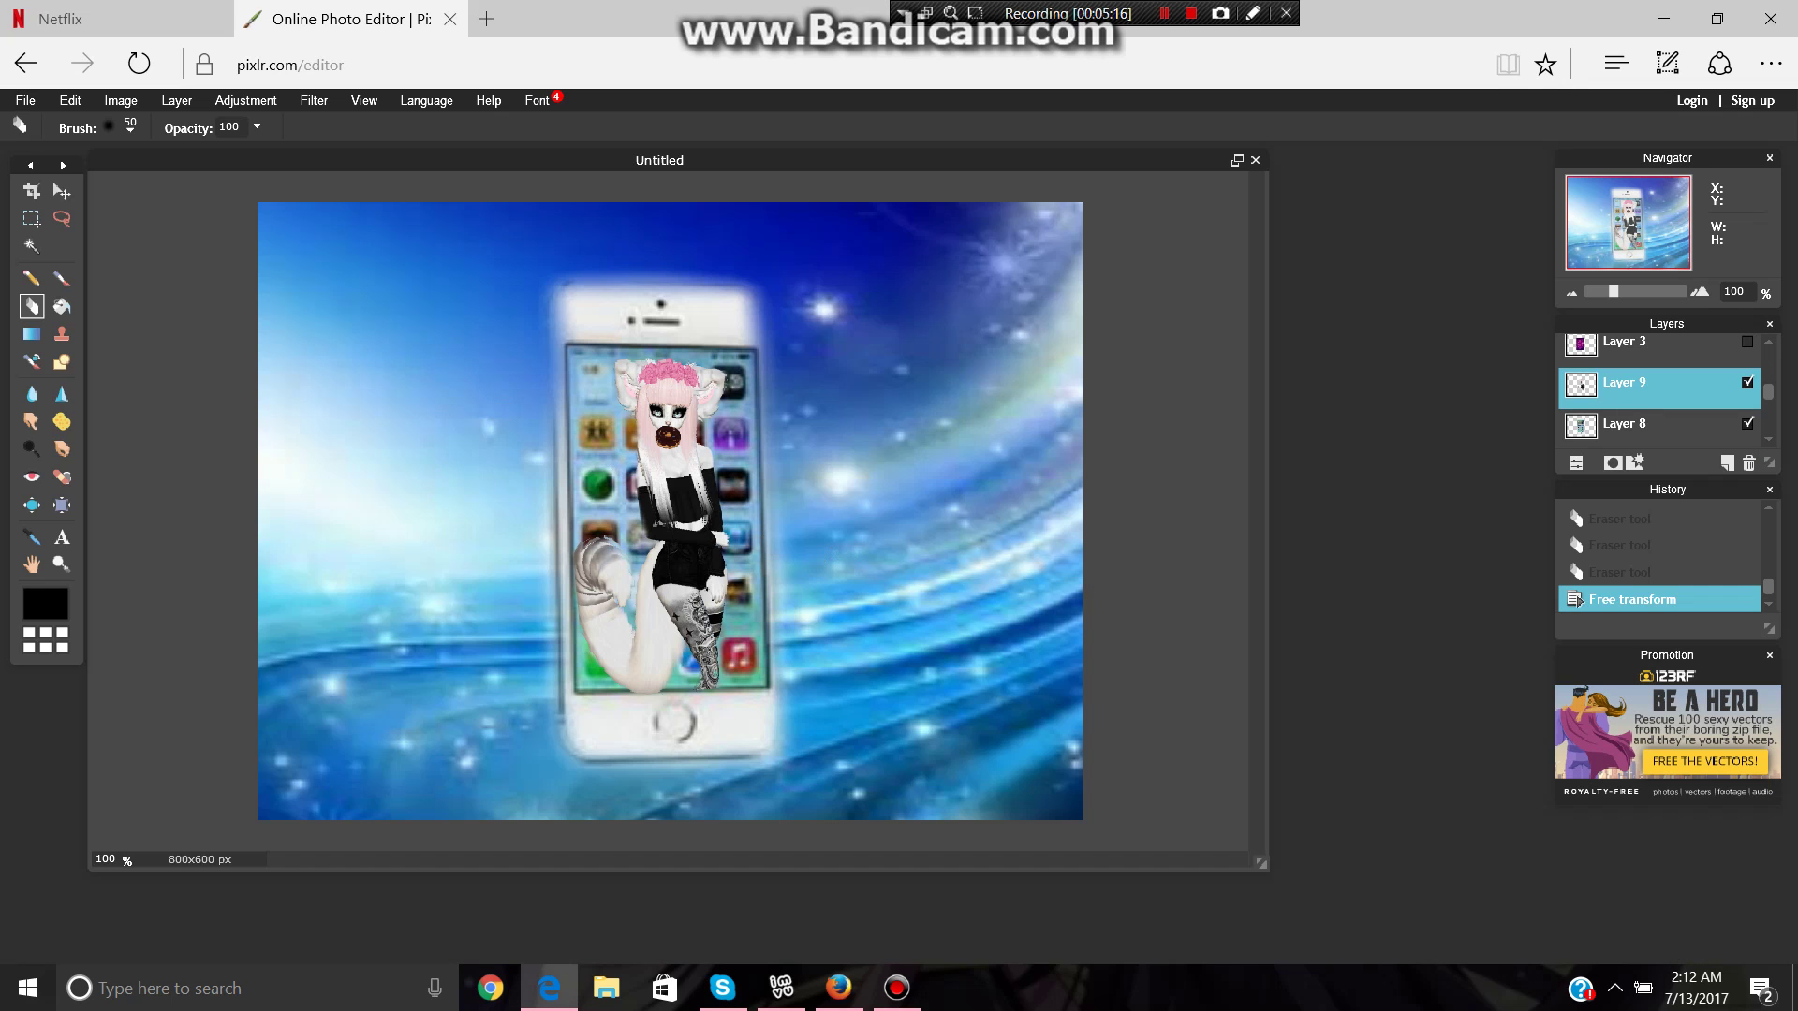
Open the image heart idk.jpg as a new layer.
left_click(176, 100)
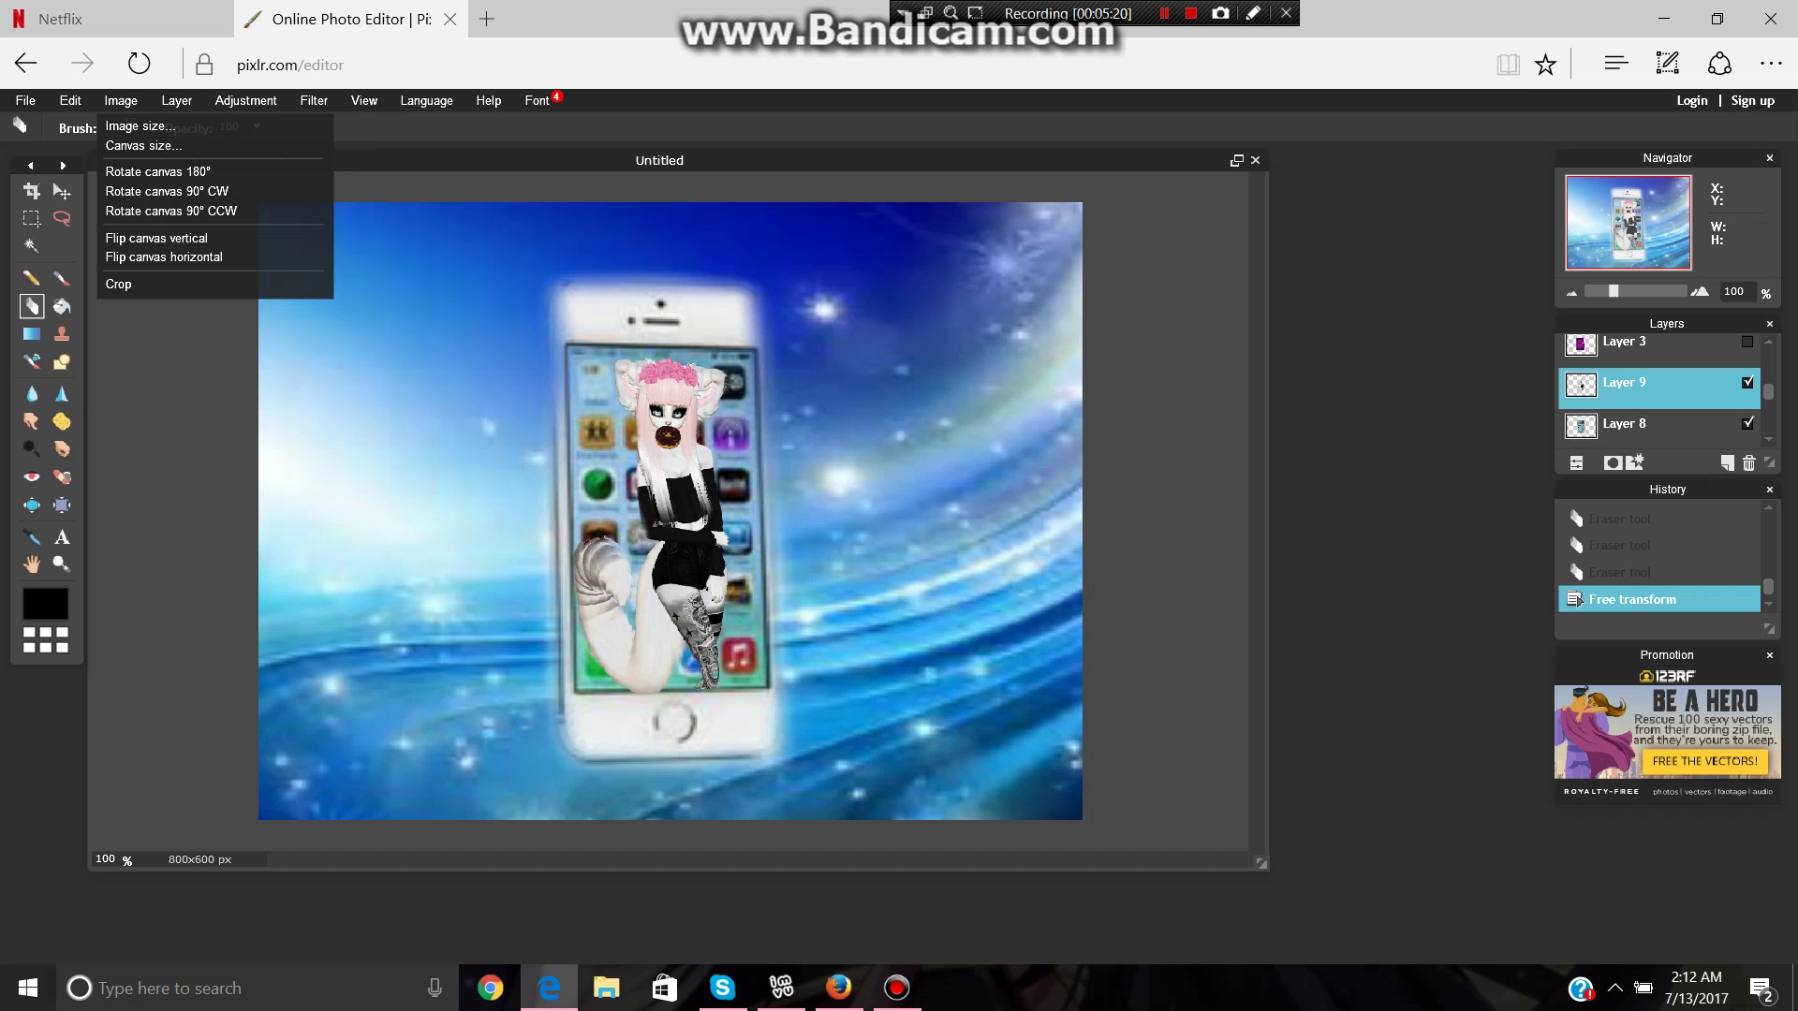
mouse_move(71, 100)
mouse_move(176, 100)
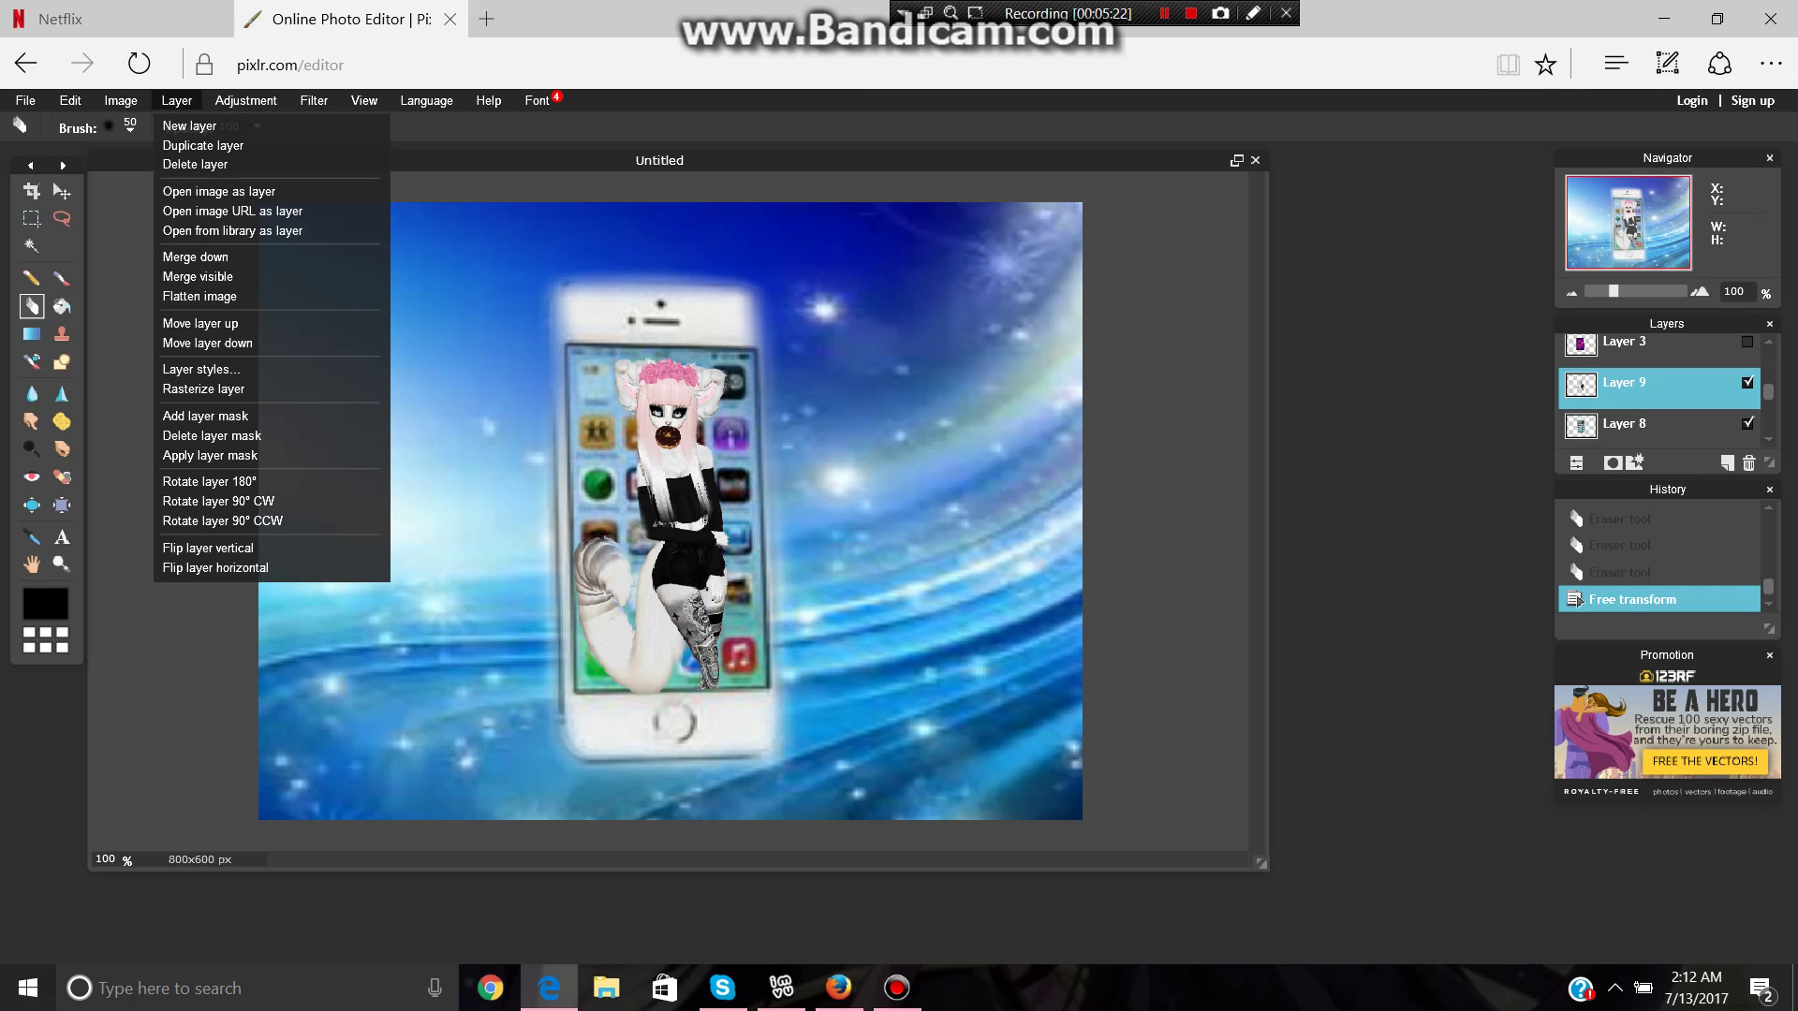
left_click(215, 191)
scroll(243, 337, "down", 10)
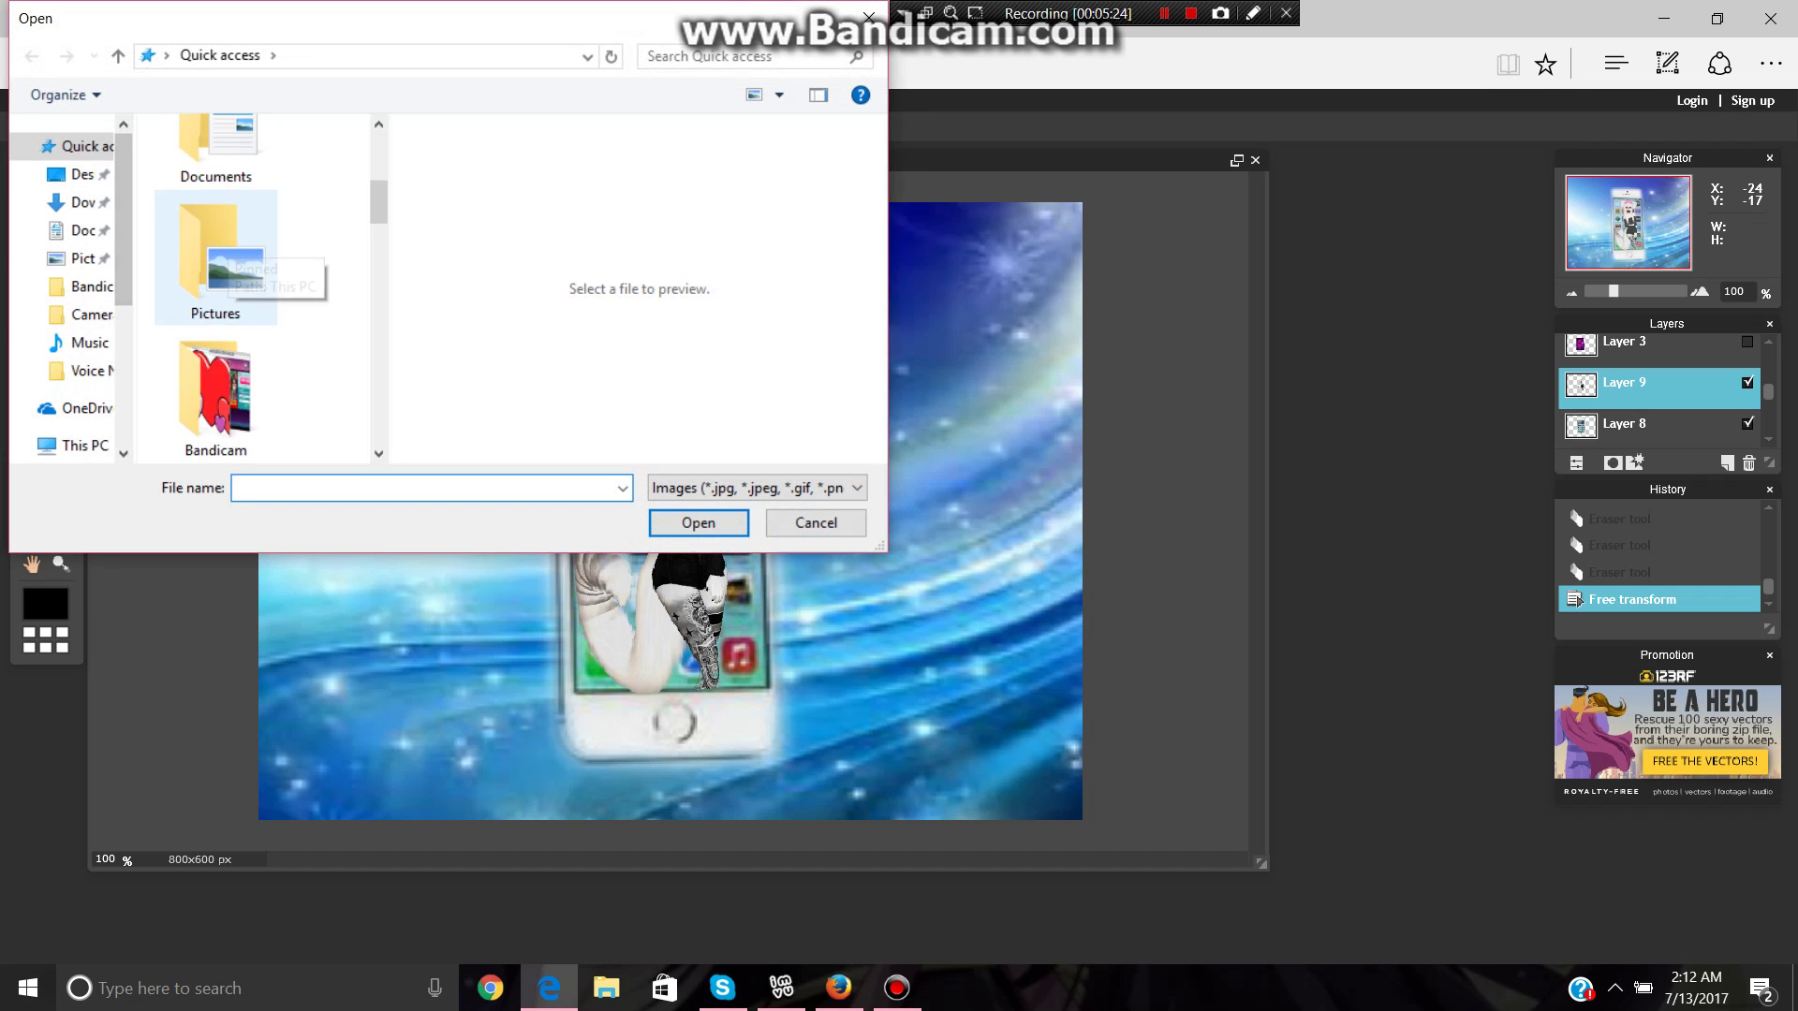
double_click(214, 271)
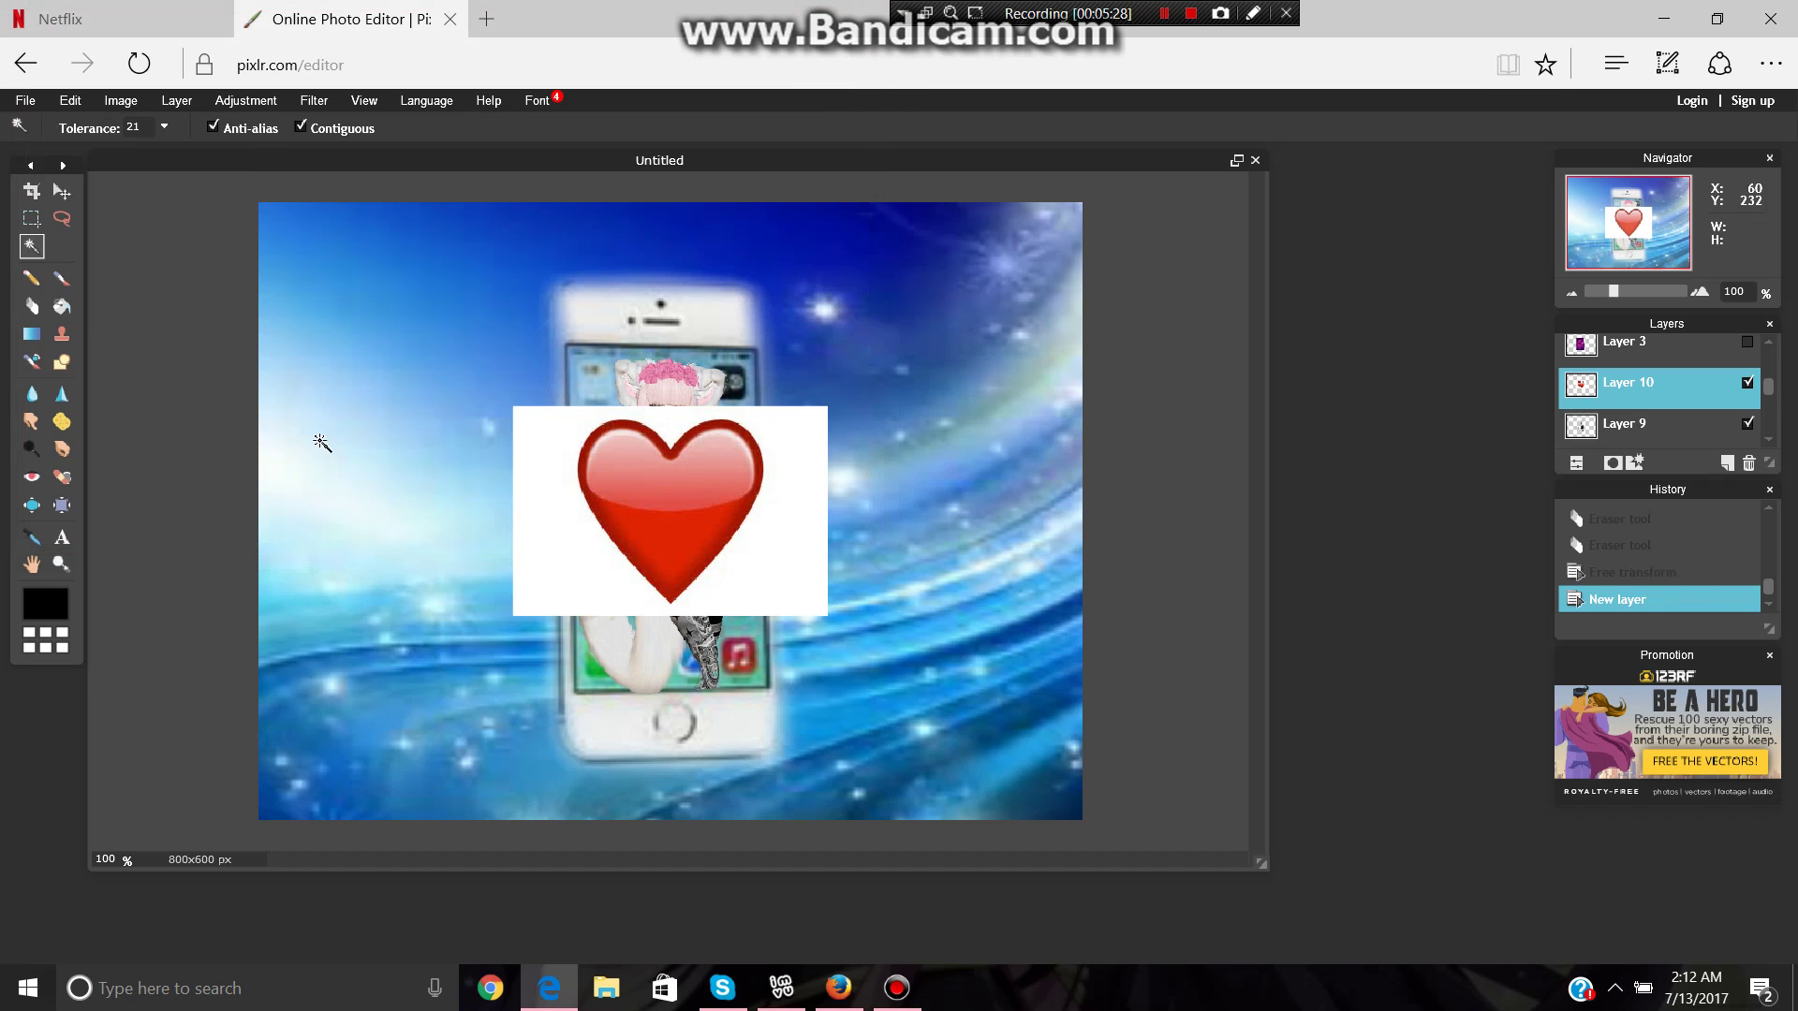
Select the white background around the heart with the Wand tool and remove it with the Eraser.
left_click(520, 519)
left_click(31, 306)
mouse_move(445, 605)
left_mouse_down()
mouse_move(516, 538)
mouse_move(532, 589)
mouse_move(517, 398)
mouse_move(553, 375)
mouse_move(589, 541)
mouse_move(643, 602)
mouse_move(569, 525)
mouse_move(551, 607)
mouse_move(856, 571)
mouse_move(839, 610)
mouse_move(763, 602)
mouse_move(833, 512)
mouse_move(839, 454)
mouse_move(827, 490)
mouse_move(809, 449)
mouse_move(748, 576)
mouse_move(825, 646)
mouse_move(834, 540)
mouse_move(759, 602)
mouse_move(790, 390)
mouse_move(788, 421)
mouse_move(746, 418)
mouse_move(788, 452)
mouse_move(755, 393)
mouse_move(588, 430)
mouse_move(610, 408)
mouse_move(538, 440)
left_mouse_up()
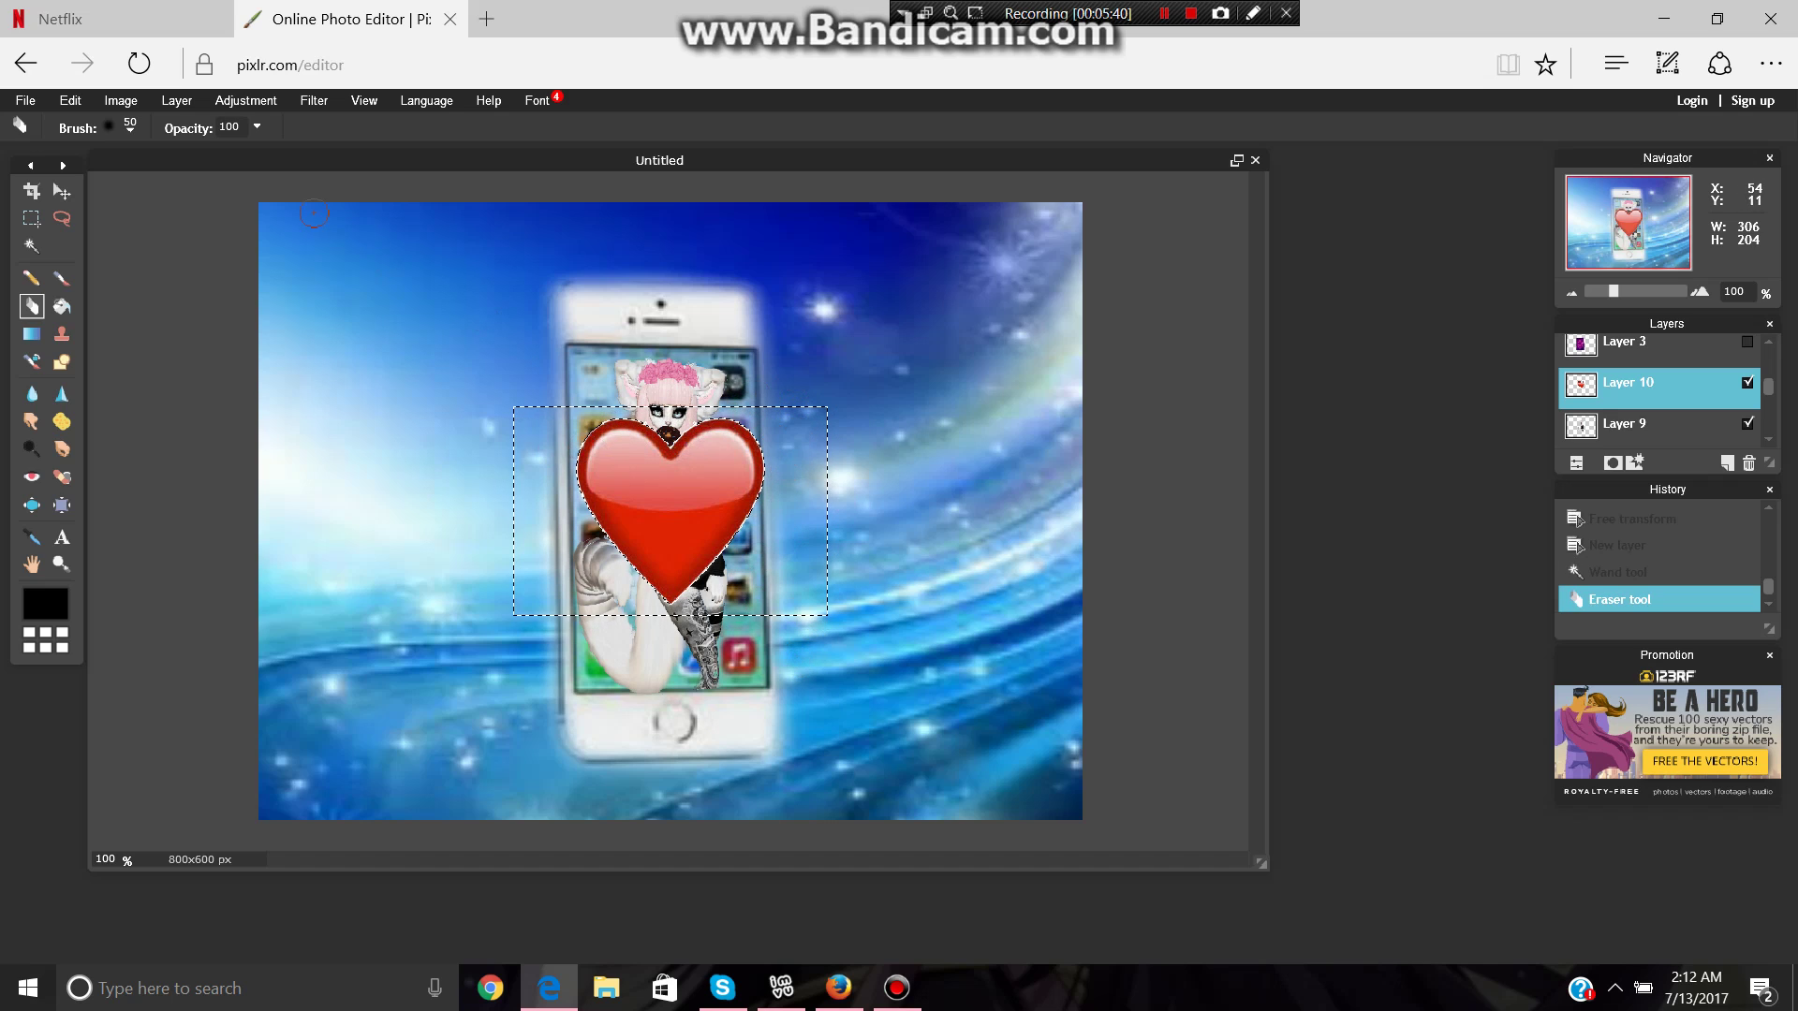
Free transform the cut-out heart, shifting it slightly to the right, and apply the changes.
left_click(70, 100)
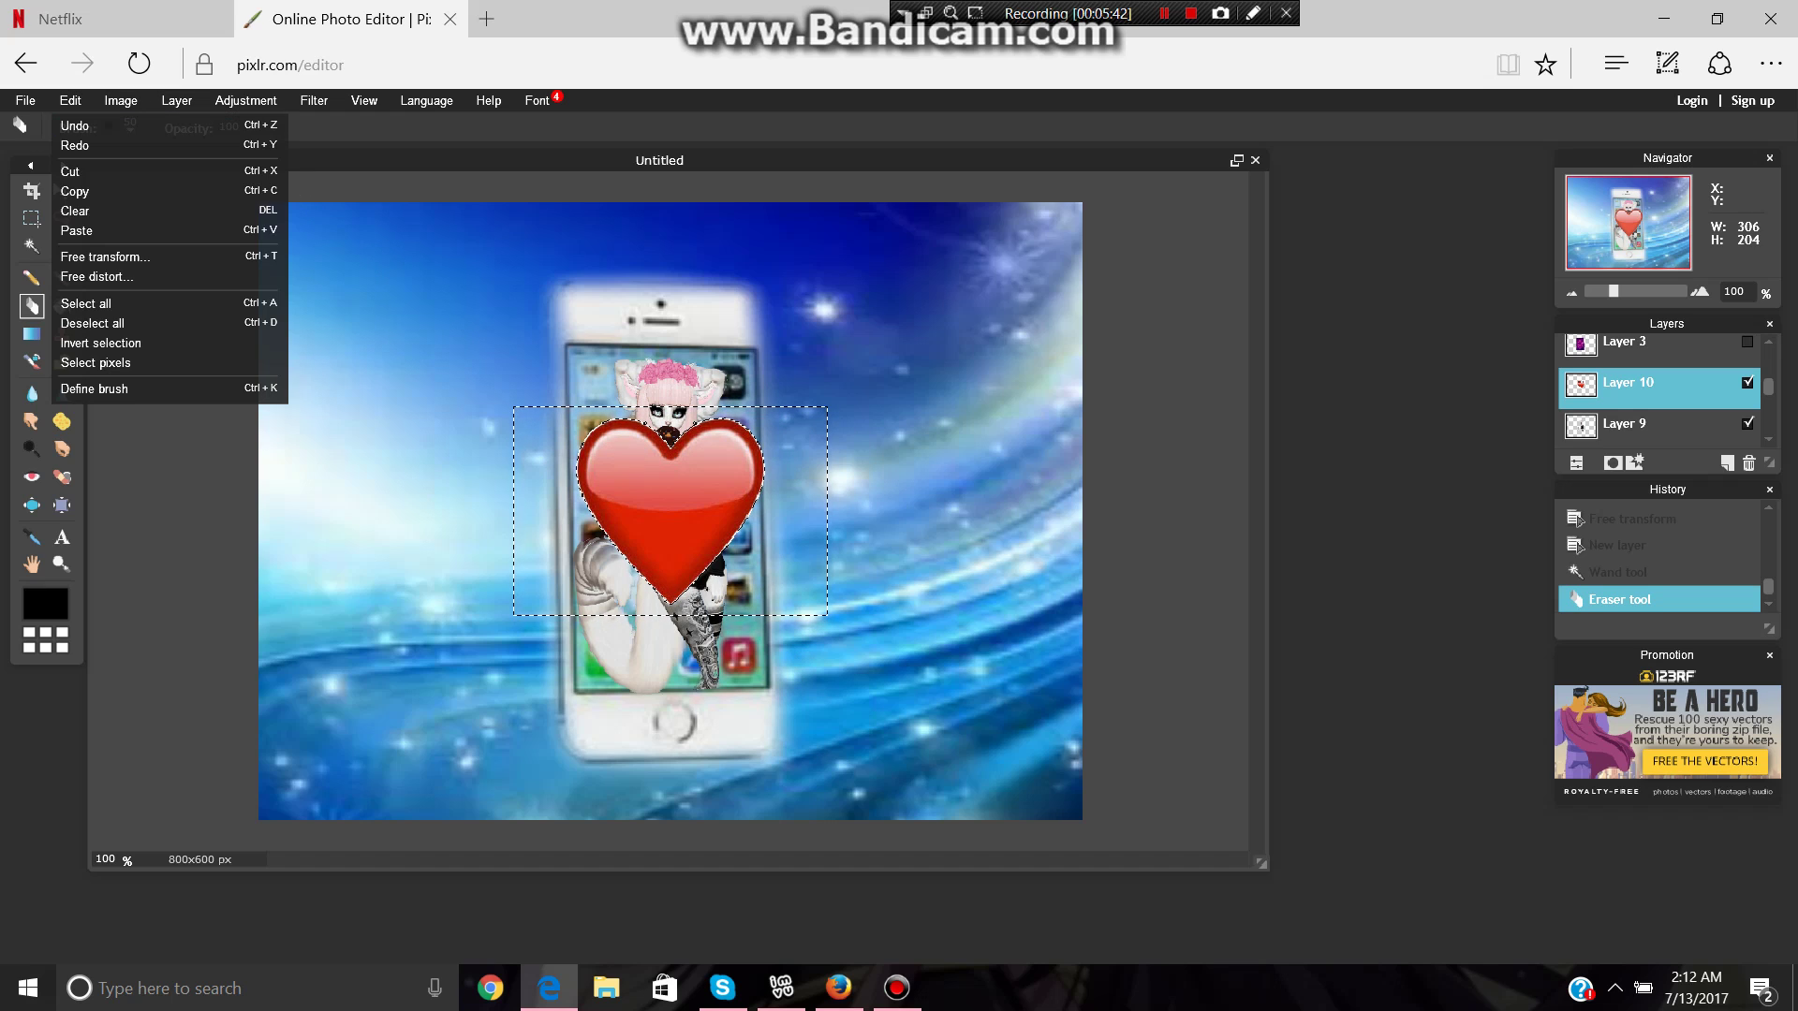
left_click(103, 257)
left_click_drag(607, 547, 667, 553)
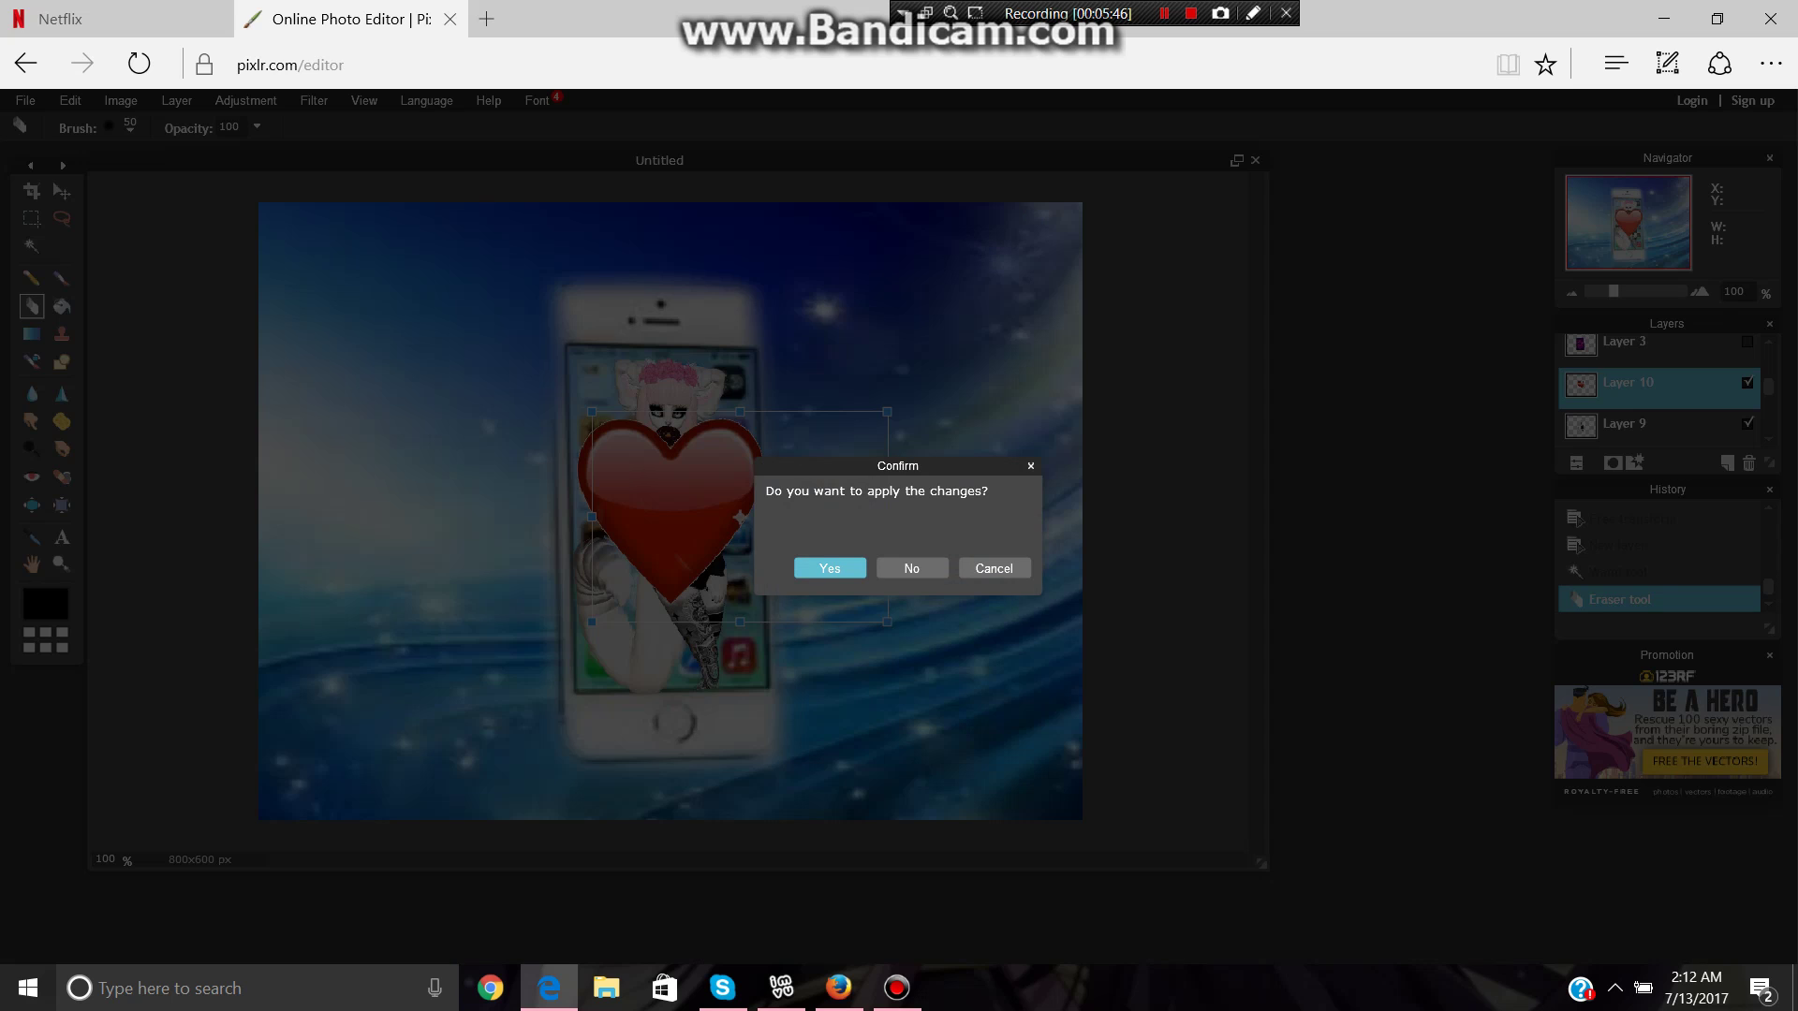
left_click(810, 570)
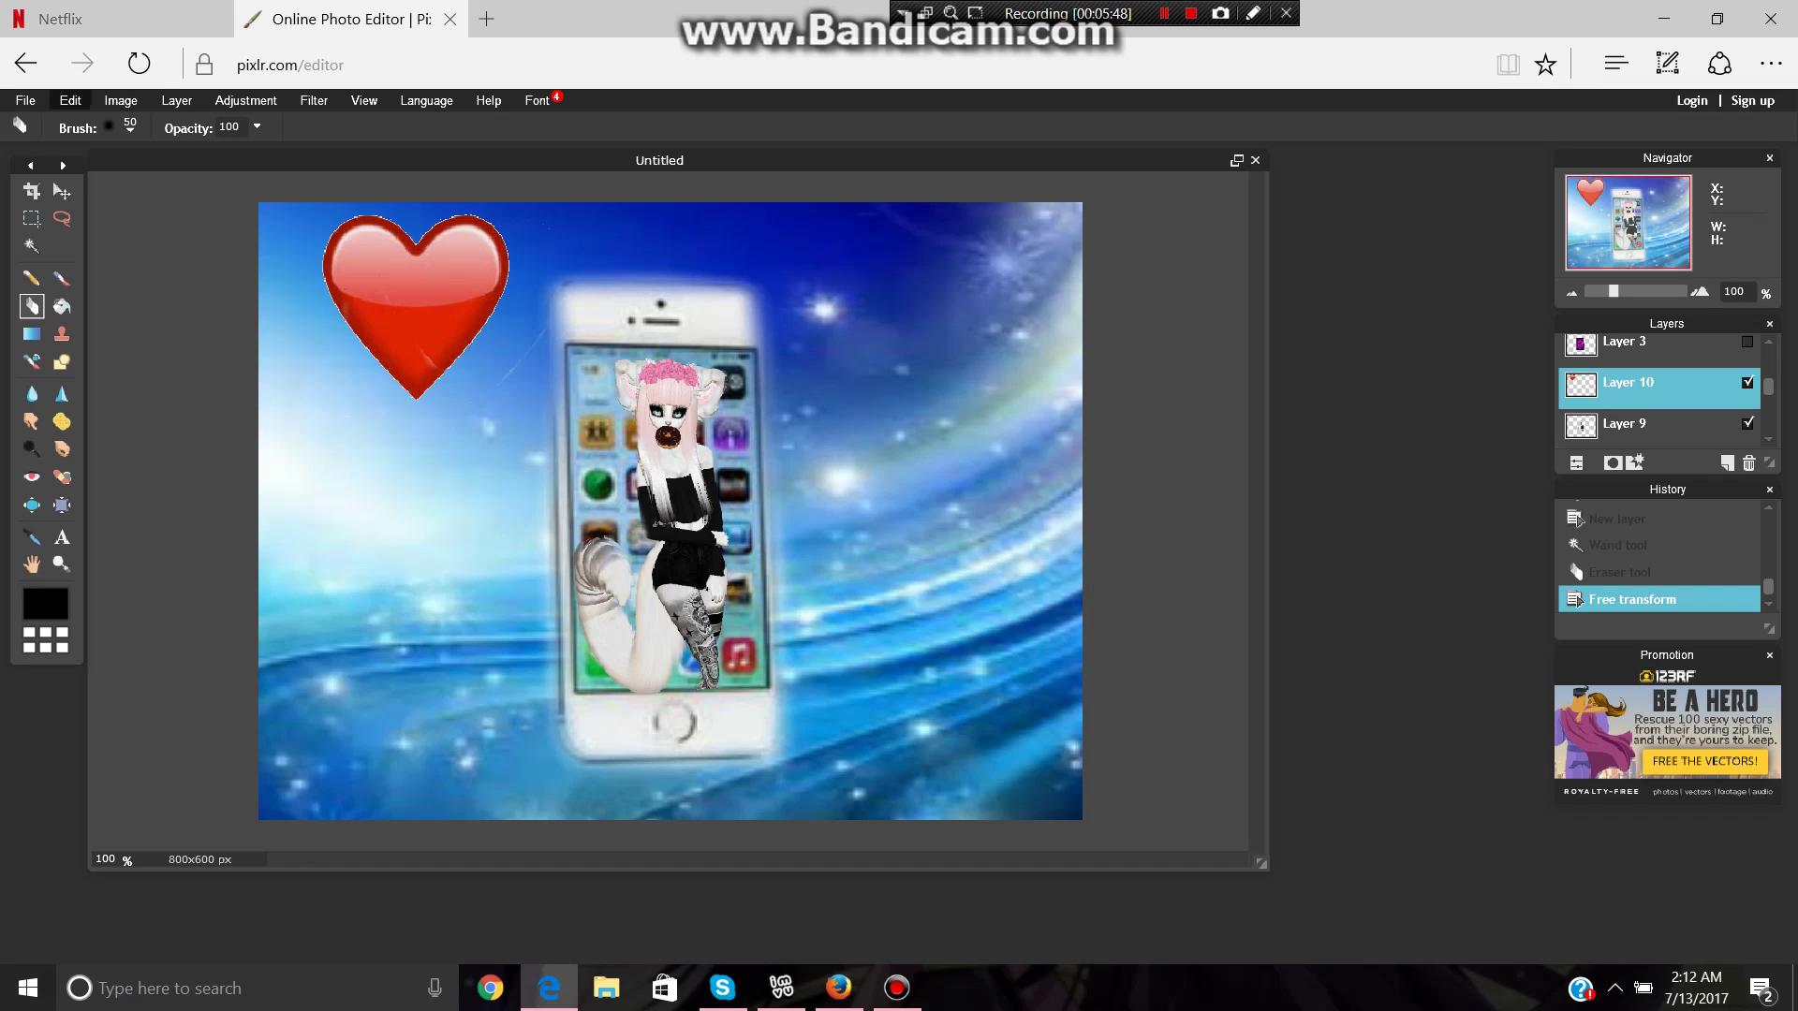
Free transform the heart again, shrinking and tilting it onto the phone's upper-left corner, and apply the changes.
left_click(70, 100)
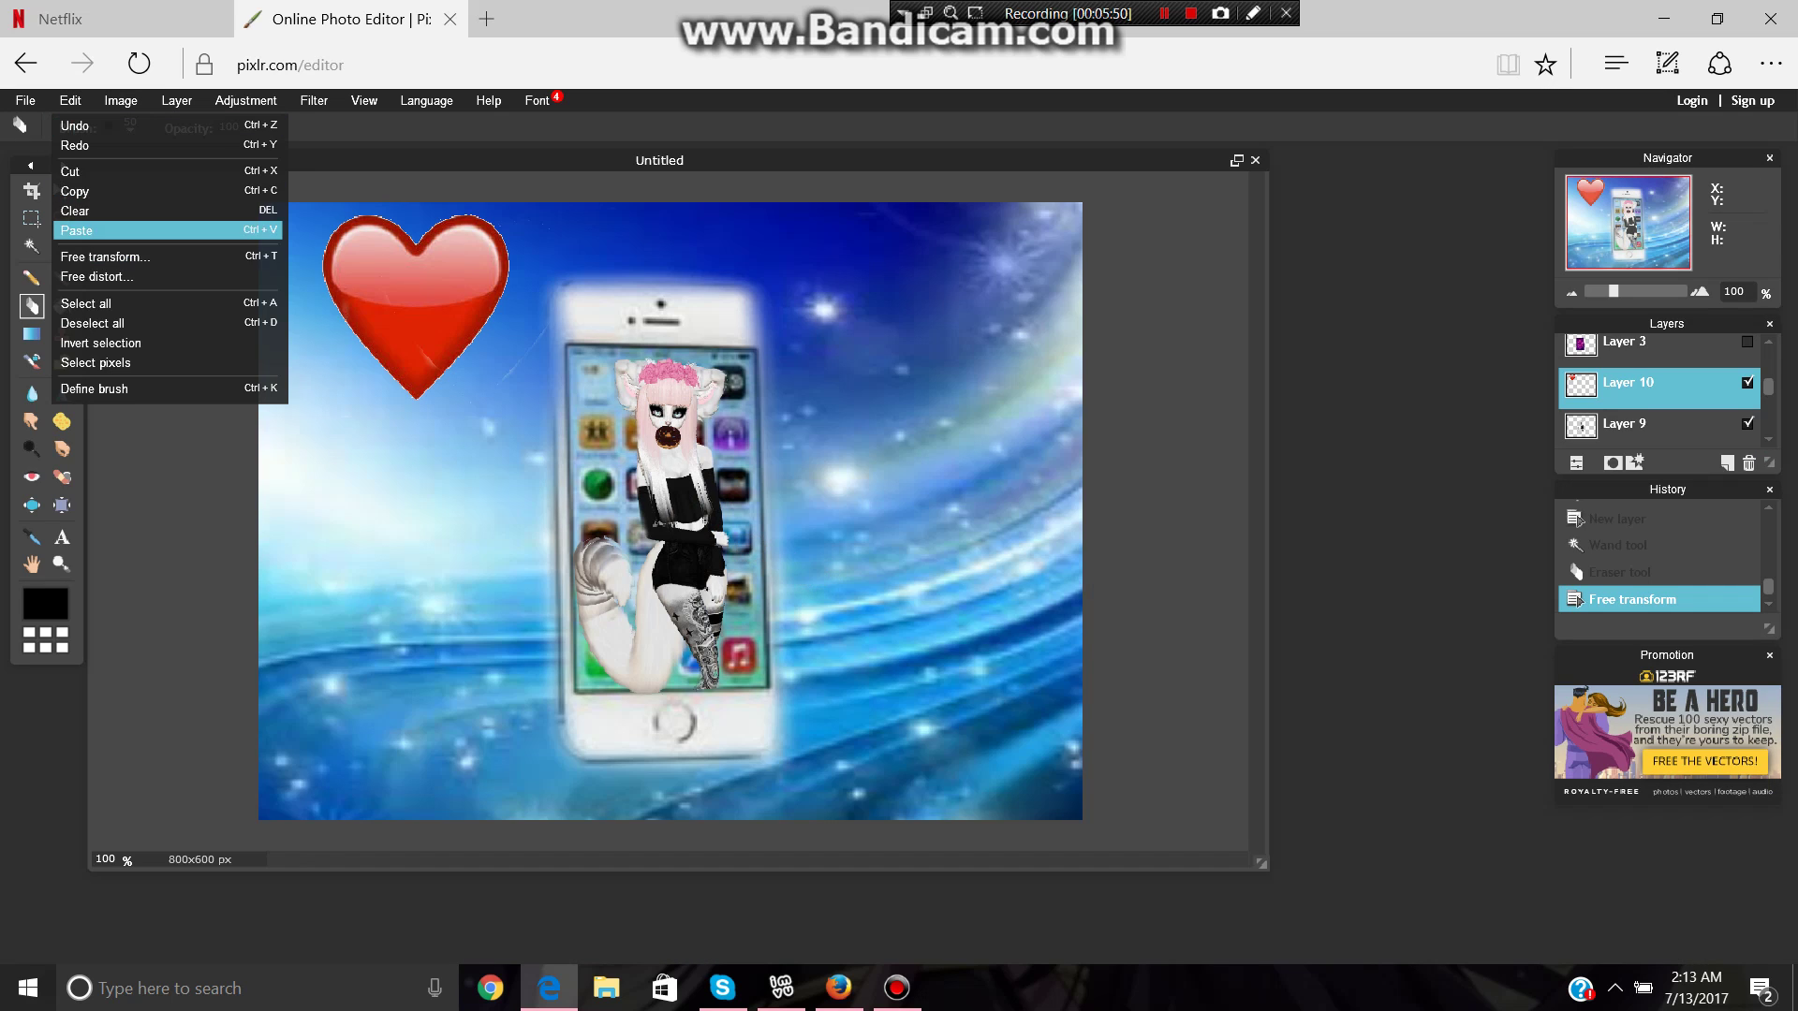
left_click(93, 257)
left_click_drag(356, 309, 477, 396)
left_click_drag(447, 296, 594, 348)
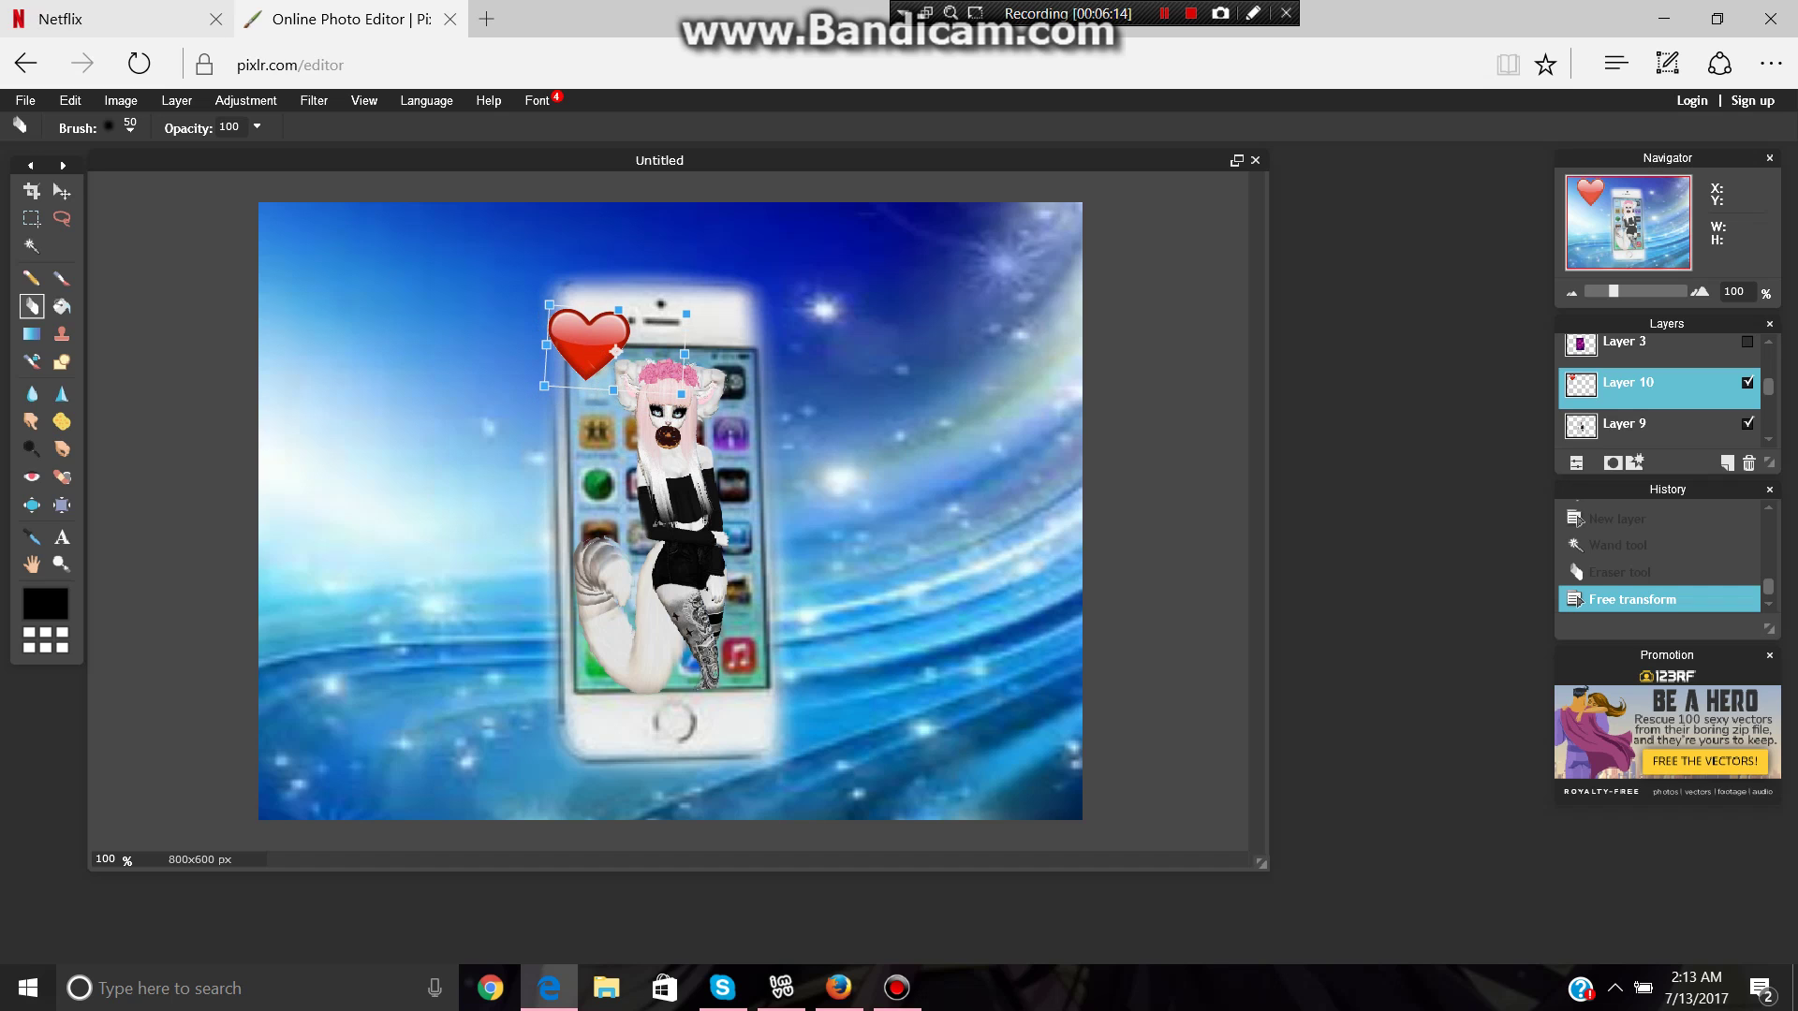
key("v")
key("Return")
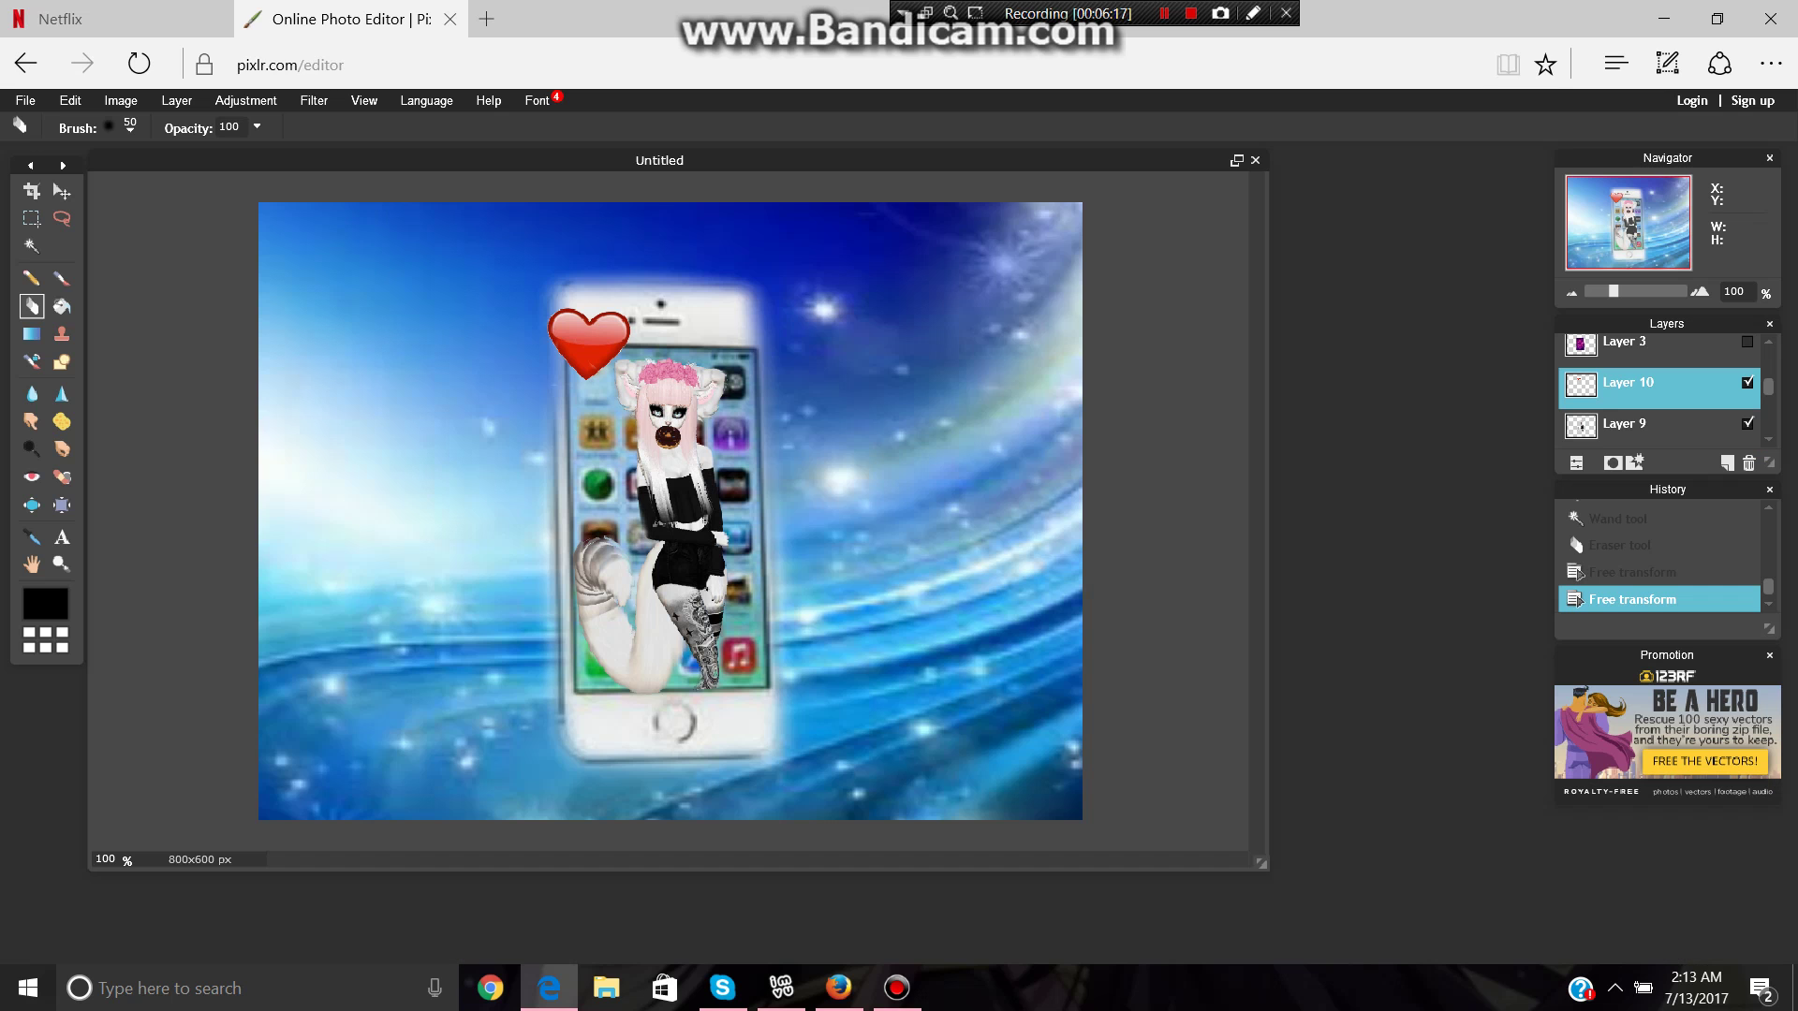
Open the smiling emoji image idkk .jpg as a new layer.
left_click(177, 100)
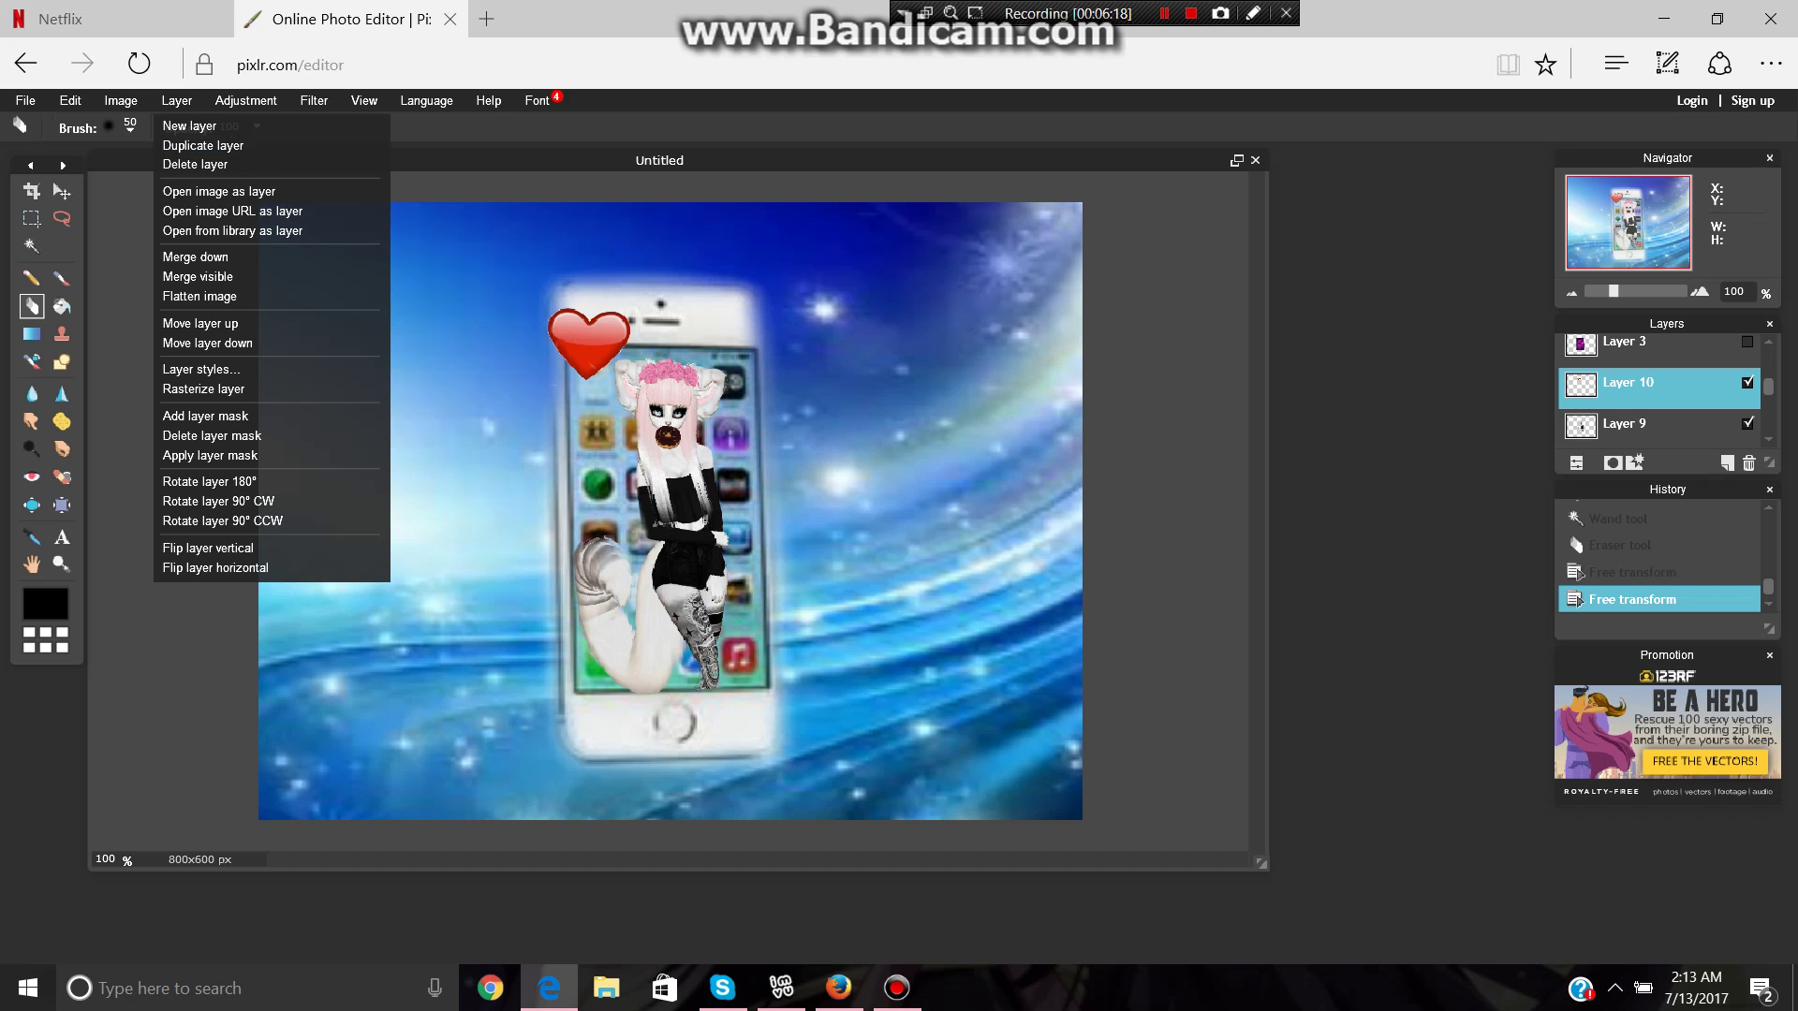
left_click(218, 191)
scroll(243, 280, "down", 5)
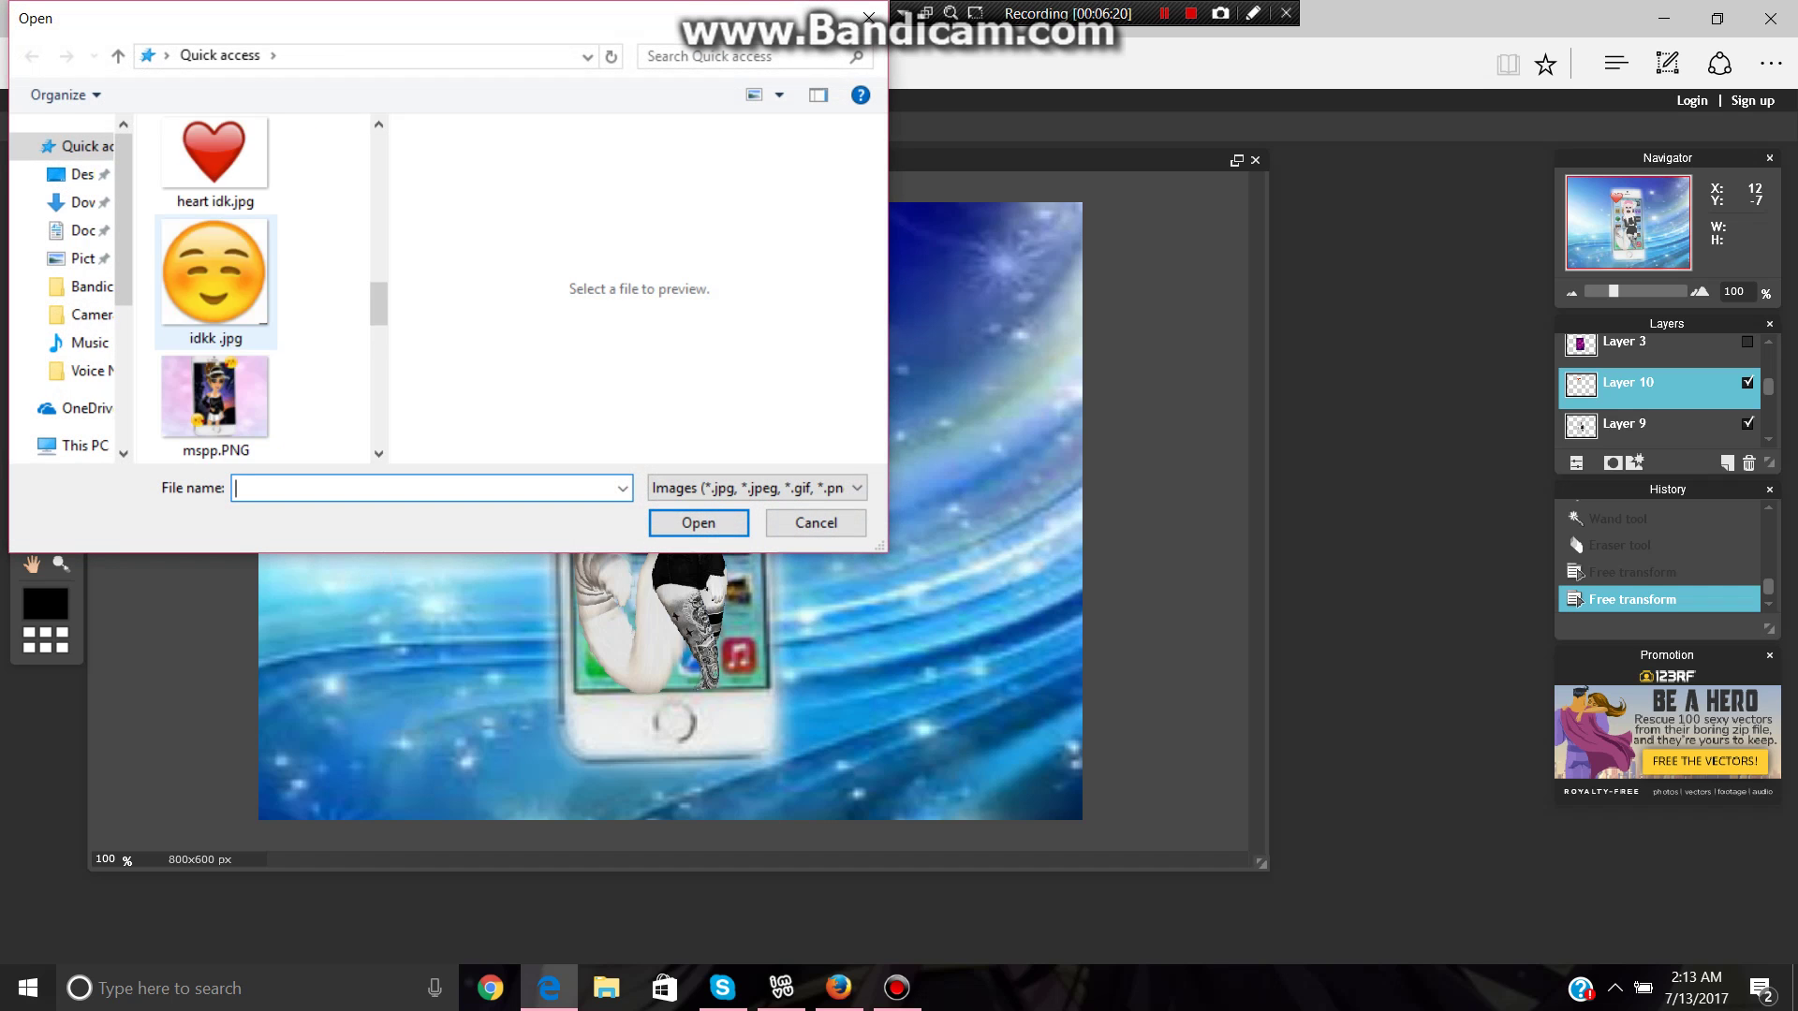
left_click(225, 188)
double_click(225, 187)
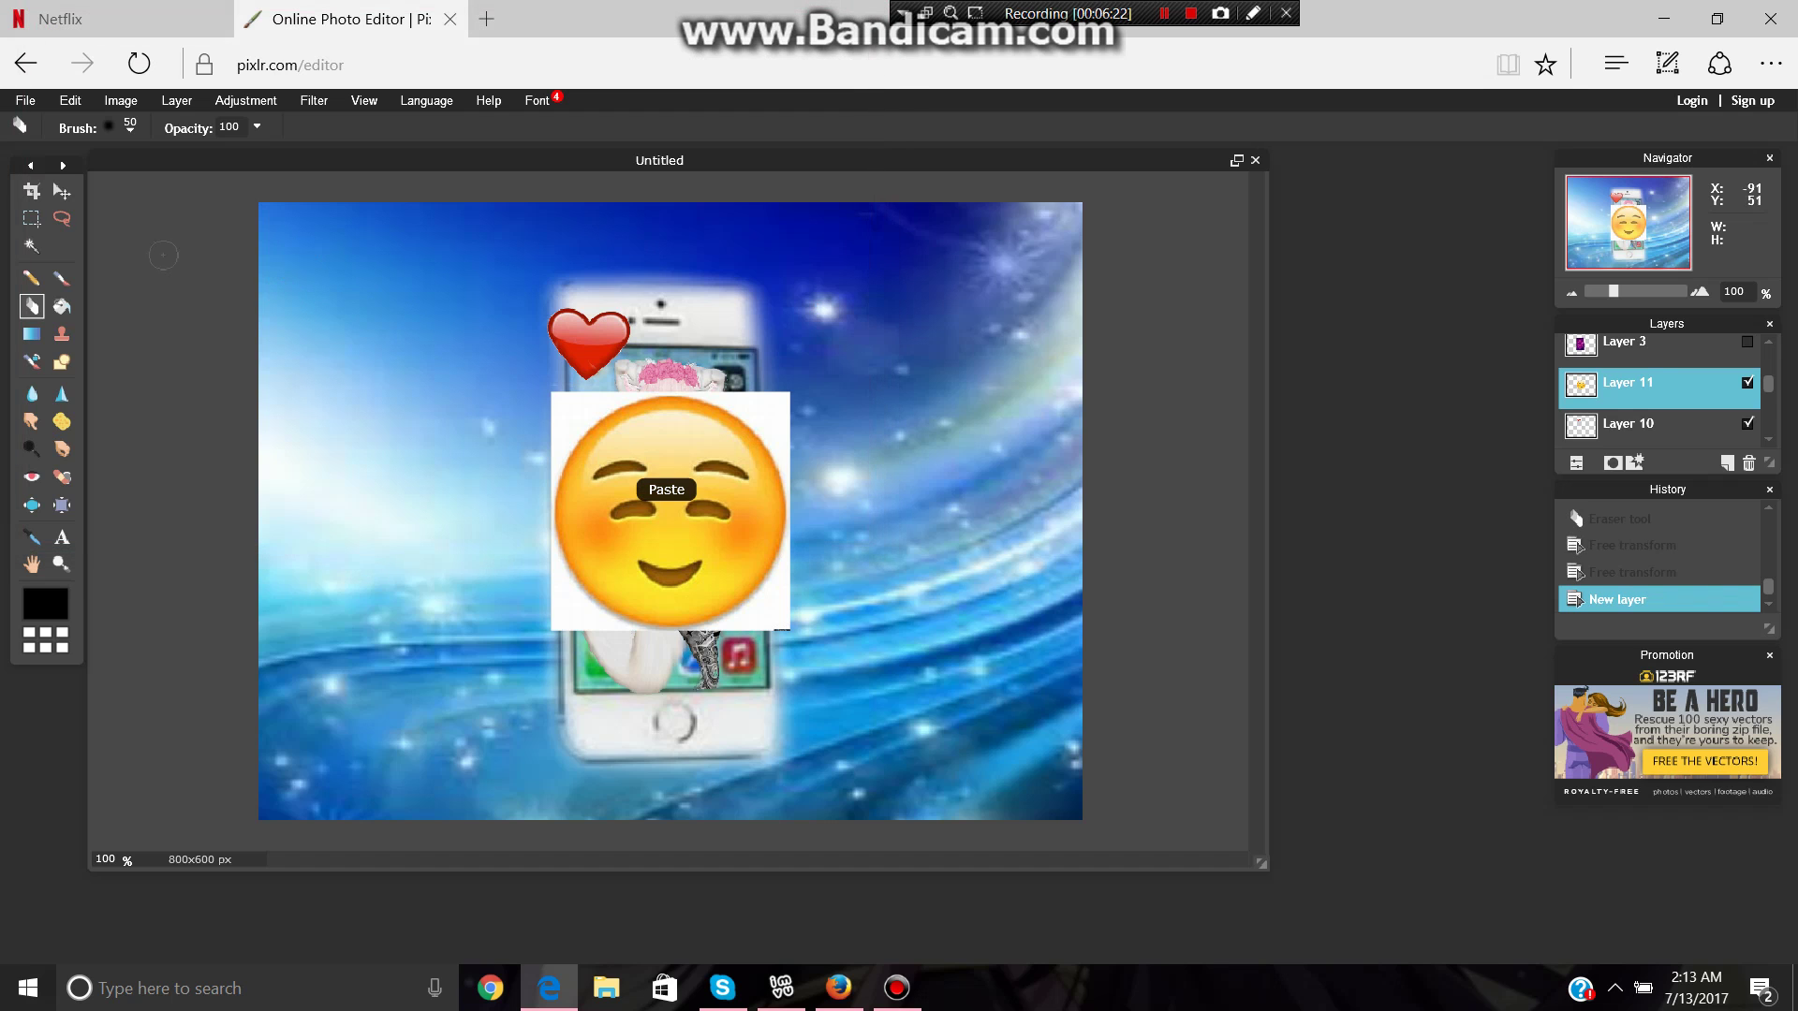
Select the white background around the smiling emoji with the Wand tool and erase it.
key("w")
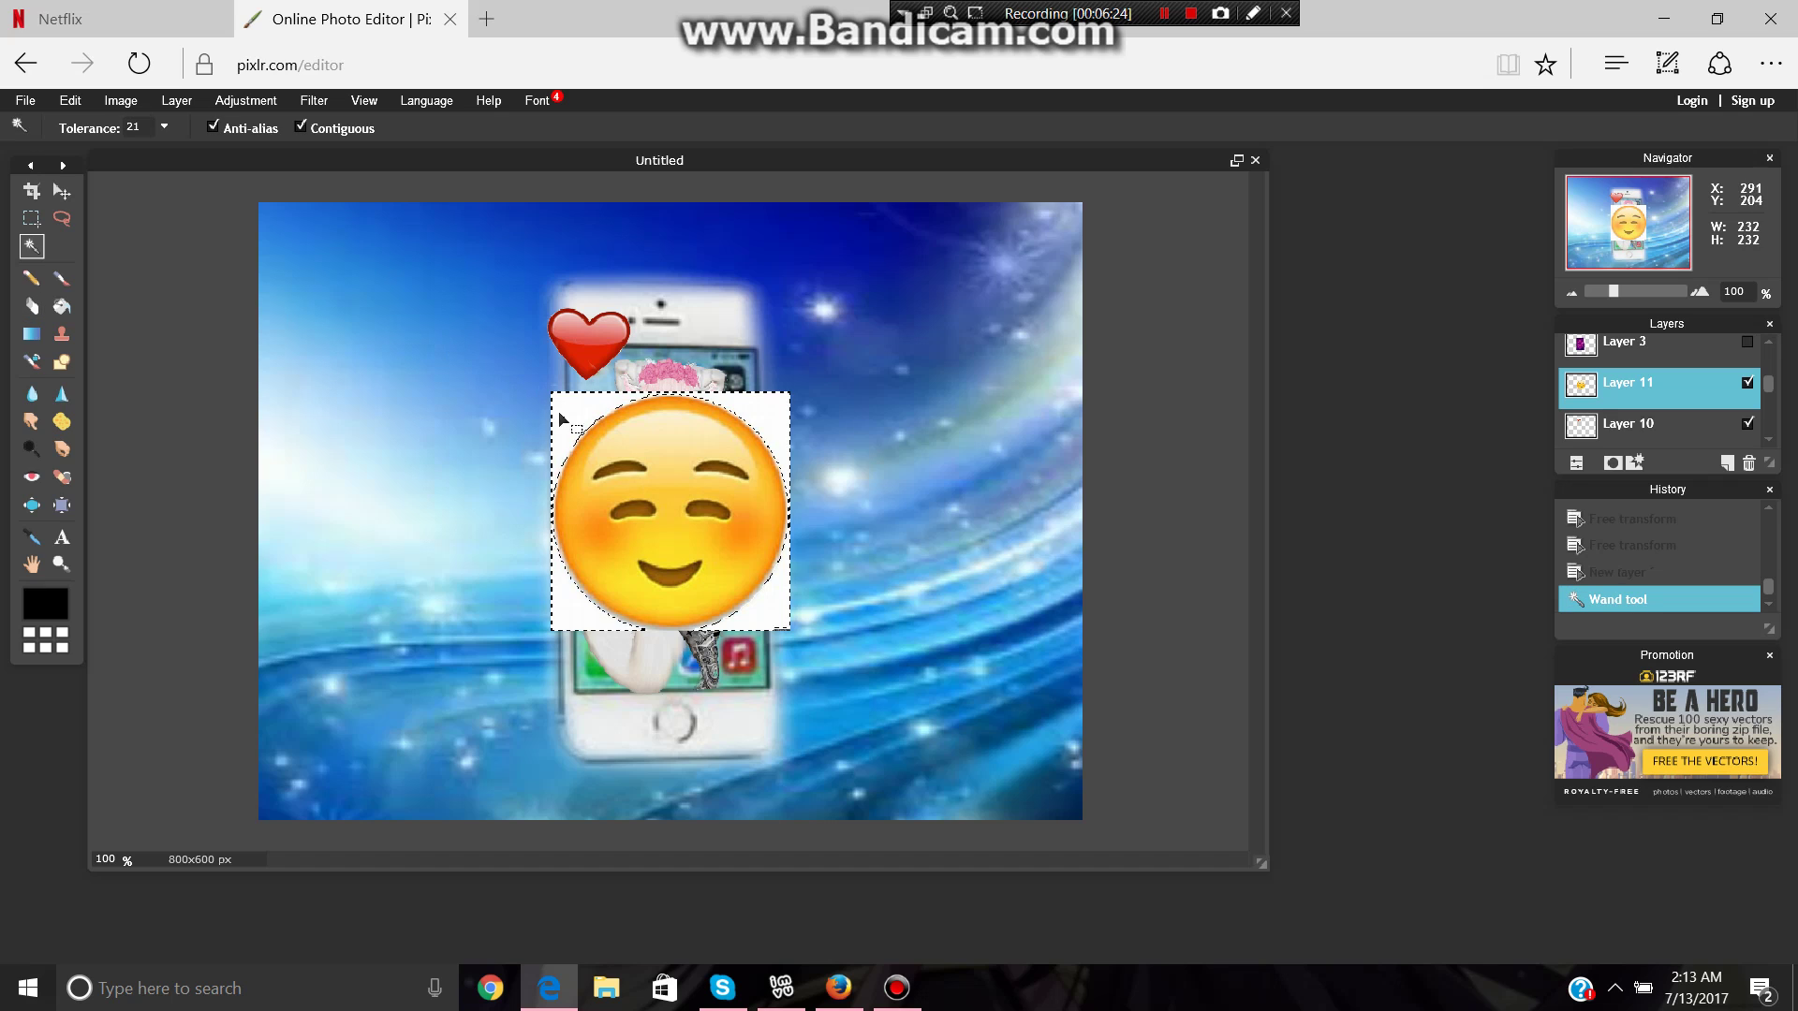
left_click(566, 417)
left_click(31, 306)
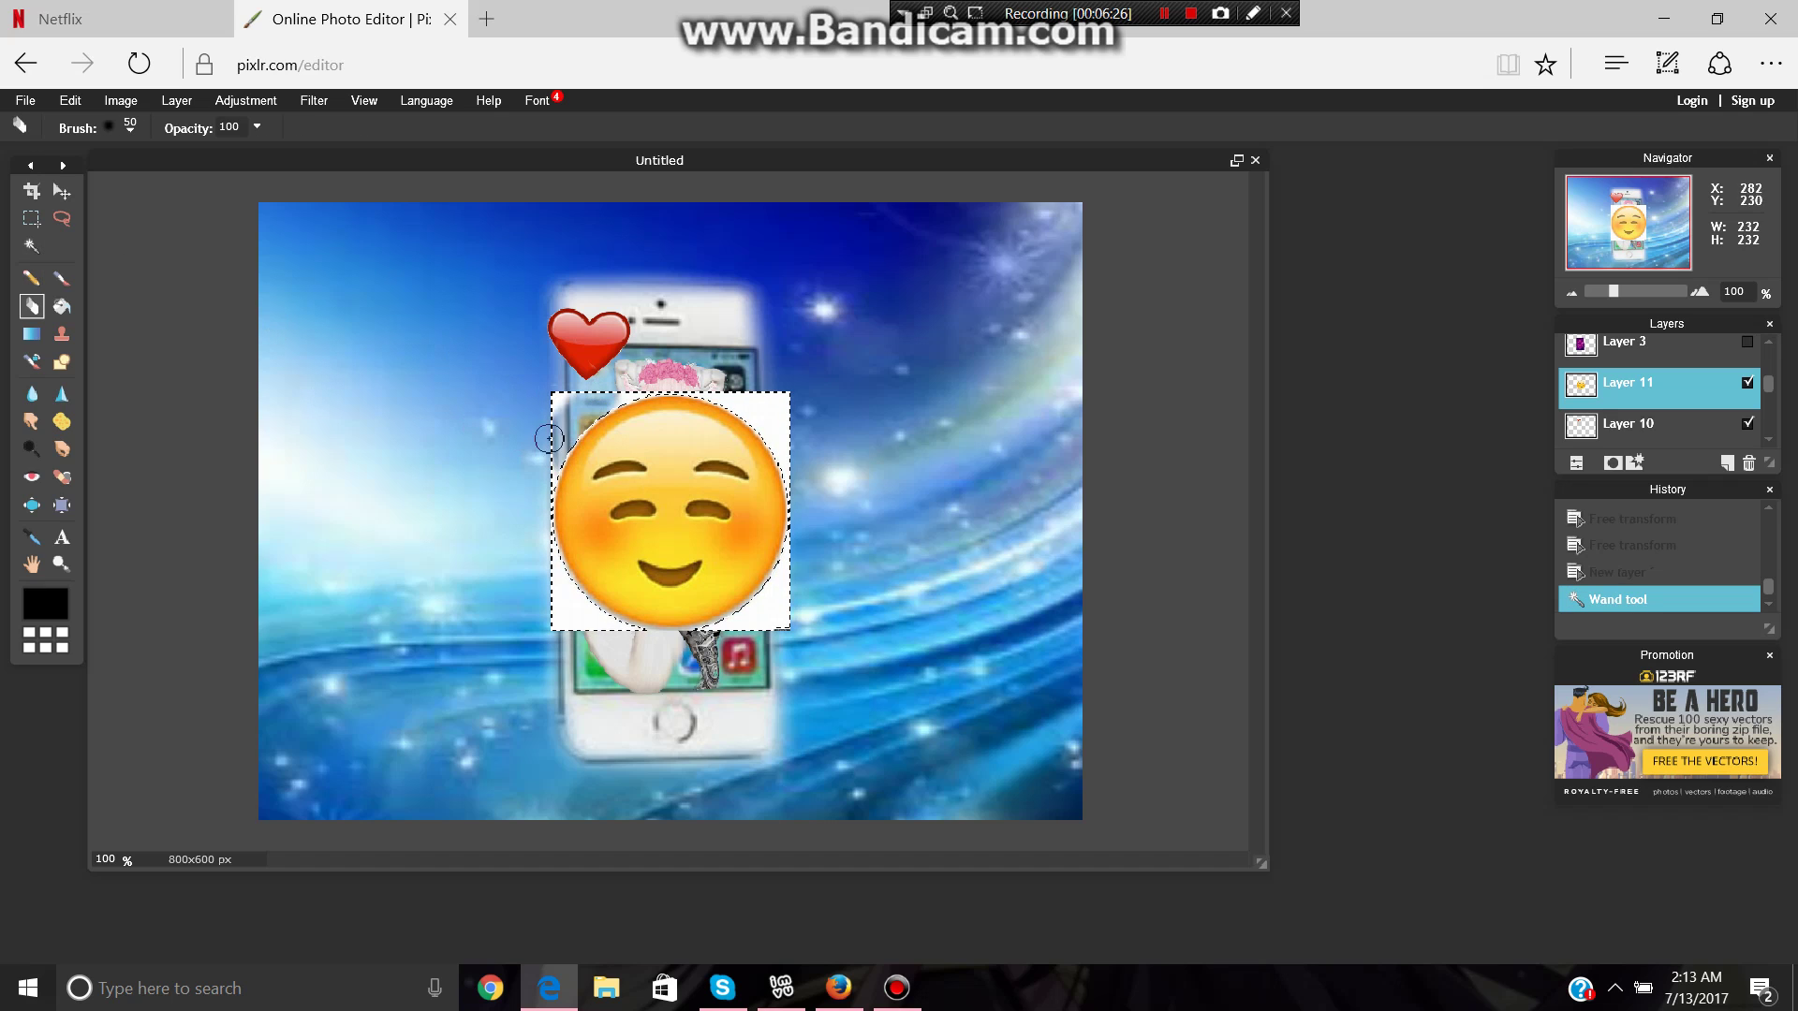
mouse_move(546, 466)
left_mouse_down()
mouse_move(585, 374)
mouse_move(560, 401)
mouse_move(699, 373)
mouse_move(674, 388)
mouse_move(813, 390)
mouse_move(784, 431)
mouse_move(780, 616)
mouse_move(796, 564)
mouse_move(552, 385)
left_mouse_up()
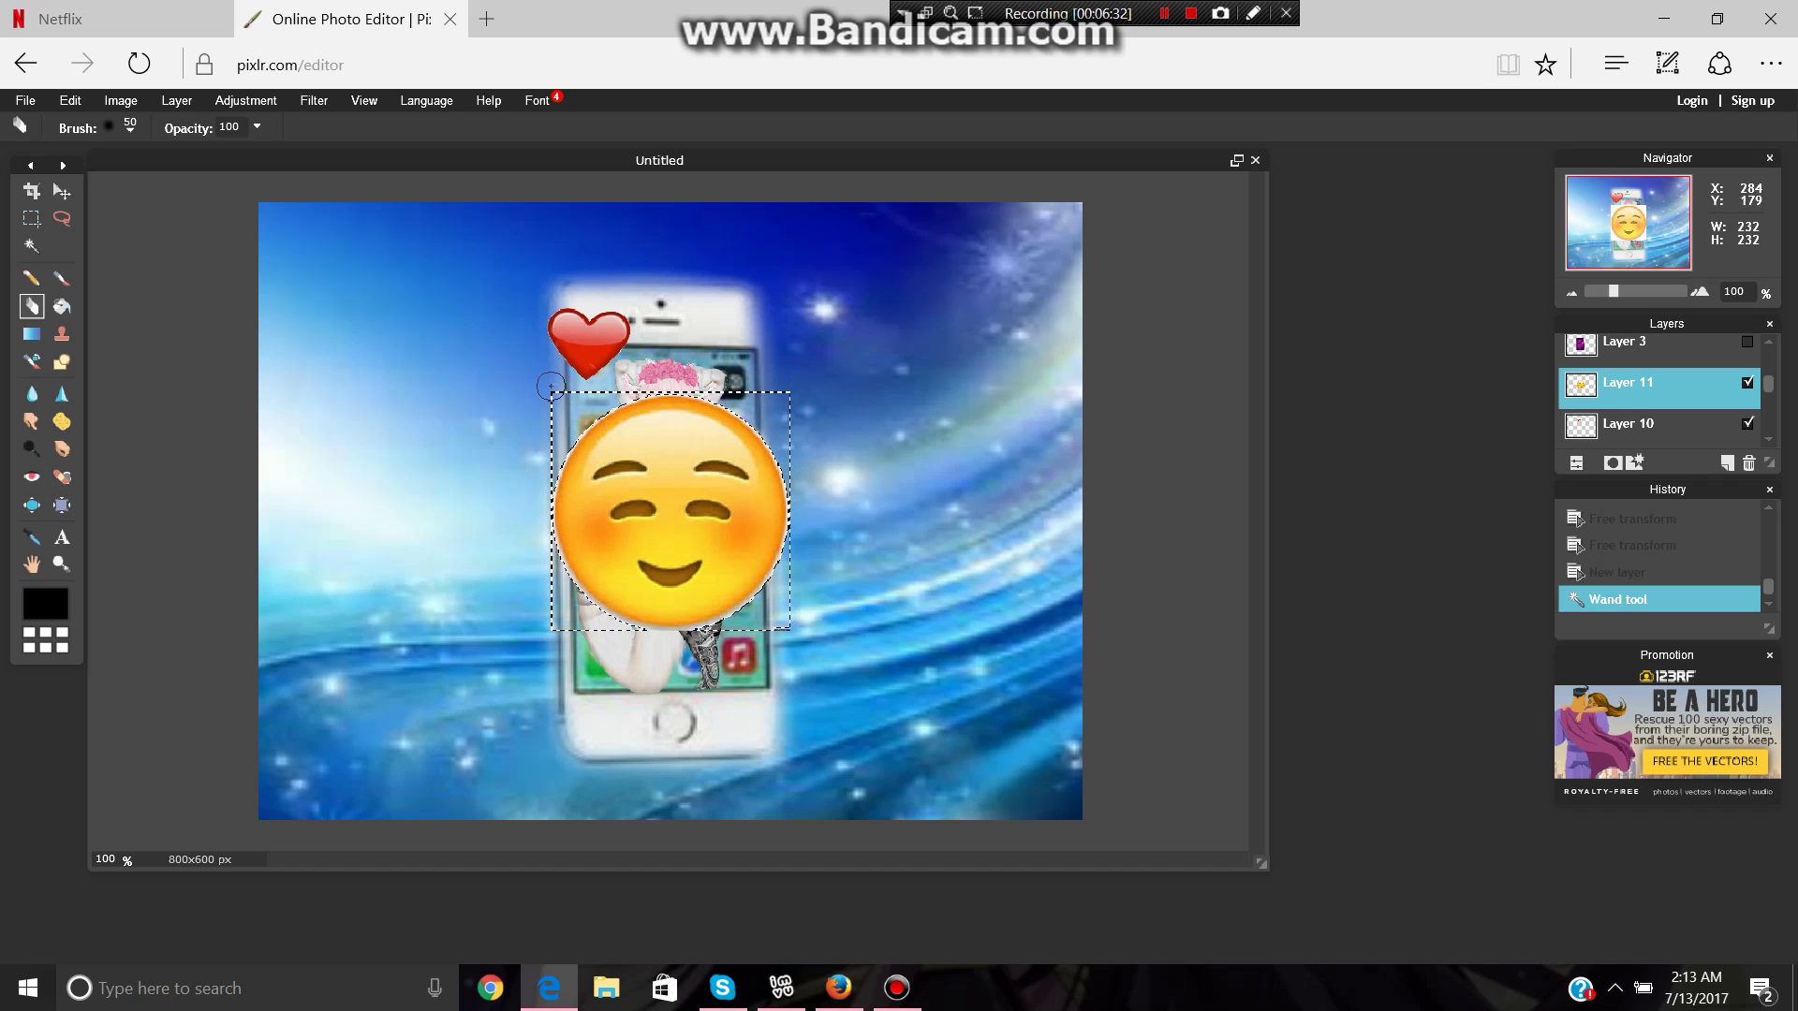
mouse_move(720, 600)
left_mouse_down()
mouse_move(786, 573)
mouse_move(559, 479)
mouse_move(554, 454)
left_mouse_up()
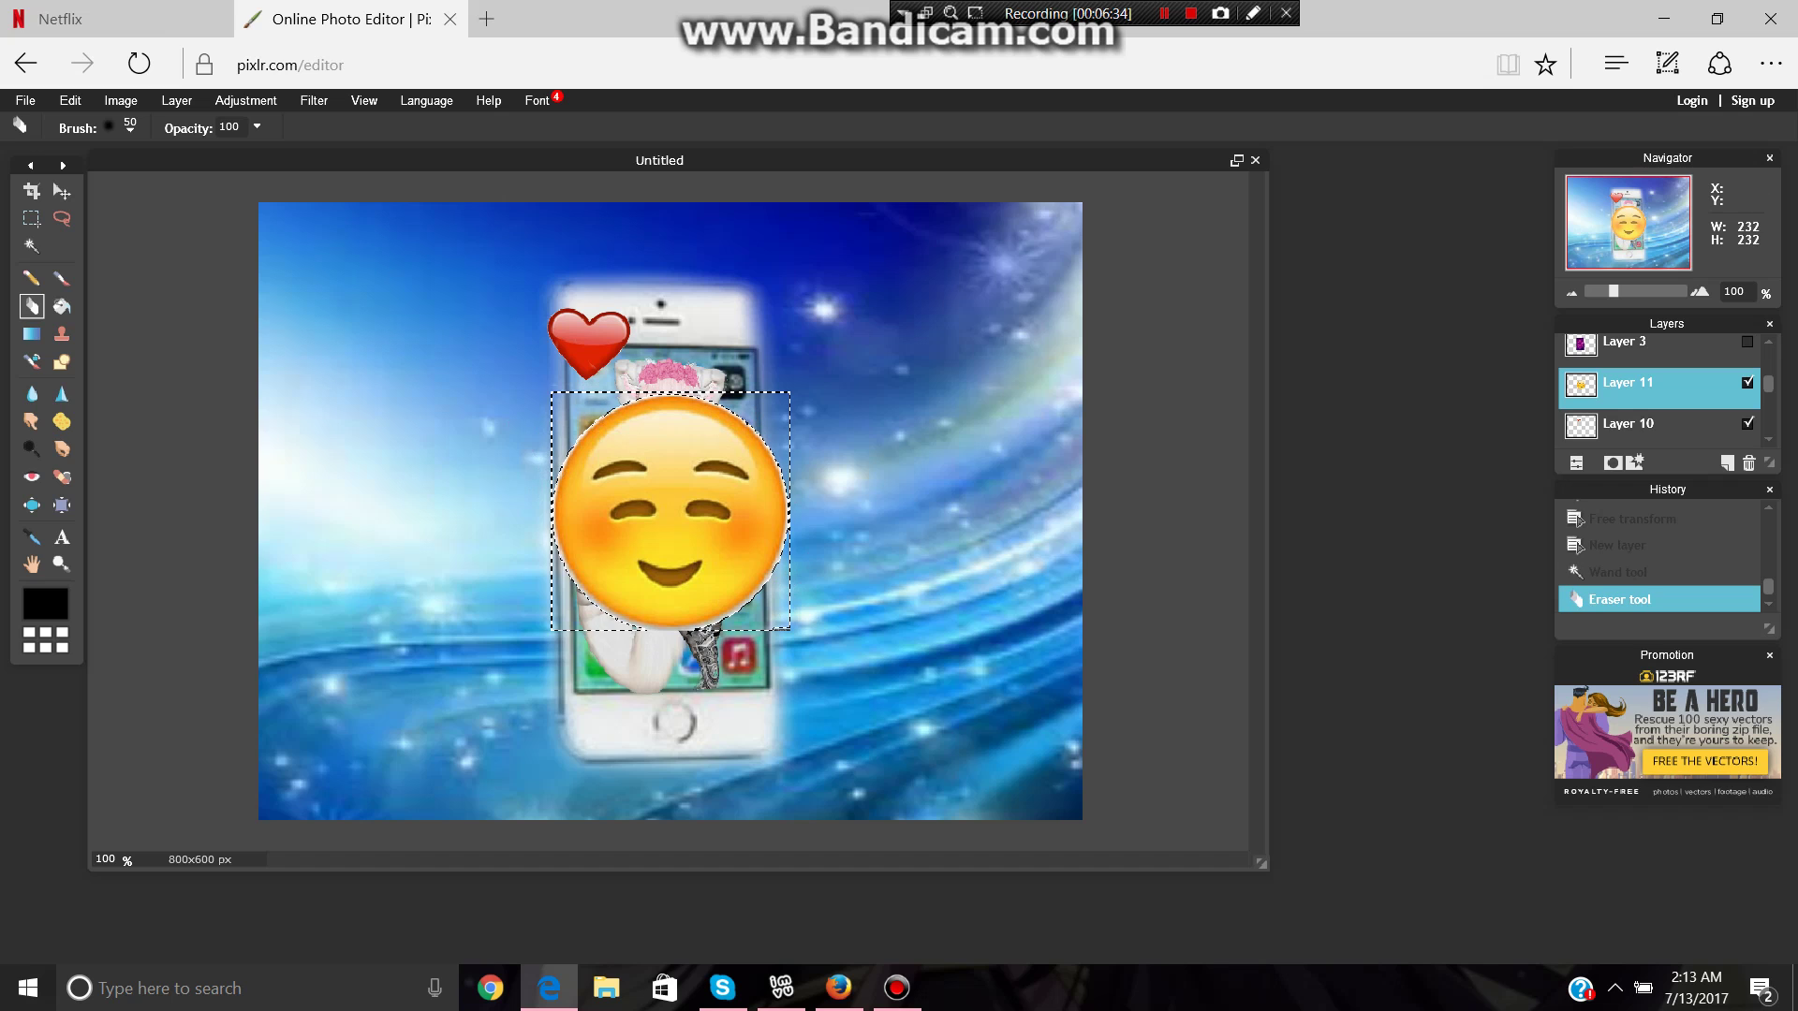
Start a free transform on the cut-out emoji and apply it without adjusting the size or angle.
left_click(70, 101)
left_click(93, 257)
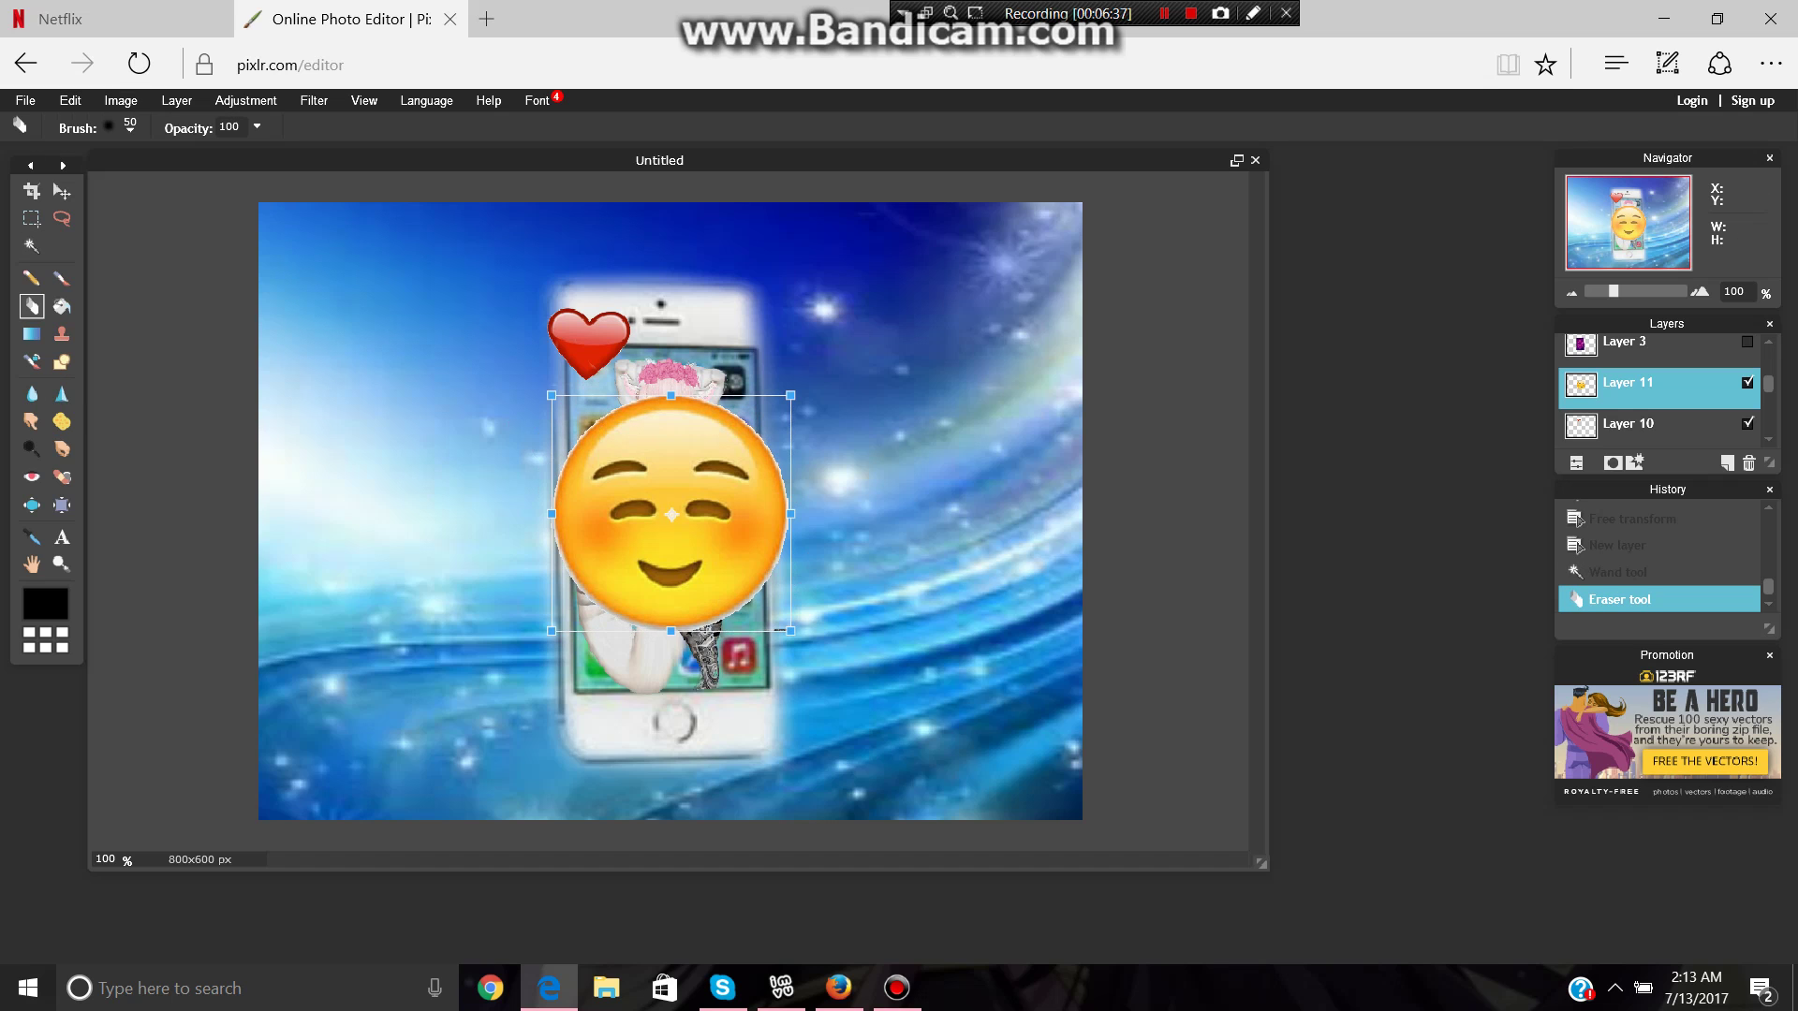
key("Return")
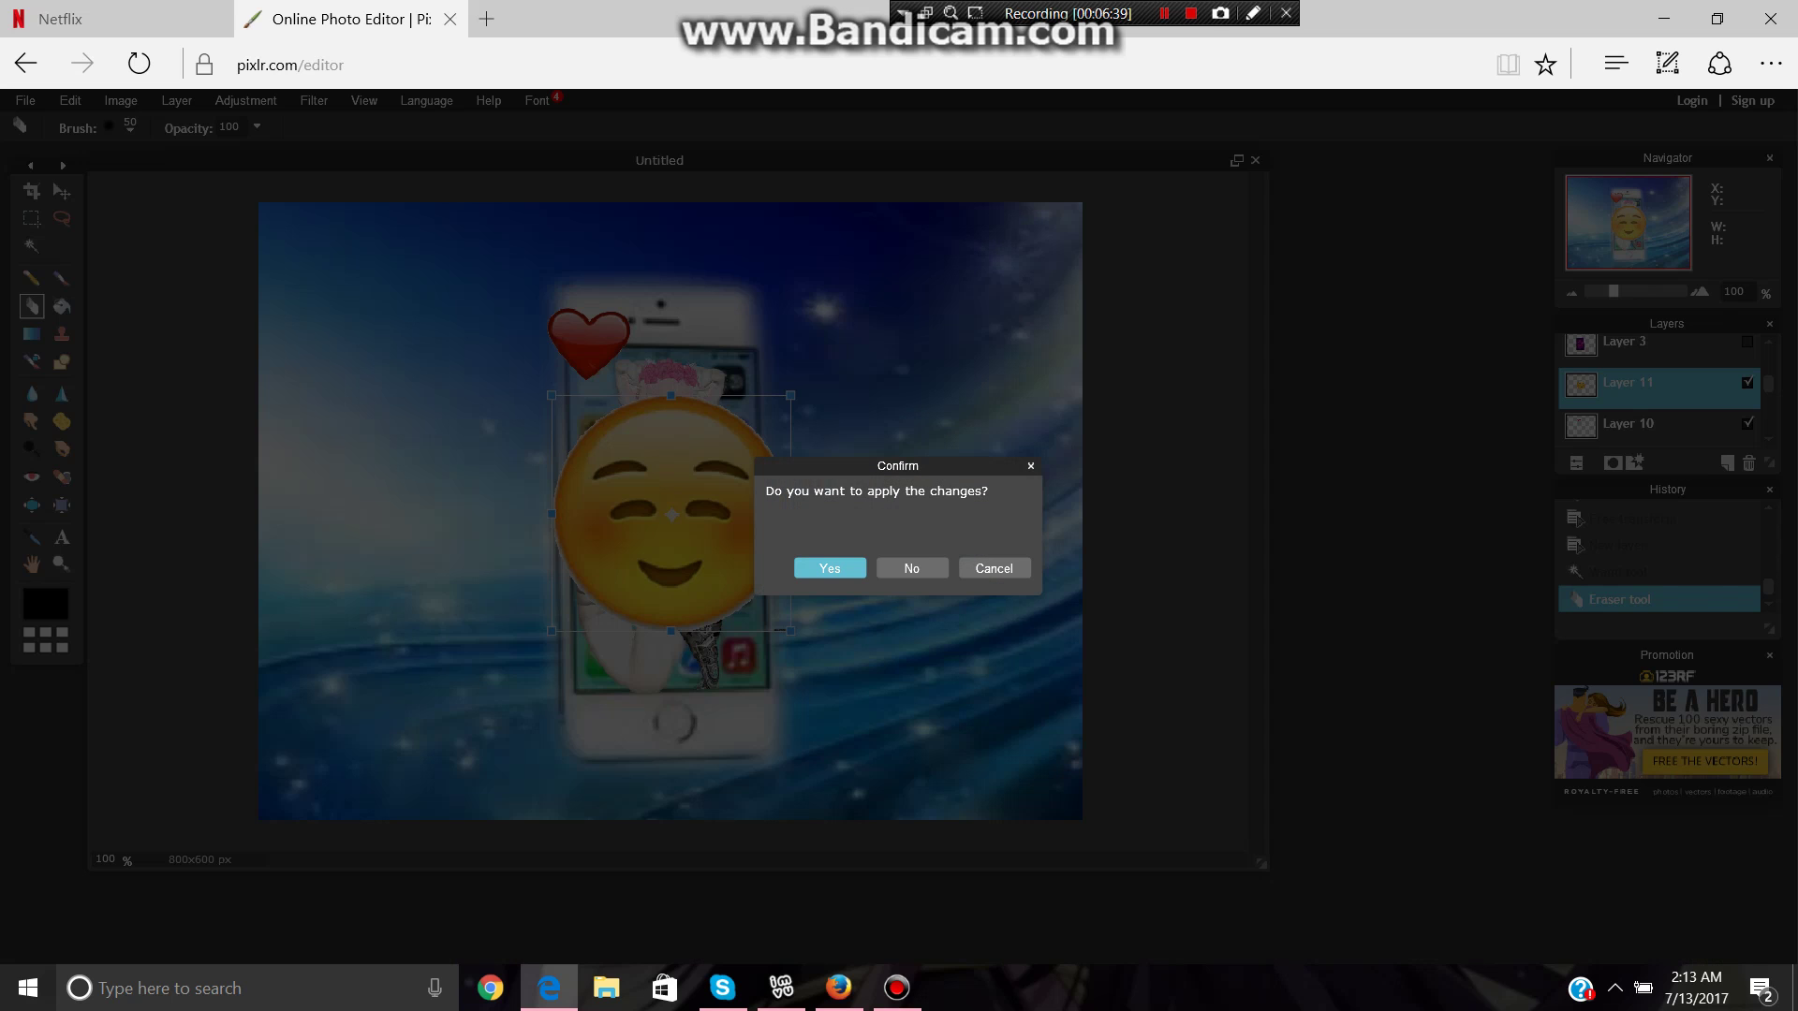
key("Return")
Free transform the emoji, shrinking and tilting it onto the phone's lower-right corner, and apply the changes.
left_click(70, 100)
left_click(94, 258)
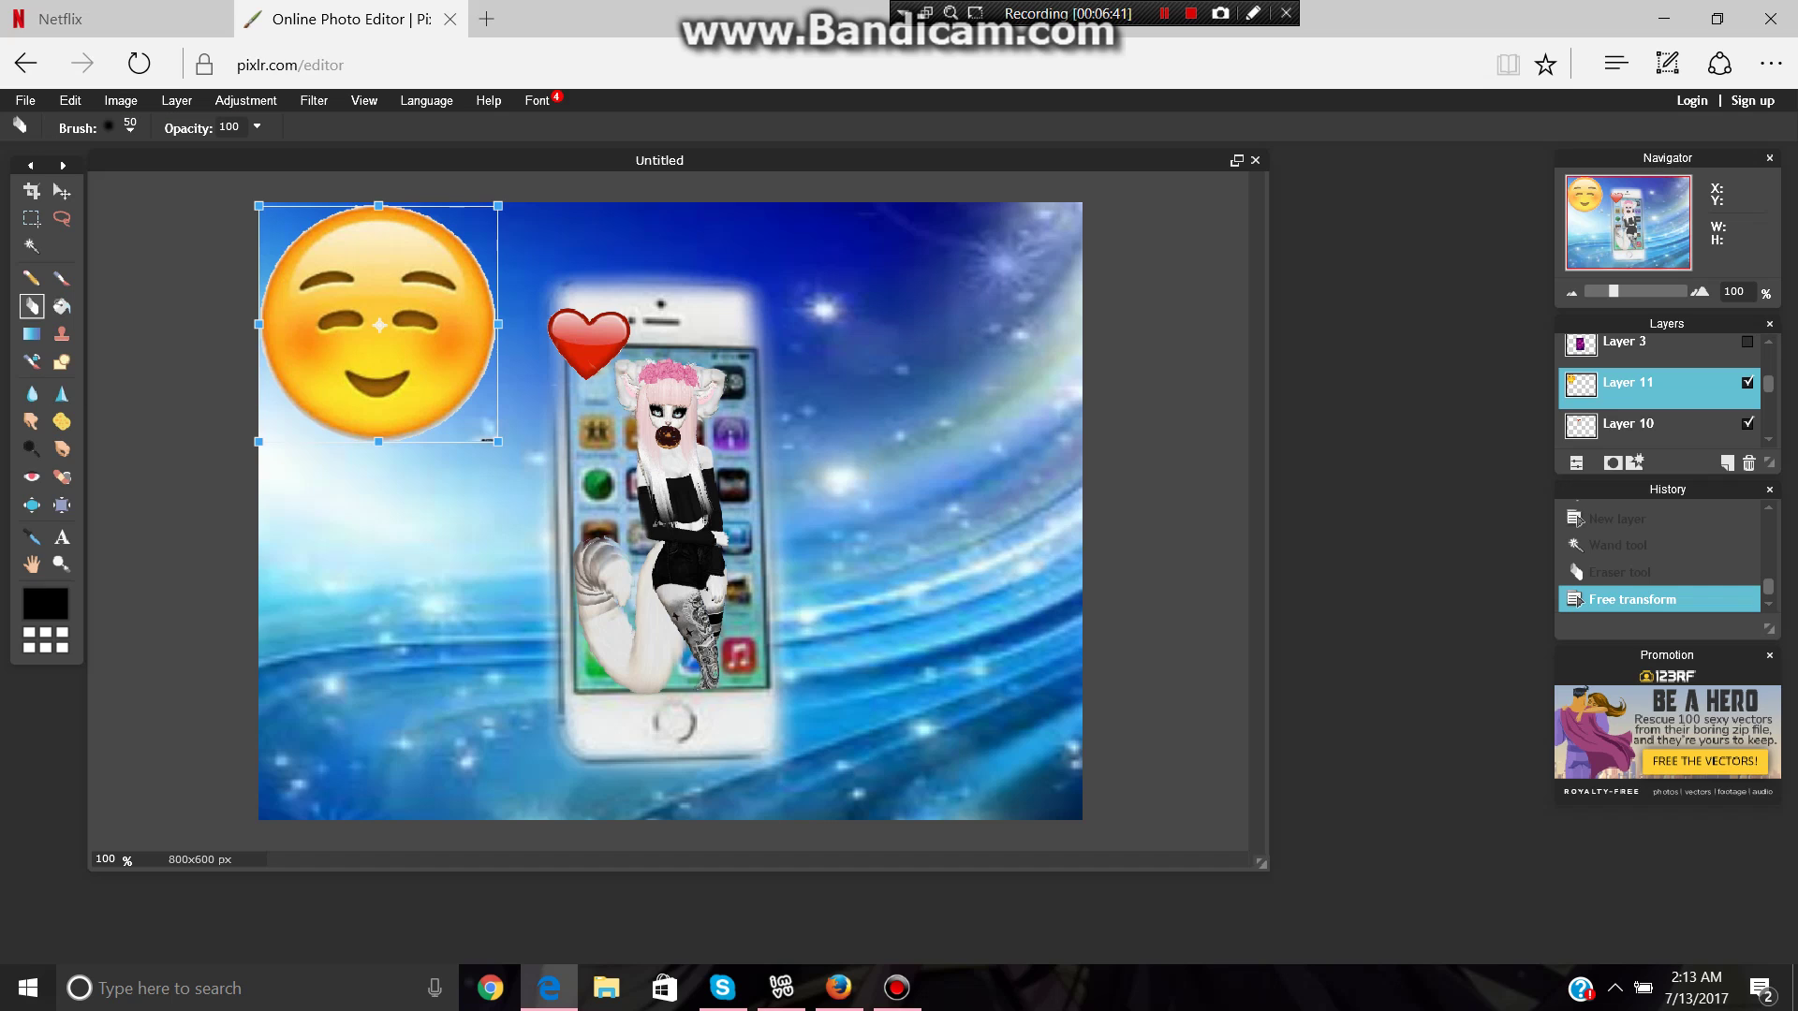
left_click_drag(313, 289, 463, 388)
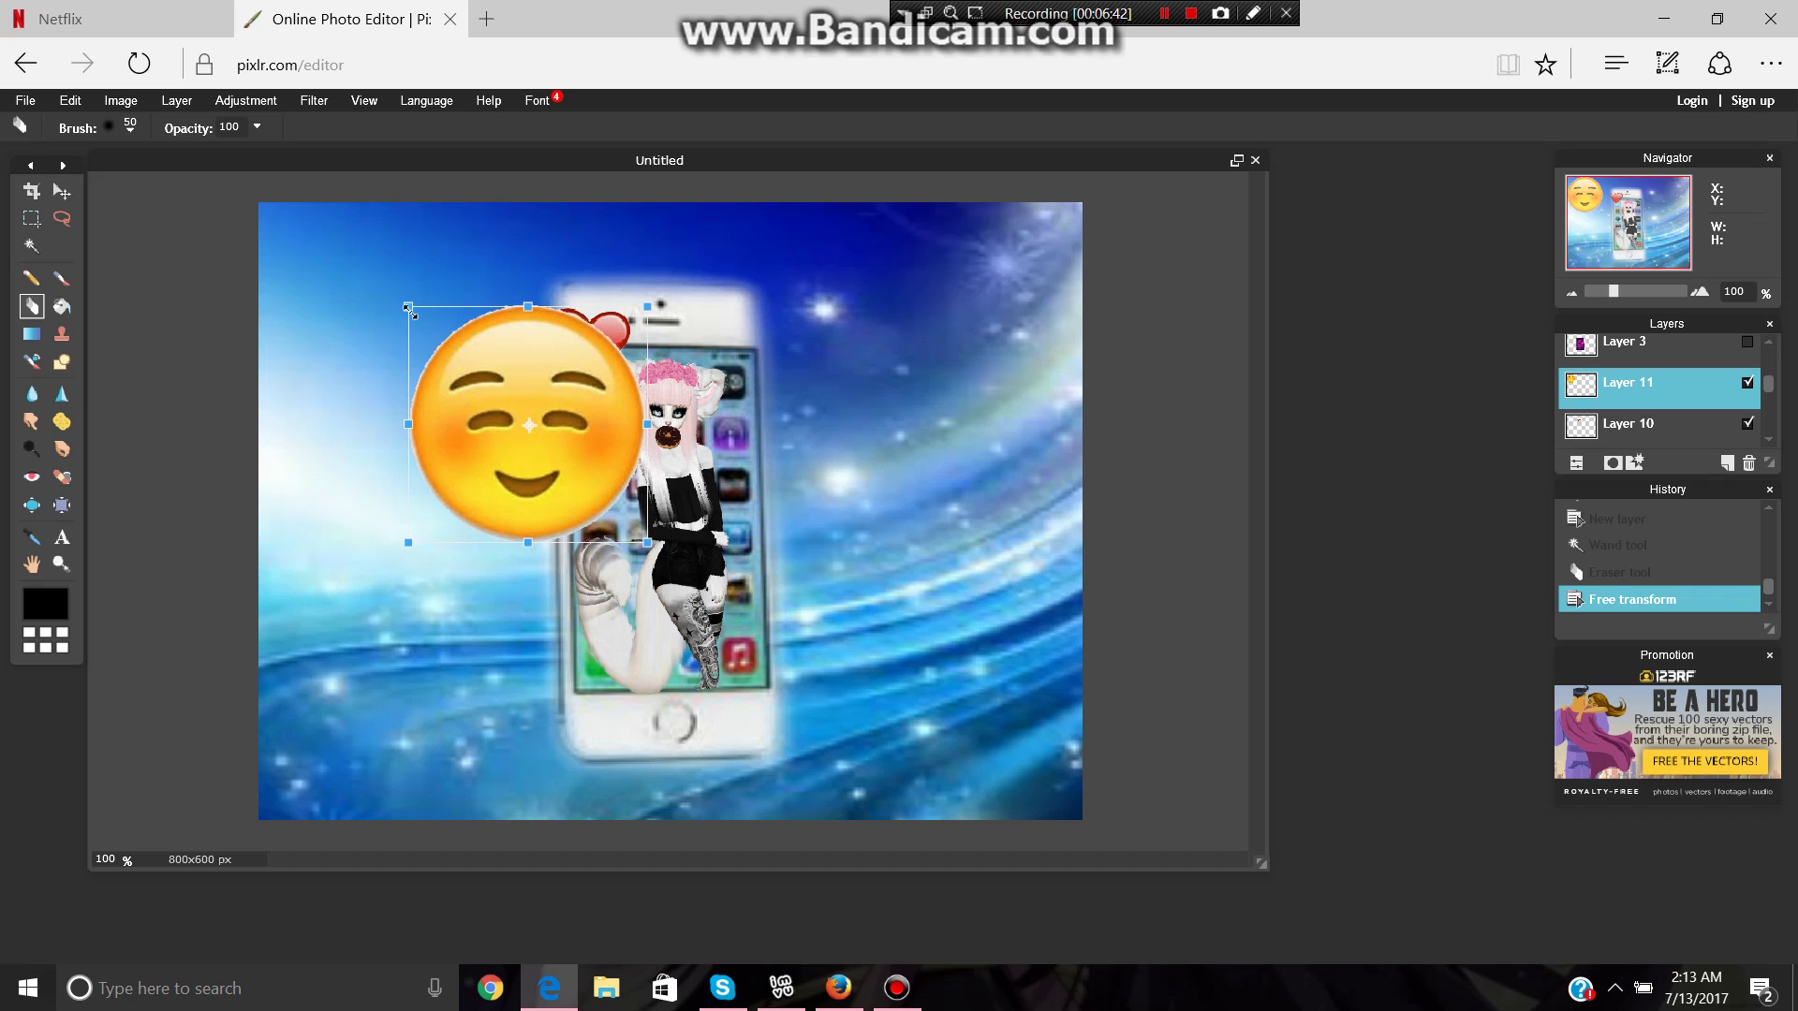
left_click_drag(409, 309, 744, 560)
left_click_drag(749, 613, 766, 702)
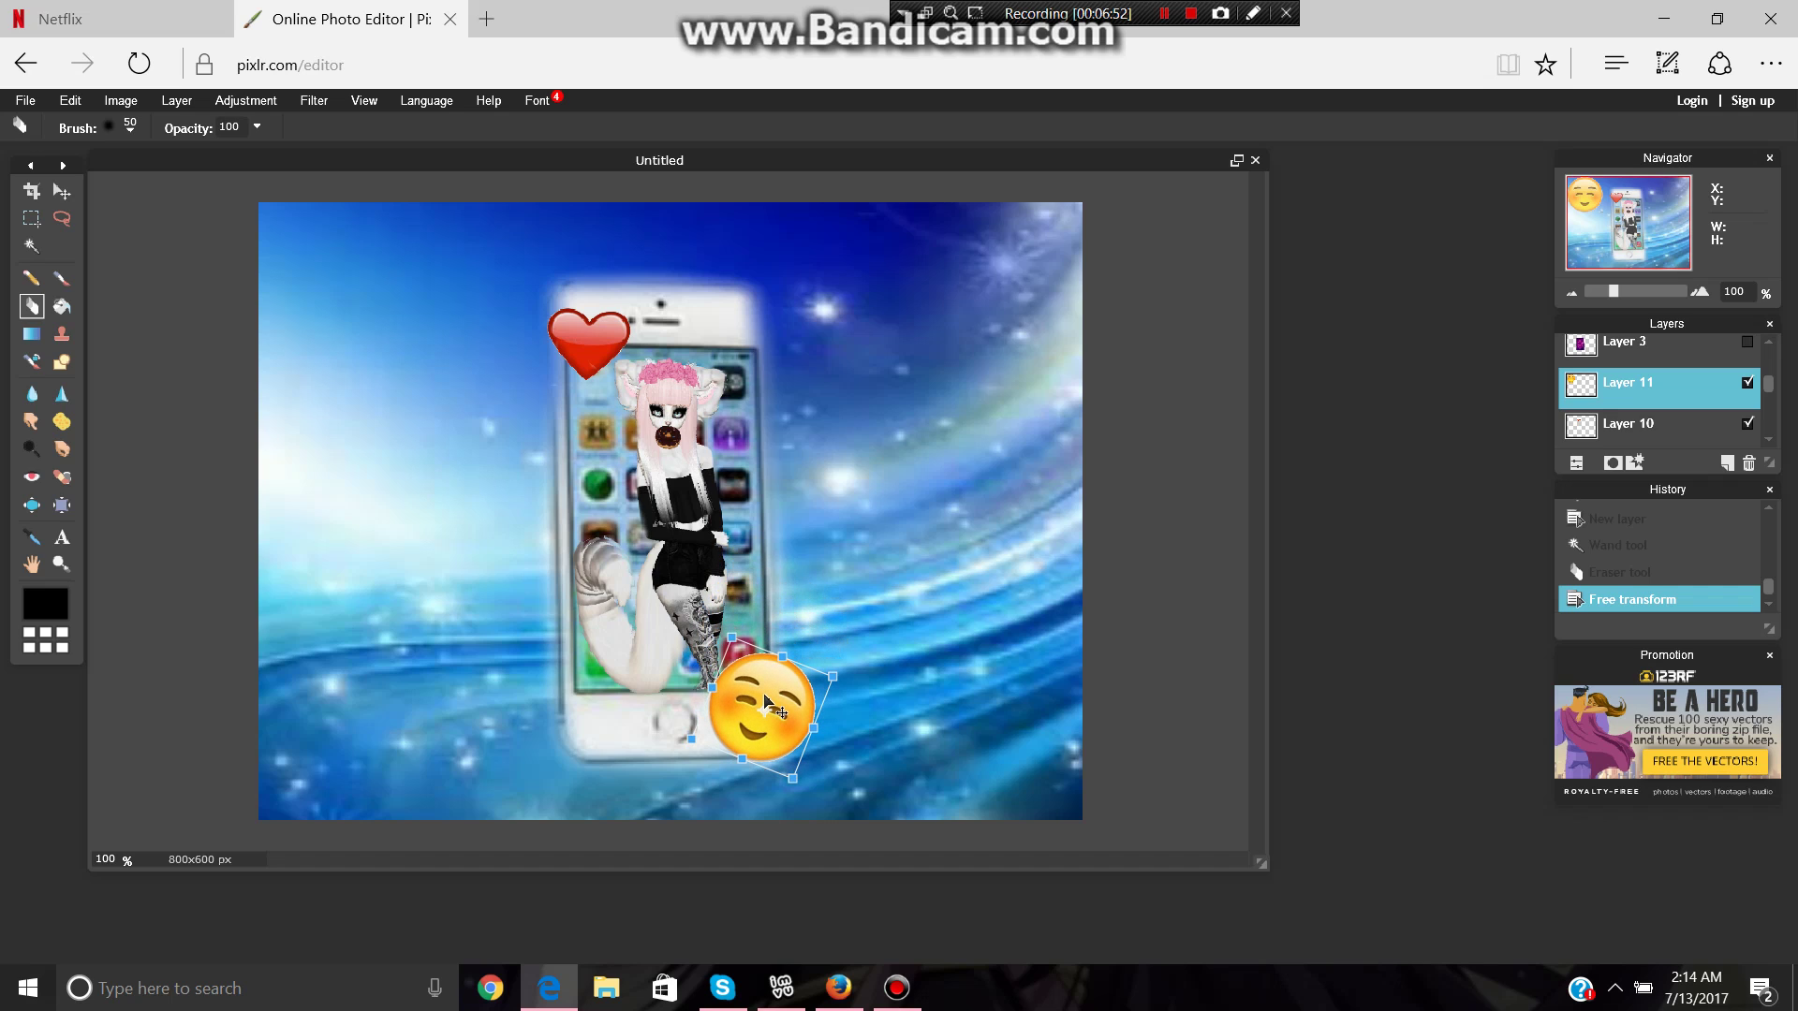
left_click_drag(794, 784, 748, 744)
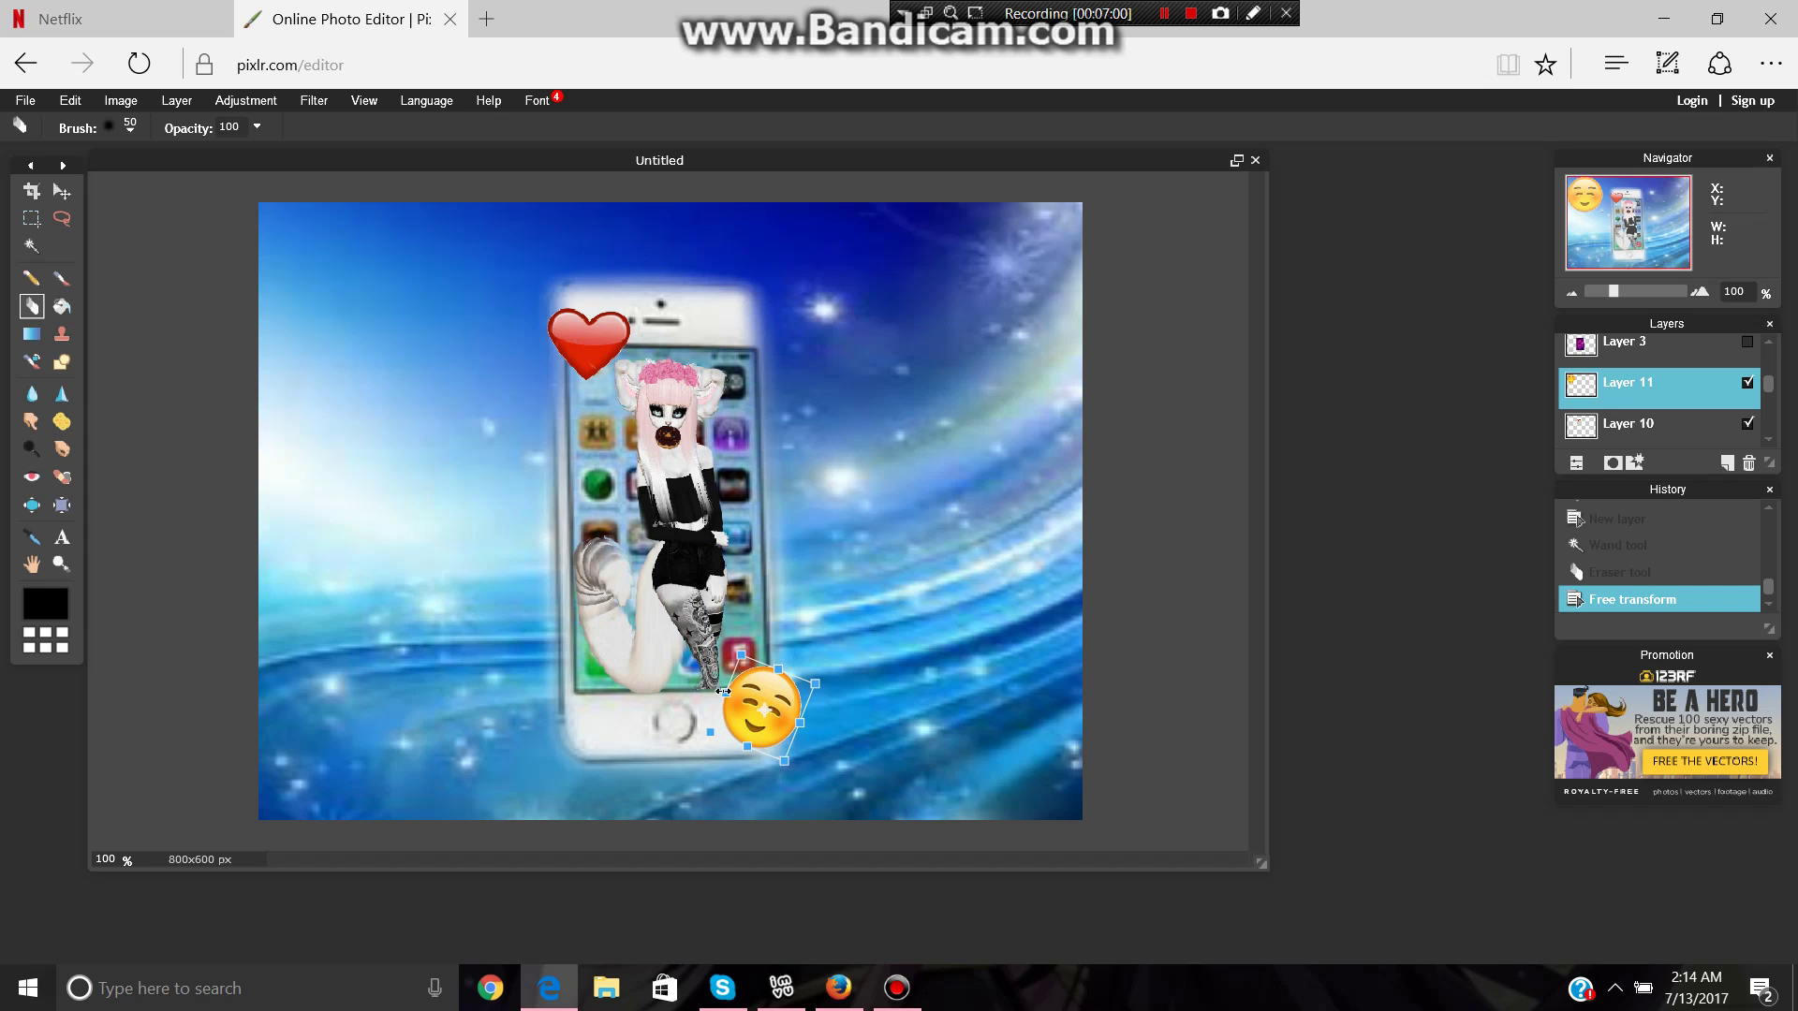
left_click_drag(776, 665, 772, 668)
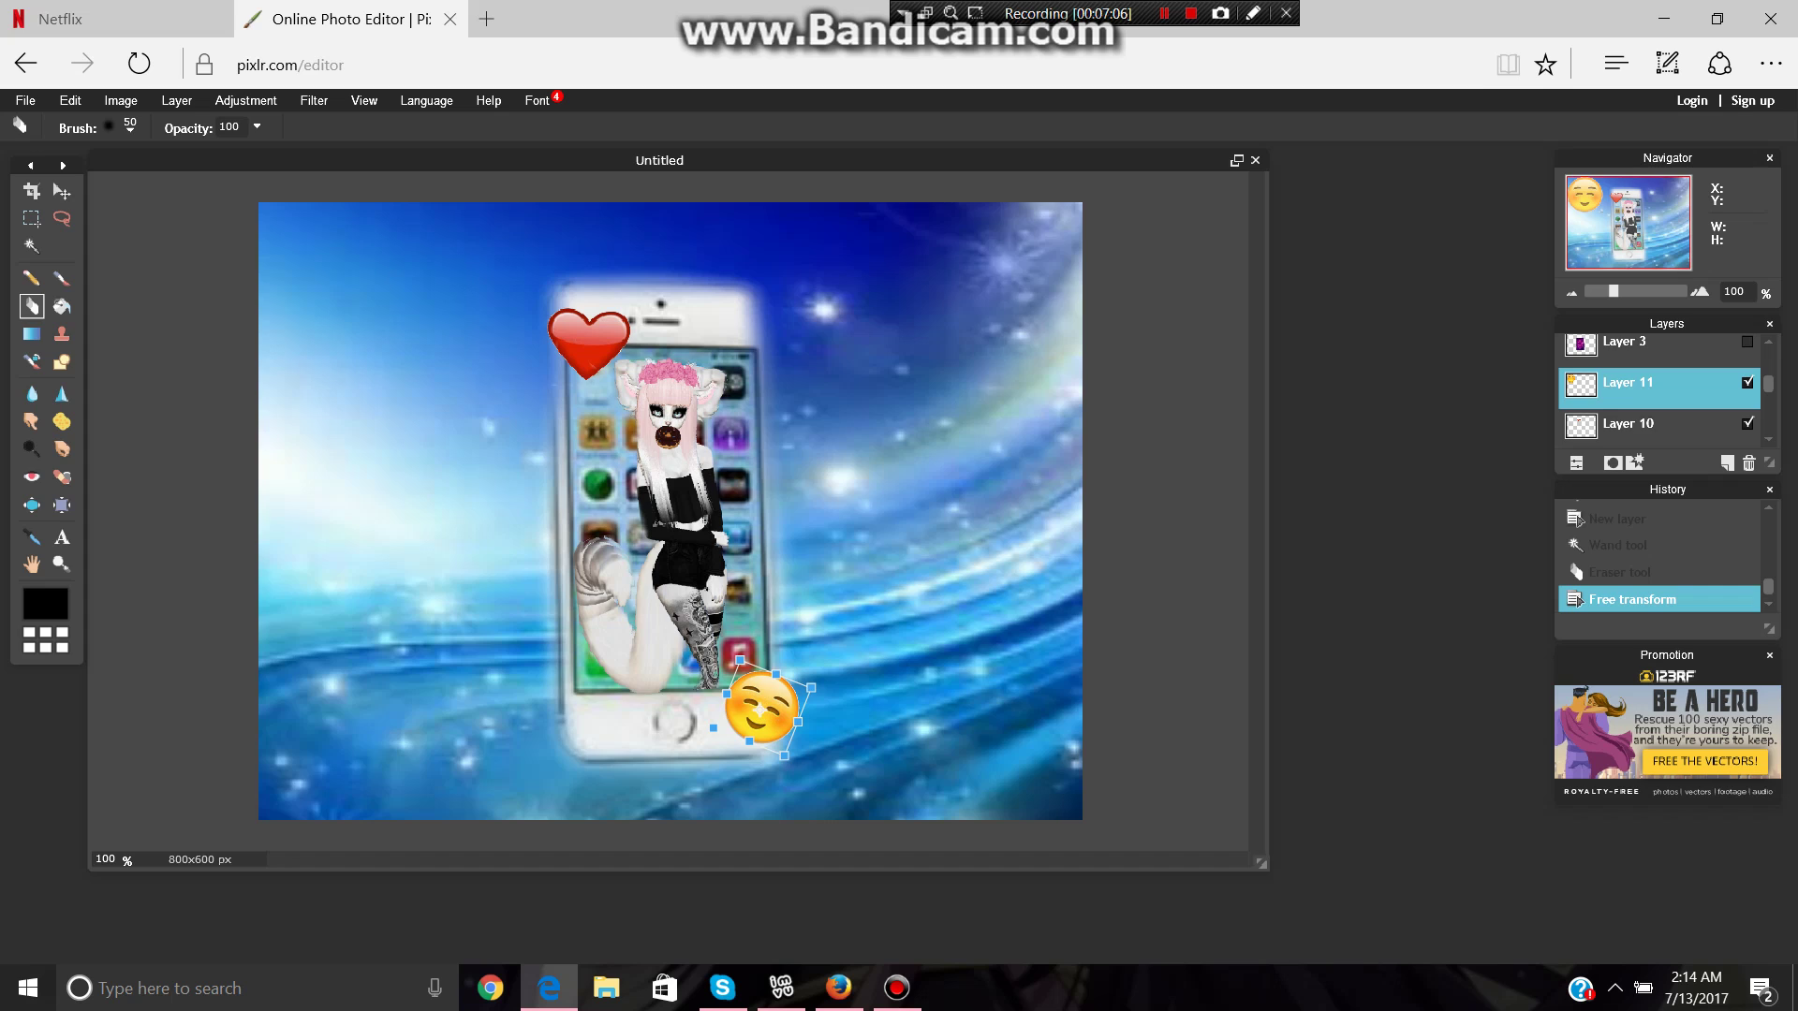
left_click(678, 560)
left_click(839, 572)
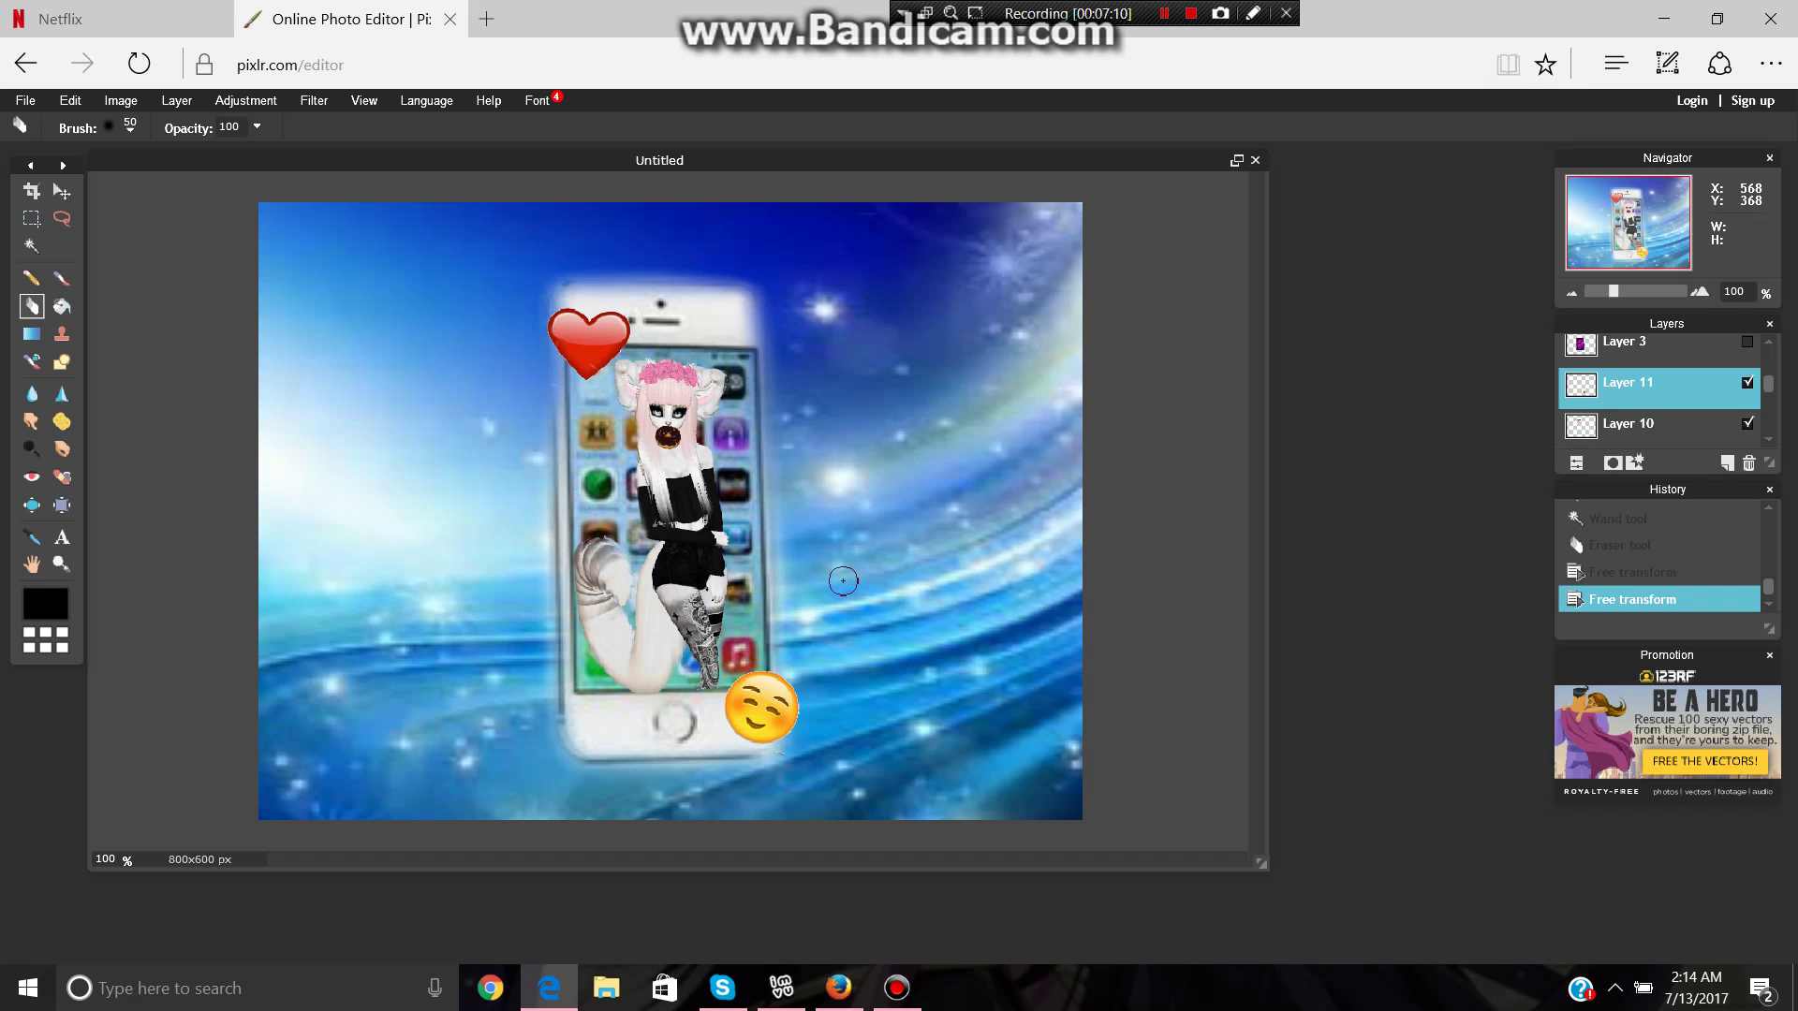
Find and open the Windows Snipping Tool.
key("super+c")
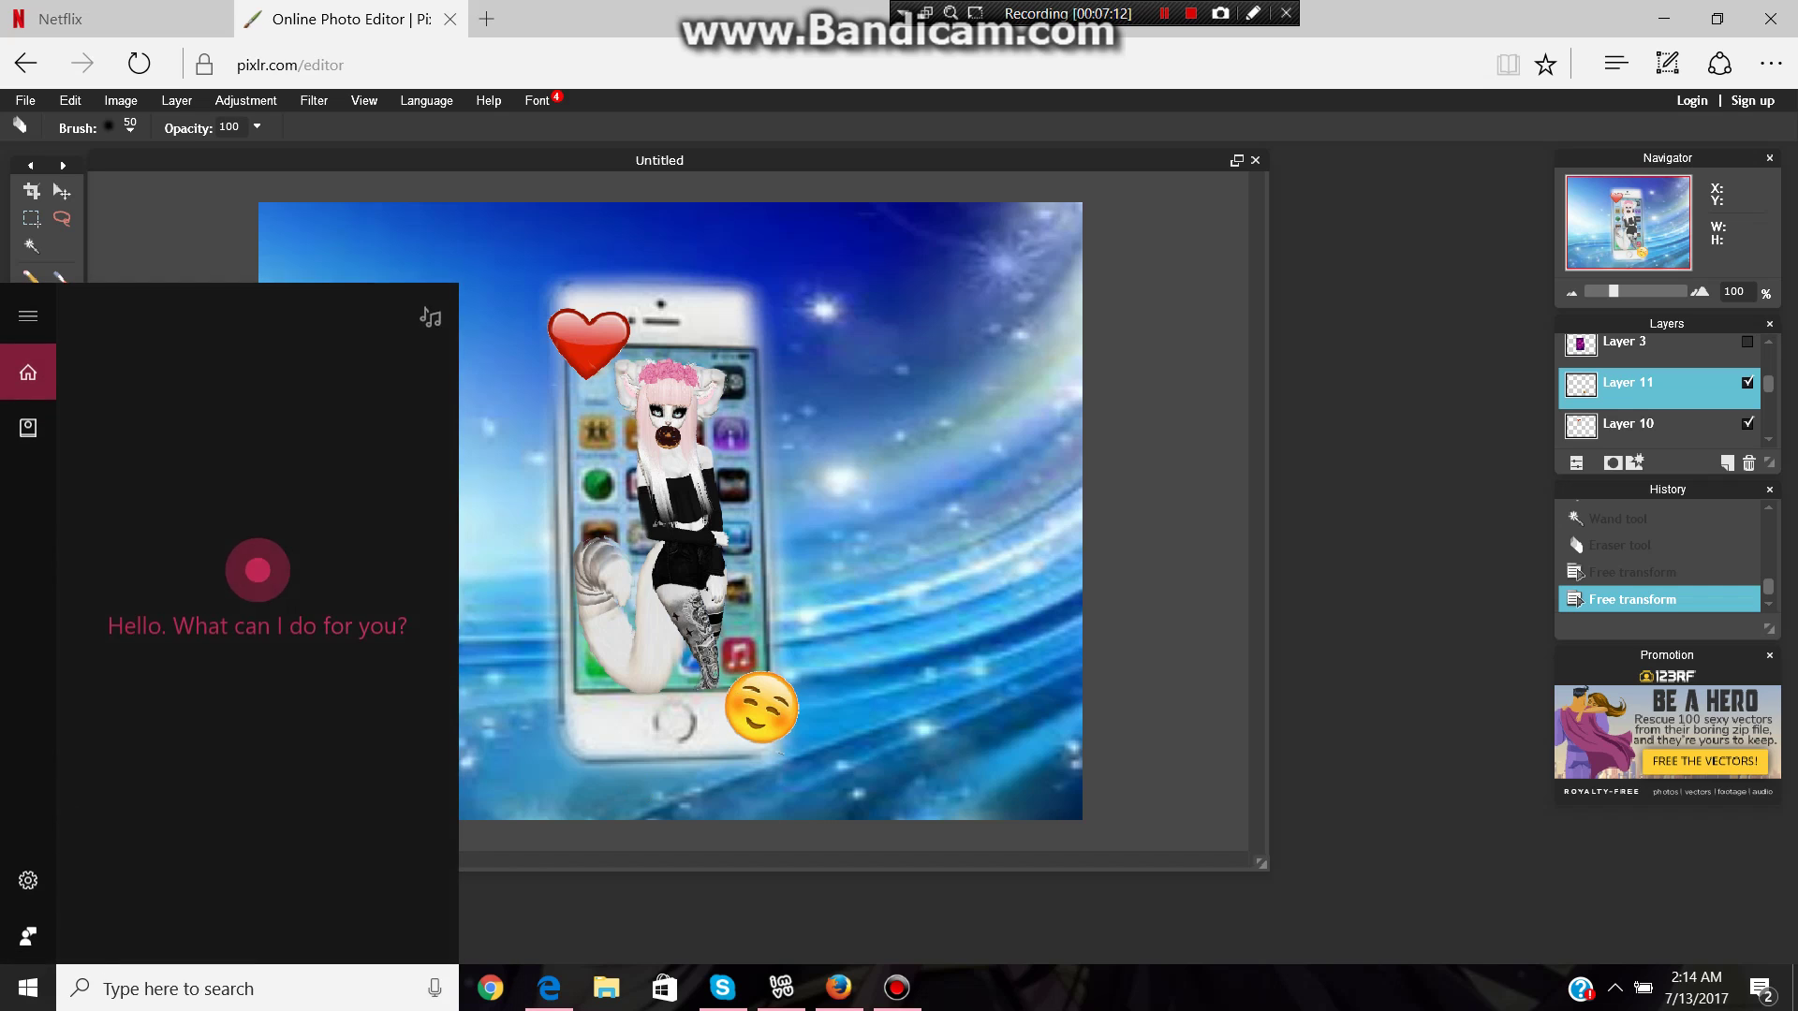
type("s")
key("Escape")
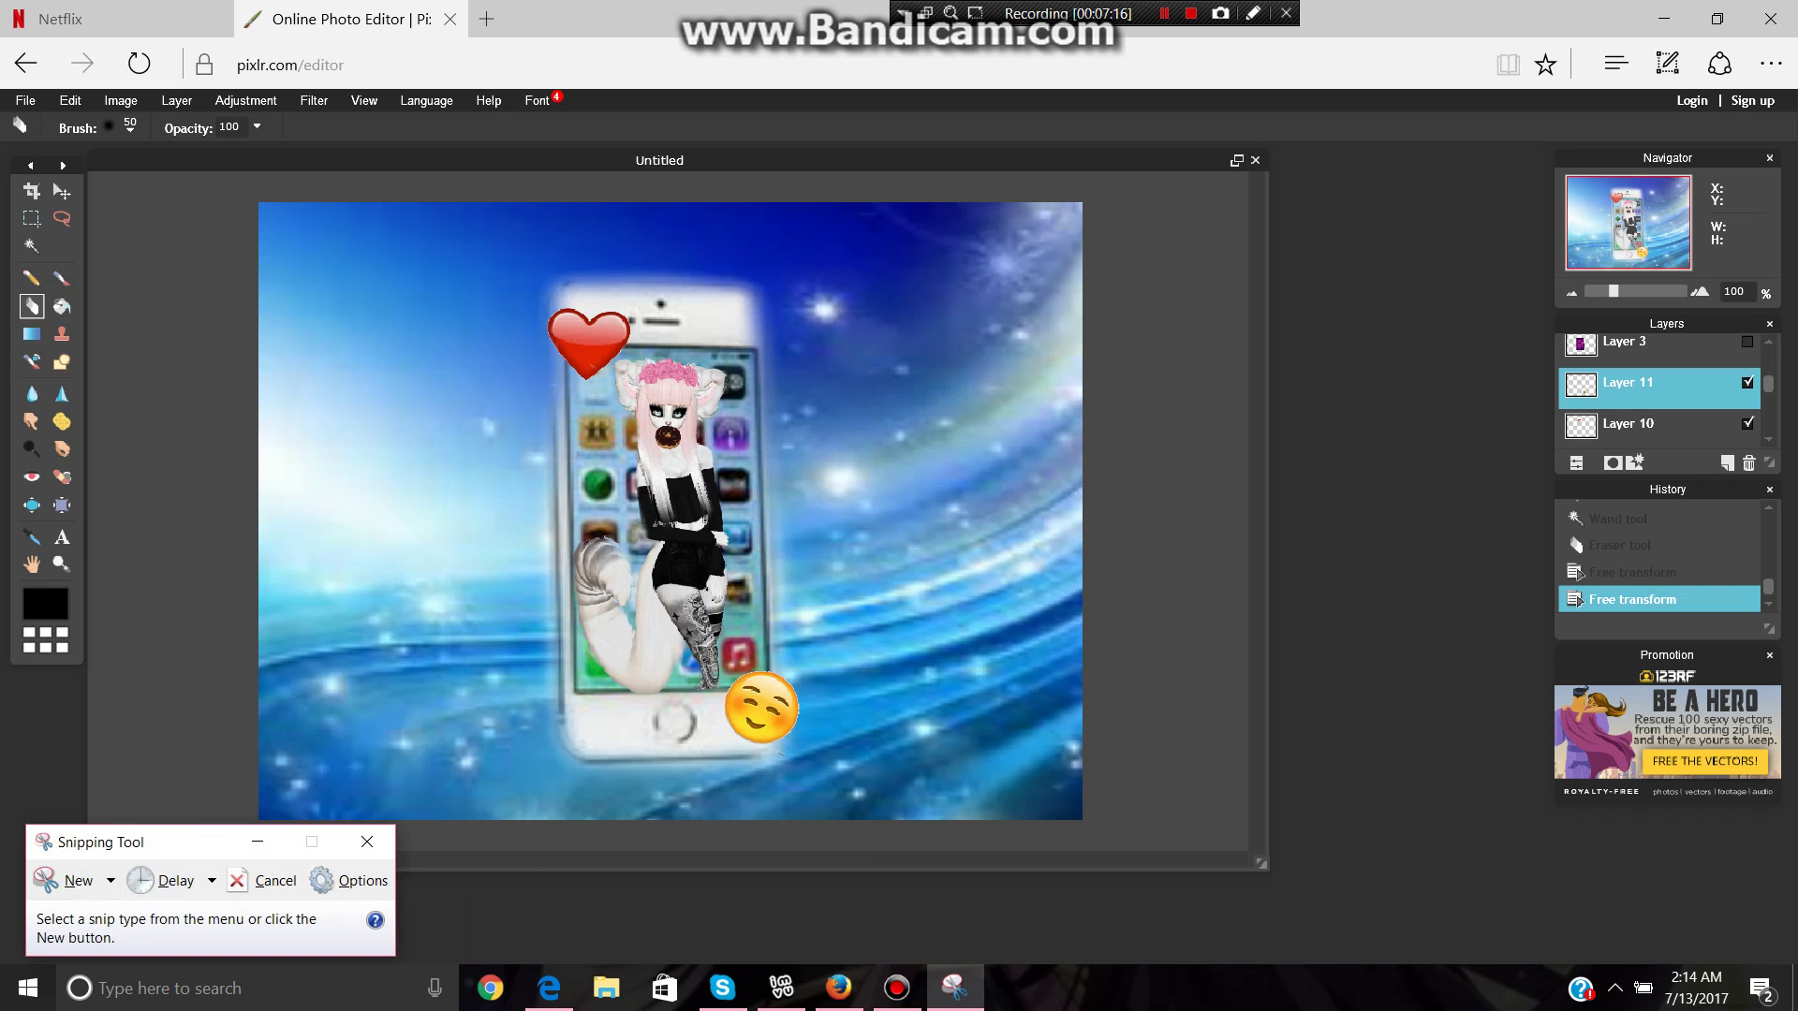
Add a text layer reading "hello ^^" over the character on the phone's screen.
left_click(62, 537)
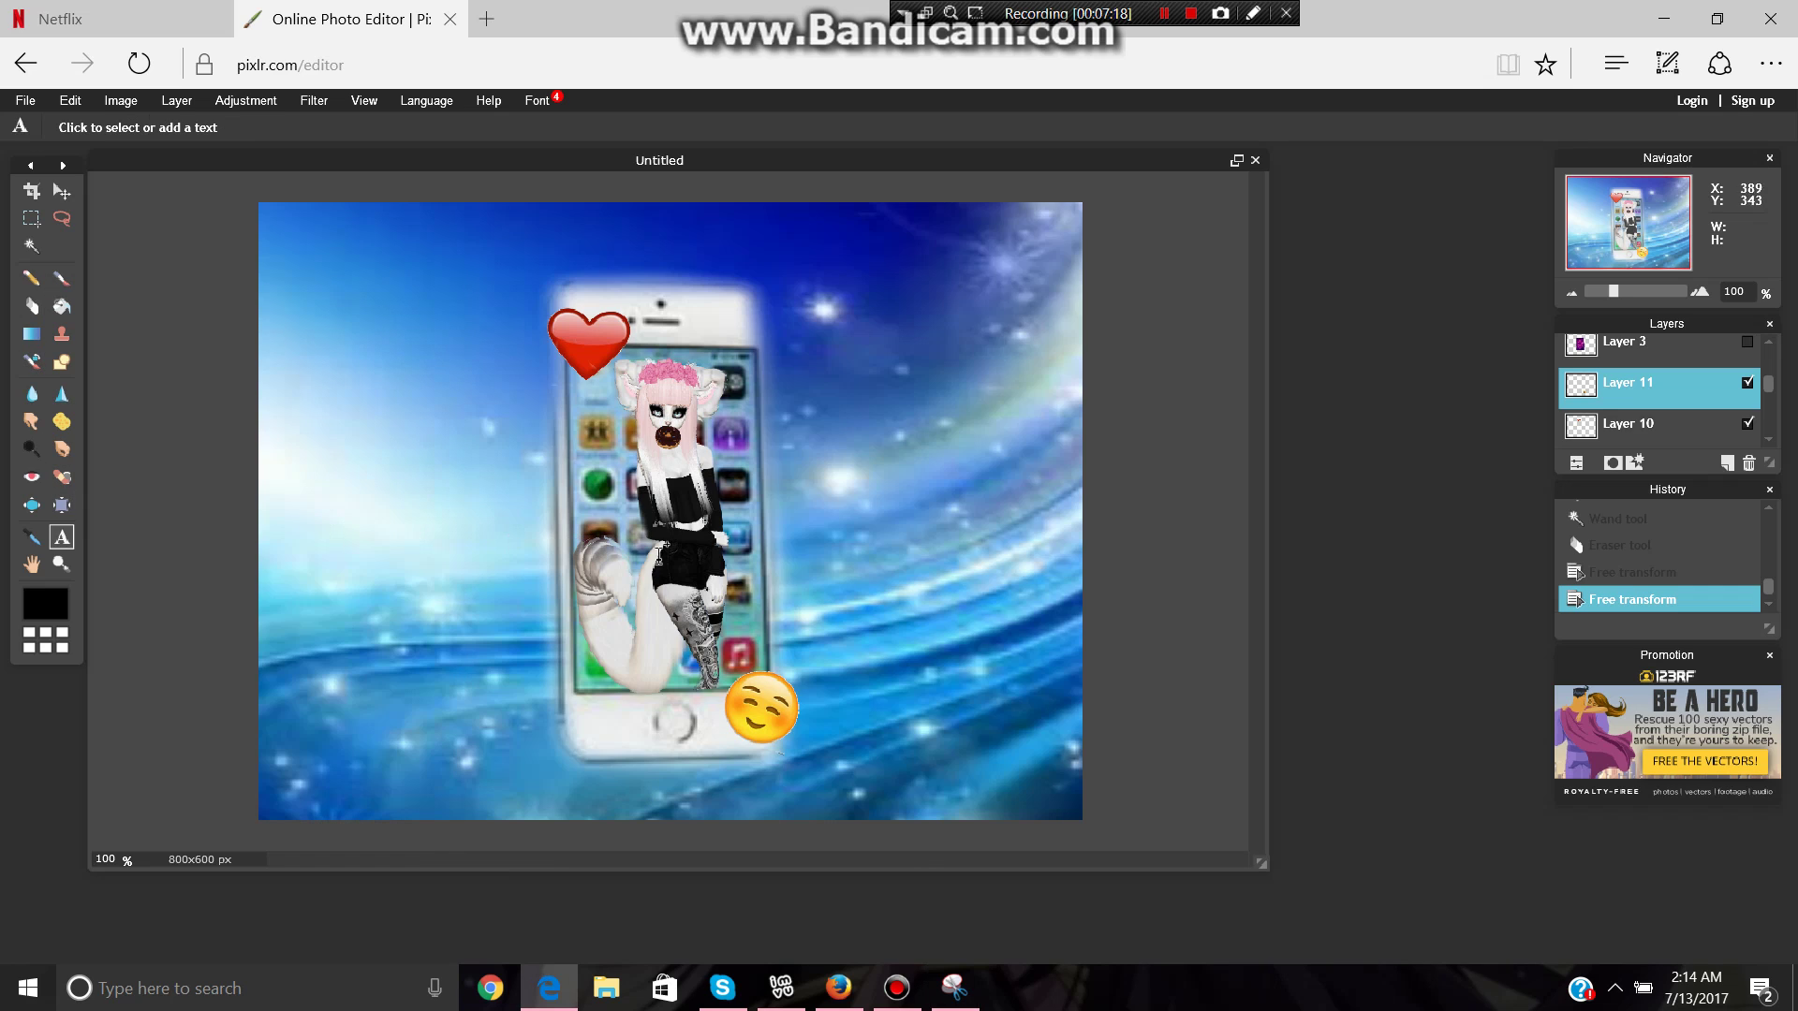
left_click(659, 551)
type("he")
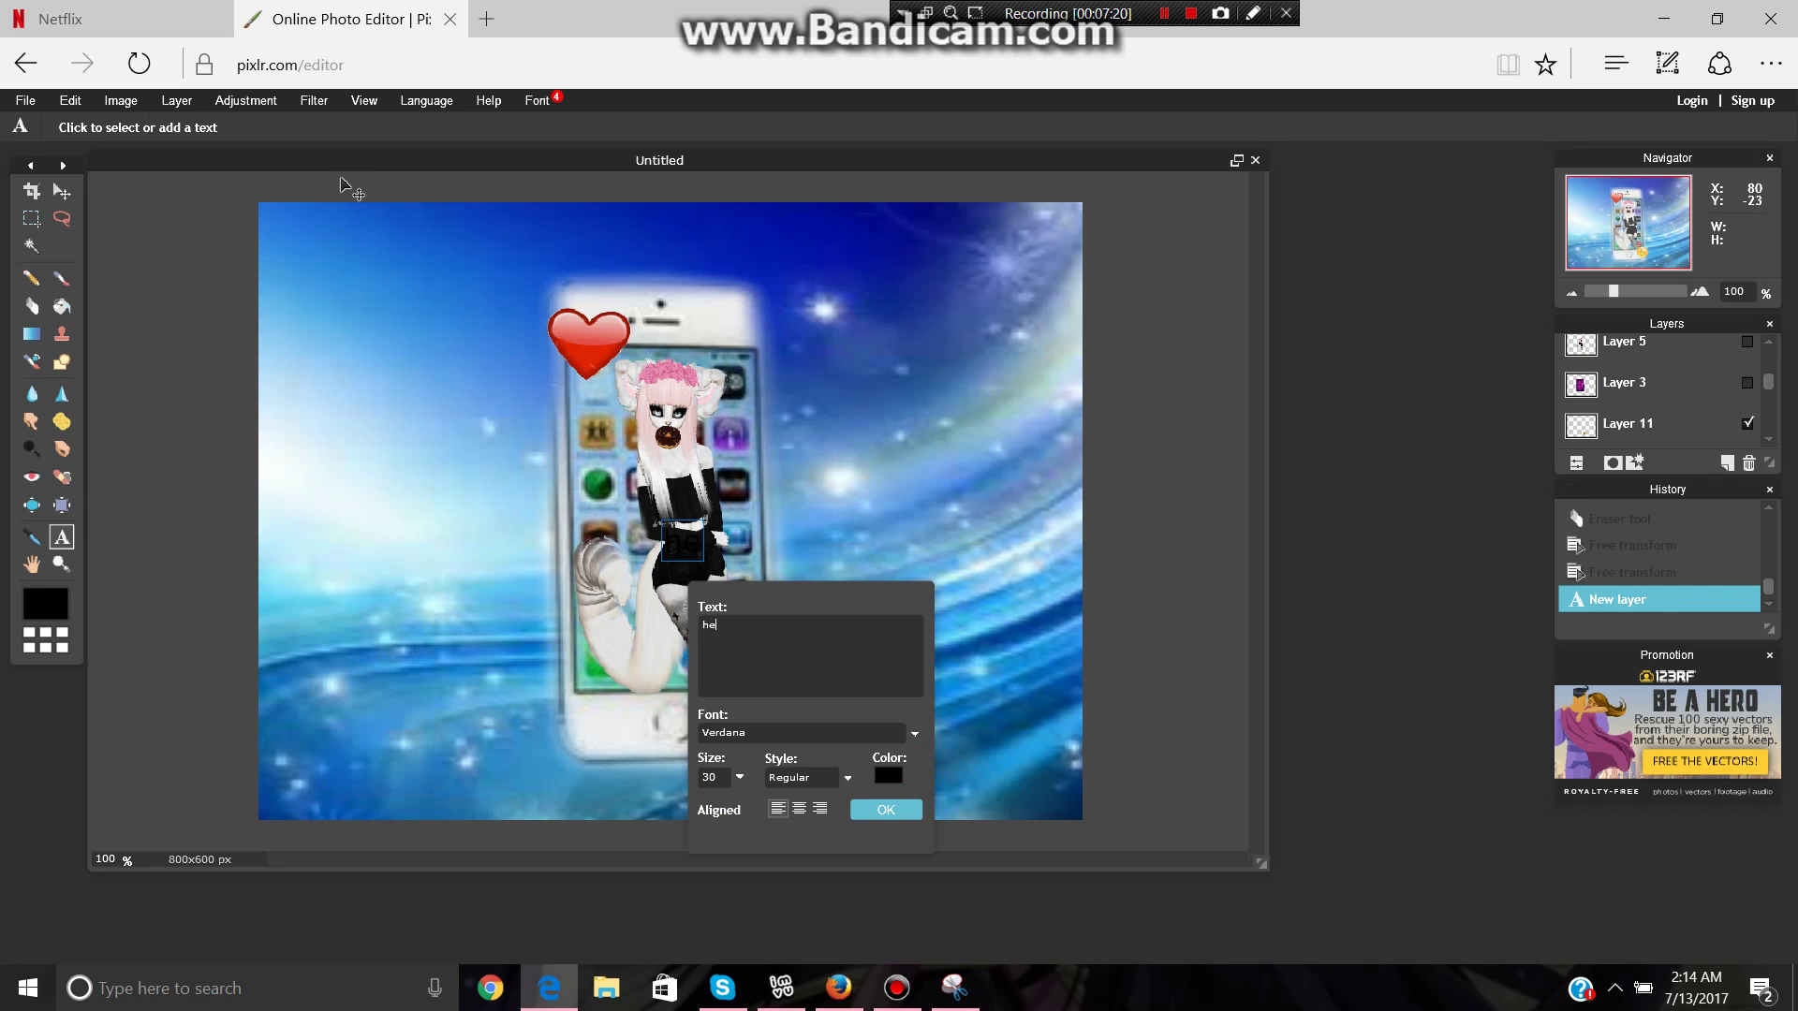
key("BackSpace")
type("ello ^^")
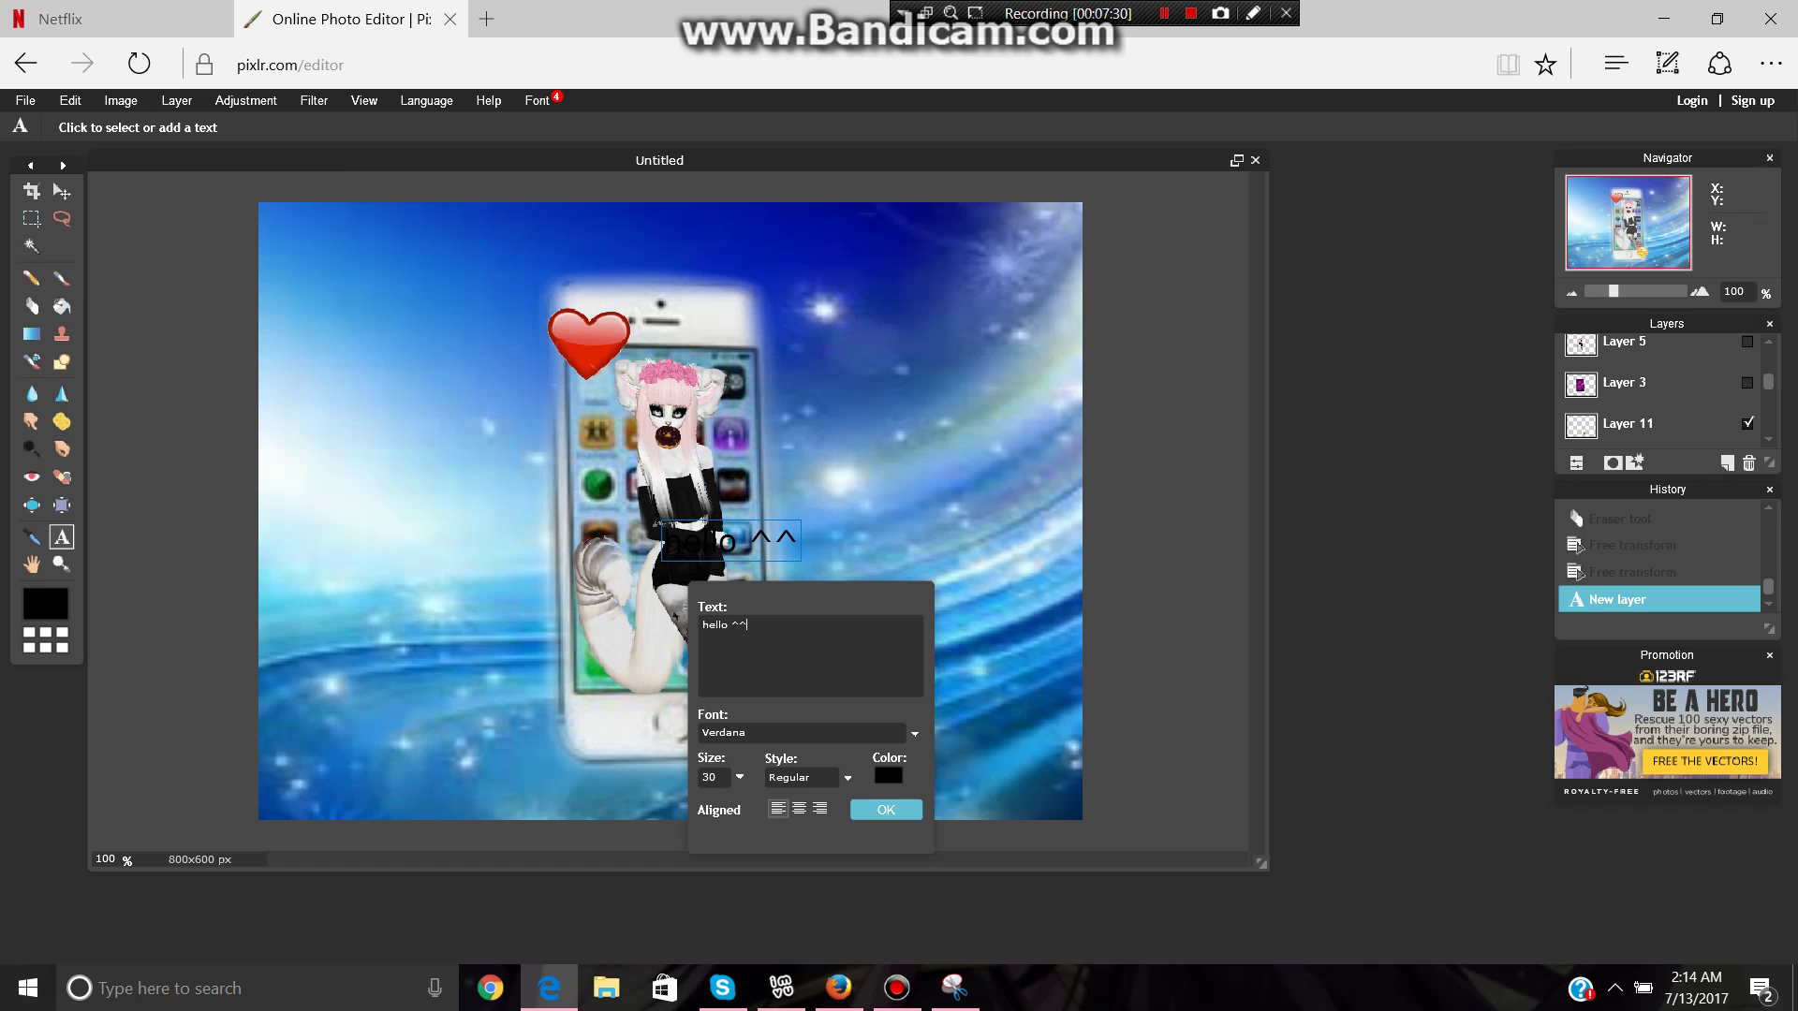
Set the text's style to Bold and its color to a fully saturated magenta-purple.
left_click(848, 777)
left_click(796, 819)
left_click(888, 775)
left_click_drag(672, 419, 676, 408)
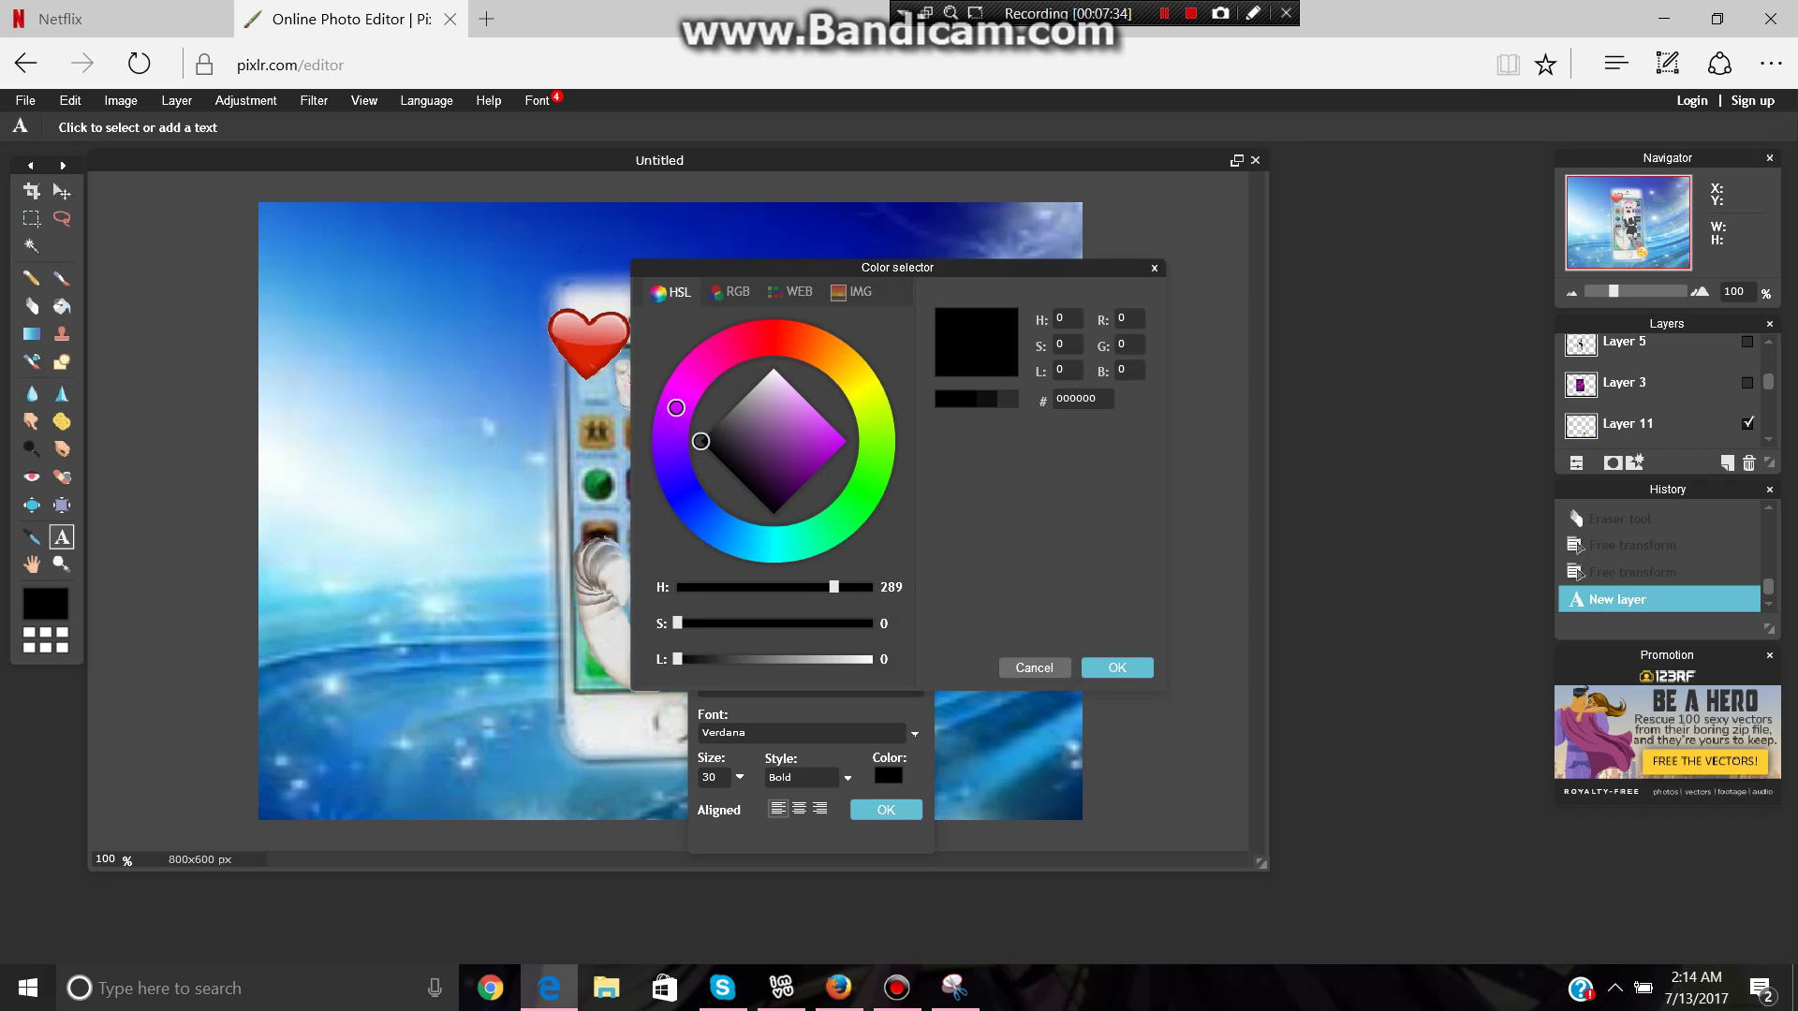
left_click(846, 441)
key("Return")
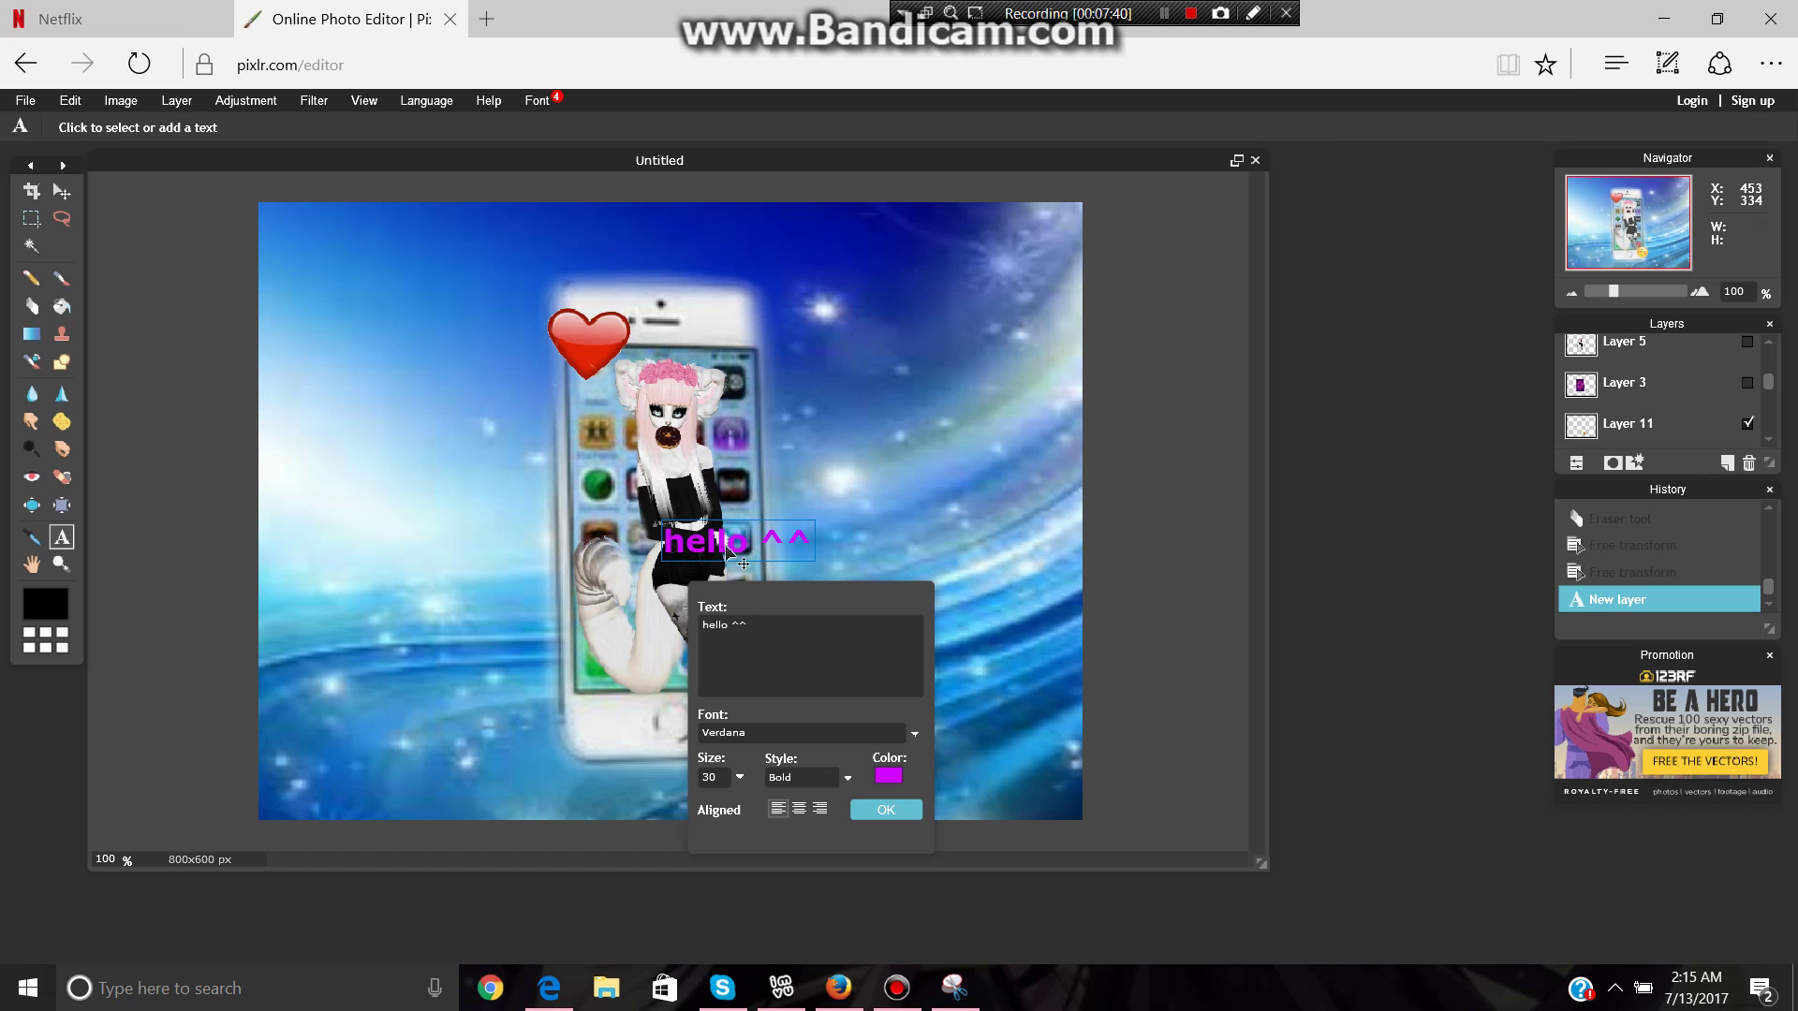
Reword the text as "hello~", center it across the phone's screen over the character's waist, and apply it.
left_click_drag(730, 545, 691, 570)
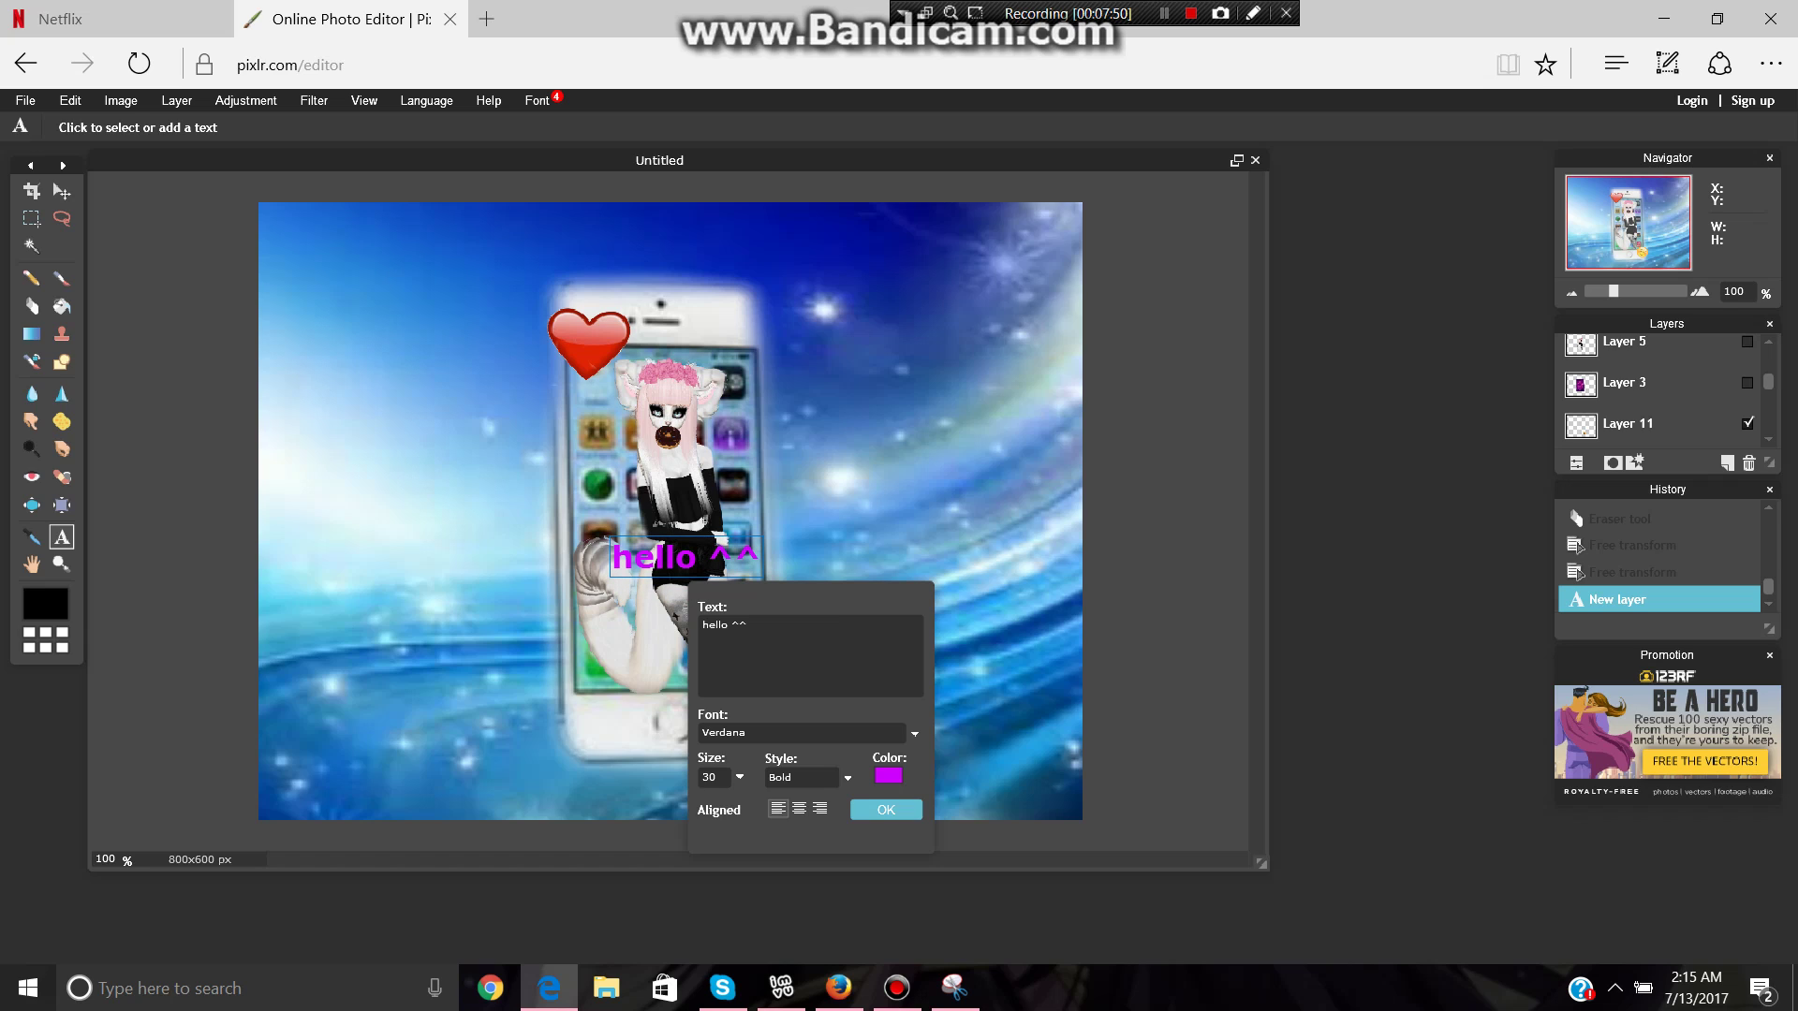
key("BackSpace")
key("BackSpace")
key("BackSpace")
type("~")
mouse_move(668, 550)
left_mouse_down()
mouse_move(684, 568)
mouse_move(676, 543)
left_mouse_up()
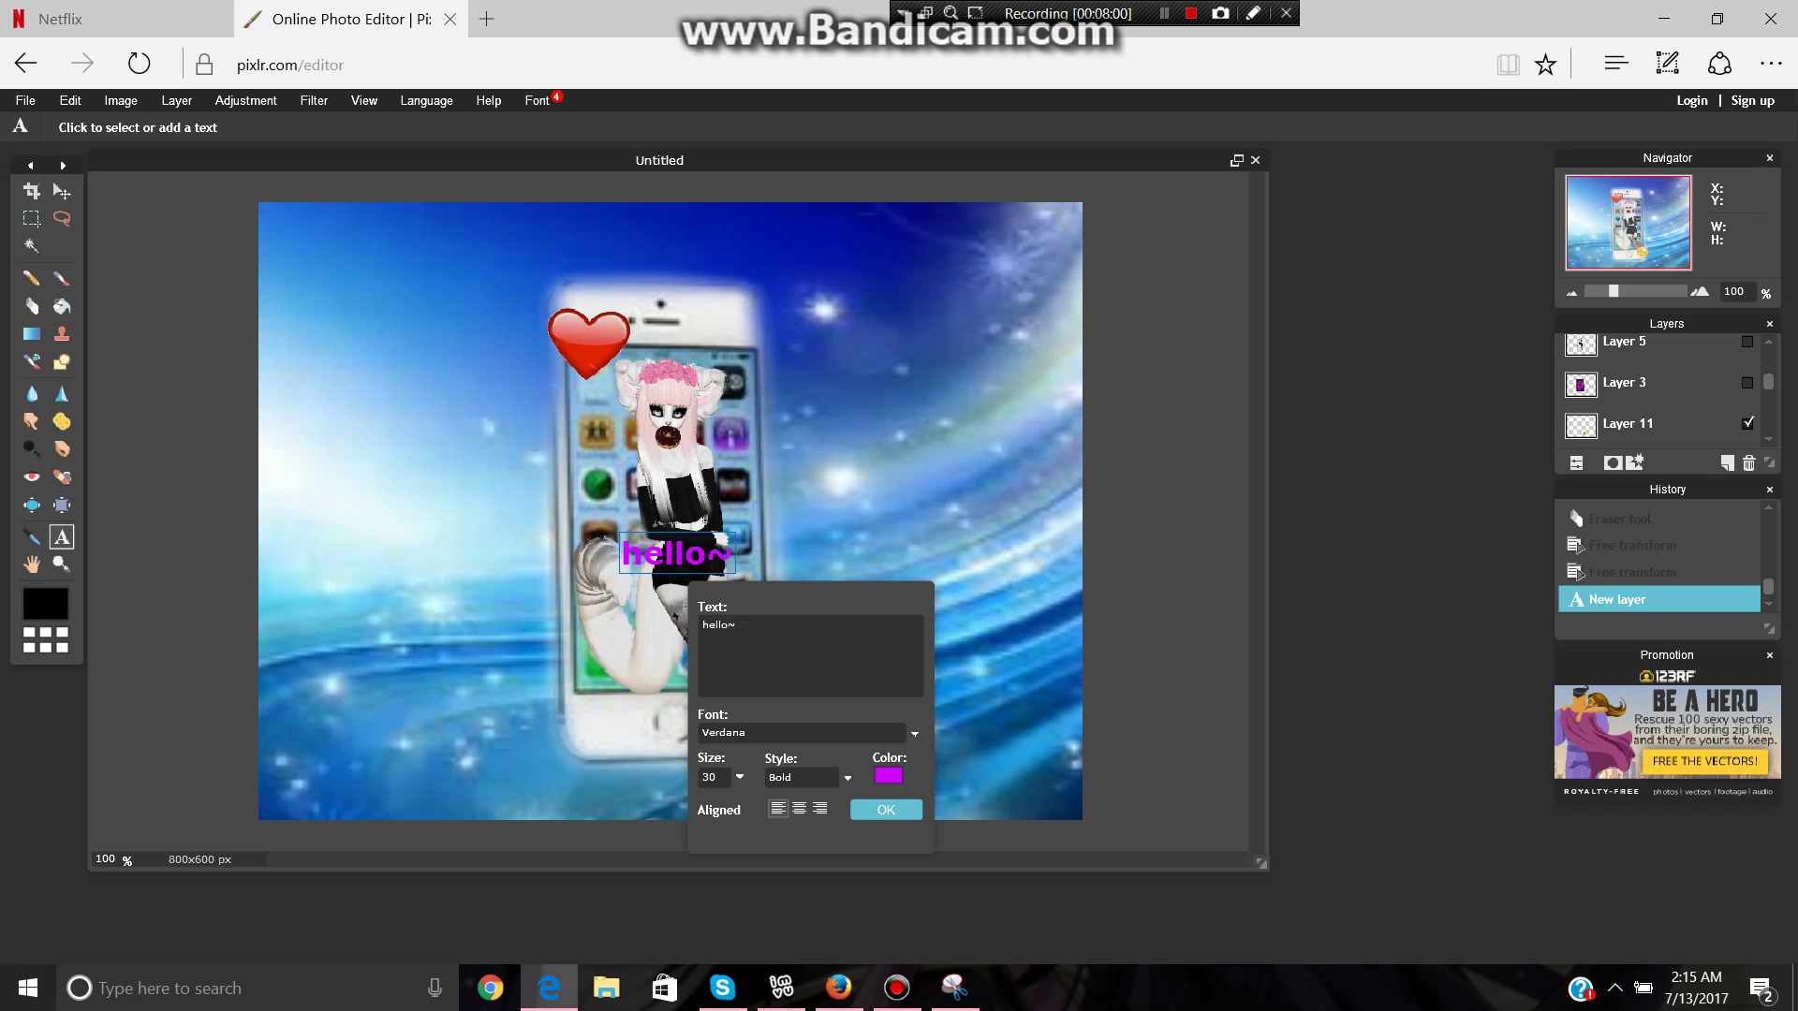
left_click(877, 805)
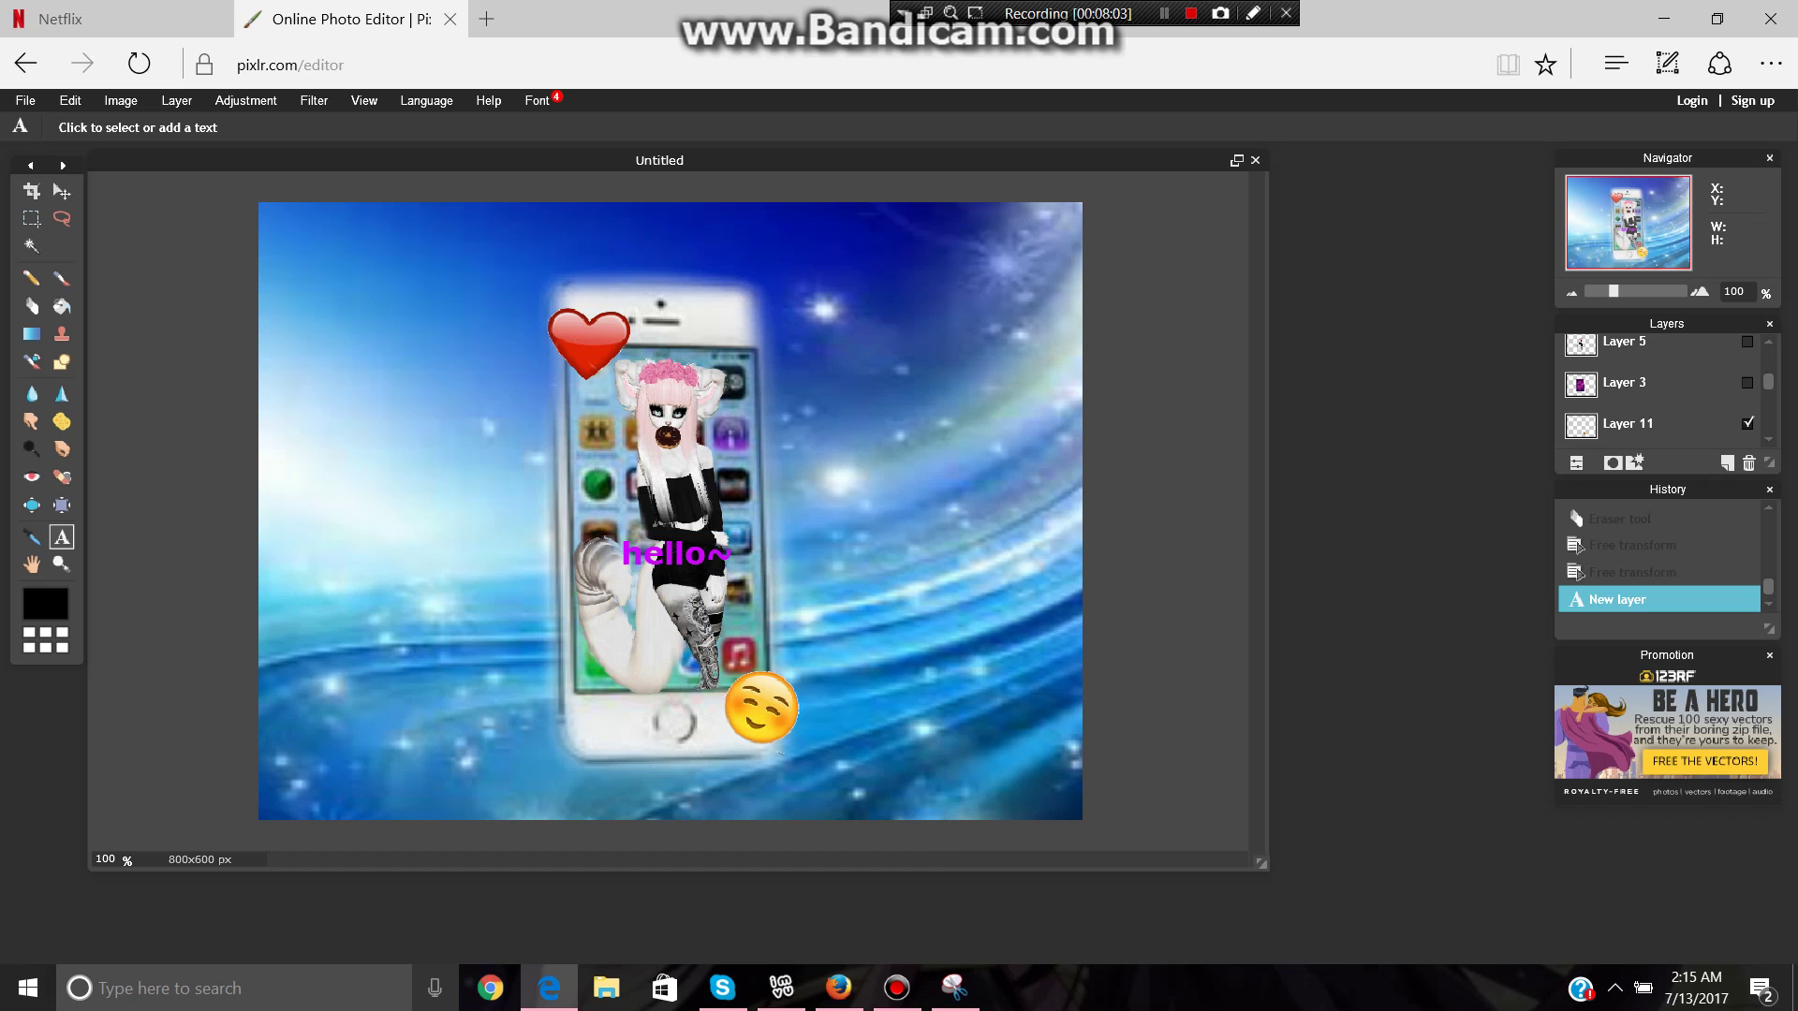
Switch to the Snipping Tool and capture a new rectangular snip around the whole phone, including the heart and emoji.
left_click(234, 988)
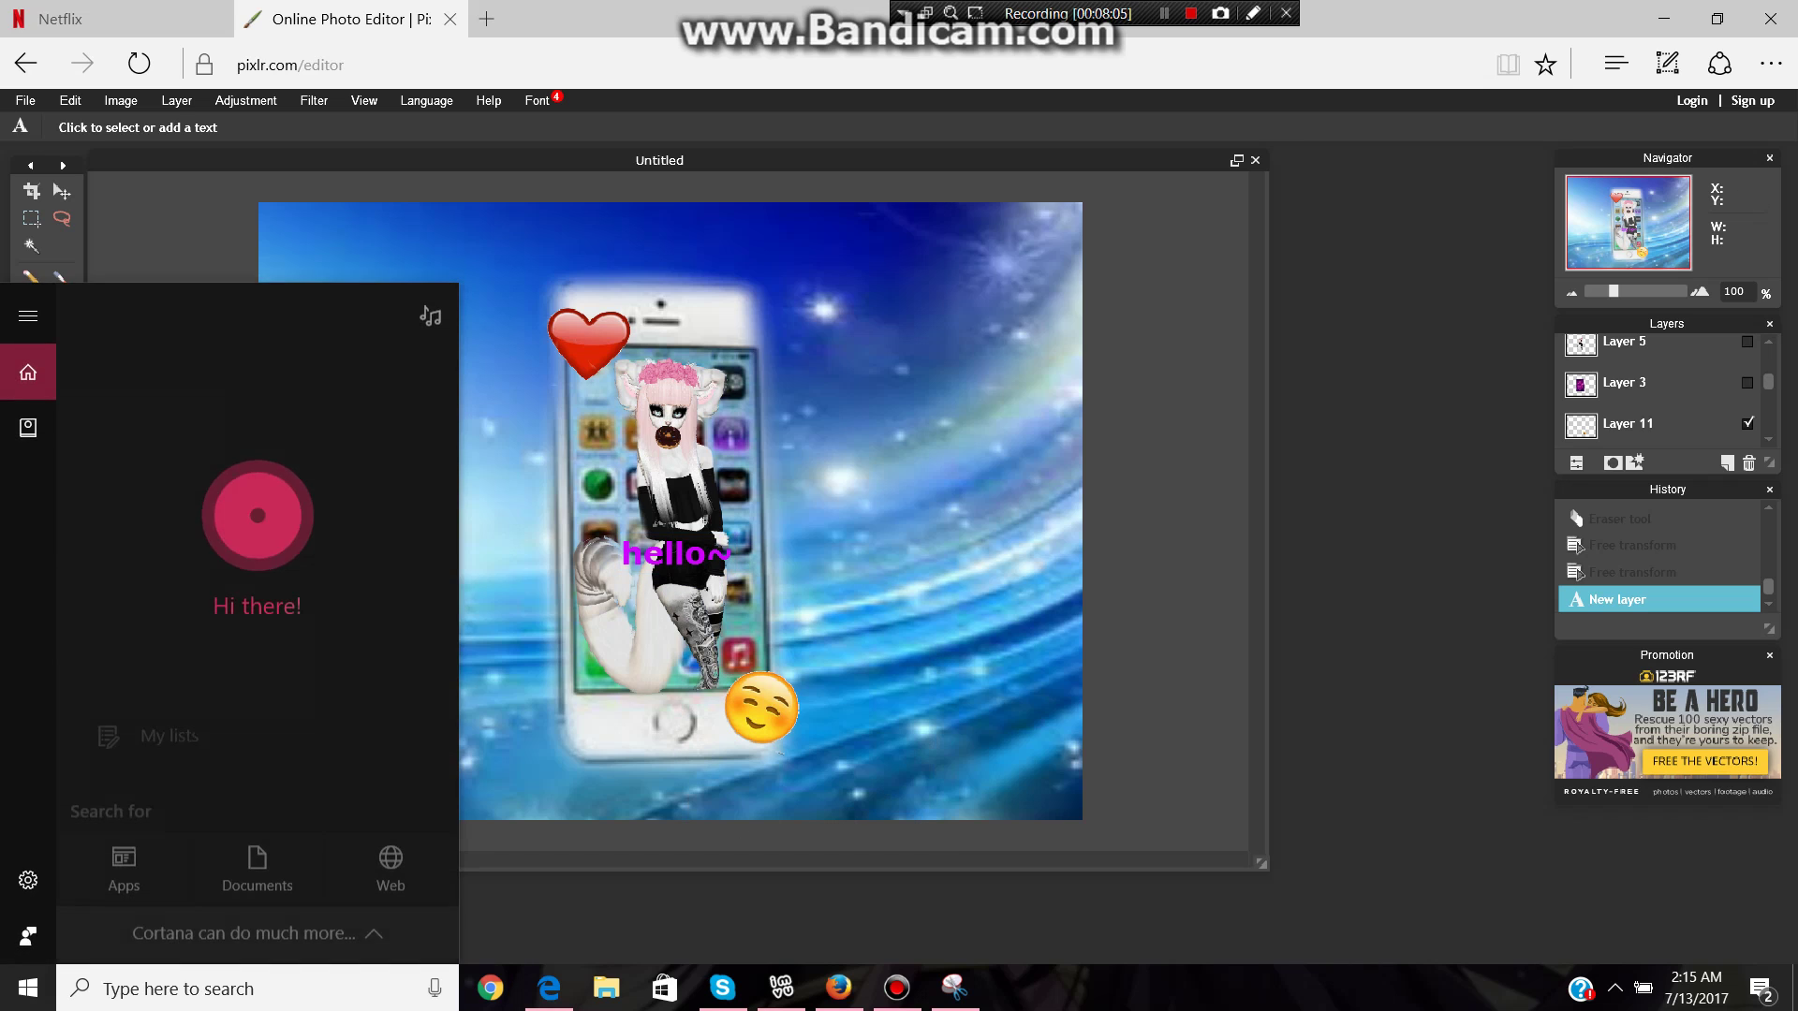
type("s")
key("Return")
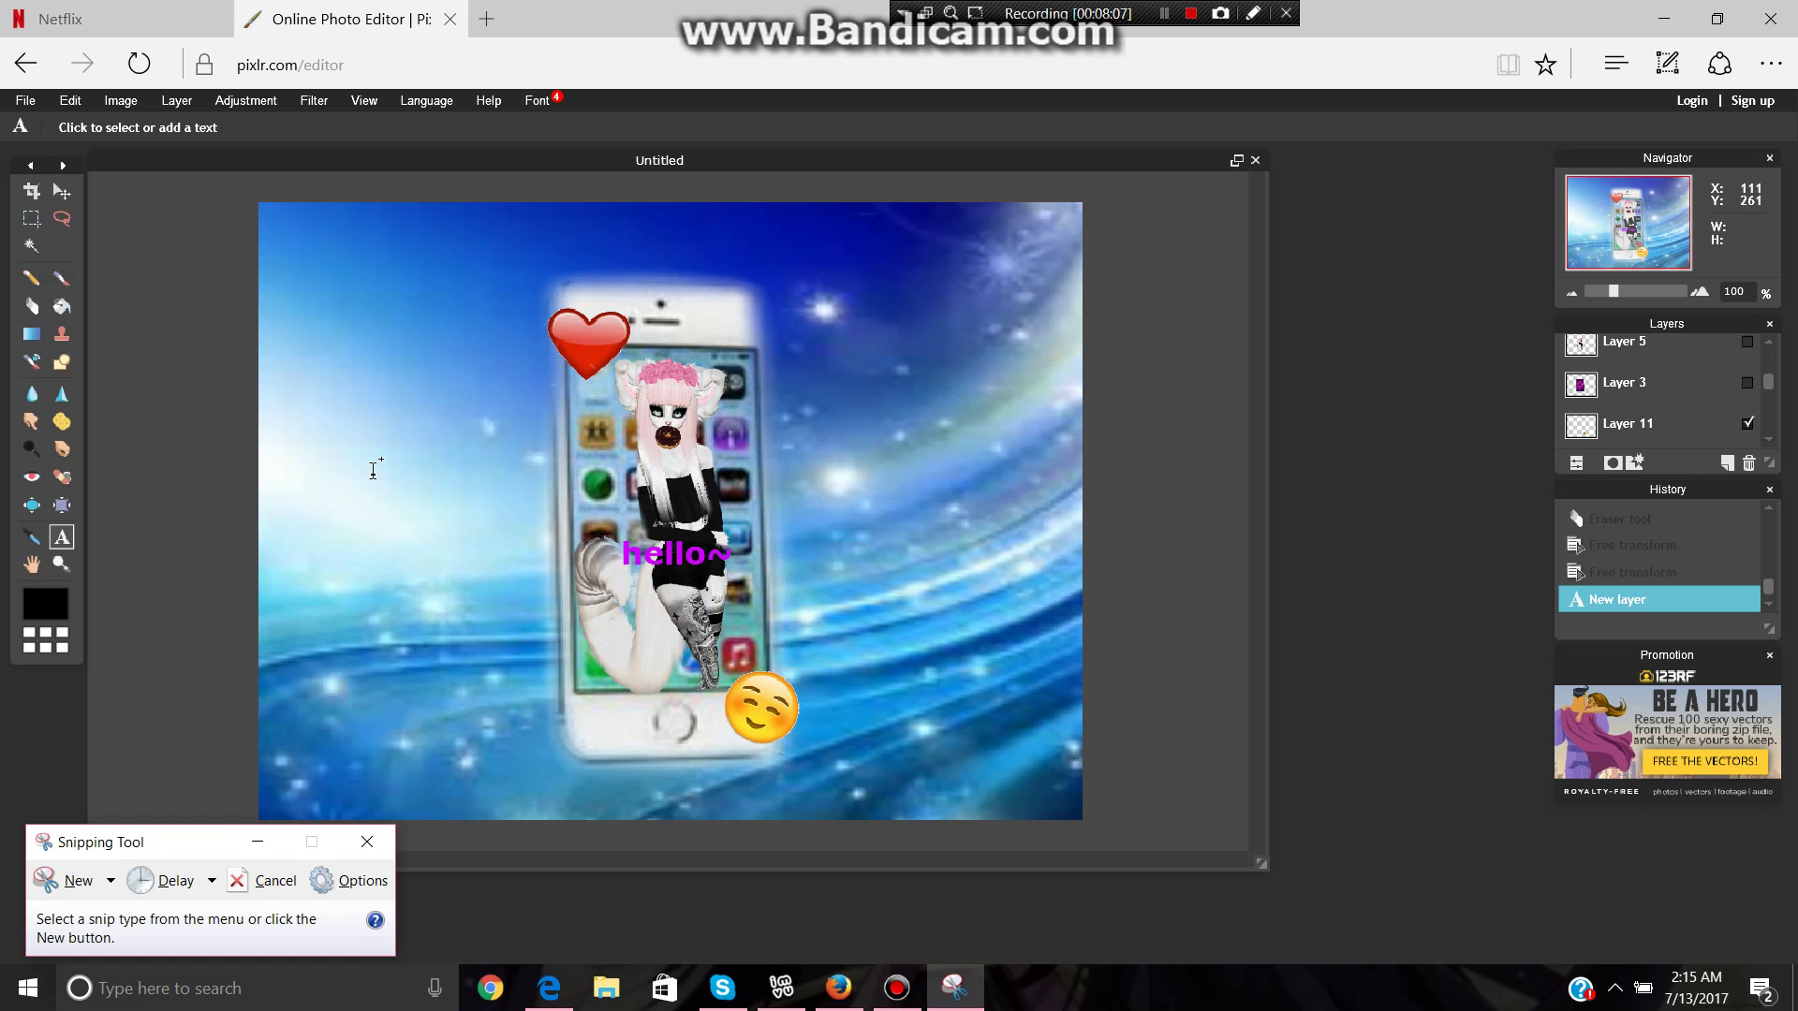
left_click(71, 880)
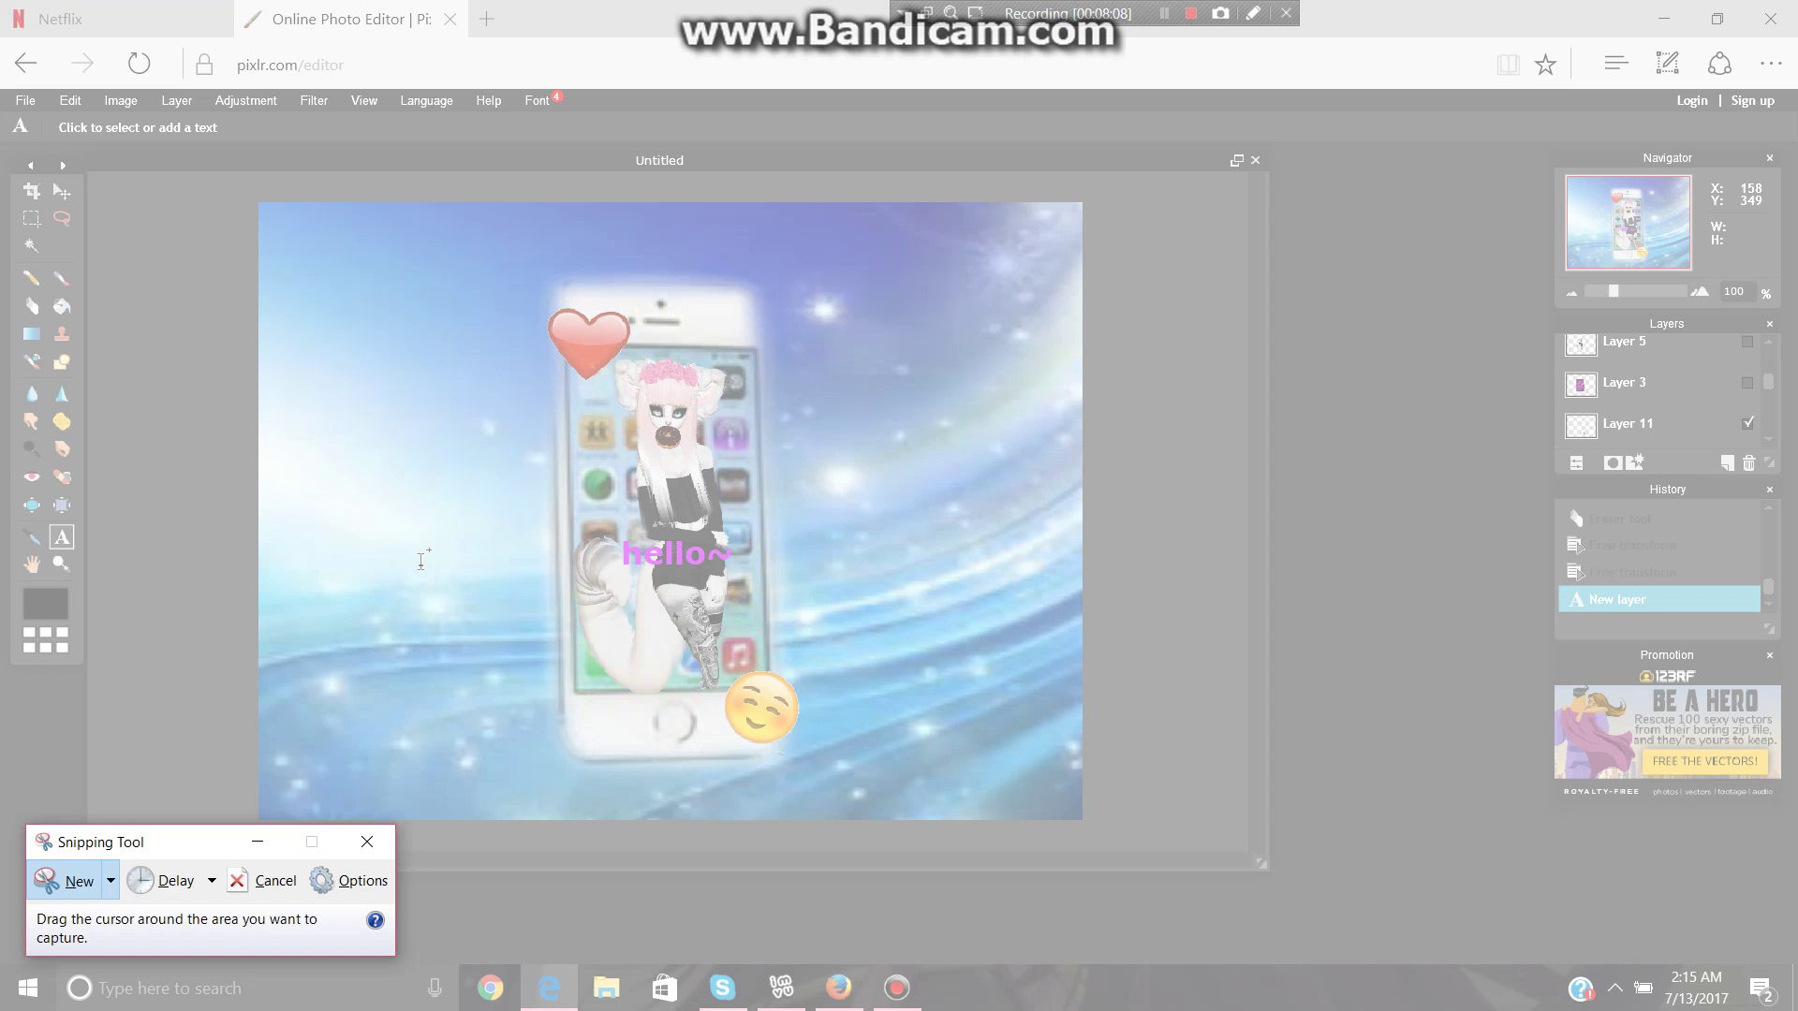
left_click_drag(516, 251, 862, 784)
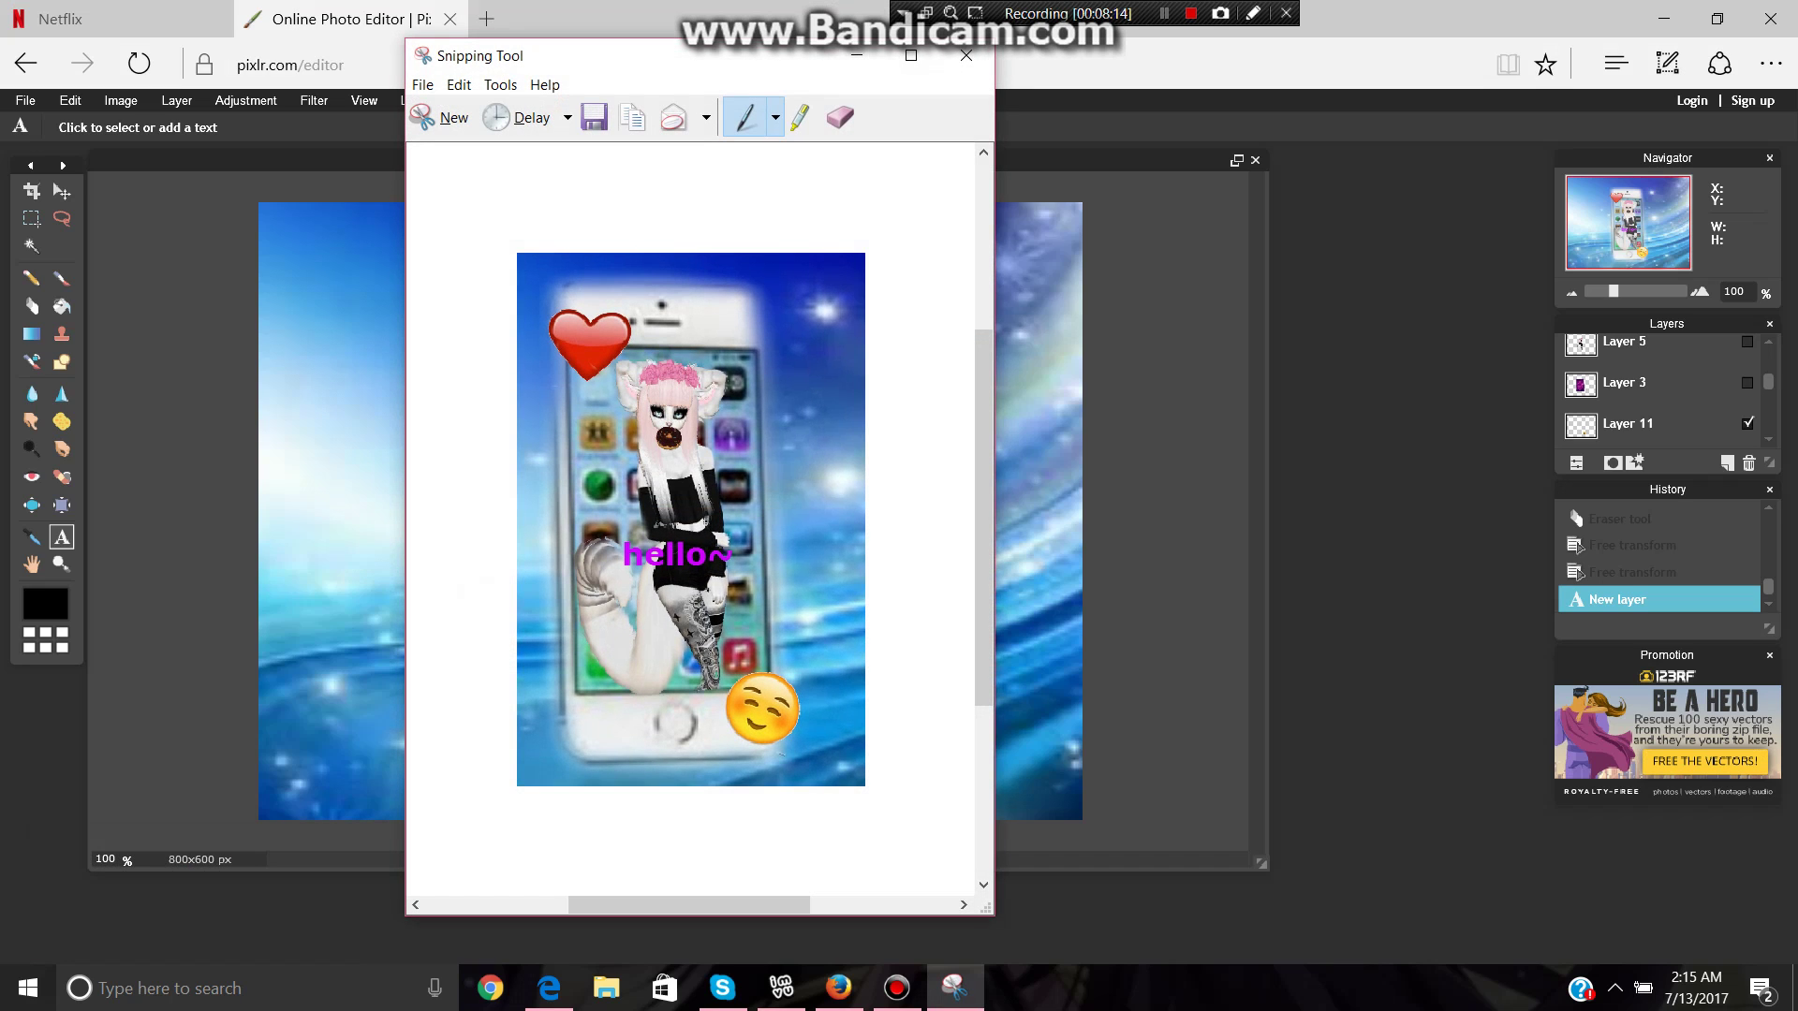
Open Notepad and write the closing message "thanks you for watching <3 bai see y".
left_click(187, 987)
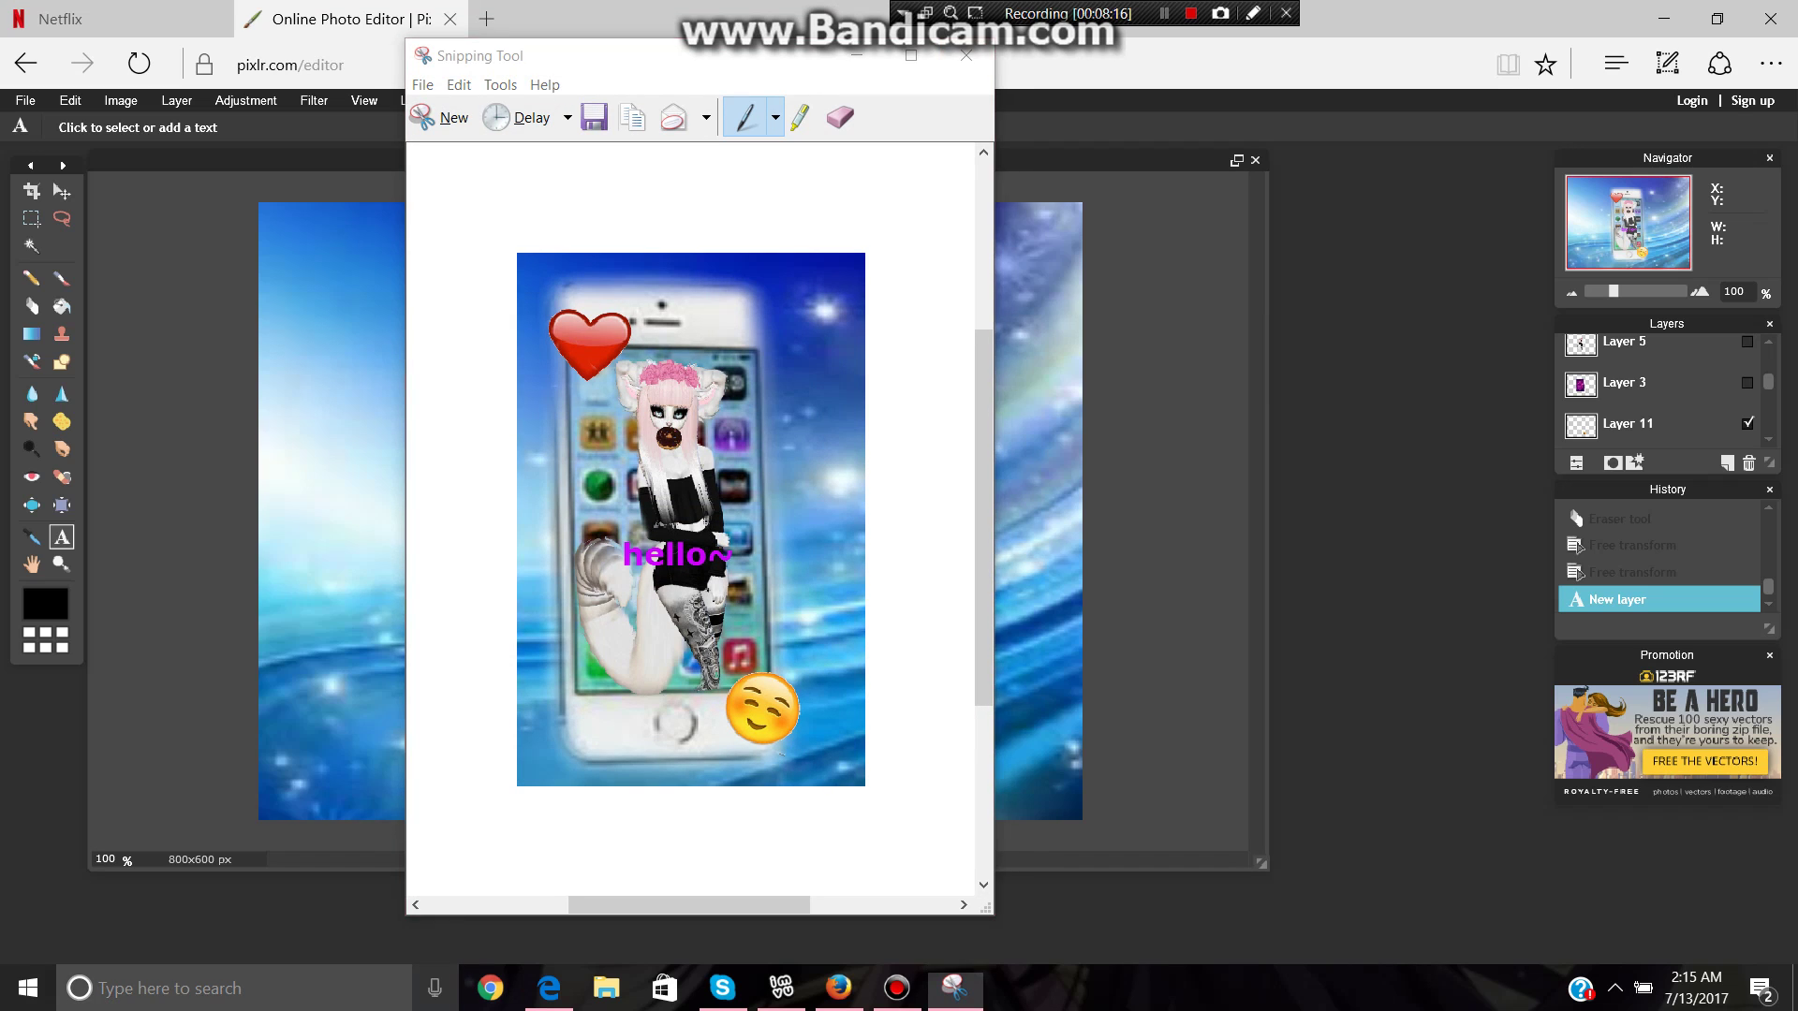
type("n")
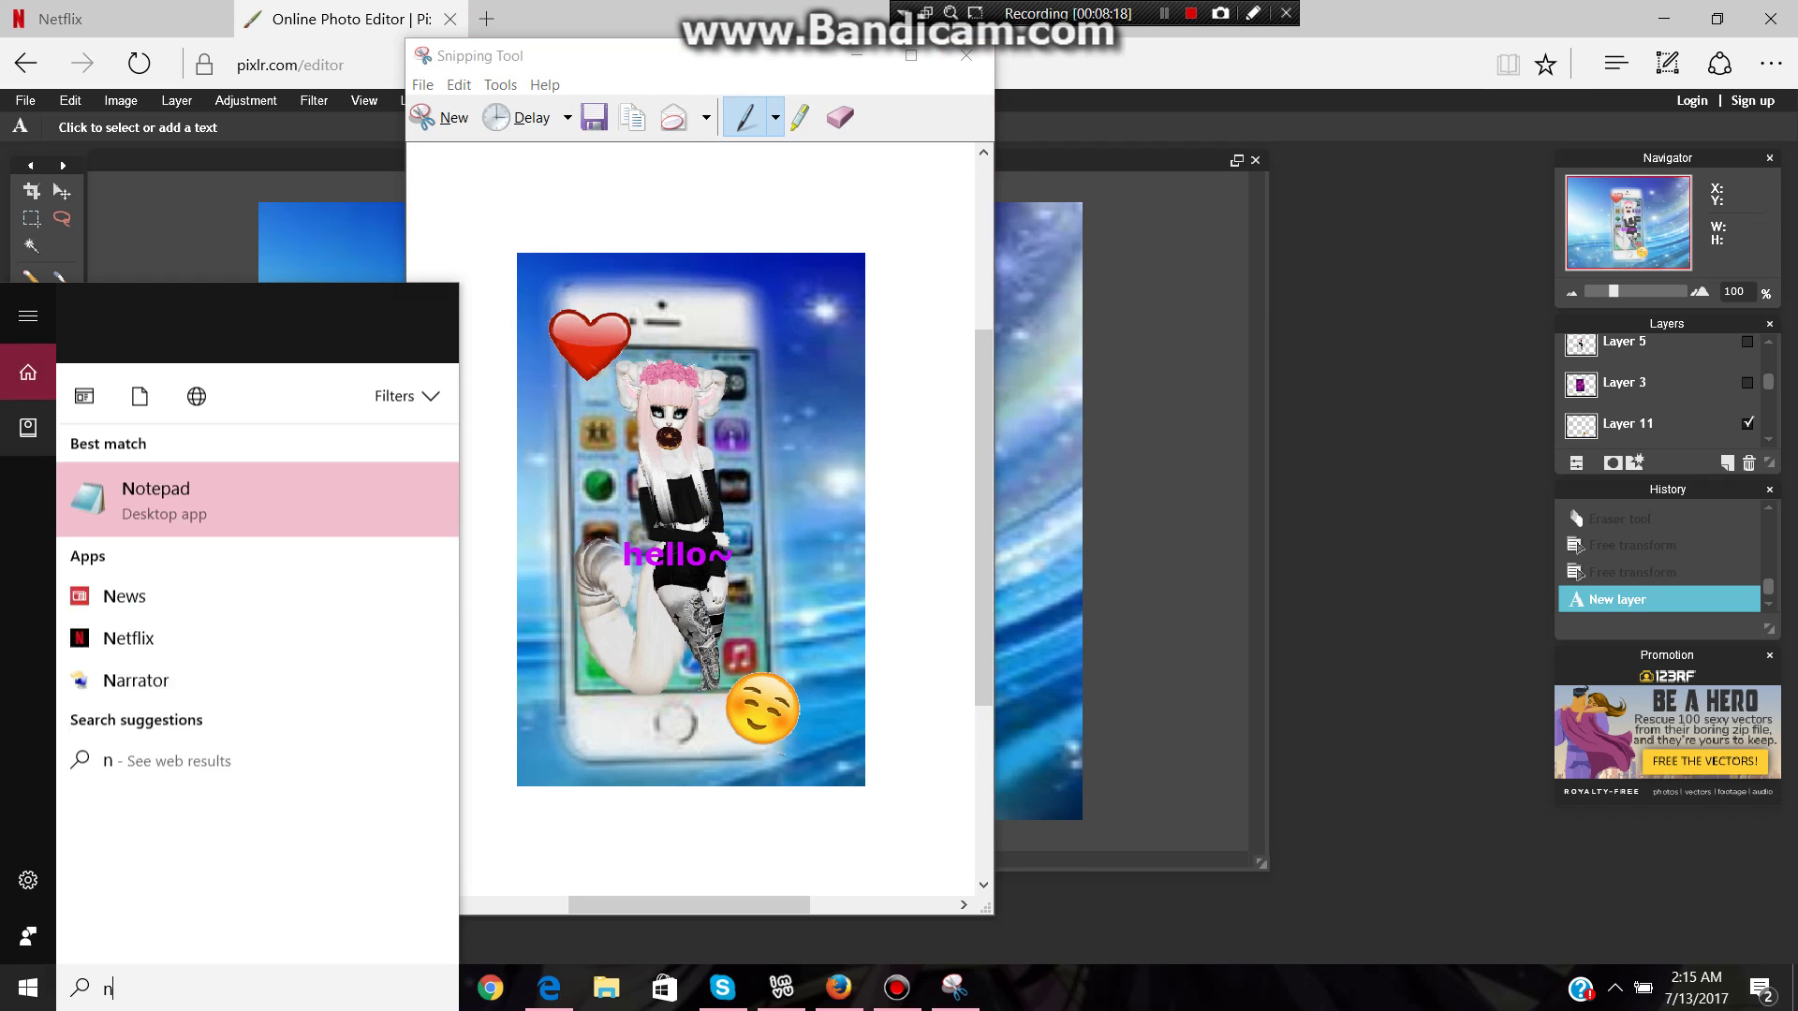
key("Return")
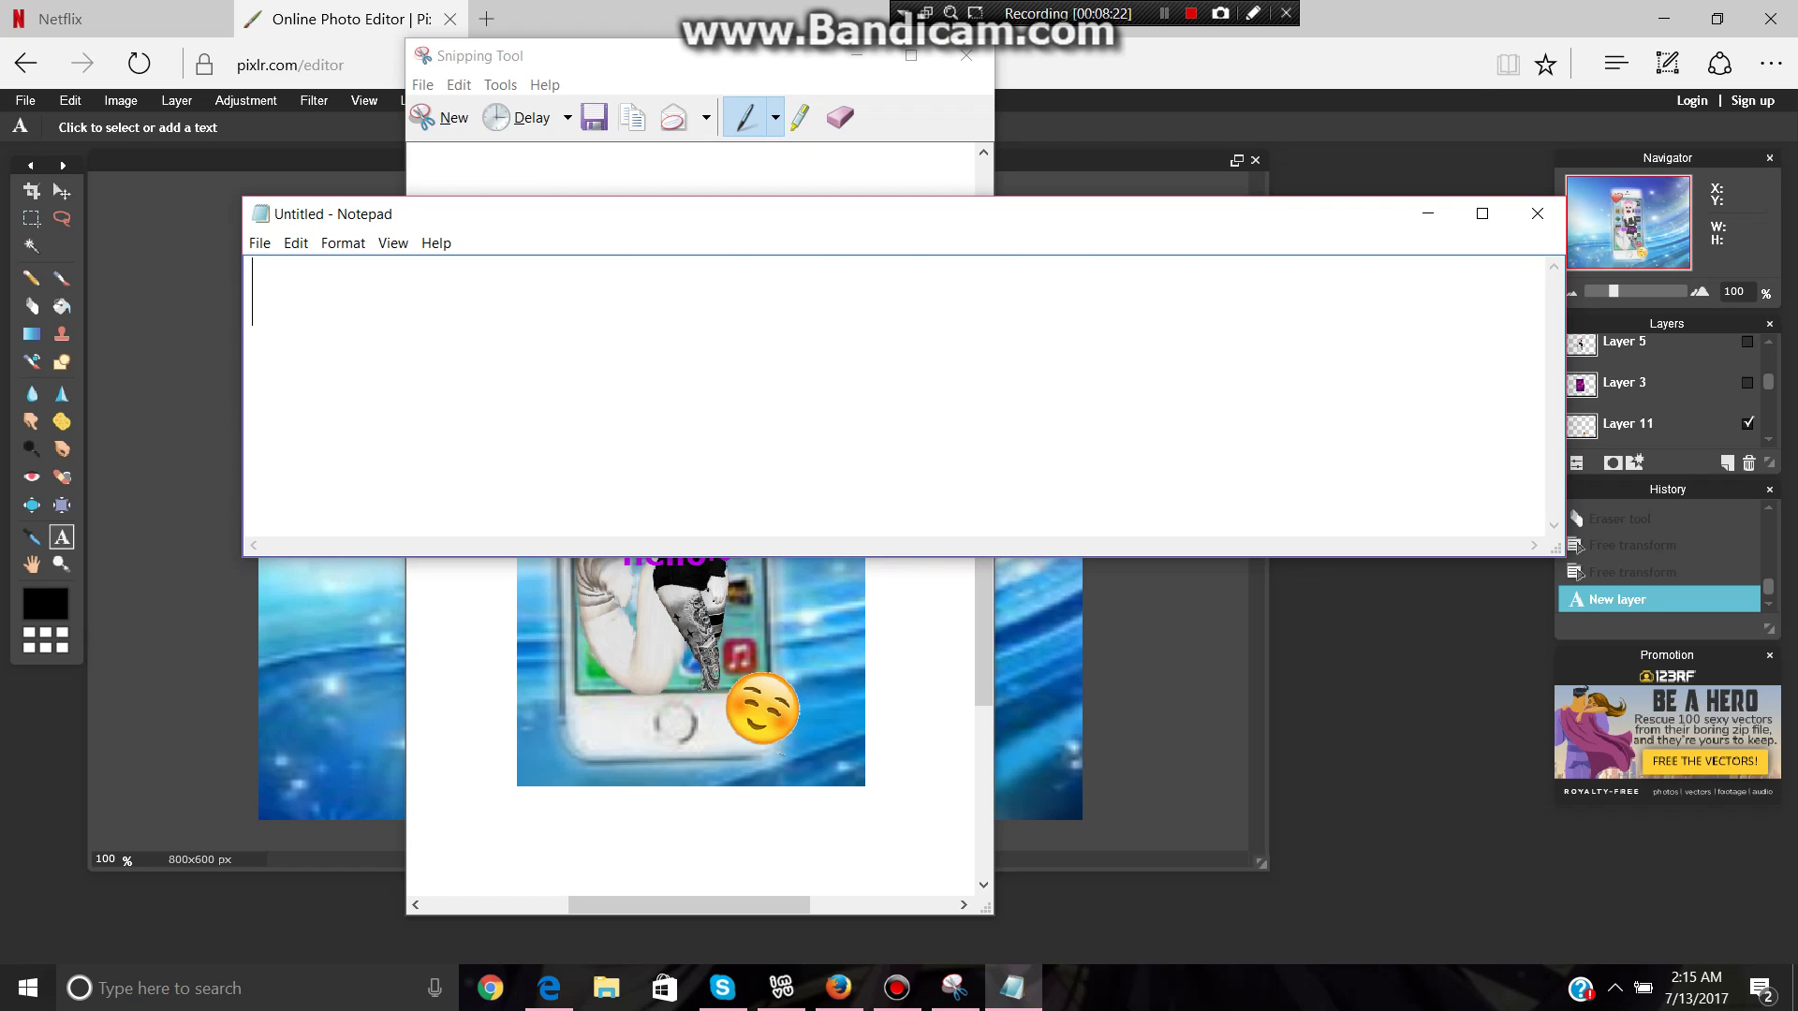
type("than")
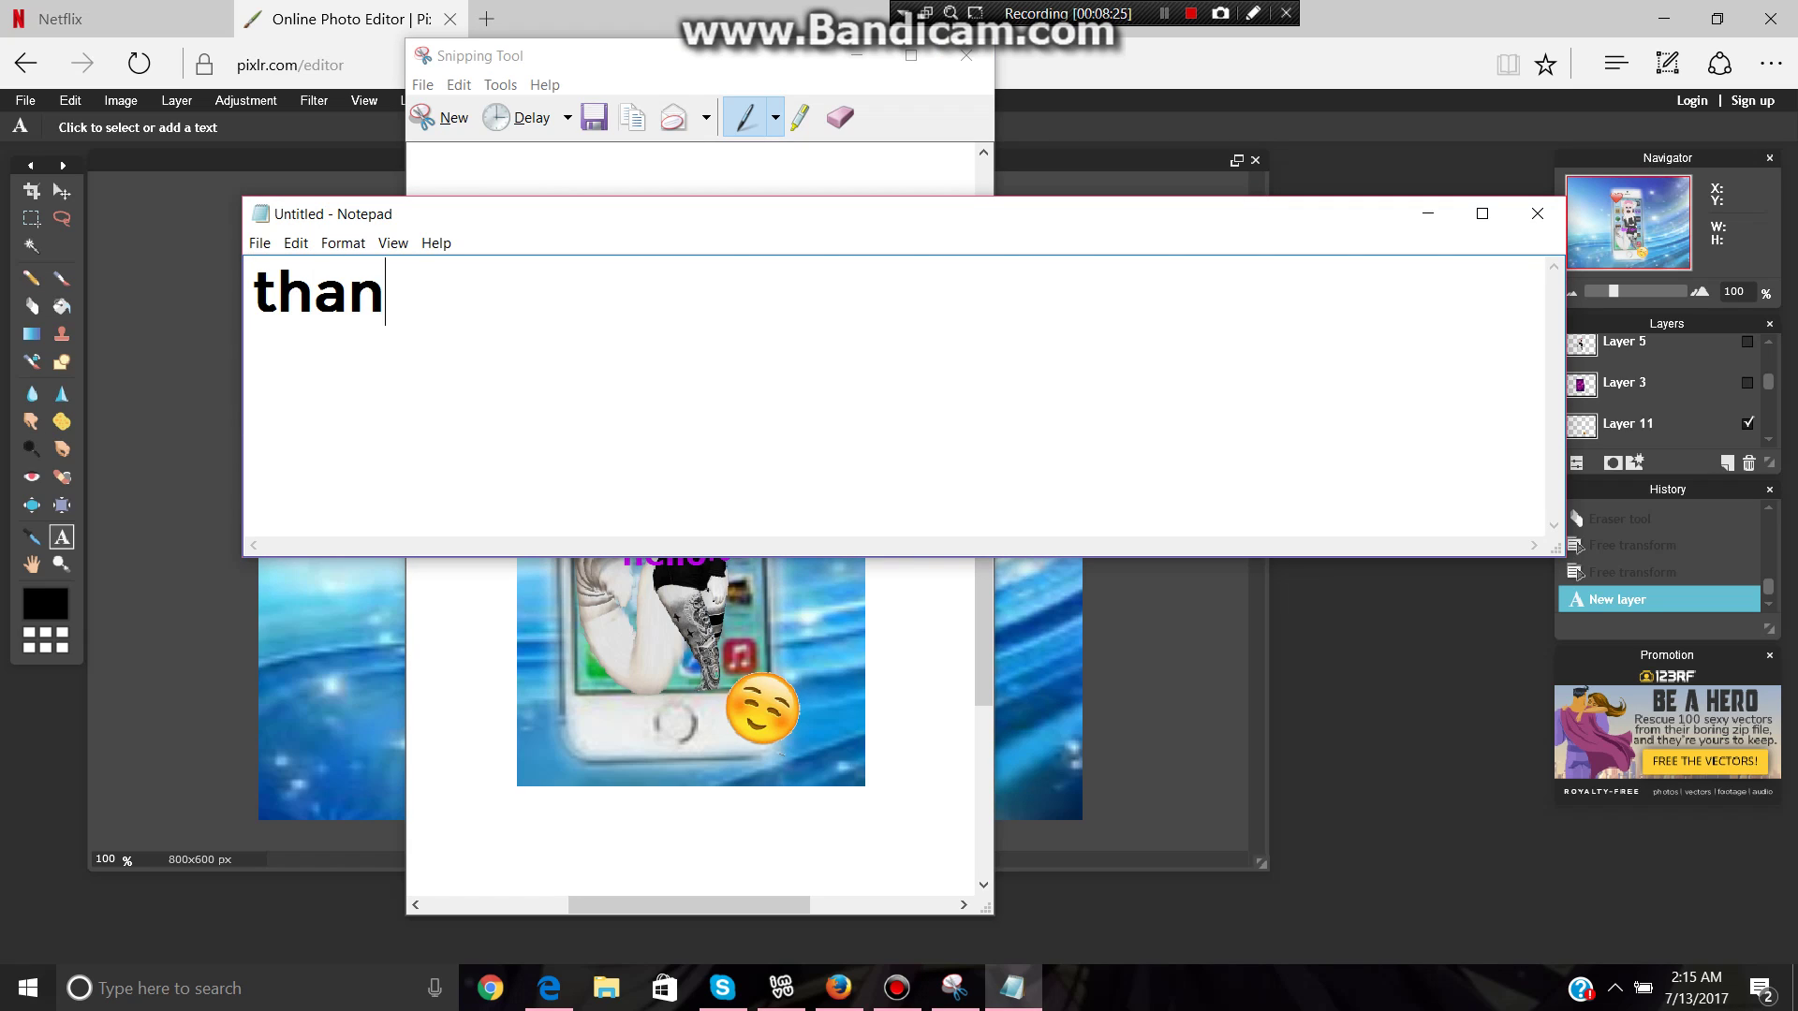
type("ks uo")
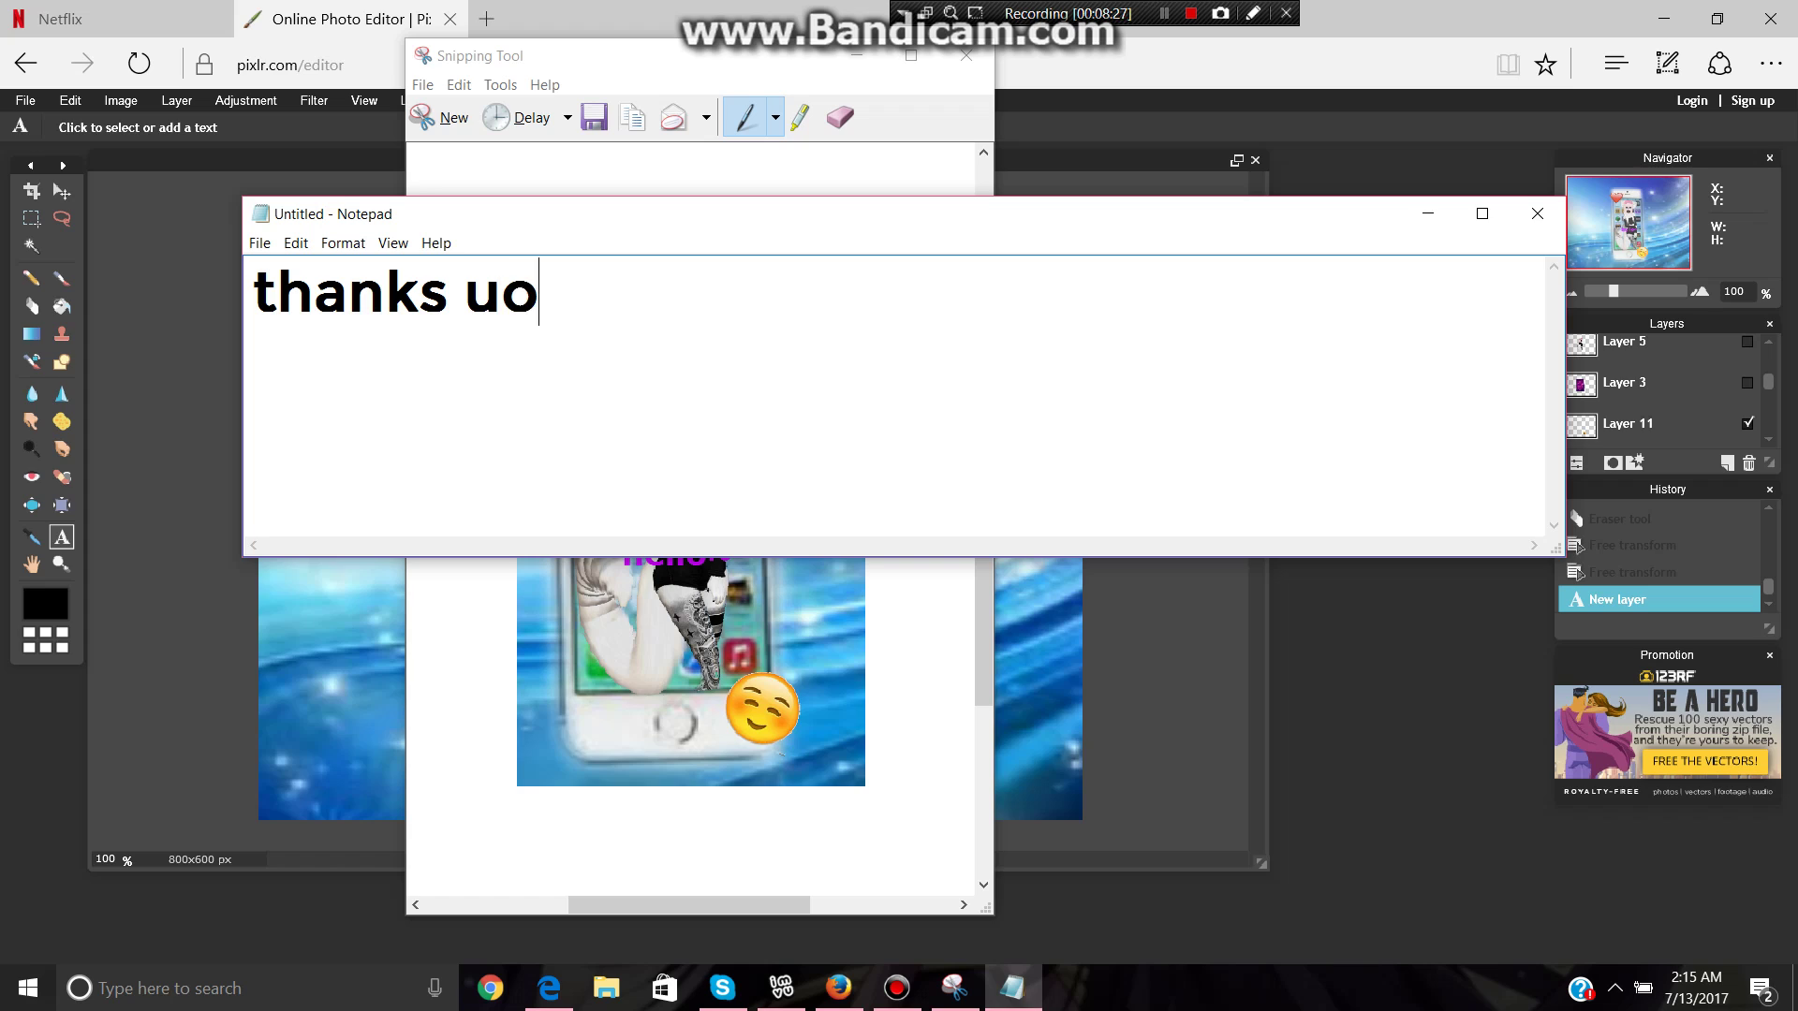
key("BackSpace")
key("BackSpace")
type("you ")
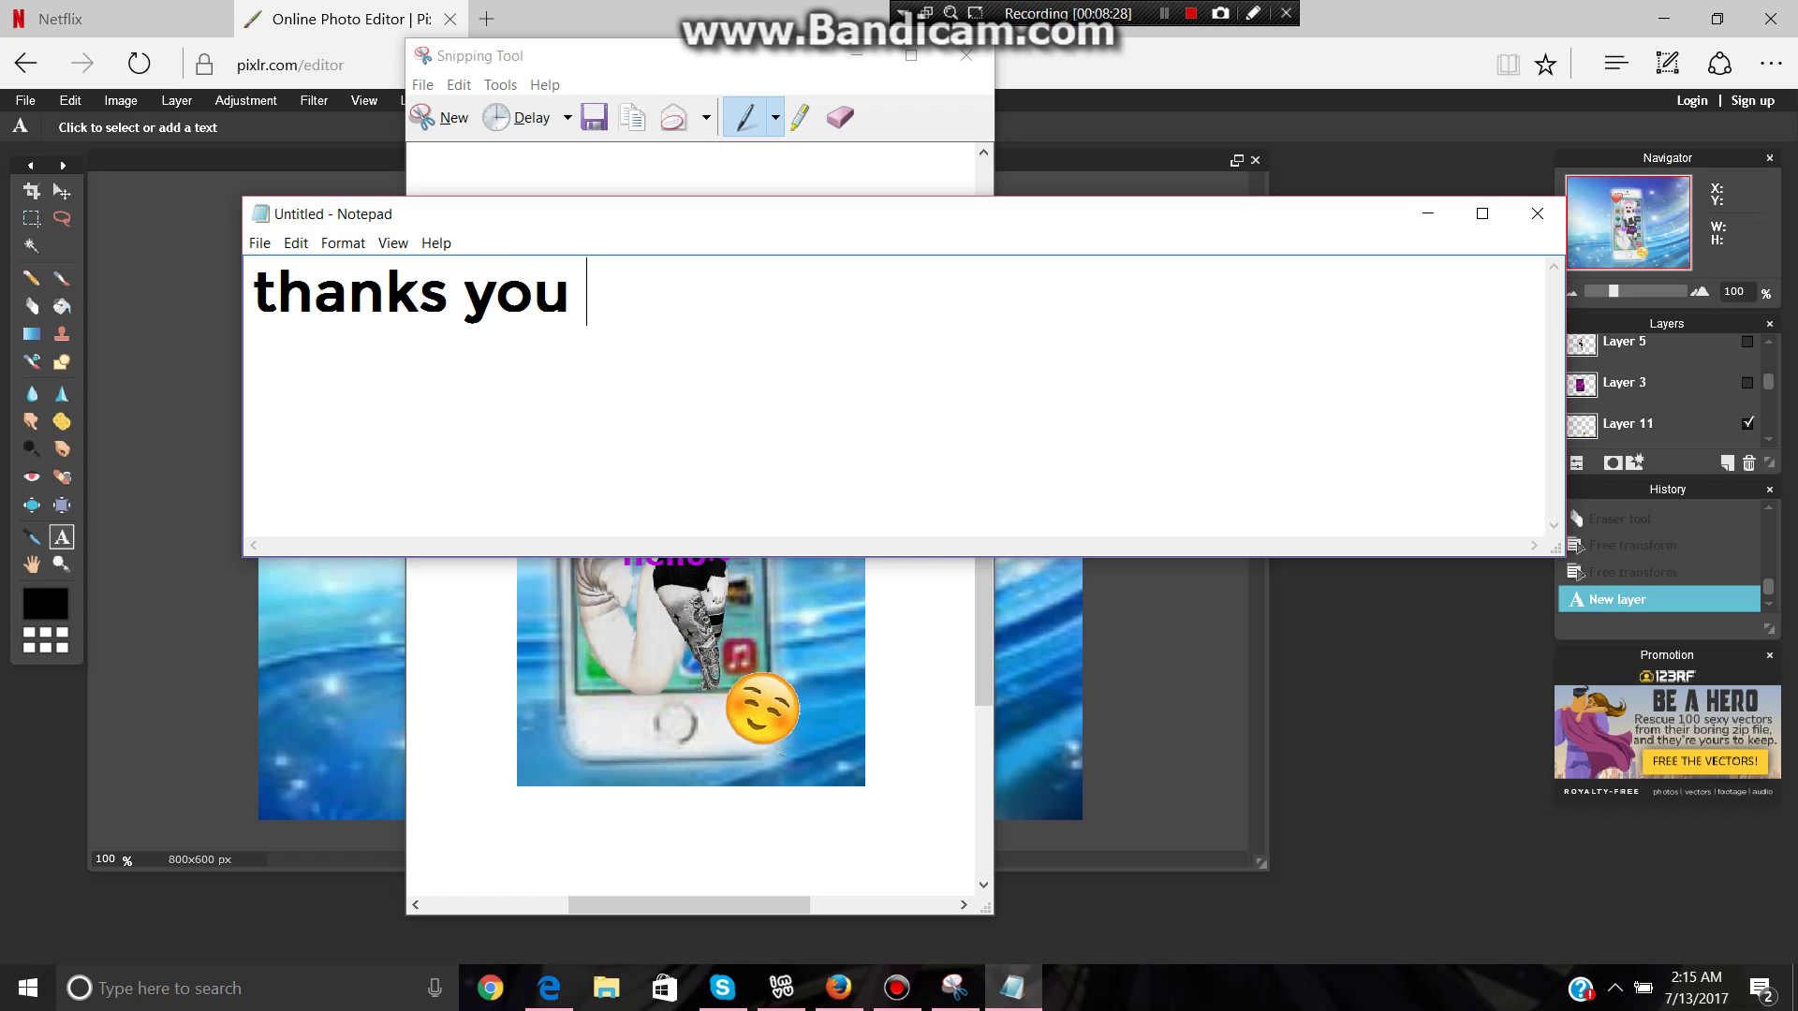
type("for")
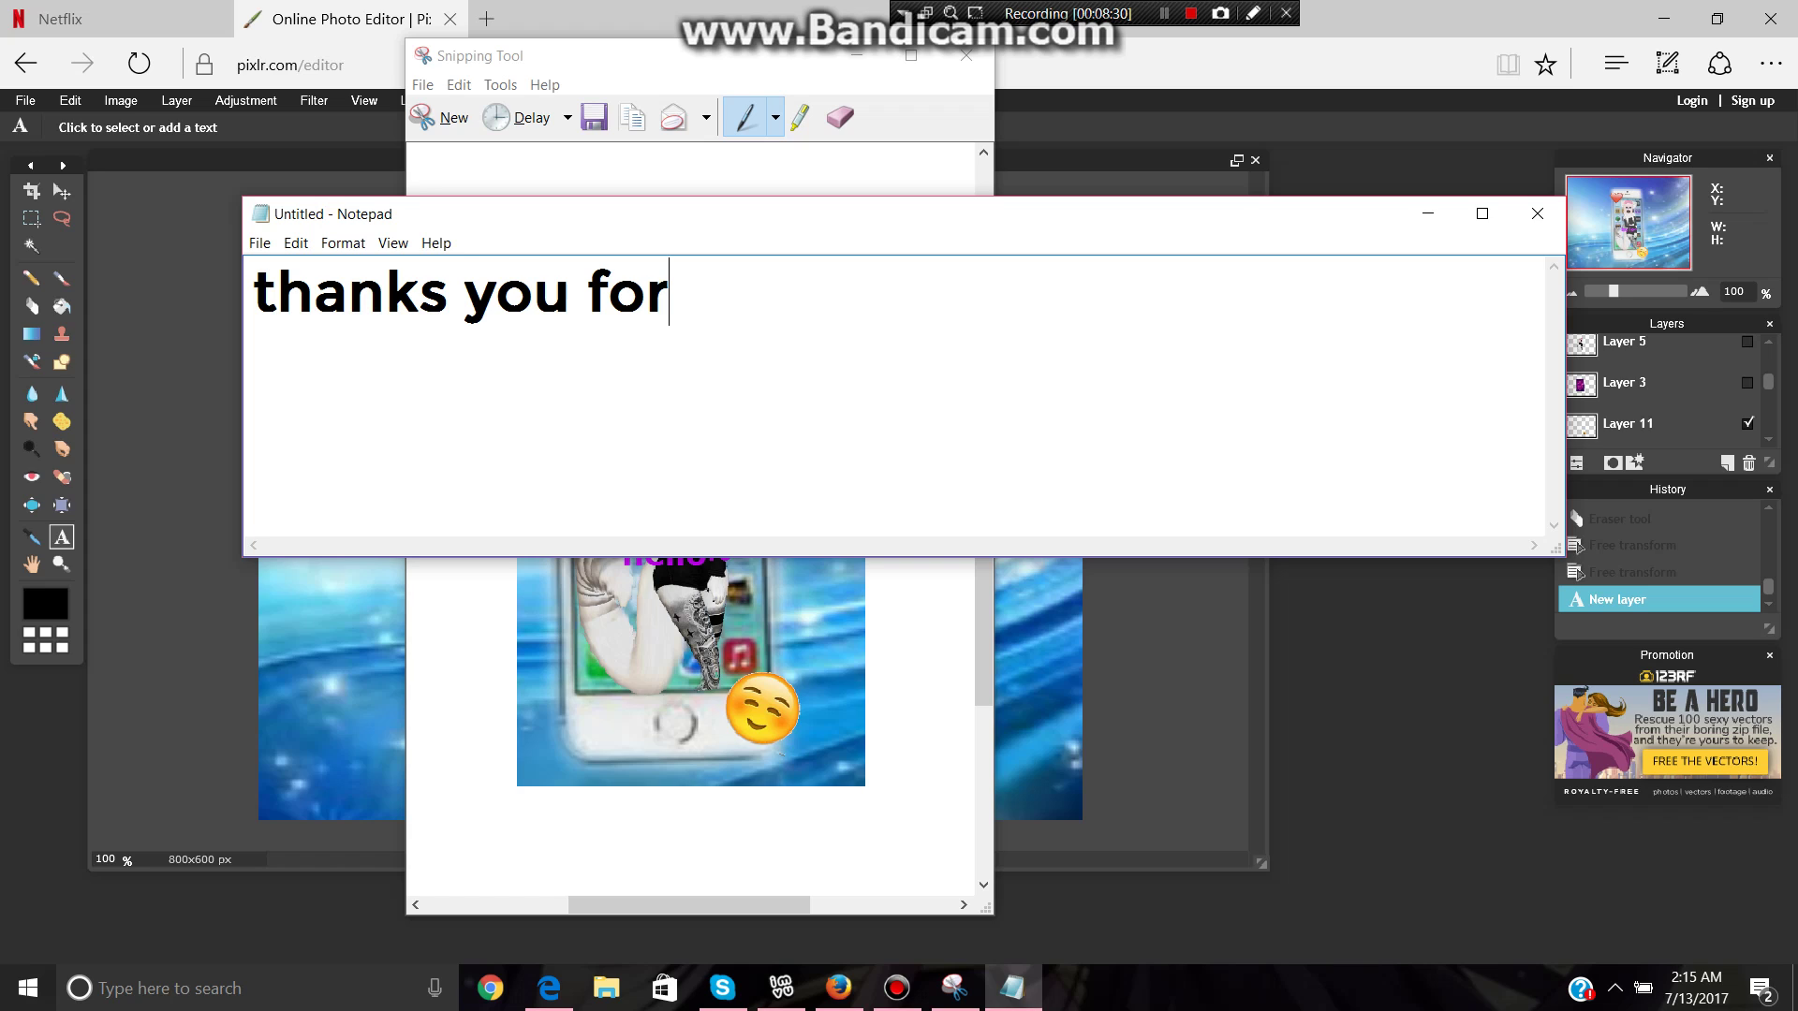
type(" watch")
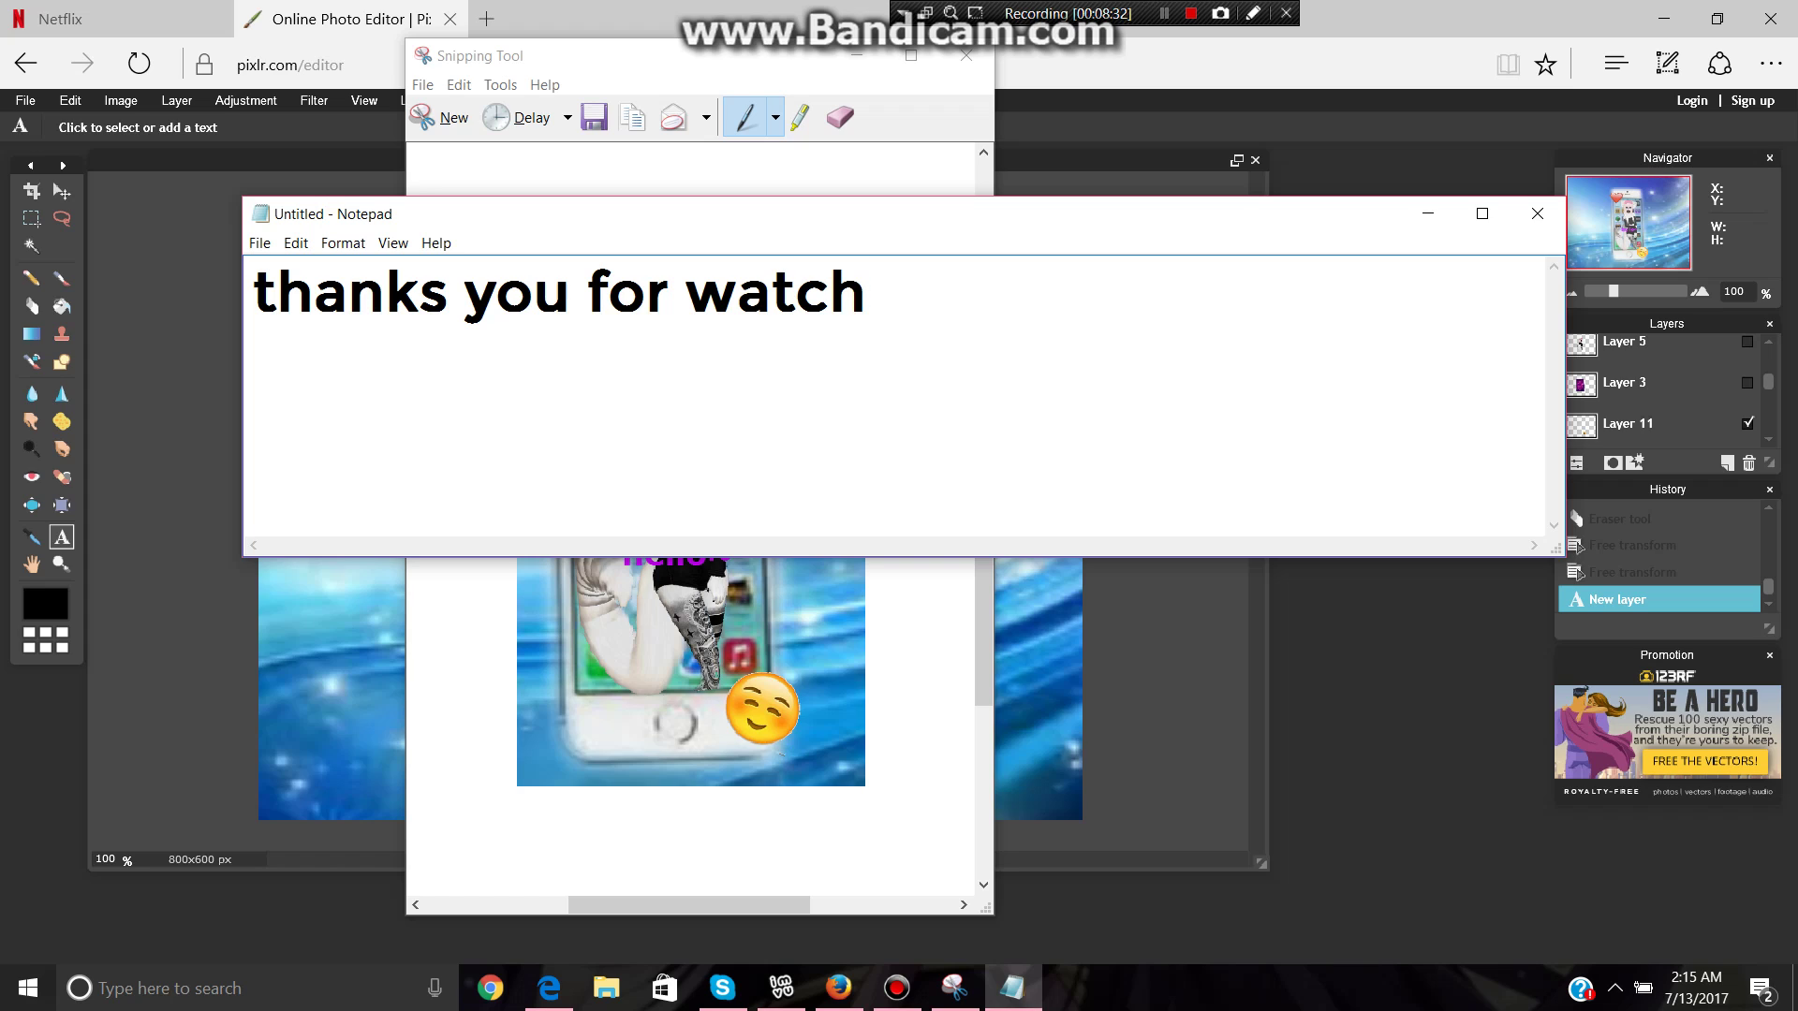
type("ing ")
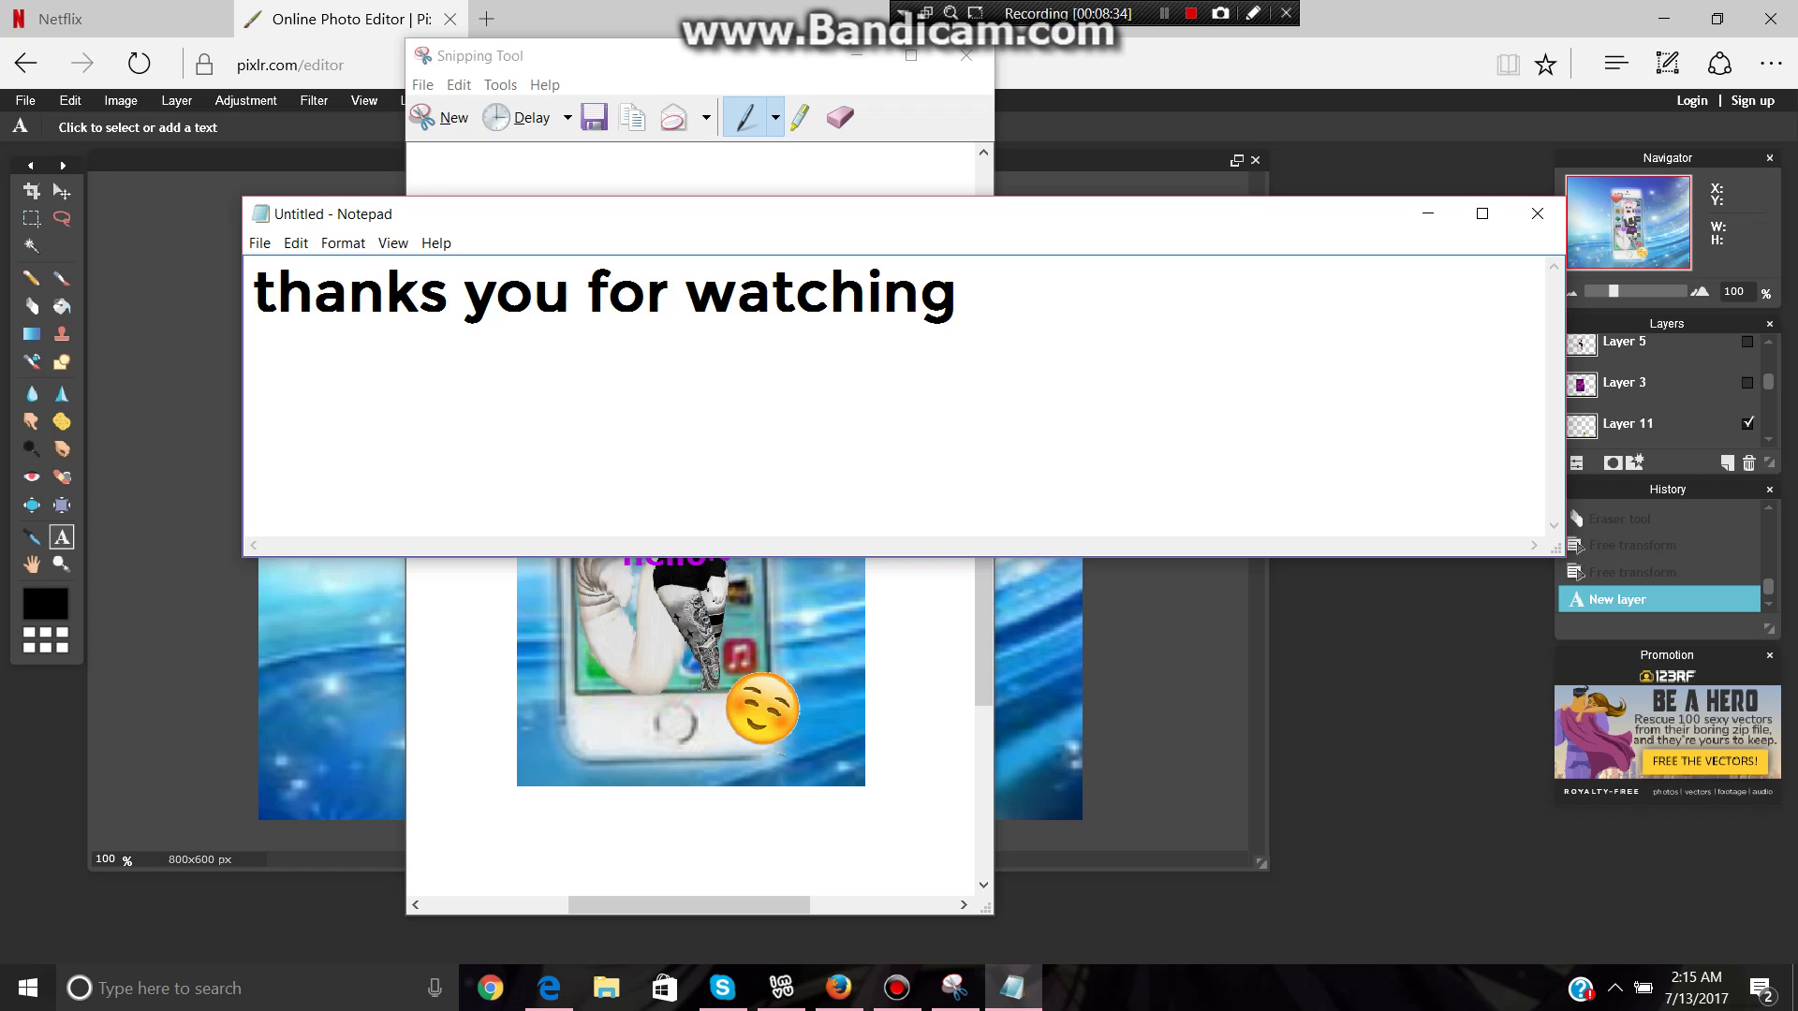
type("<3 bai see y")
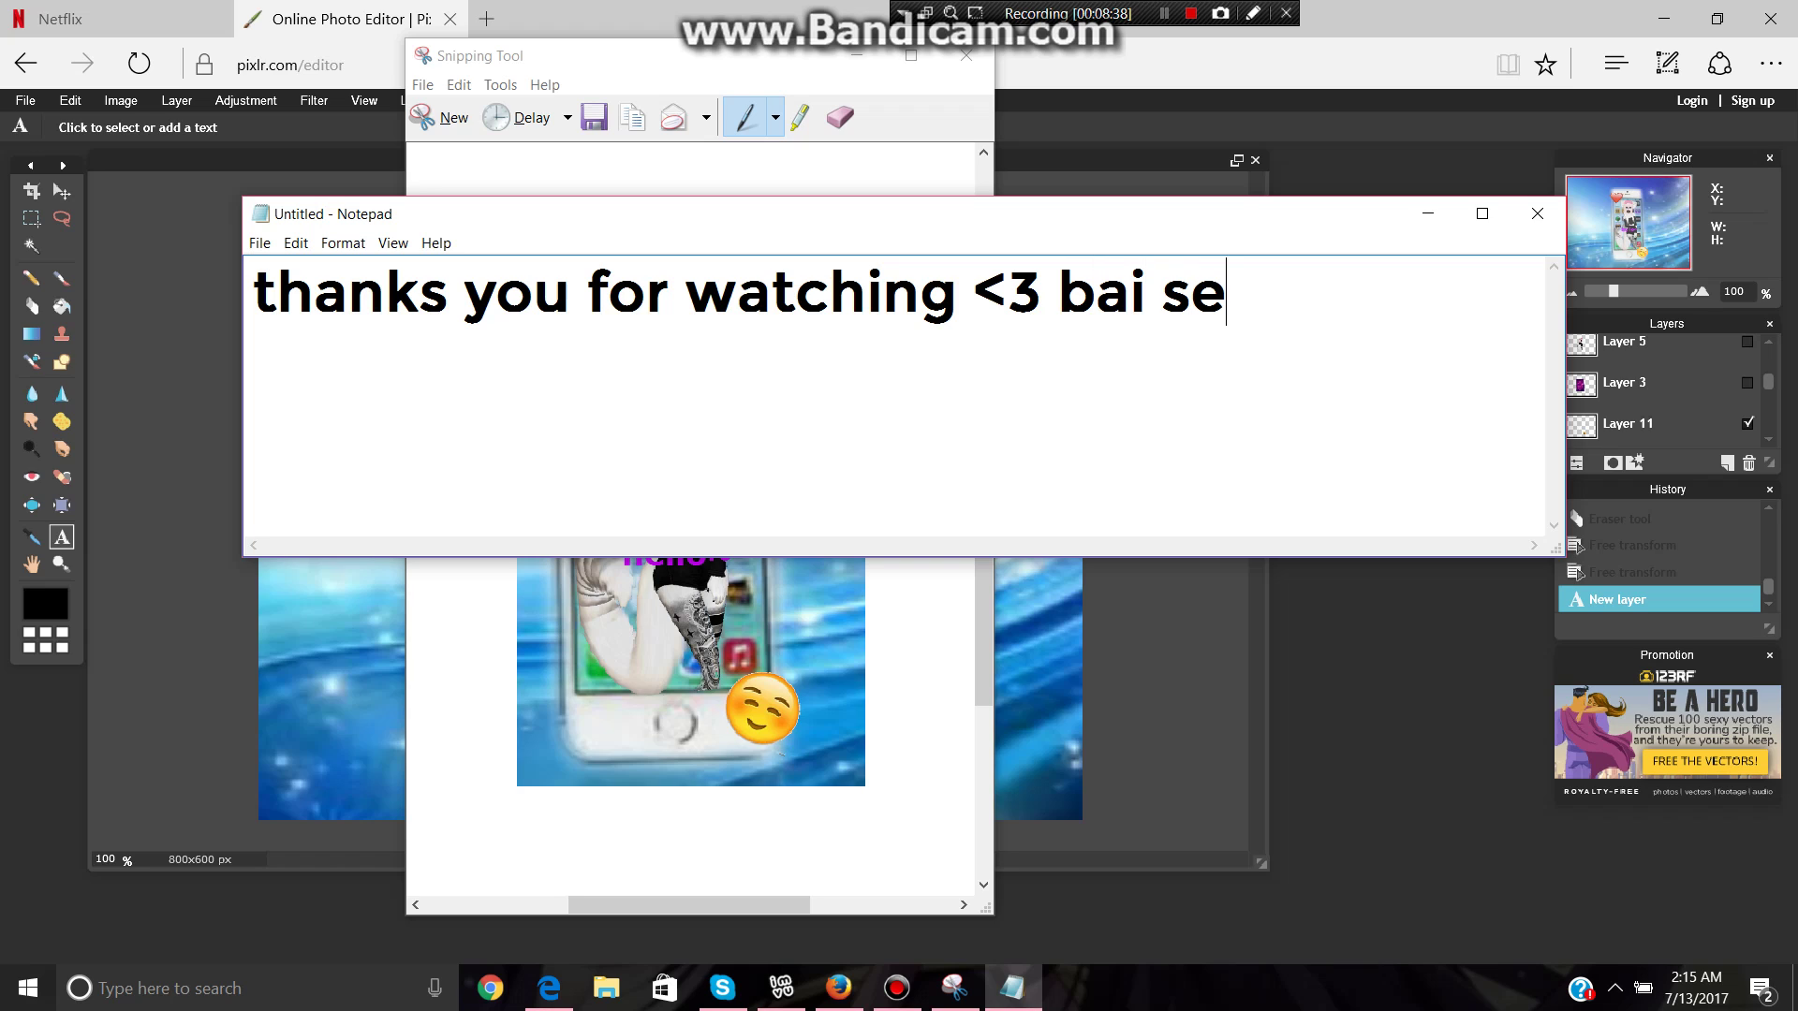